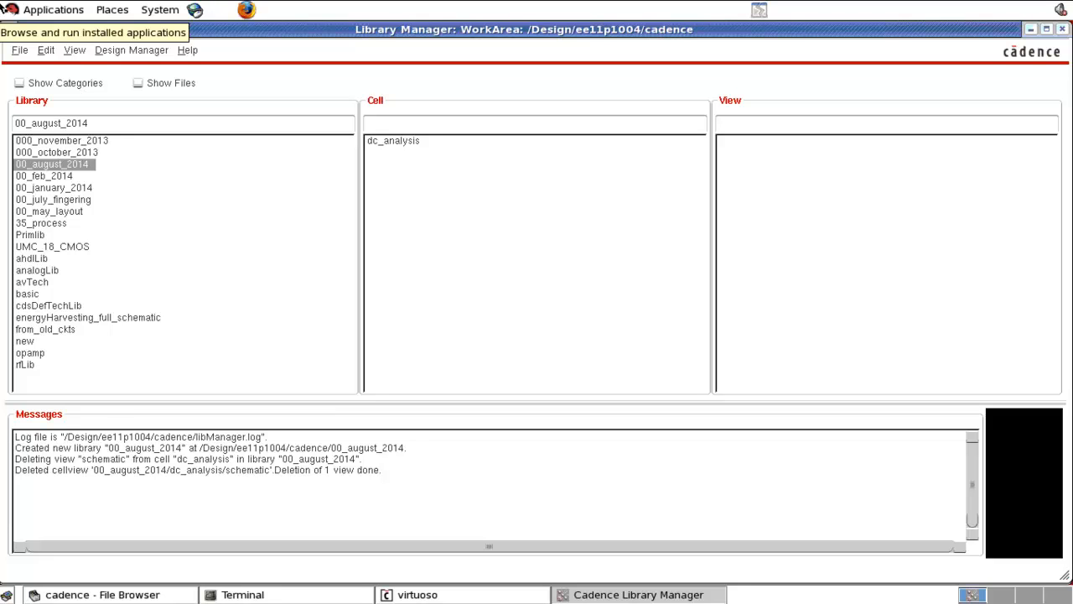
Create a schematic cell view for a new cell named transient_analysis in library 00_august_2014 and maximize its editor window.
click(18, 50)
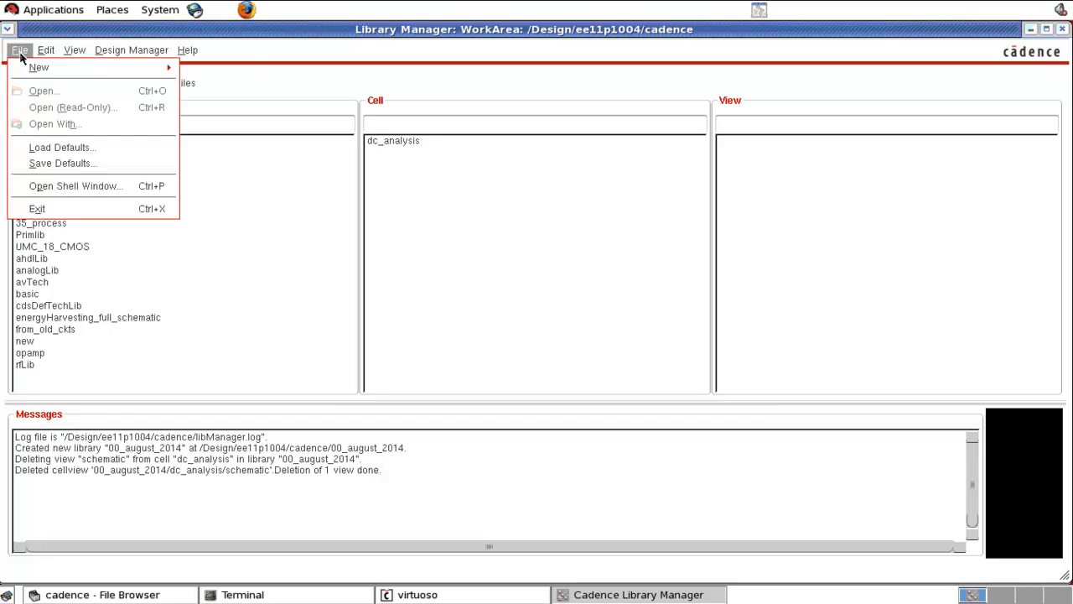
mouse_move(153, 71)
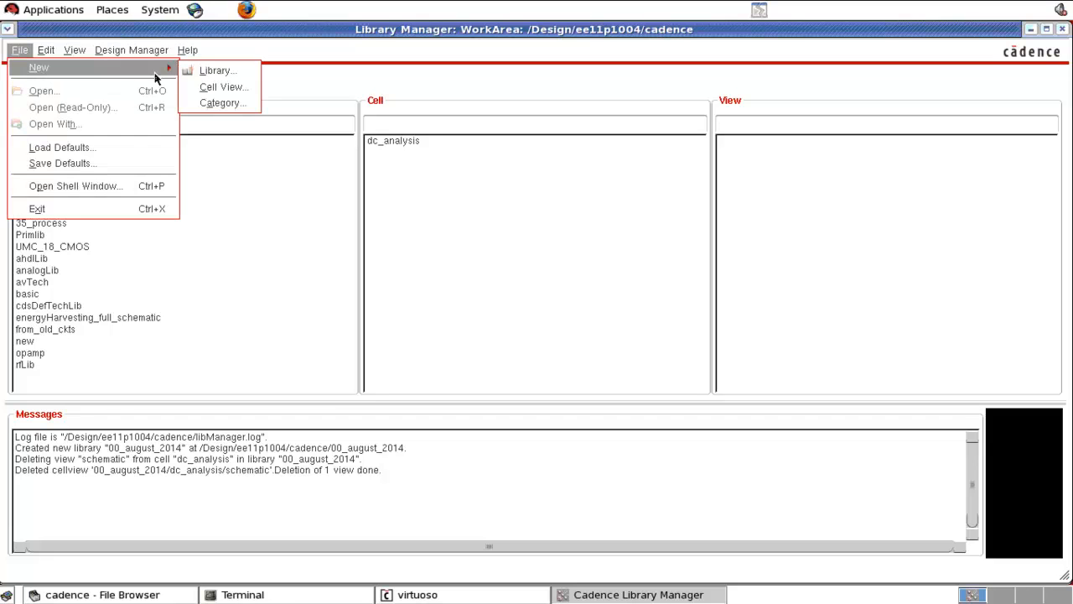
click(216, 95)
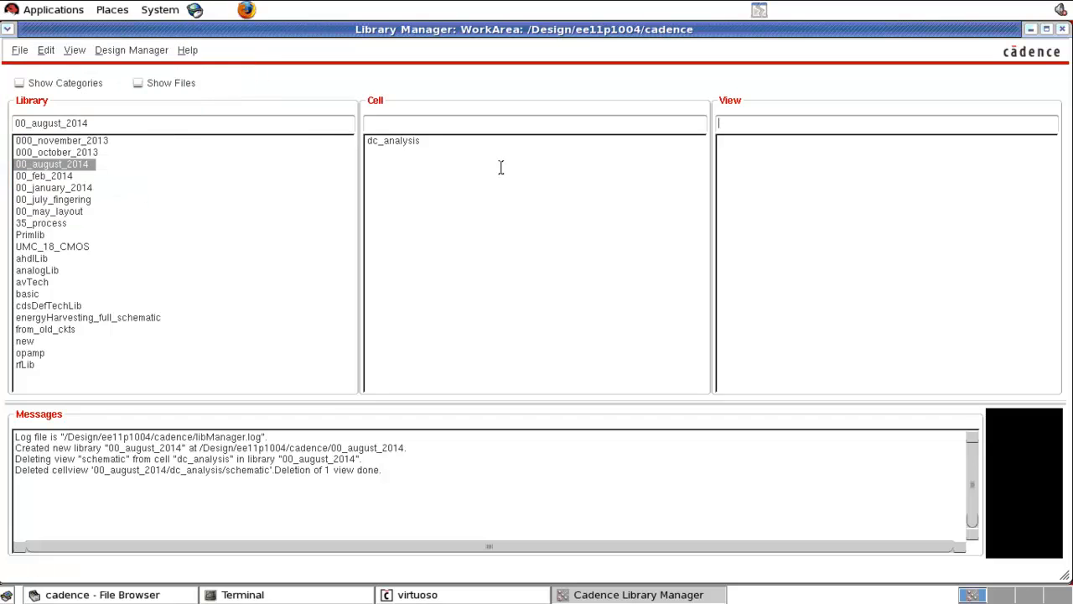
click(1031, 30)
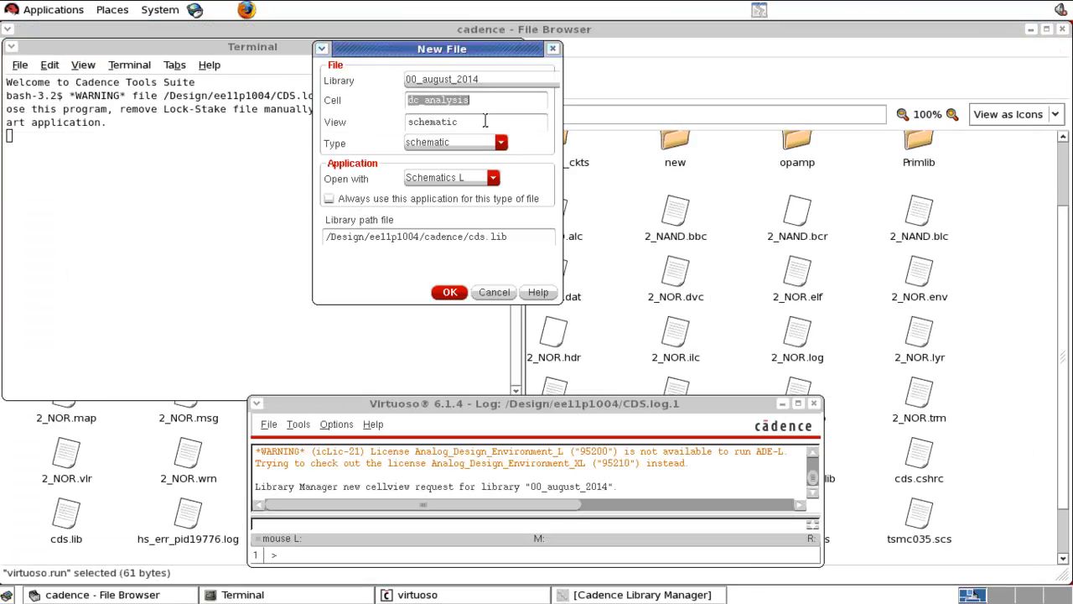
click(415, 100)
drag(415, 101, 400, 109)
text(transient)
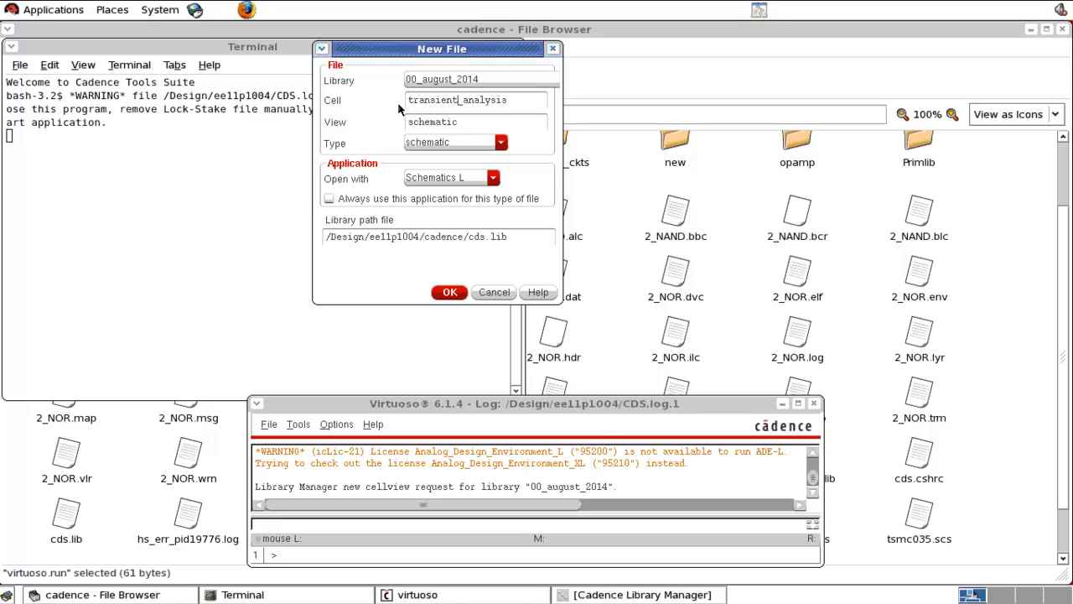
click(457, 291)
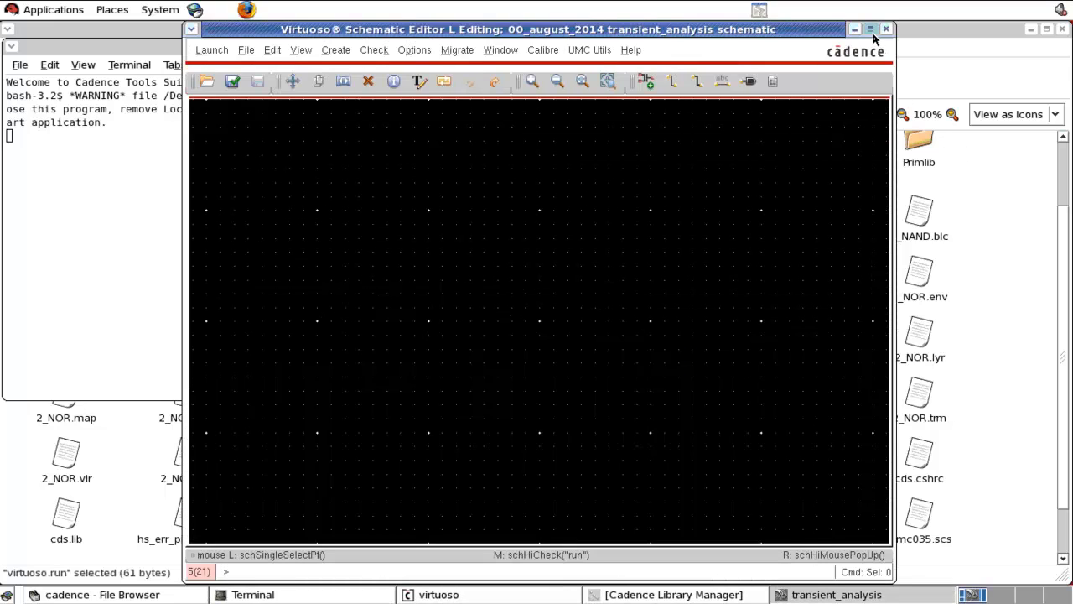
click(870, 29)
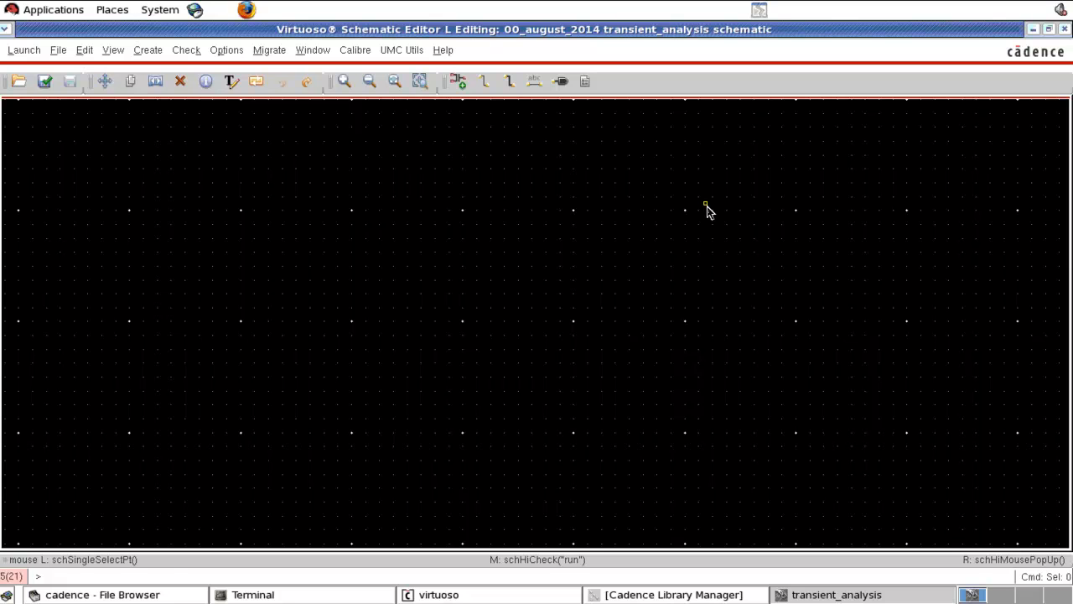
Start adding an instance and browse to the analogLib library as its source.
key(i)
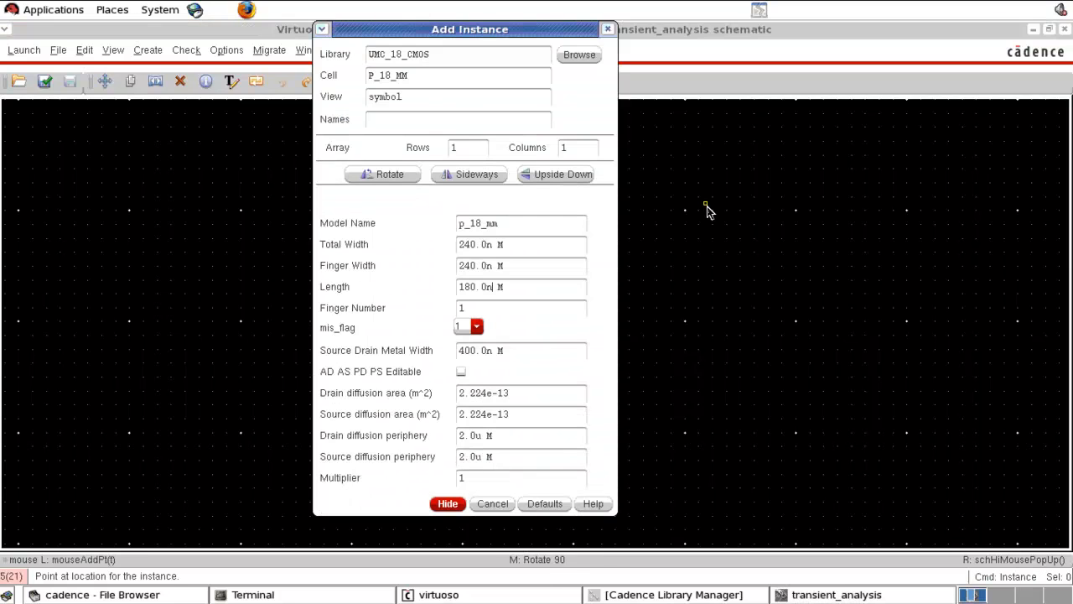
click(575, 55)
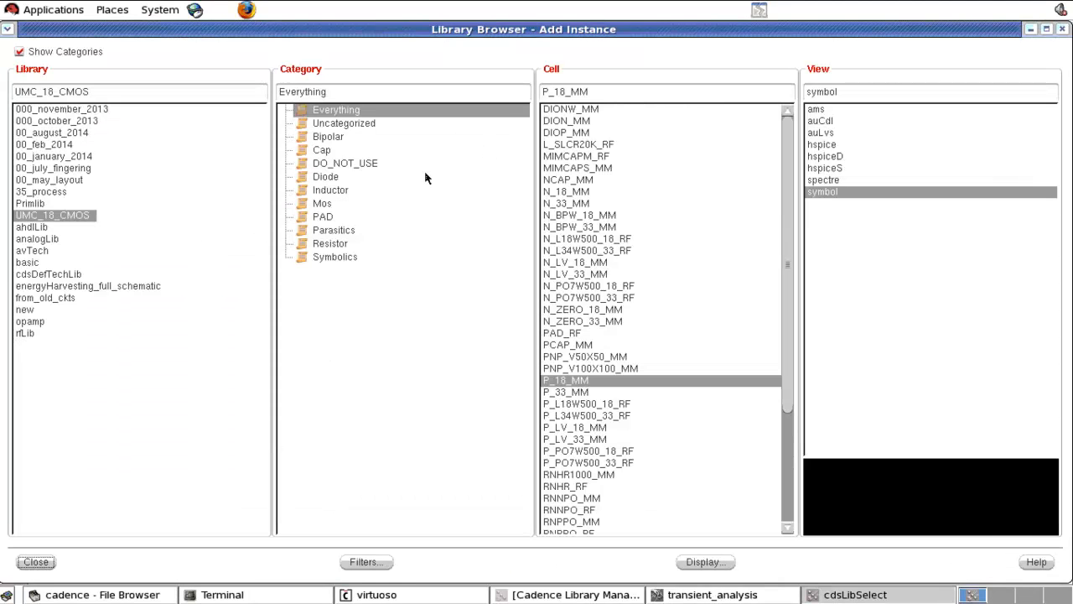
click(38, 240)
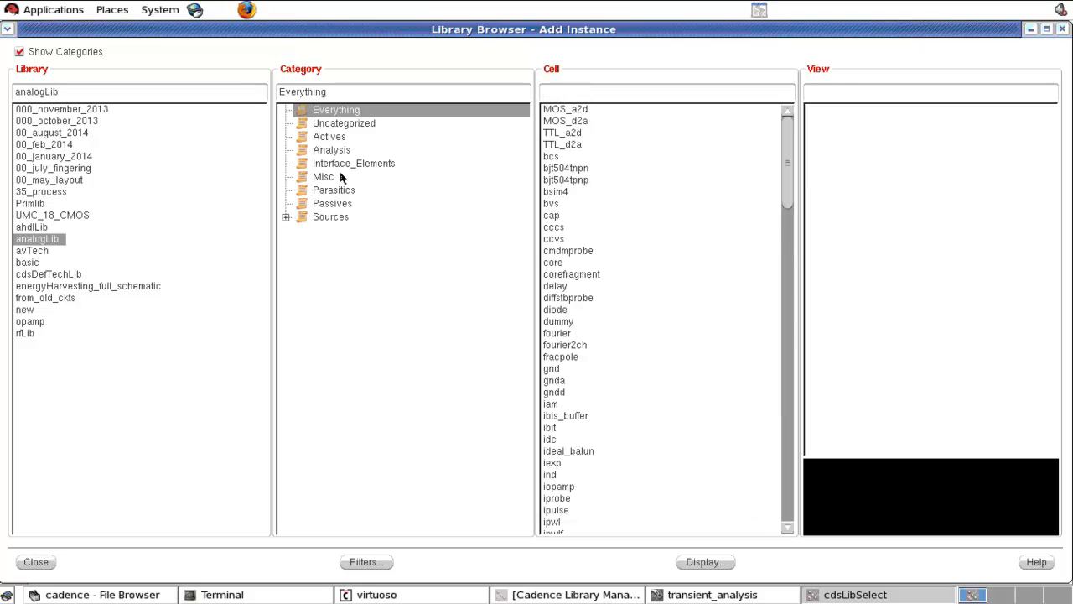
click(331, 218)
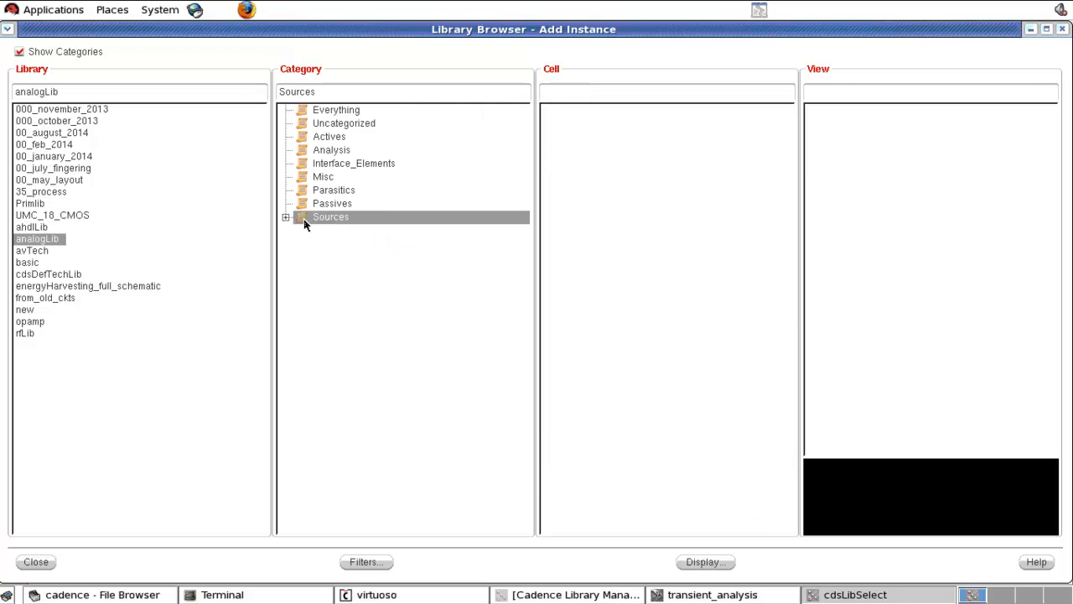
click(574, 93)
text(vdc)
click(829, 95)
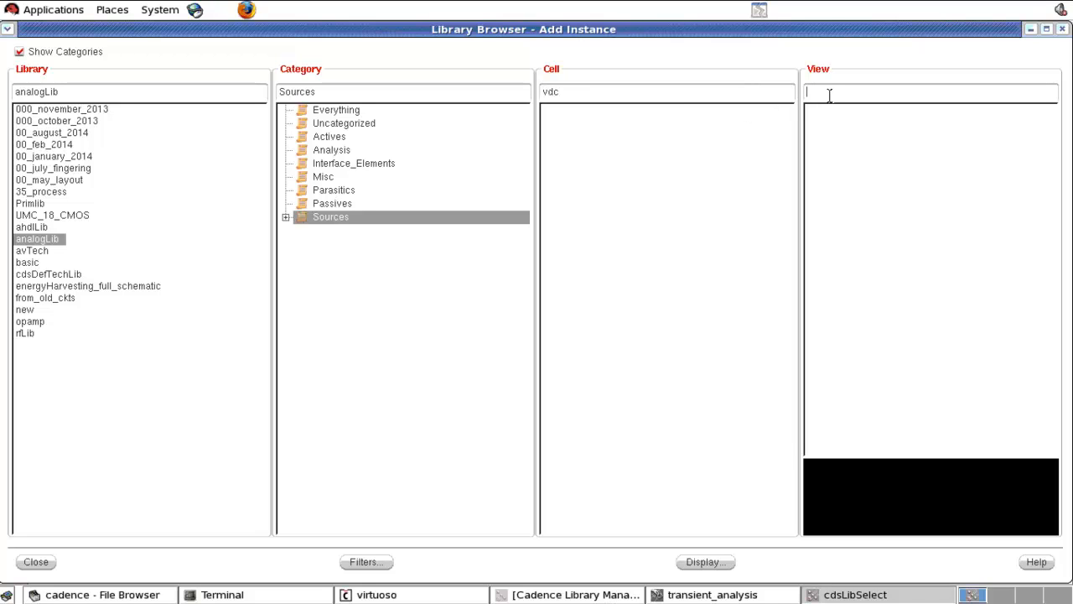
click(286, 217)
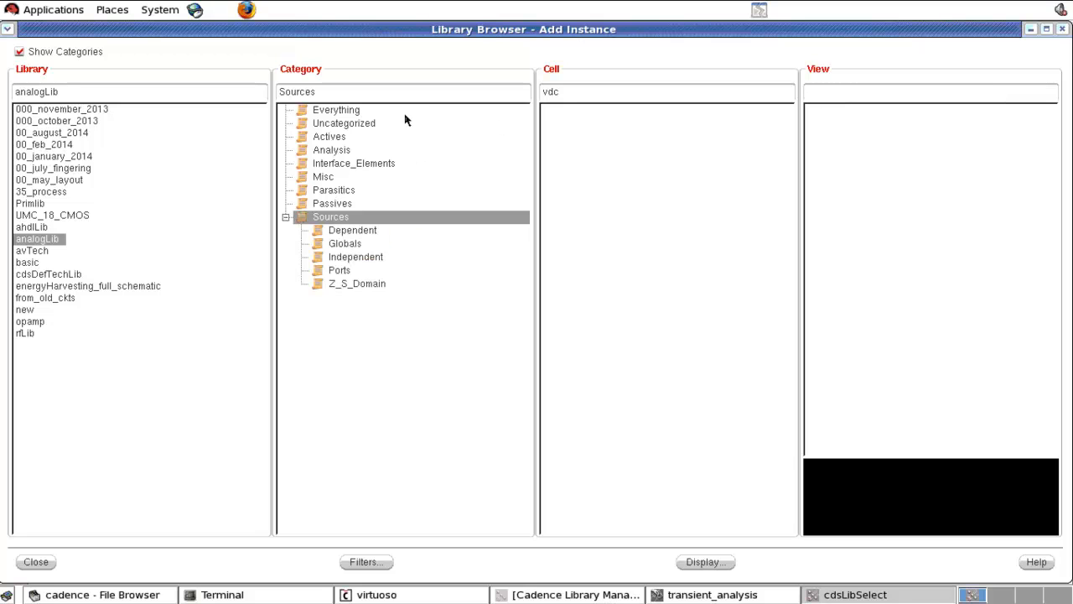
click(347, 111)
Choose the symbol view of the vdc cell as the instance and close the library browser.
click(590, 96)
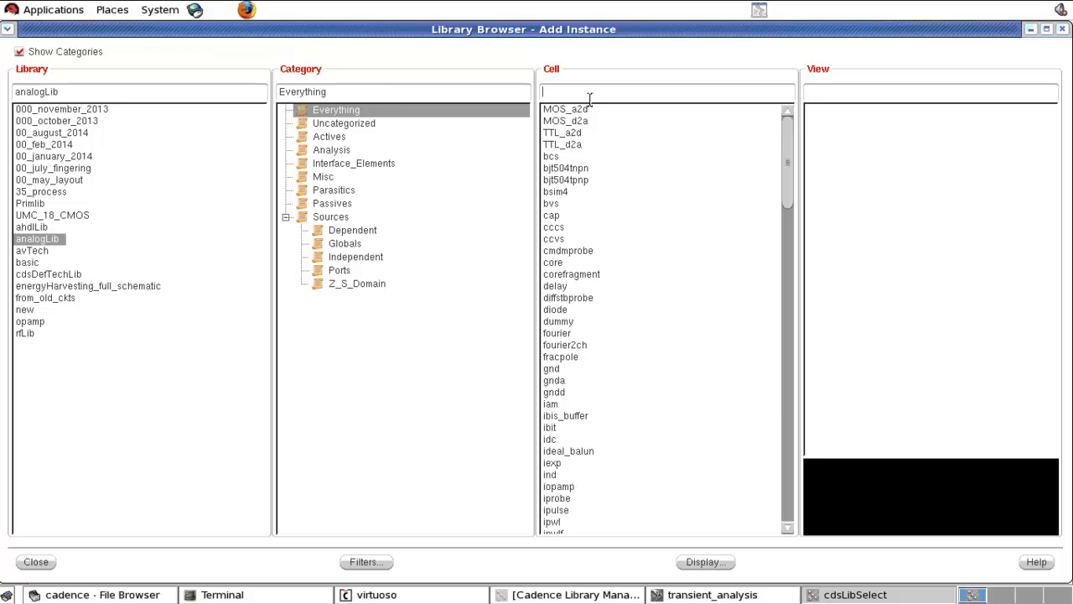
text(vdc)
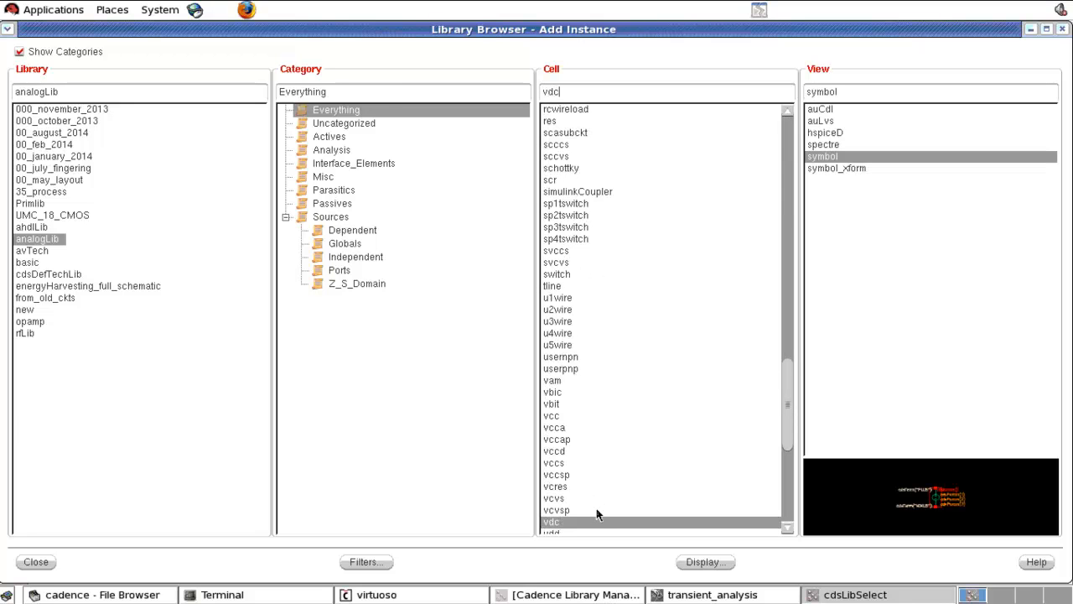
click(39, 563)
Set the source's DC voltage to 5 V and place it in the empty schematic.
click(481, 265)
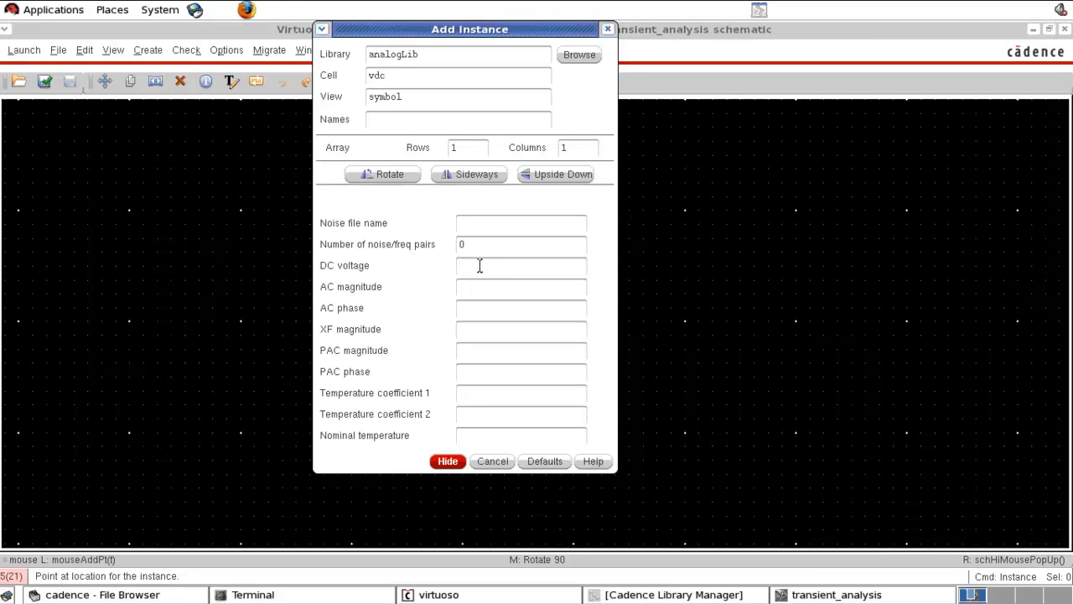
text(5)
click(496, 307)
click(448, 461)
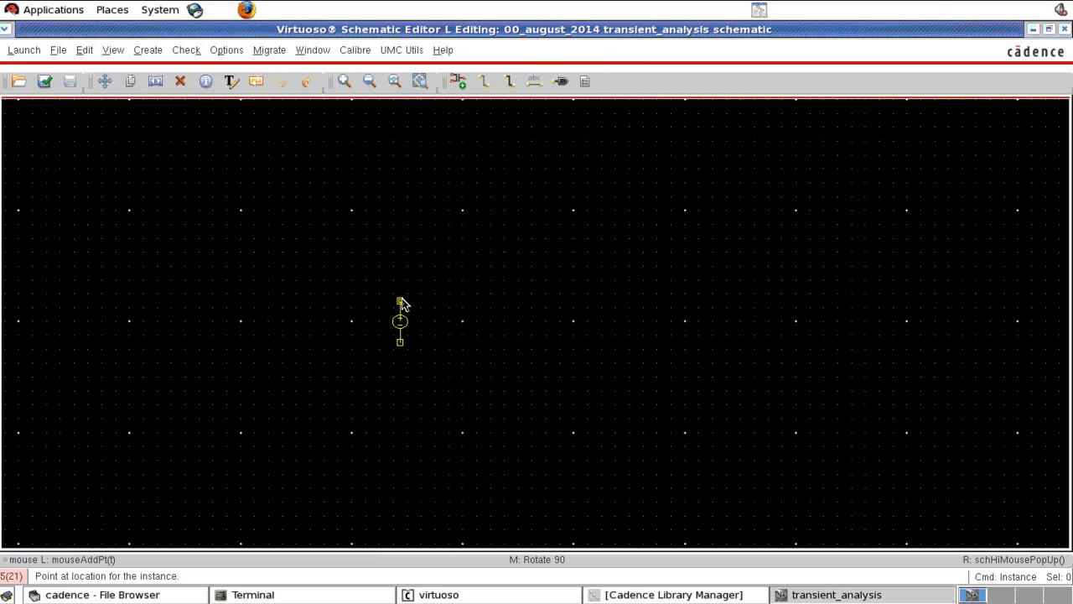
click(403, 303)
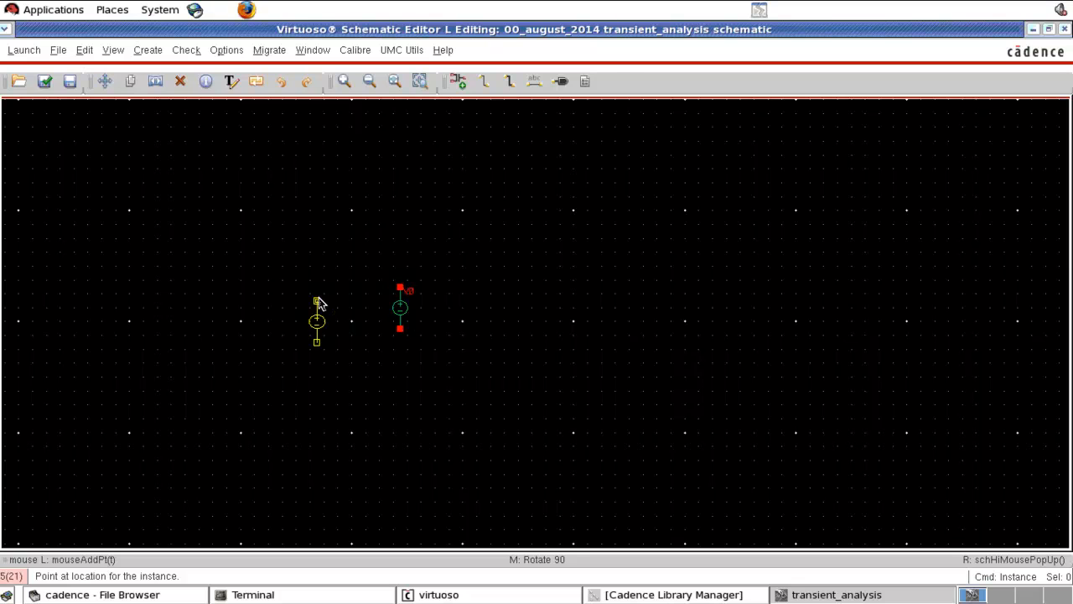
Place a gnd symbol from analogLib at the DC source's negative terminal and move it down so a wire joins them.
key(i)
drag(387, 75, 353, 84)
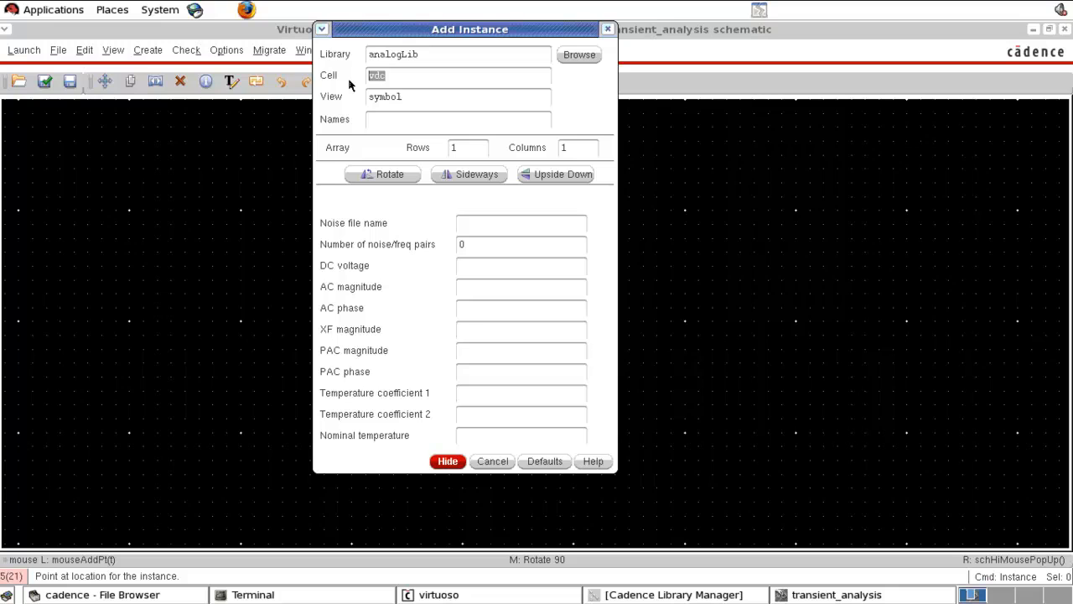
text(gnd)
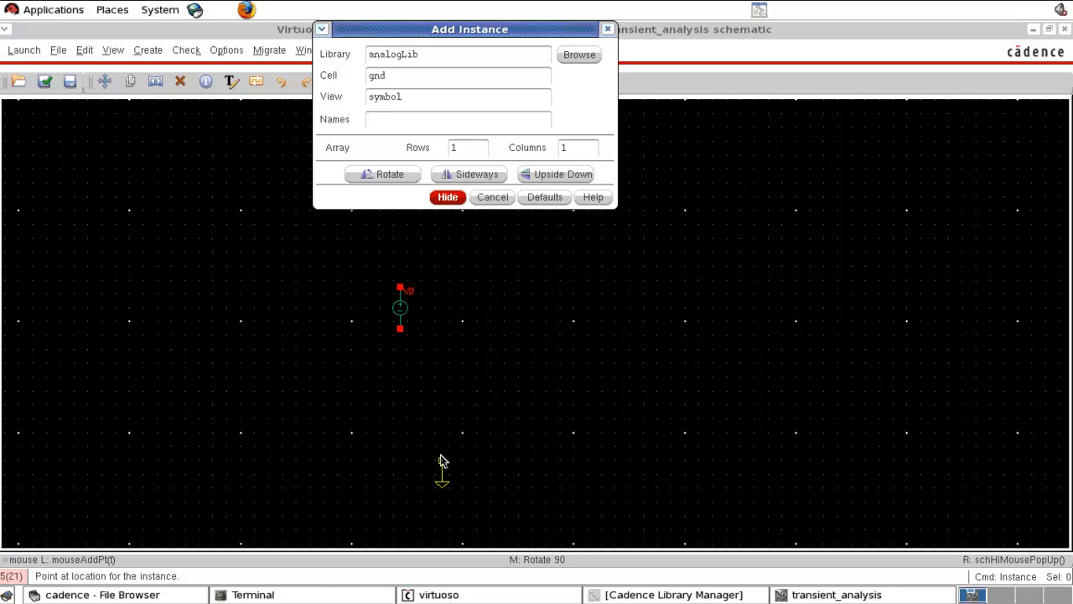
click(448, 197)
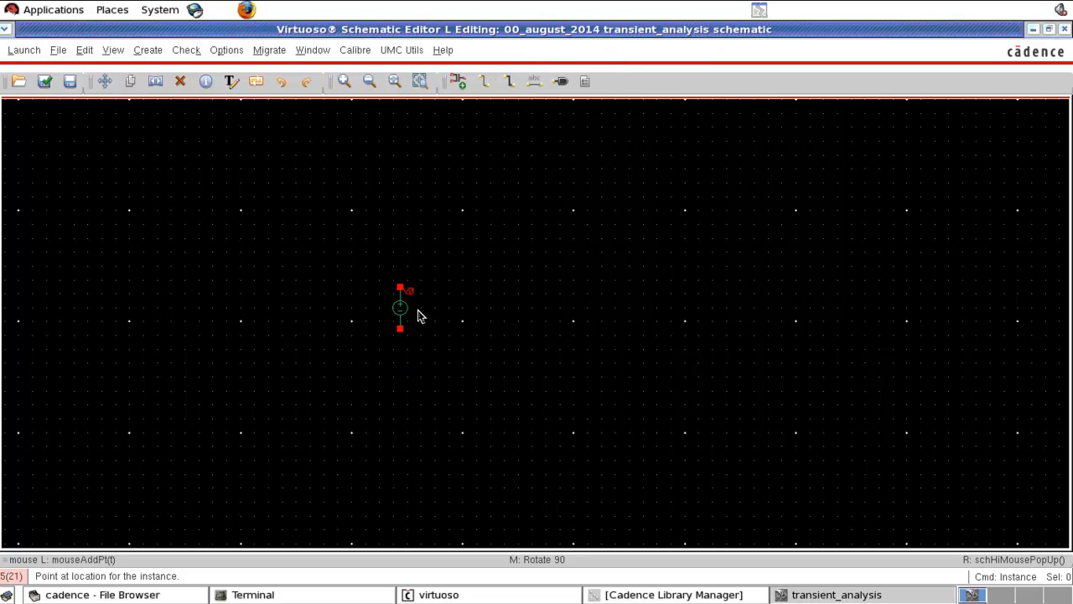
click(399, 337)
key(Escape)
drag(405, 350, 408, 388)
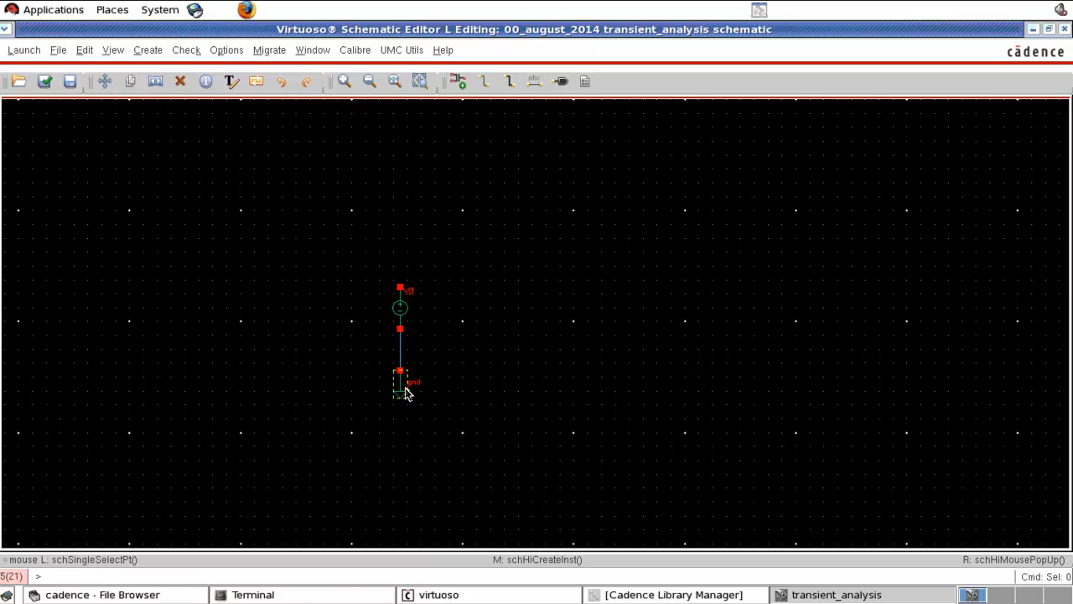
Draw an open-ended wire upward from the DC source's positive terminal.
key(w)
click(401, 280)
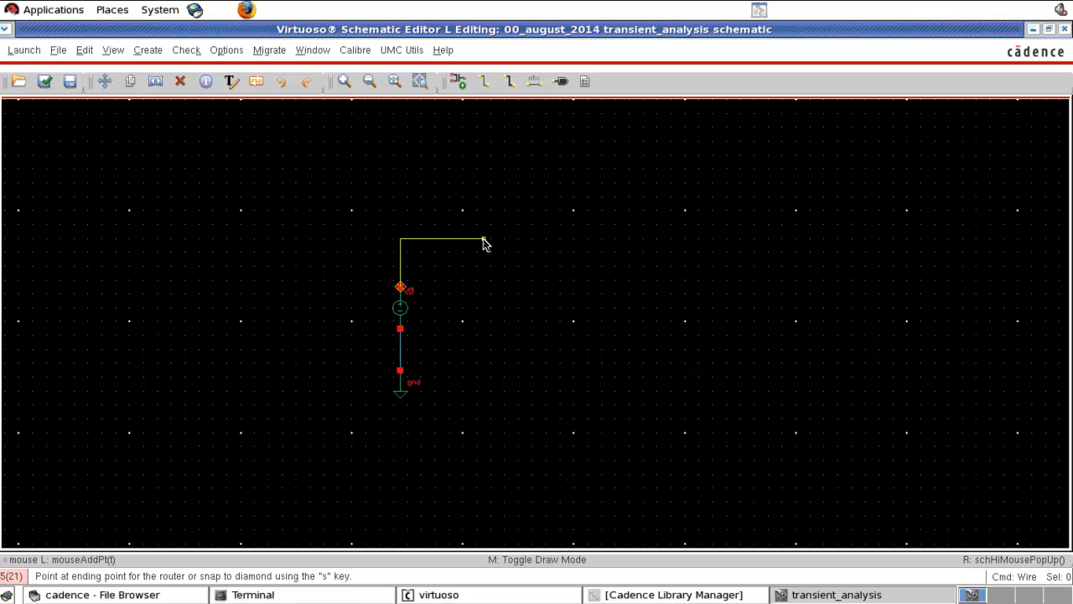
click(405, 213)
Fit the circuit to the window, check and save the schematic, and dismiss the check report.
key(f)
key(shift+x)
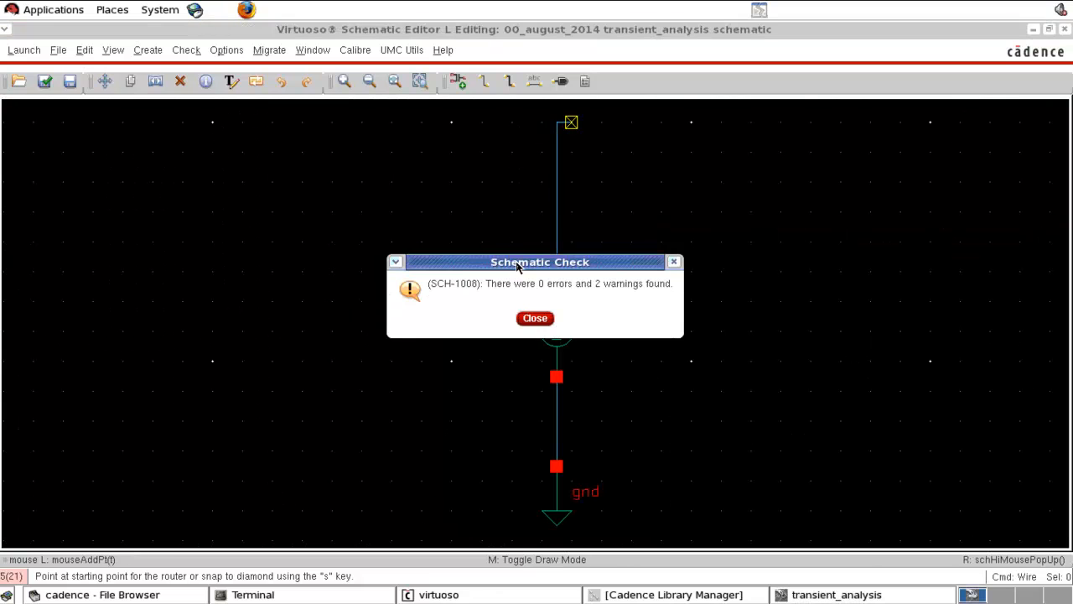
click(533, 316)
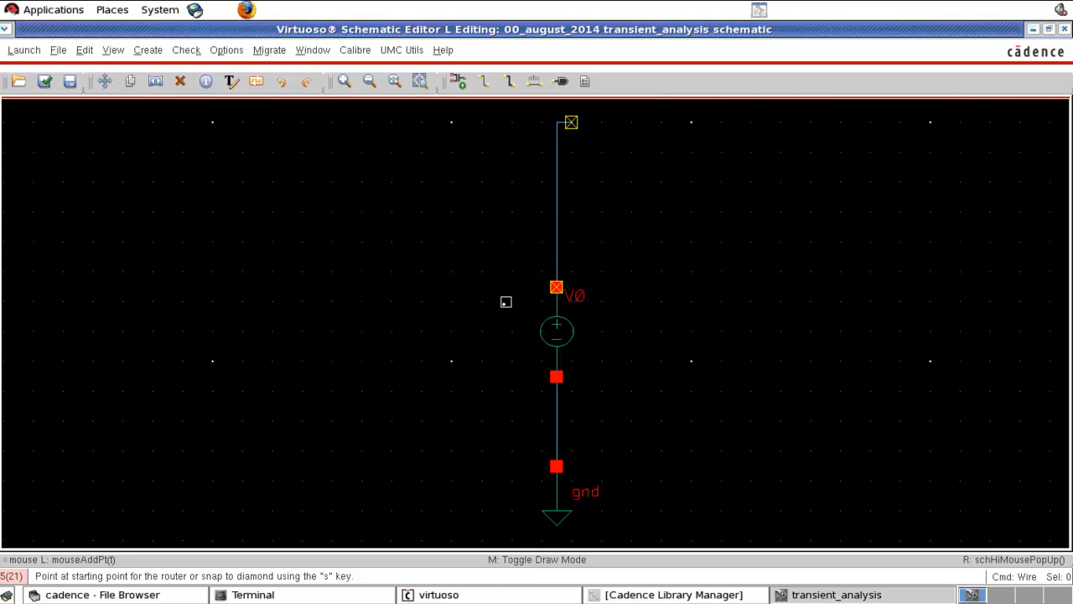
Launch the Analog Design Environment for the schematic and add an enabled transient analysis with a stop time of 100u.
click(34, 50)
click(42, 76)
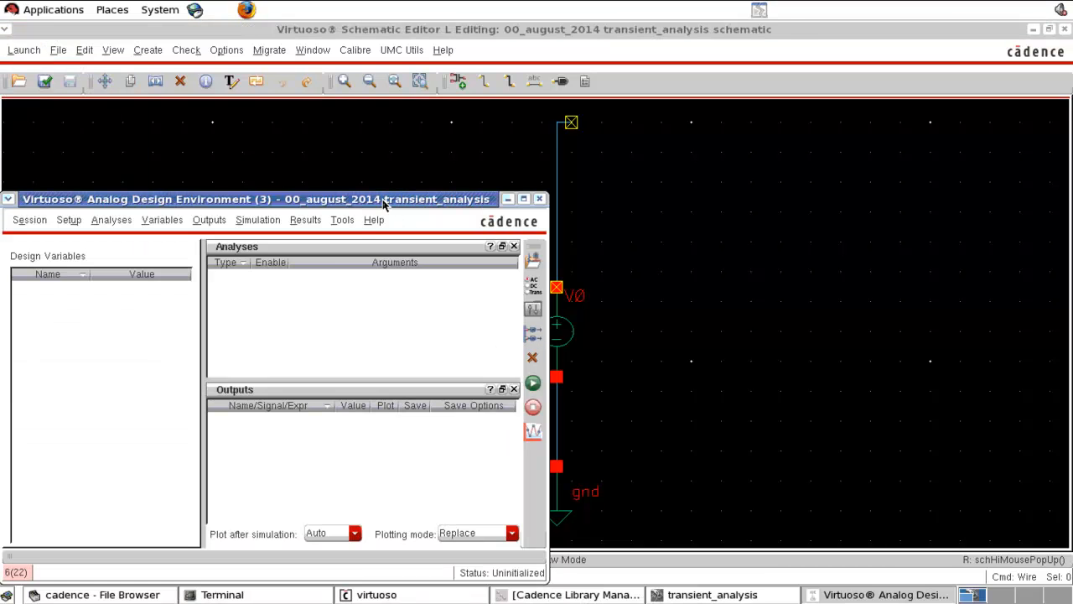
click(534, 285)
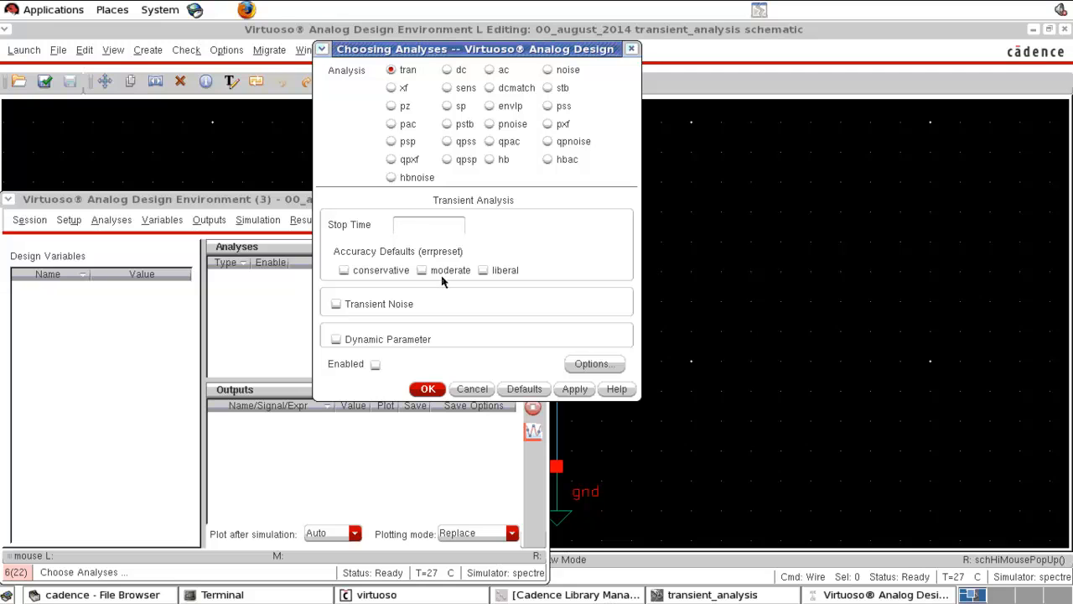
click(412, 224)
text(100u)
click(426, 389)
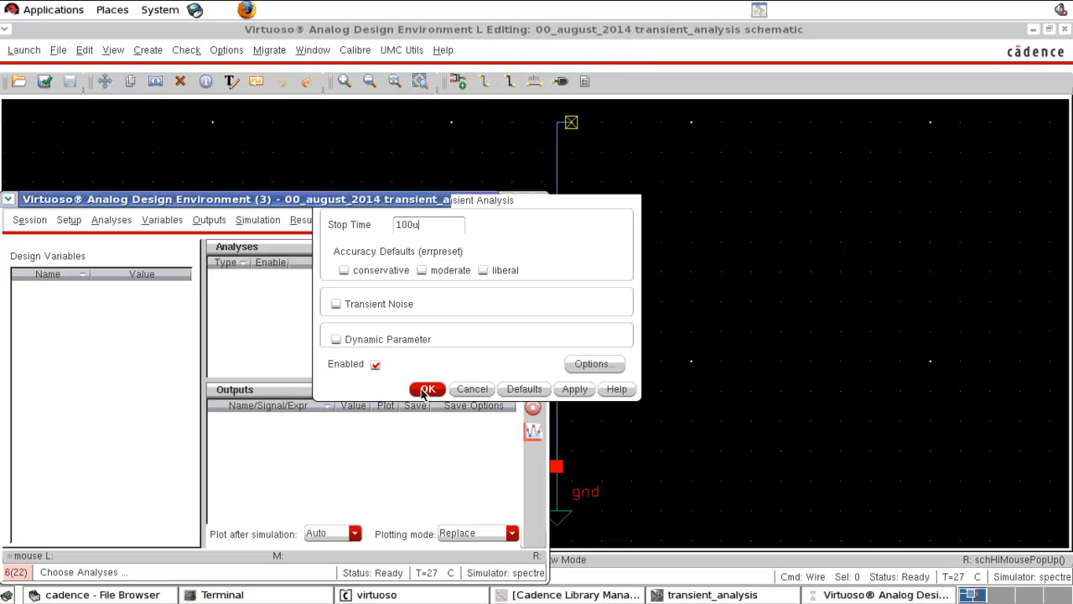
Select the wire above the DC source on the schematic as the output to plot.
click(207, 221)
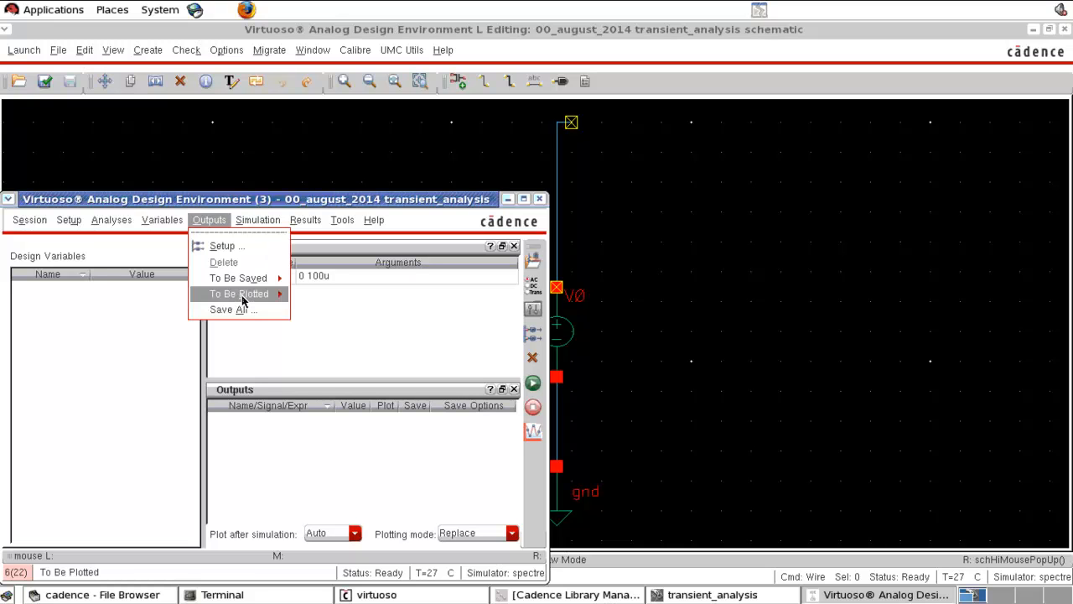
mouse_move(242, 298)
click(336, 305)
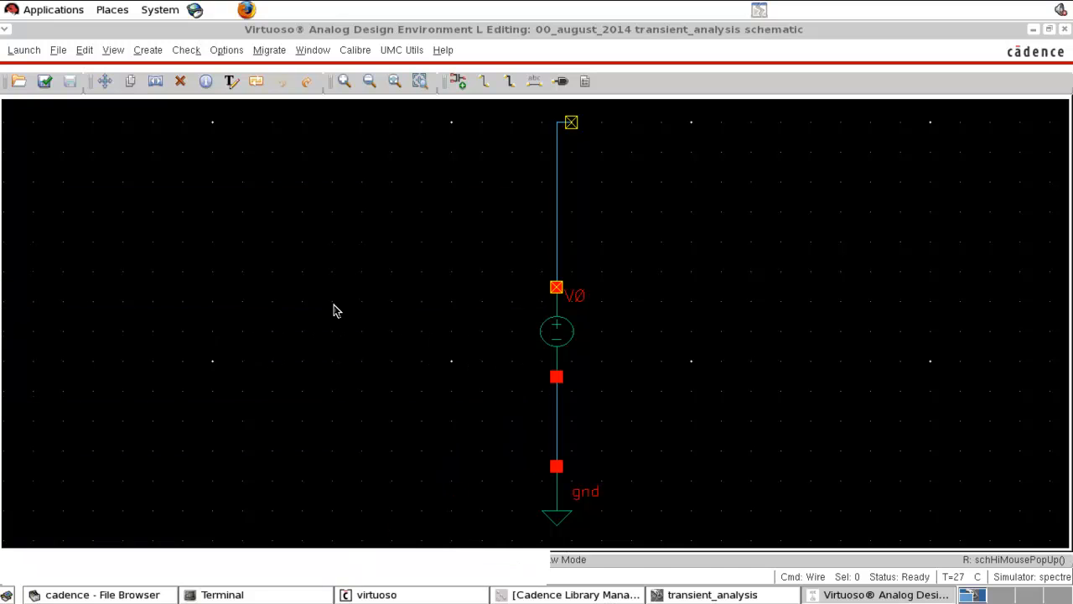
click(558, 215)
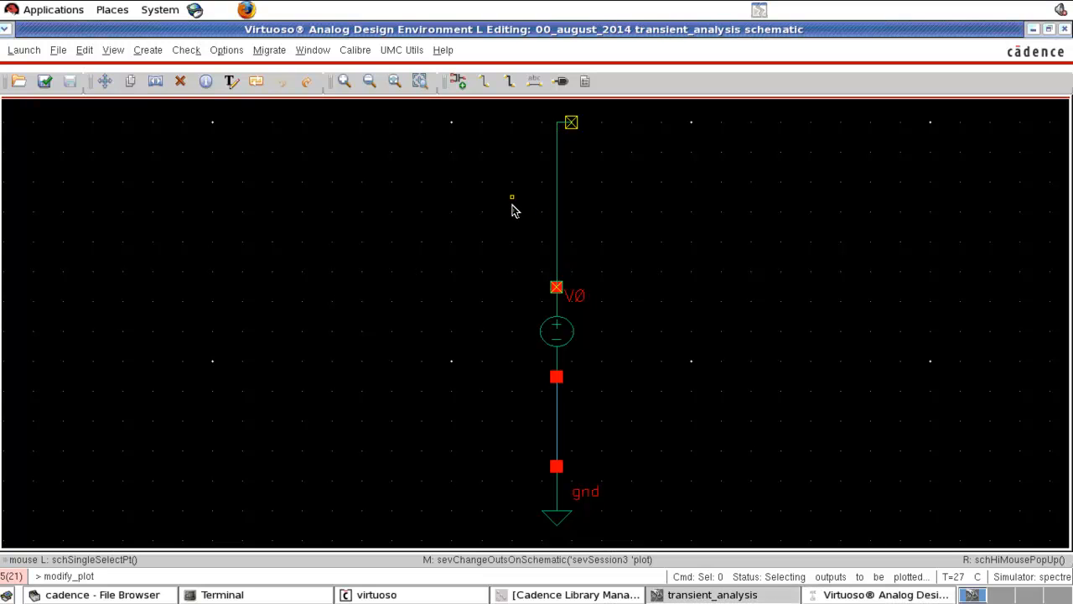
key(Escape)
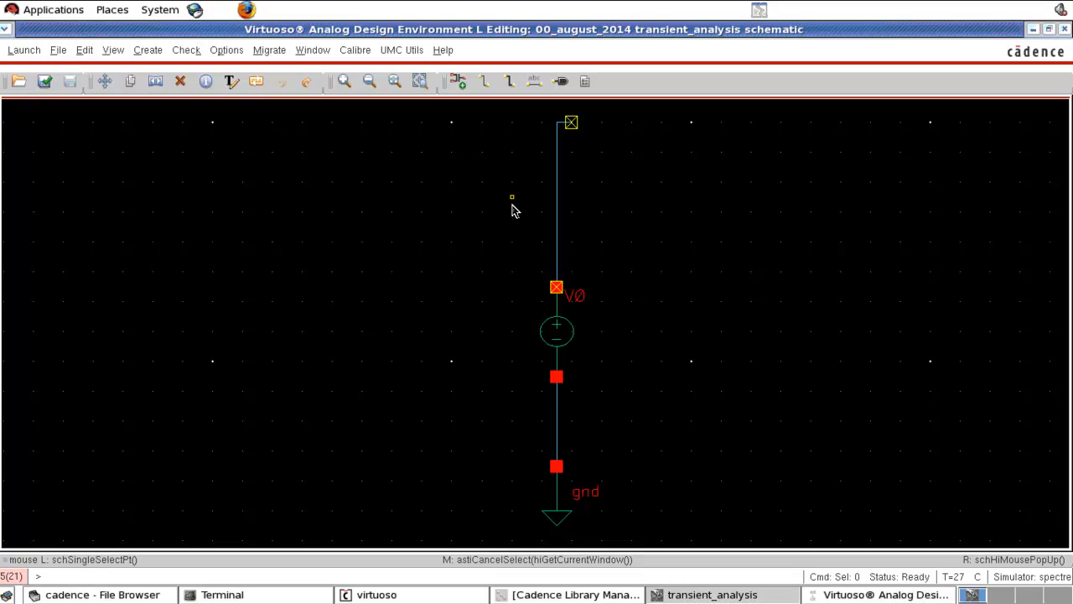
Run the simulation from the Analog Design Environment and maximize the transient response plot.
click(838, 596)
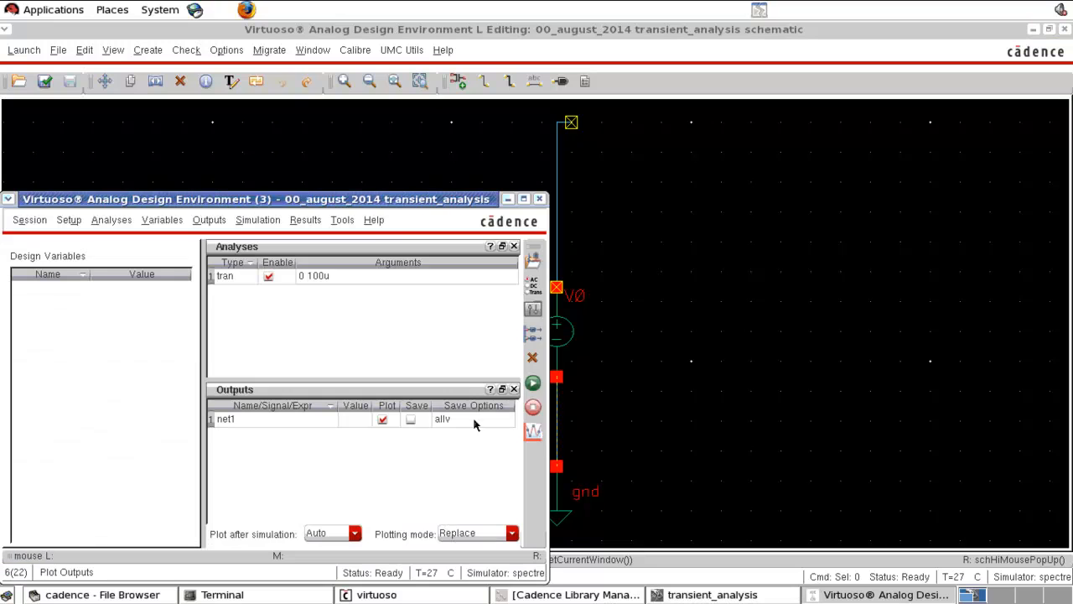
click(532, 385)
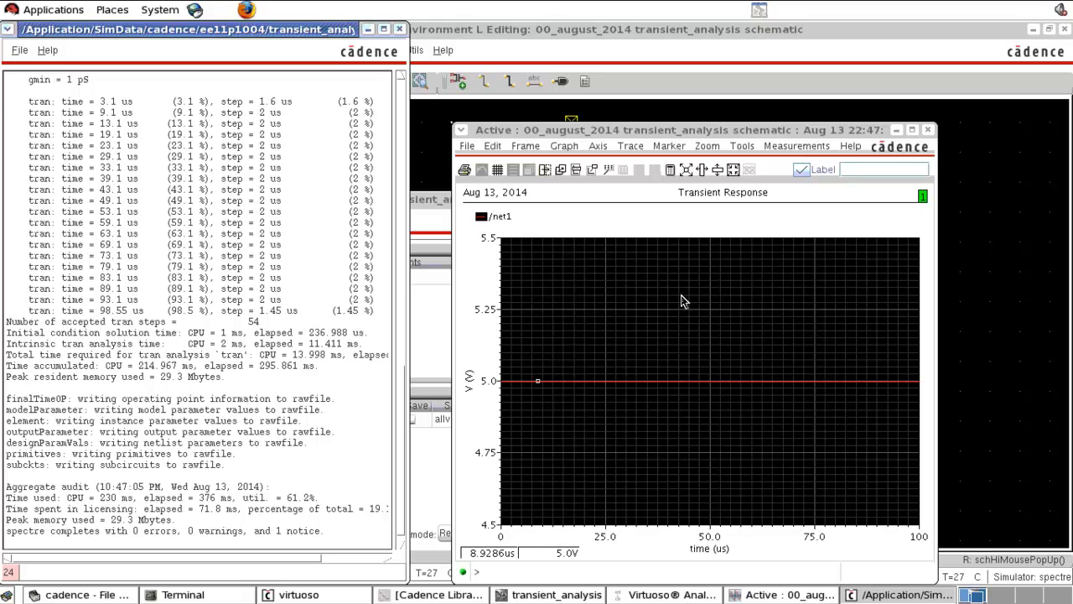
click(912, 130)
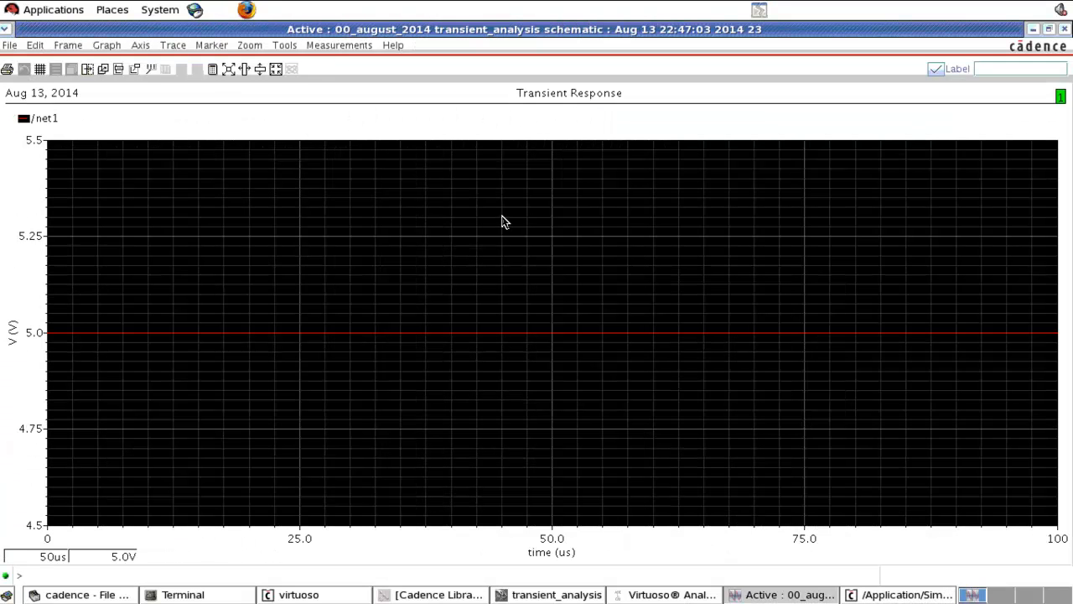
Minimize the transient response plot, return to the schematic and change the voltage source's cell name to vsin.
click(304, 332)
click(1032, 30)
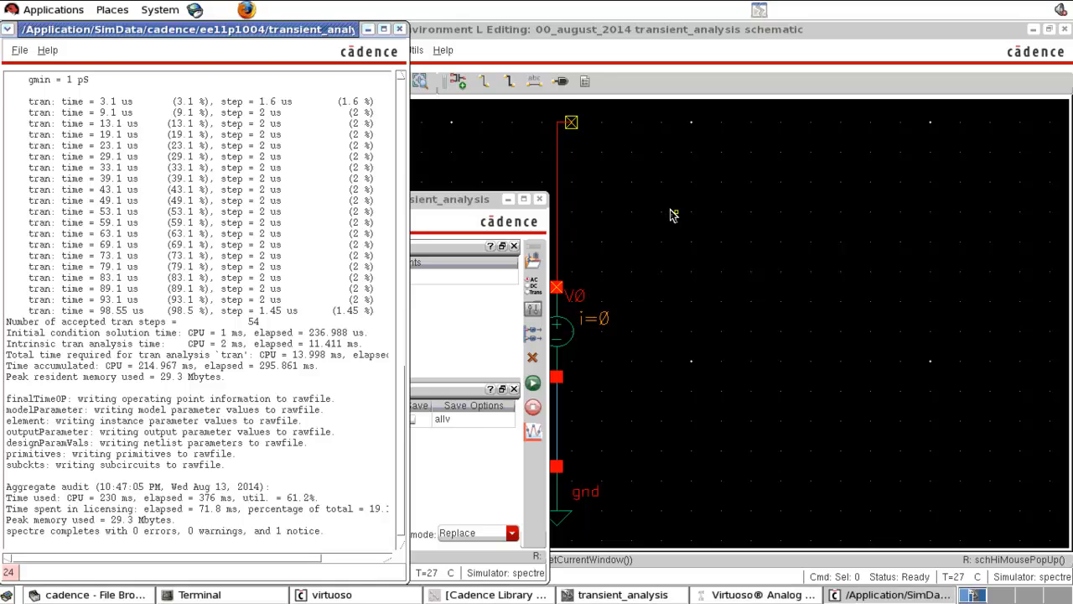
click(671, 210)
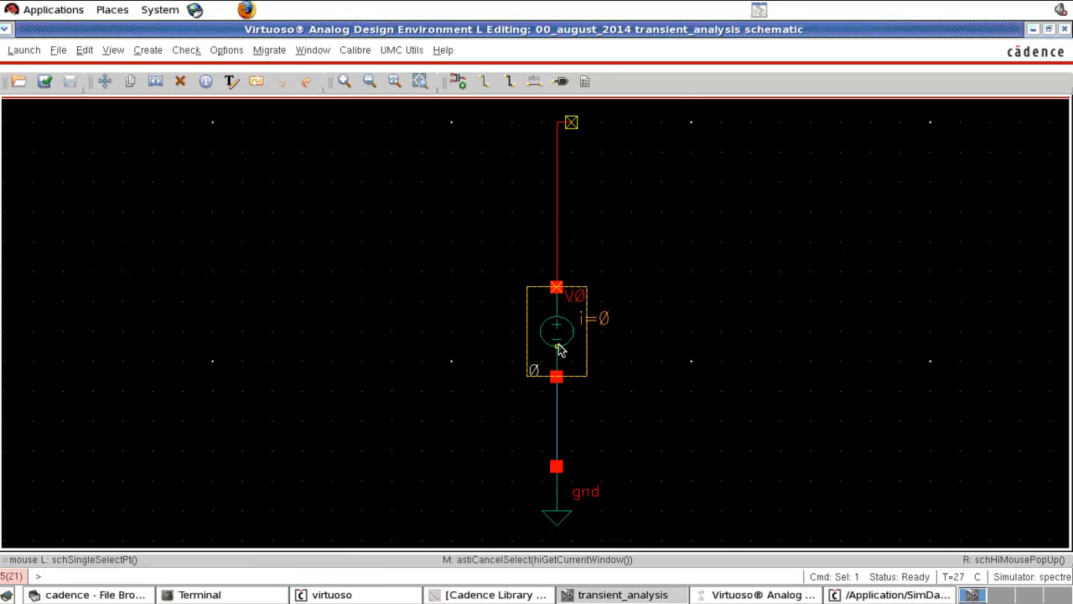
key(q)
drag(424, 176, 453, 179)
text(sin)
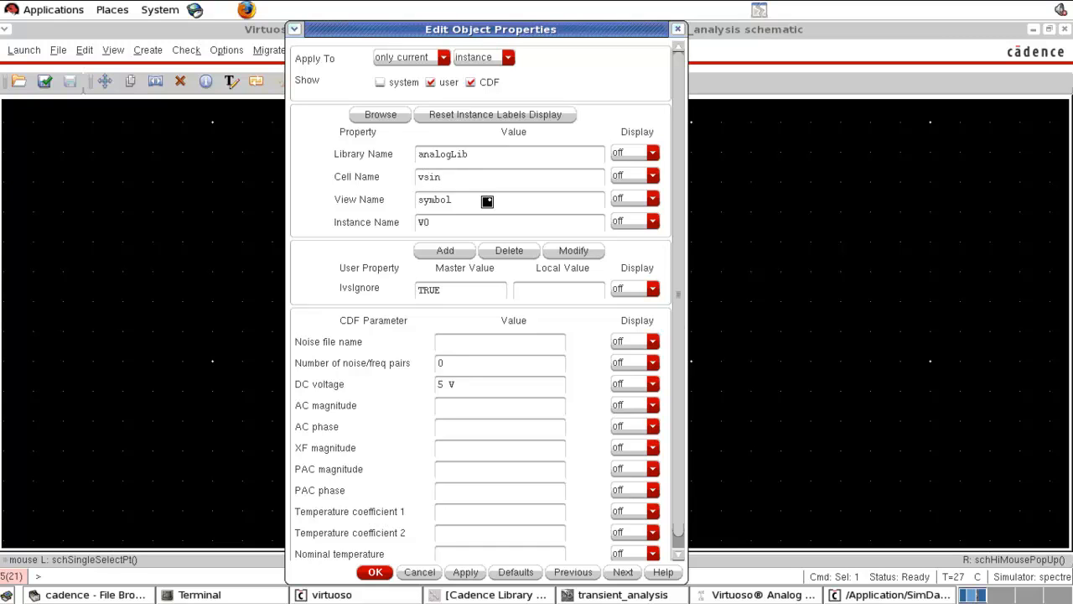
click(486, 201)
scroll(467, 405, down, 1)
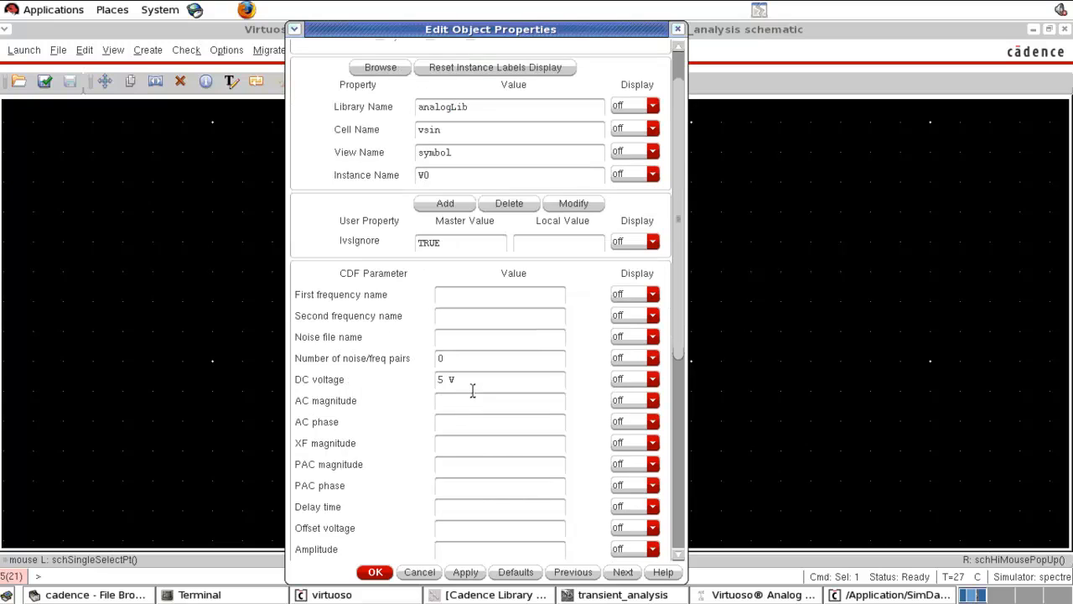
Clear the sine source's DC voltage, set its amplitude to 1 V and frequency to 100k, and apply the properties.
drag(472, 382, 416, 382)
key(BackSpace)
scroll(452, 404, down, 2)
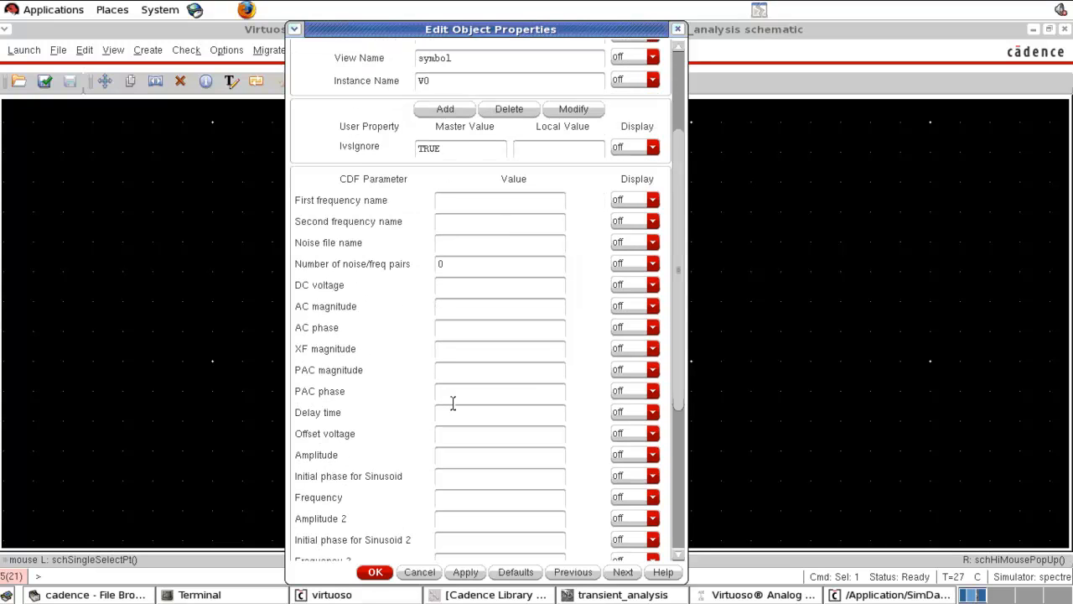
scroll(452, 404, down, 2)
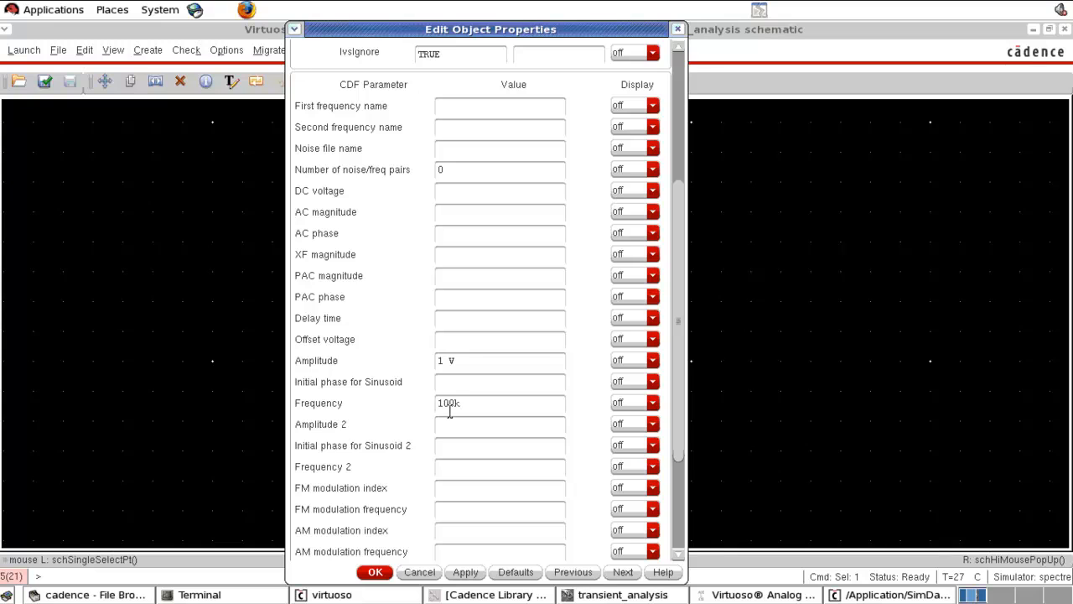
click(375, 573)
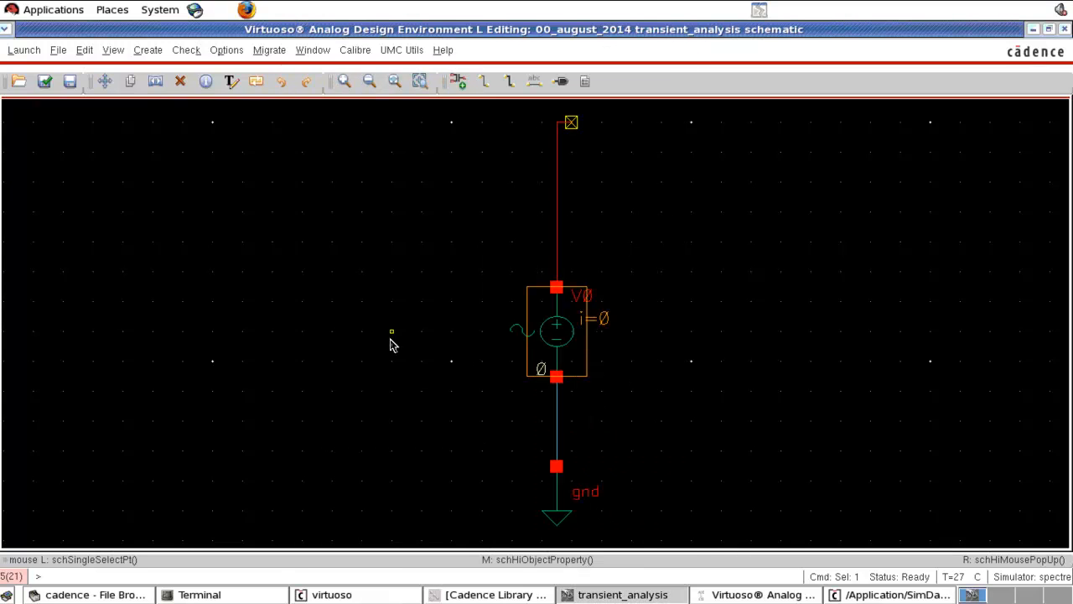
Check the schematic, rerun the transient simulation with the sine source and close the resulting plot.
key(x)
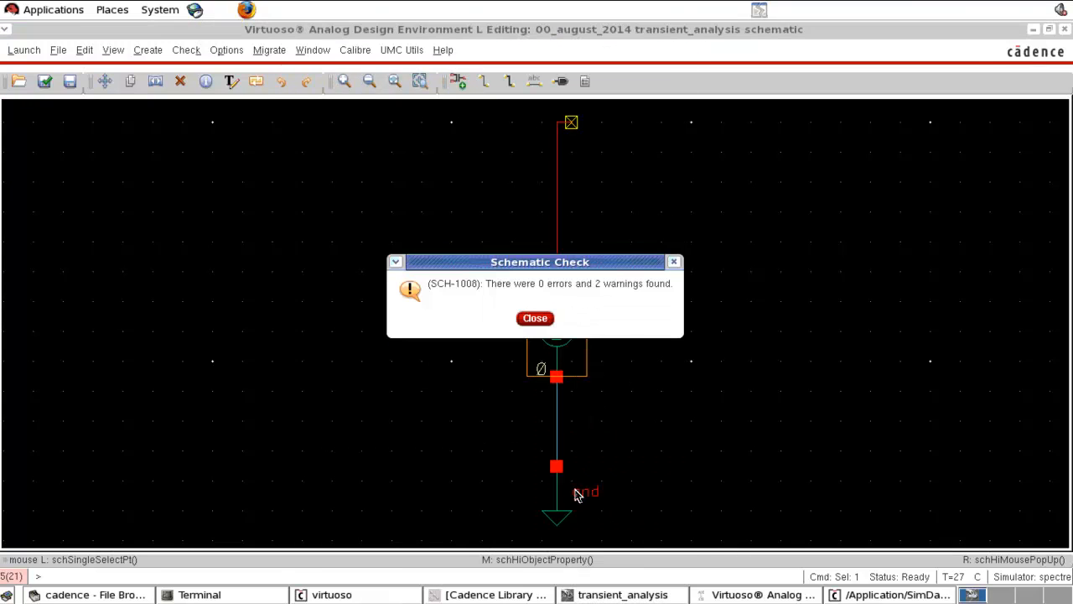
click(537, 317)
click(770, 594)
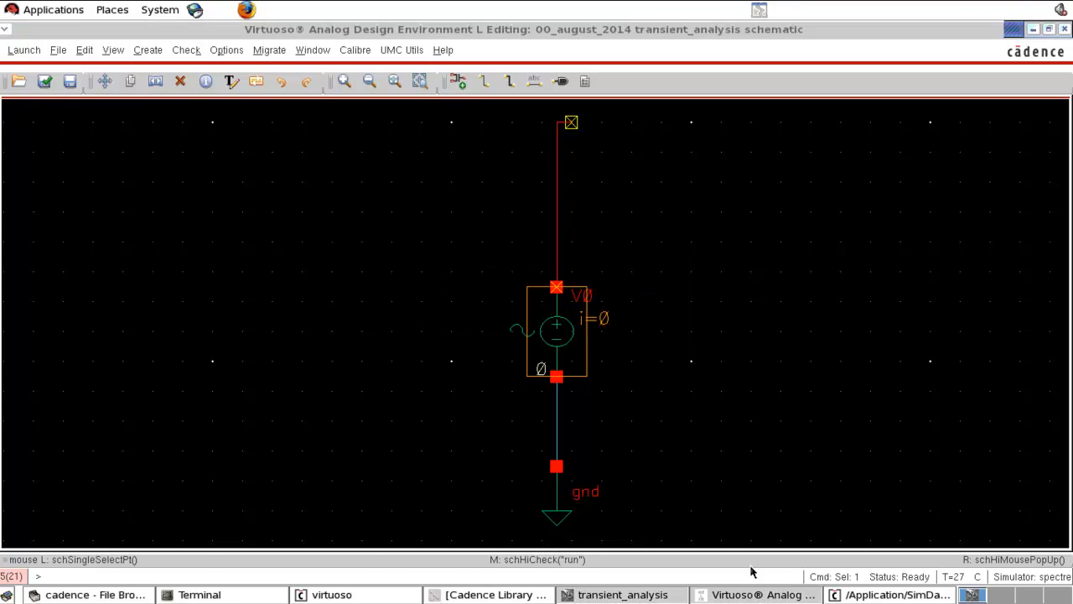
click(536, 388)
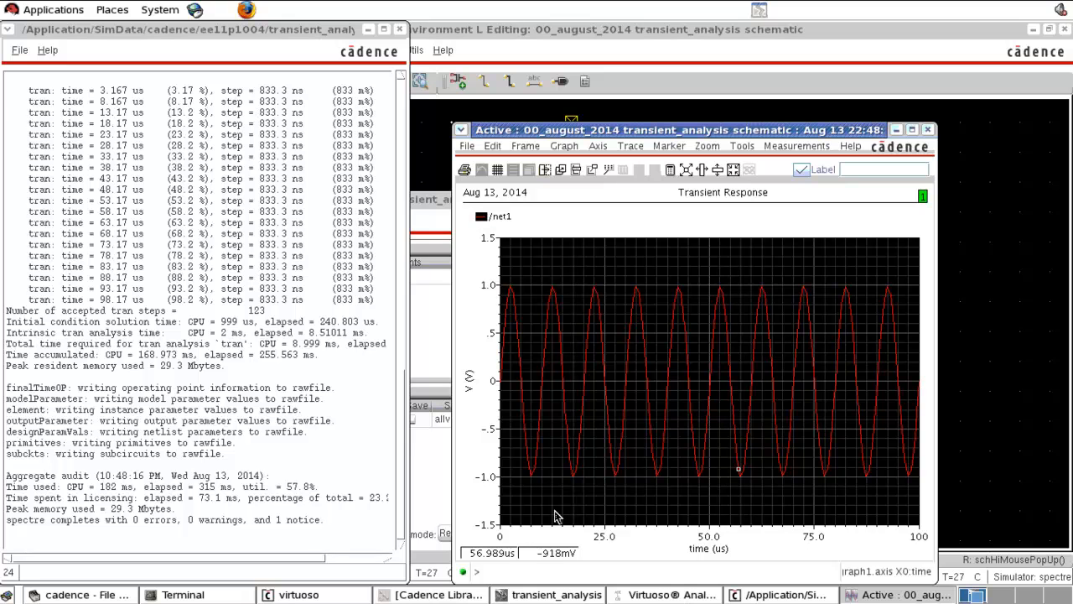
click(928, 132)
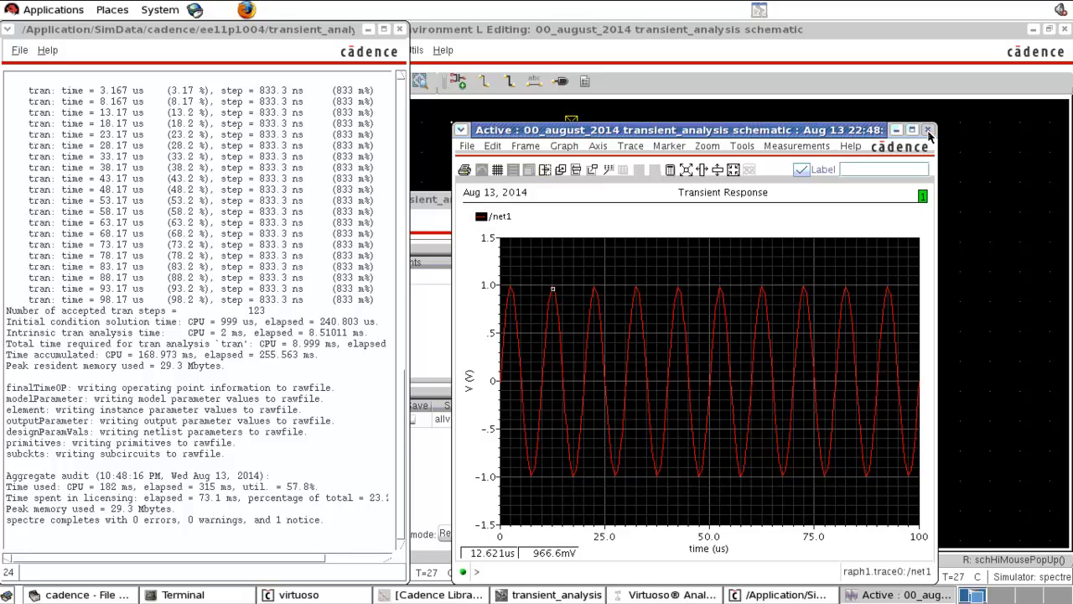
Review the sine source's amplitude and frequency in its properties without changing anything.
click(764, 213)
click(645, 304)
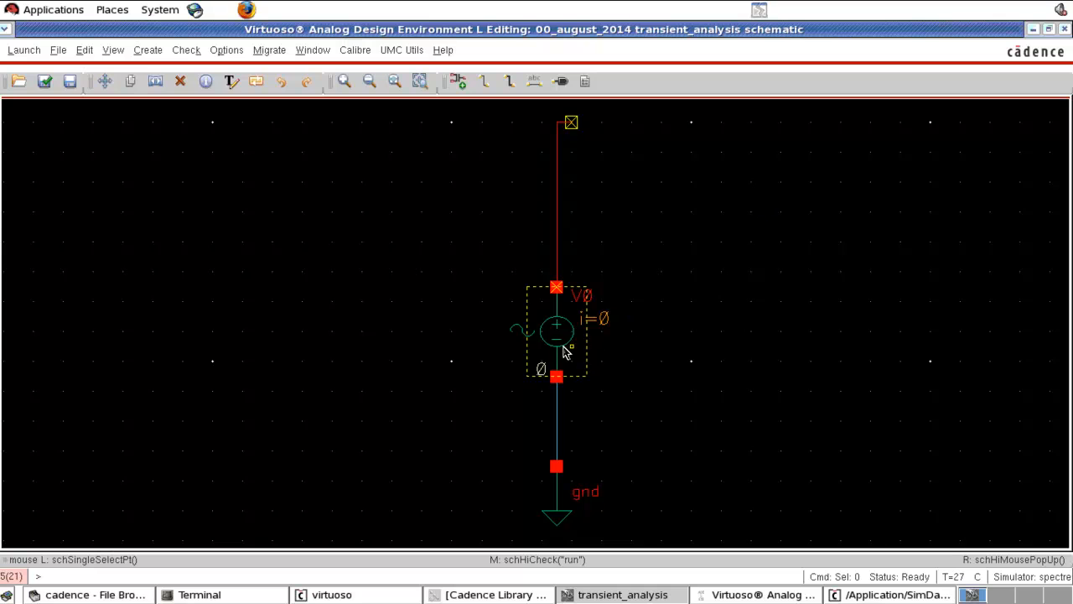
key(q)
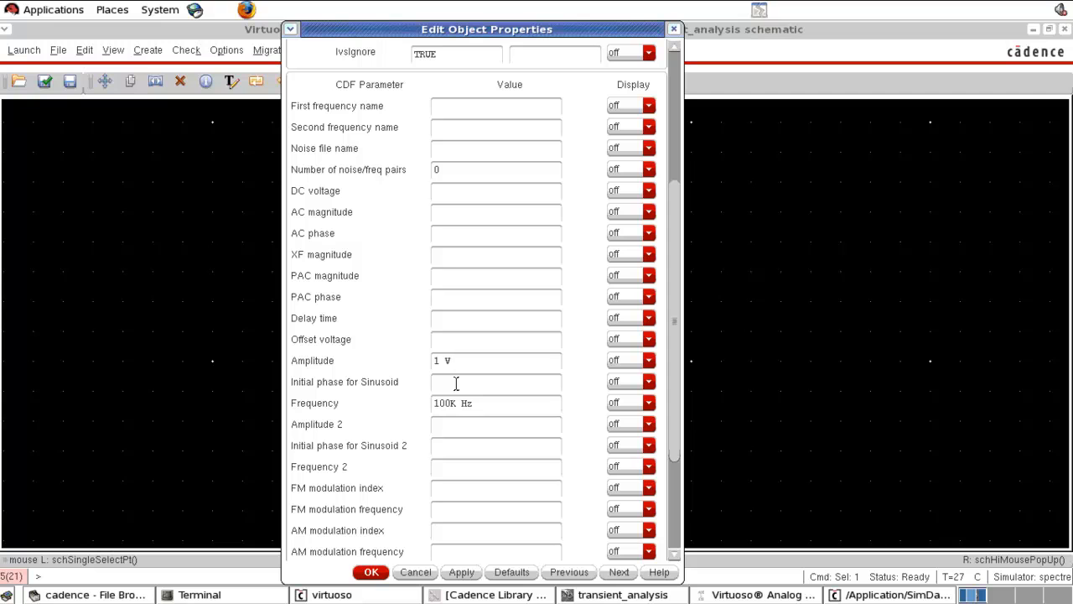
click(418, 575)
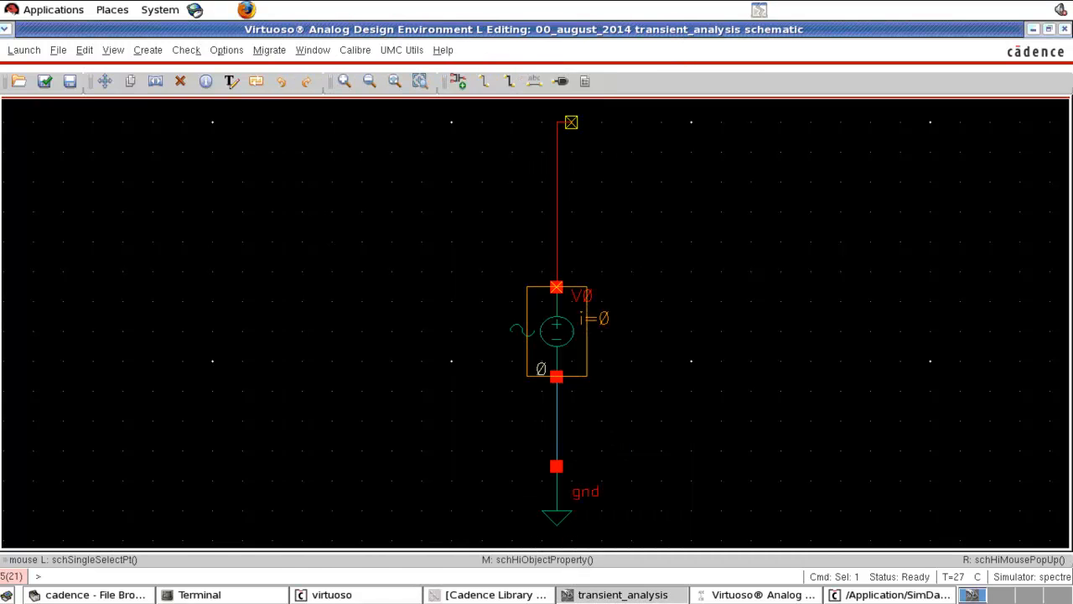
Replot the simulated output from the Analog Design Environment, examine the sine waveform and close the plot.
click(737, 600)
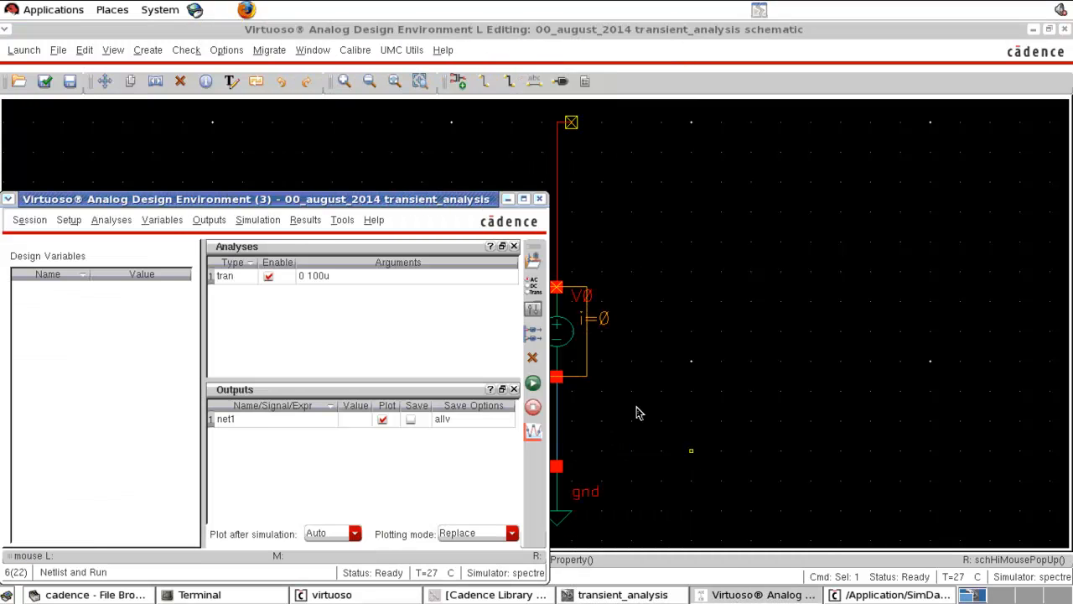
click(533, 431)
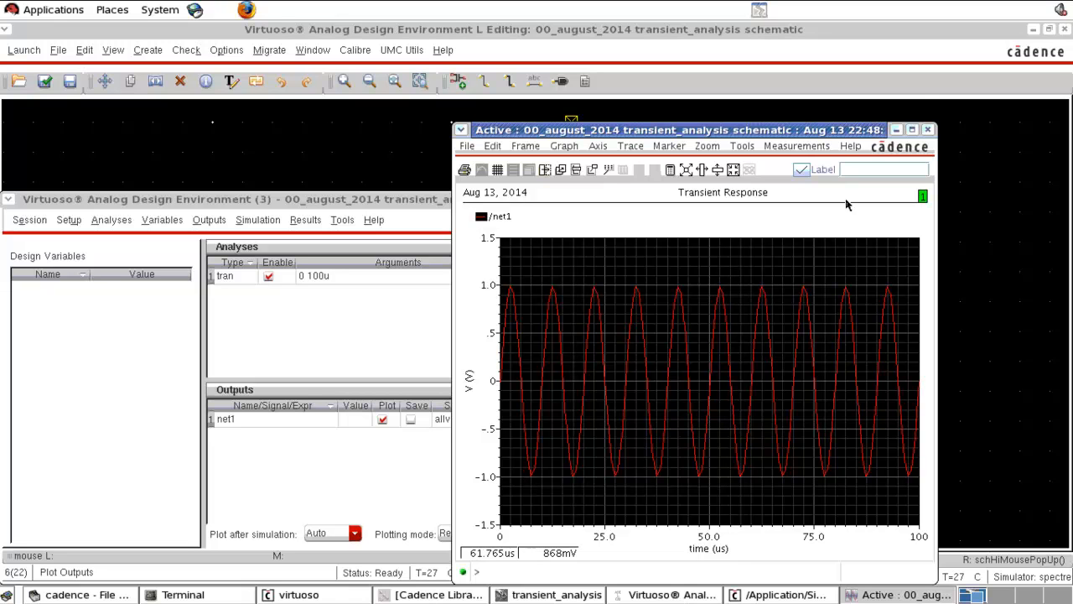
click(929, 132)
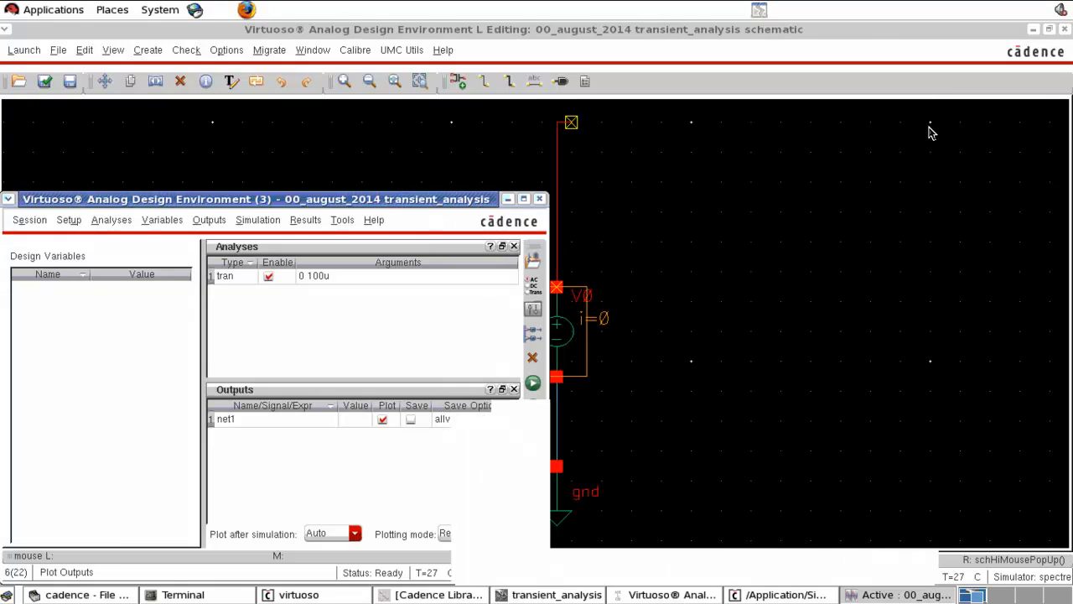
Set the DC voltage of the sine source on the schematic to 2 V.
click(714, 254)
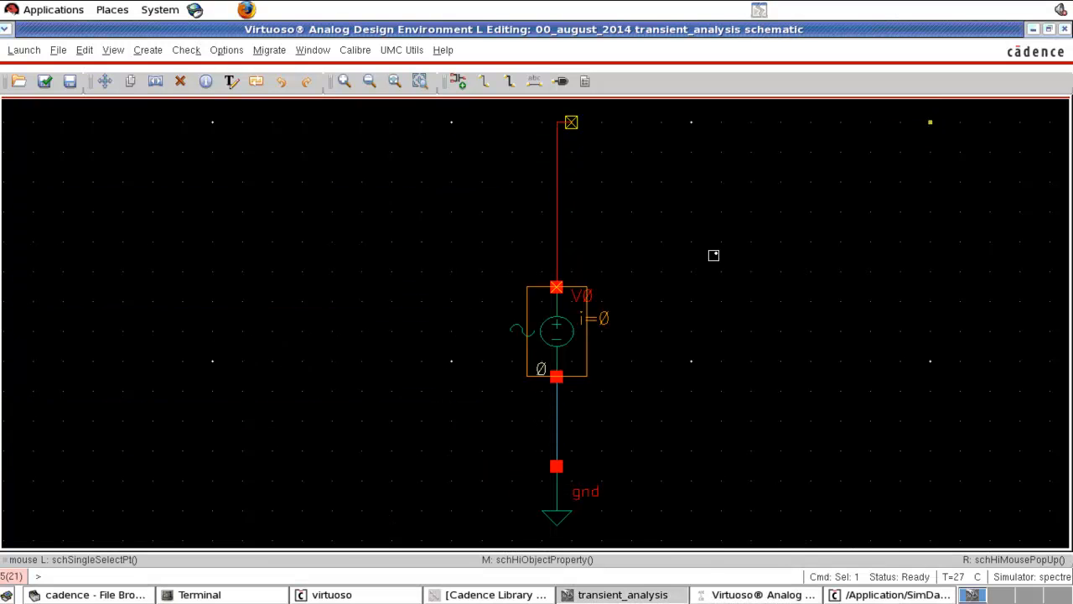
middle_click(549, 350)
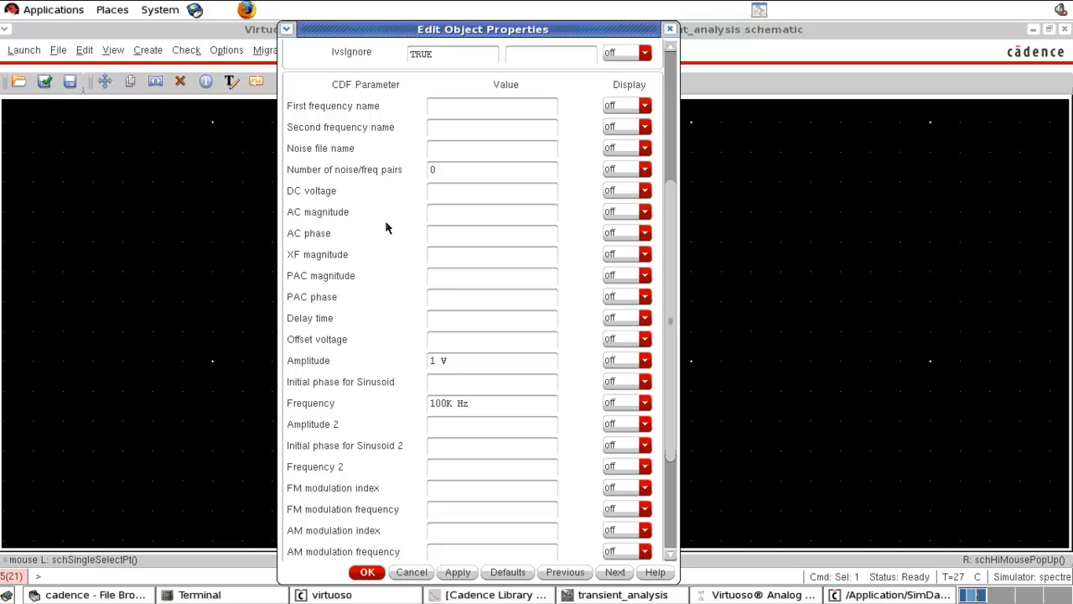
text(2)
click(369, 572)
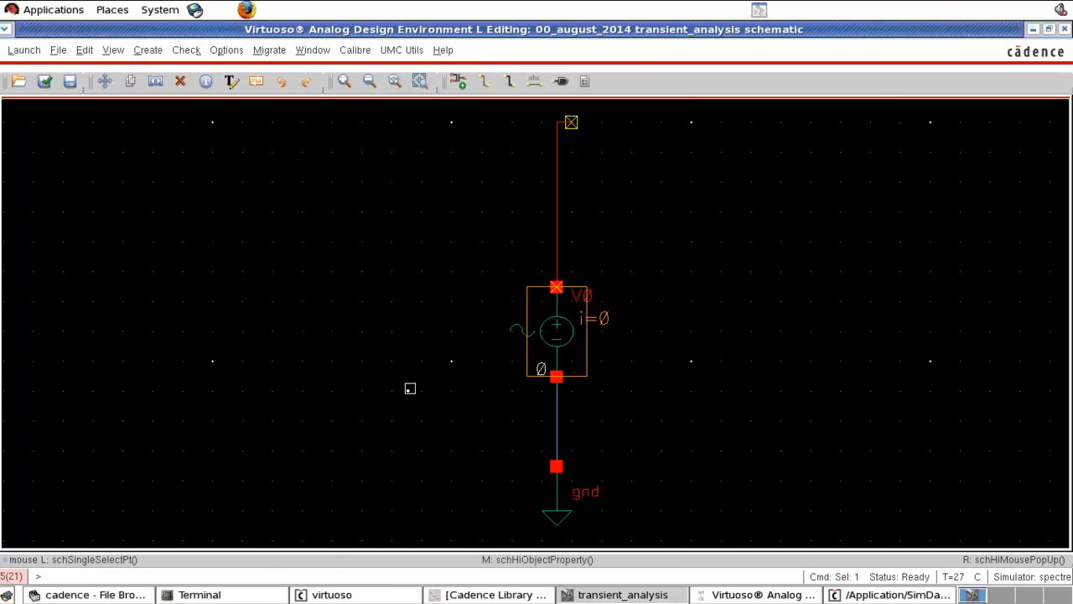
Check the schematic, rerun the transient simulation with the DC-shifted sine source and close the plot.
key(x)
click(535, 317)
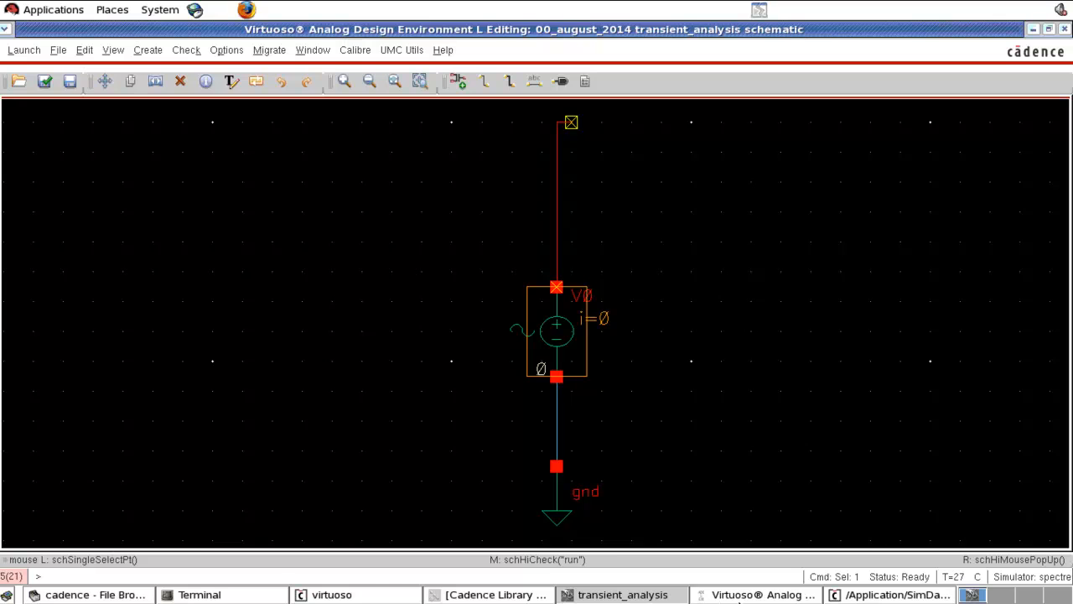
click(696, 592)
click(532, 384)
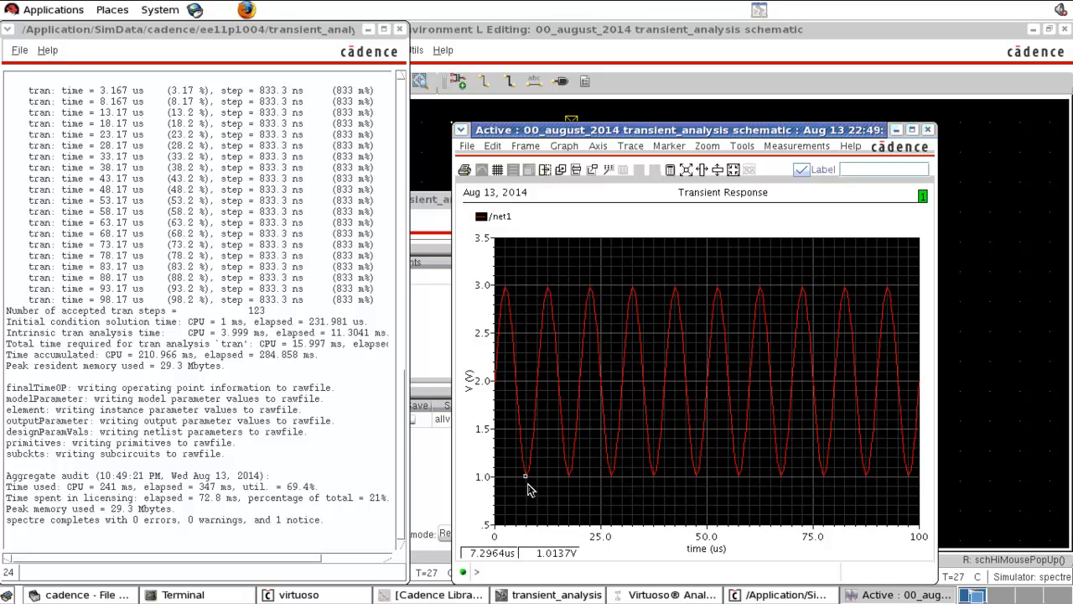
click(928, 130)
Change the cell name of the voltage source on the schematic from sine to vpulse.
click(809, 186)
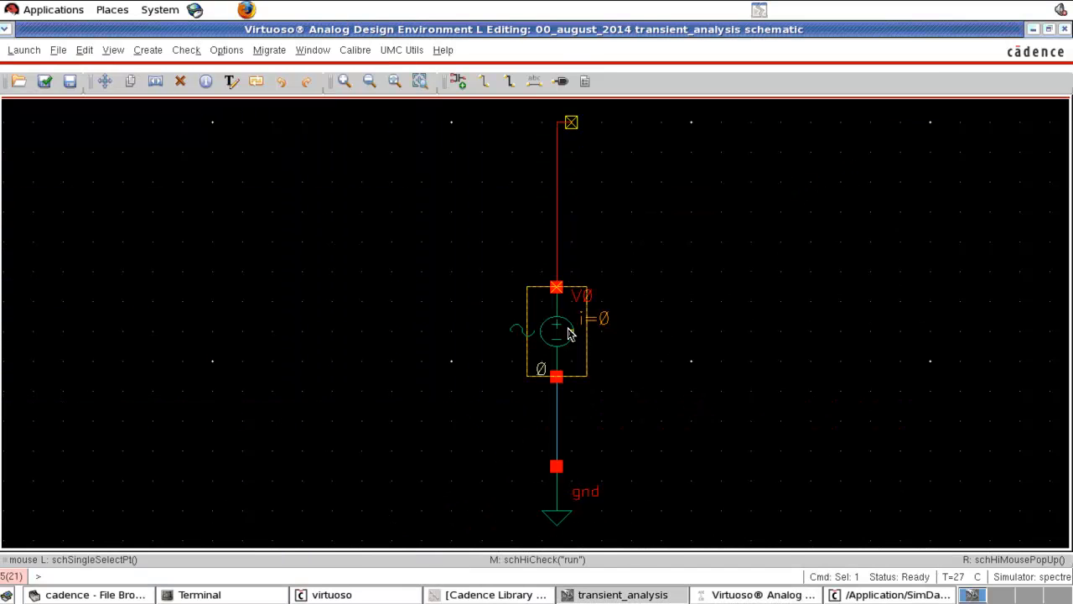
key(q)
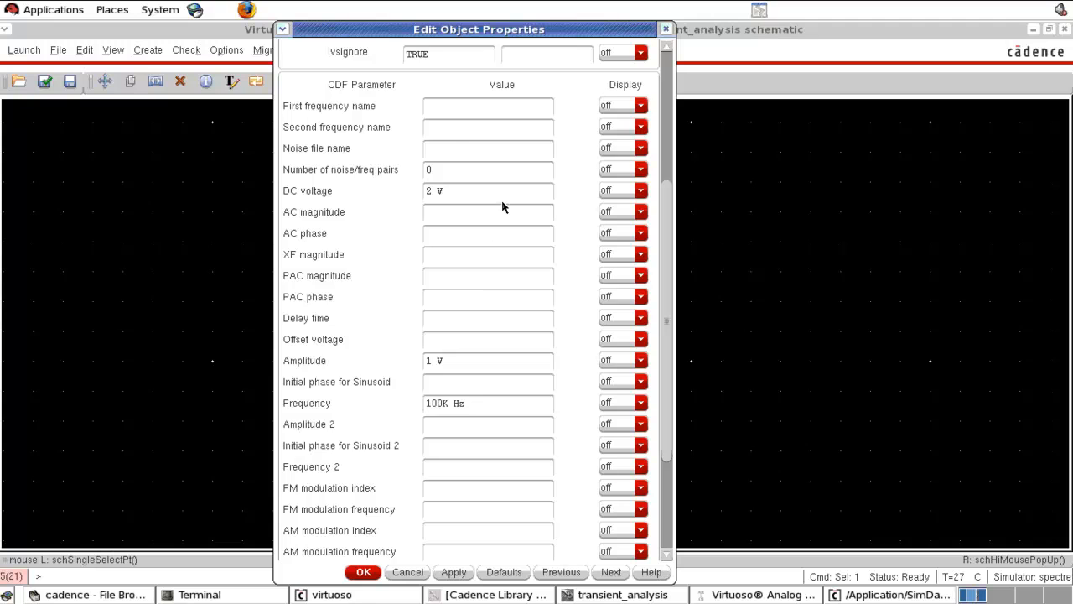
scroll(501, 201, up, 5)
drag(416, 180, 467, 186)
key(BackSpace)
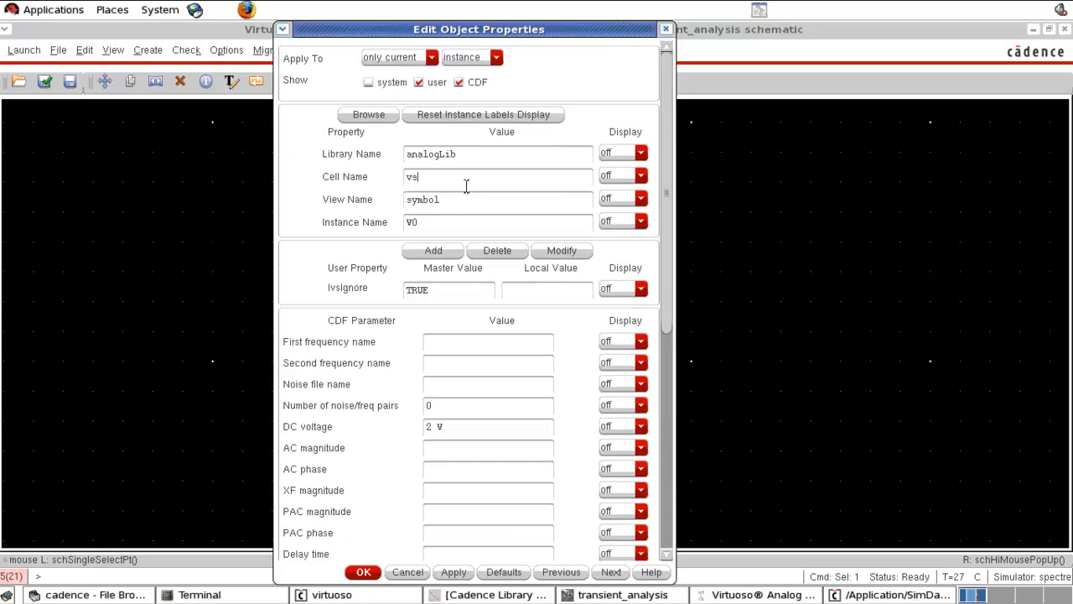
text(pulse)
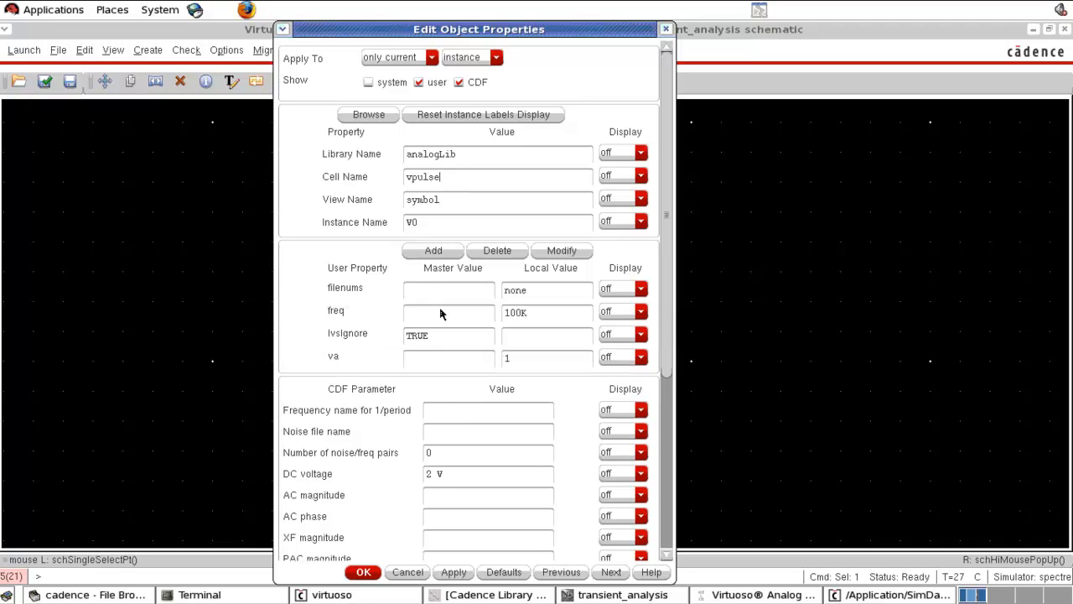
Clear the pulse source's DC voltage and set Voltage 1 to 0 V, Voltage 2 to 5 V and the period to 10u.
scroll(441, 313, down, 3)
drag(470, 332, 383, 333)
key(BackSpace)
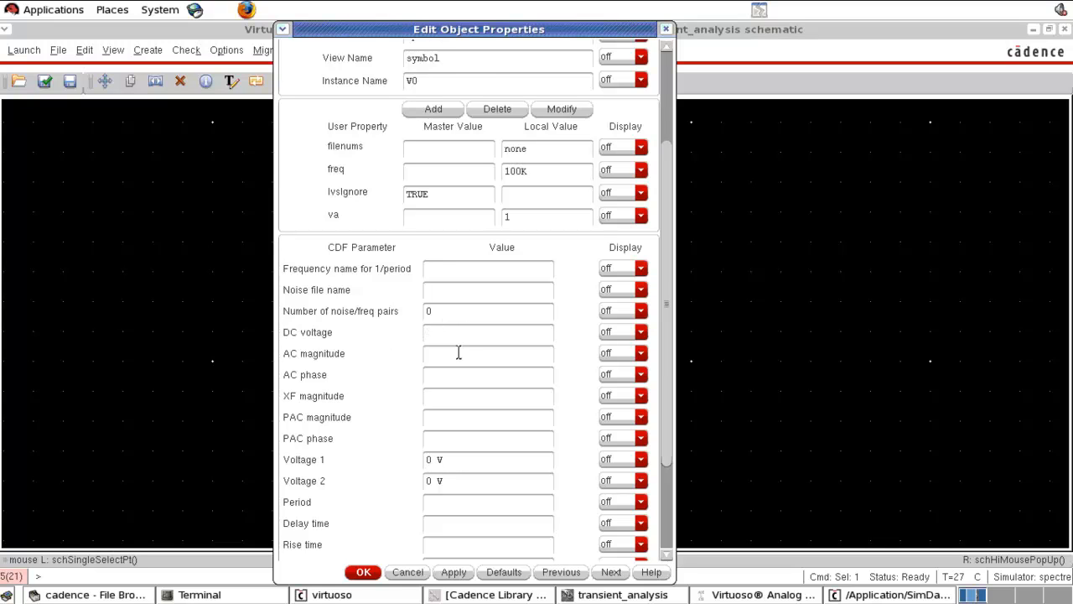
scroll(459, 353, down, 3)
drag(461, 334, 399, 336)
drag(469, 353, 399, 361)
text(5)
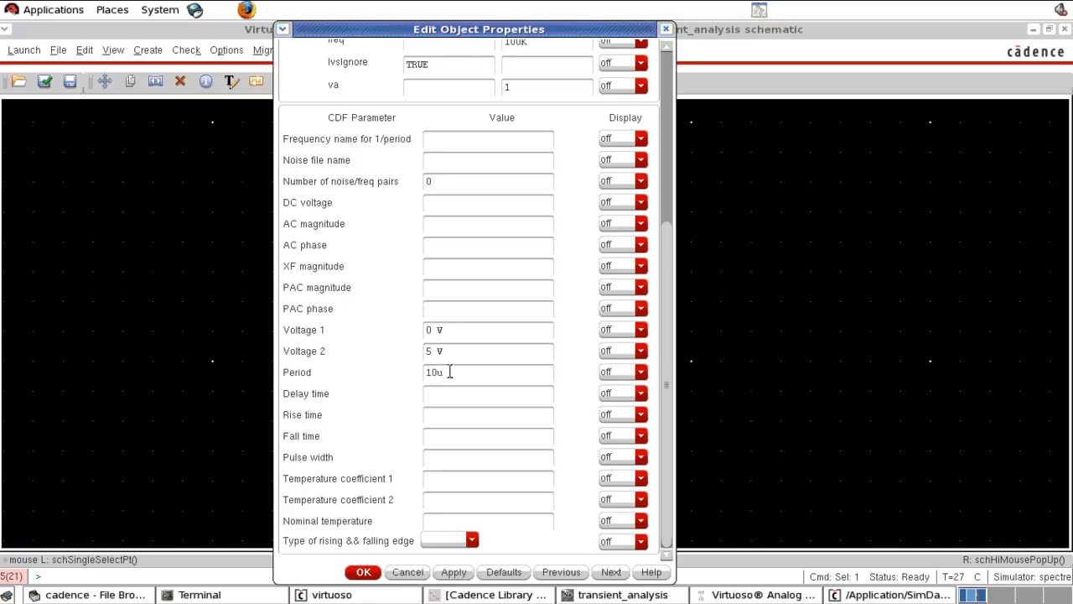
Set the pulse source's rise and fall times to 1u, fill in its pulse width and apply the properties.
click(446, 399)
click(447, 417)
text(1u)
text(u)
click(445, 480)
key(Return)
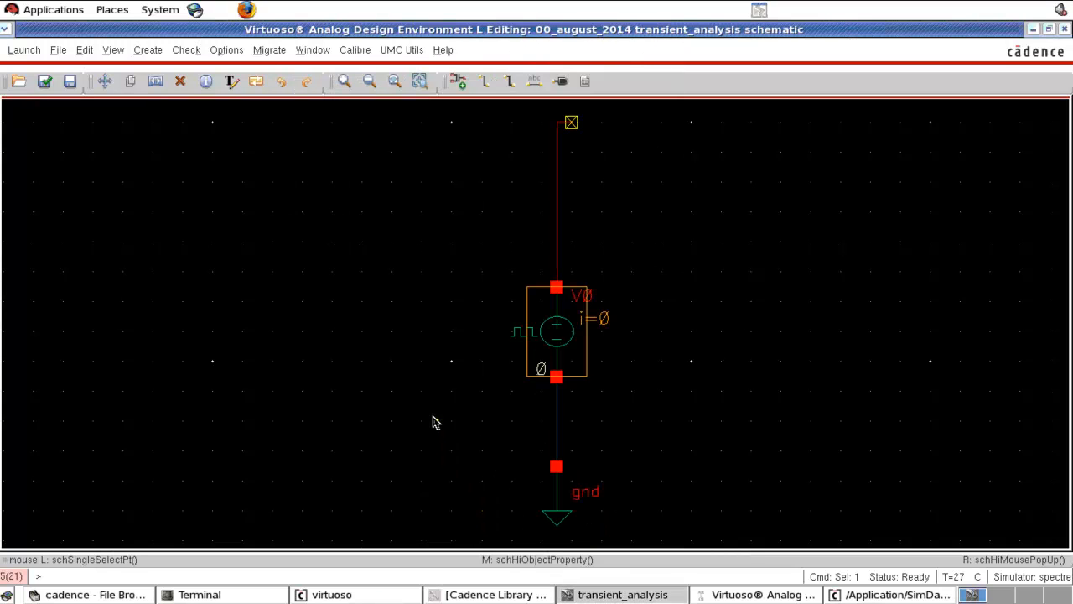
Check and save the schematic, dismiss the check report and rerun the transient simulation with the pulse source.
key(shift+x)
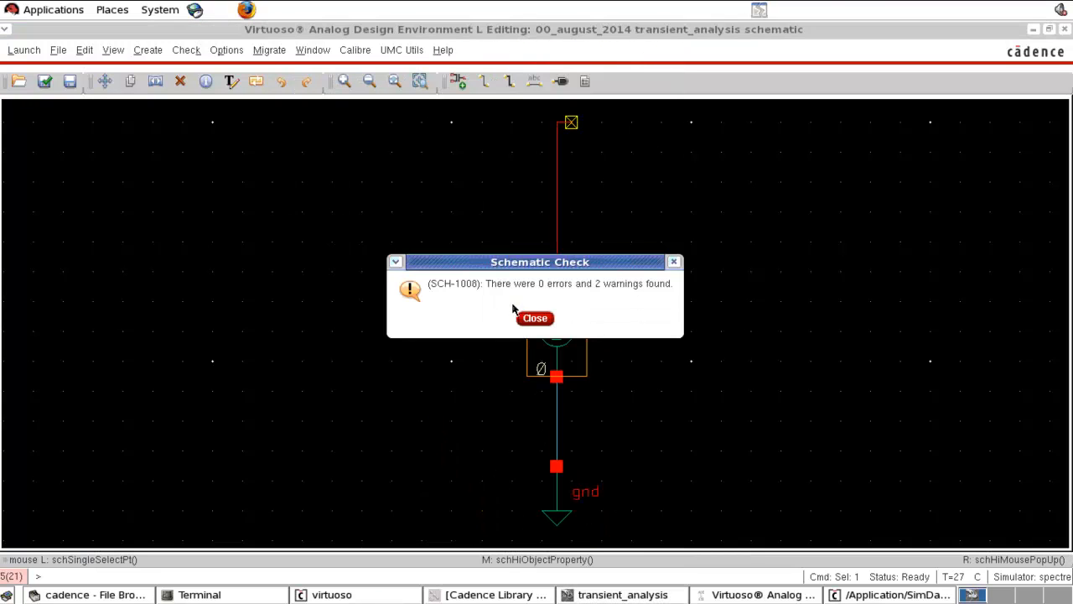
click(535, 319)
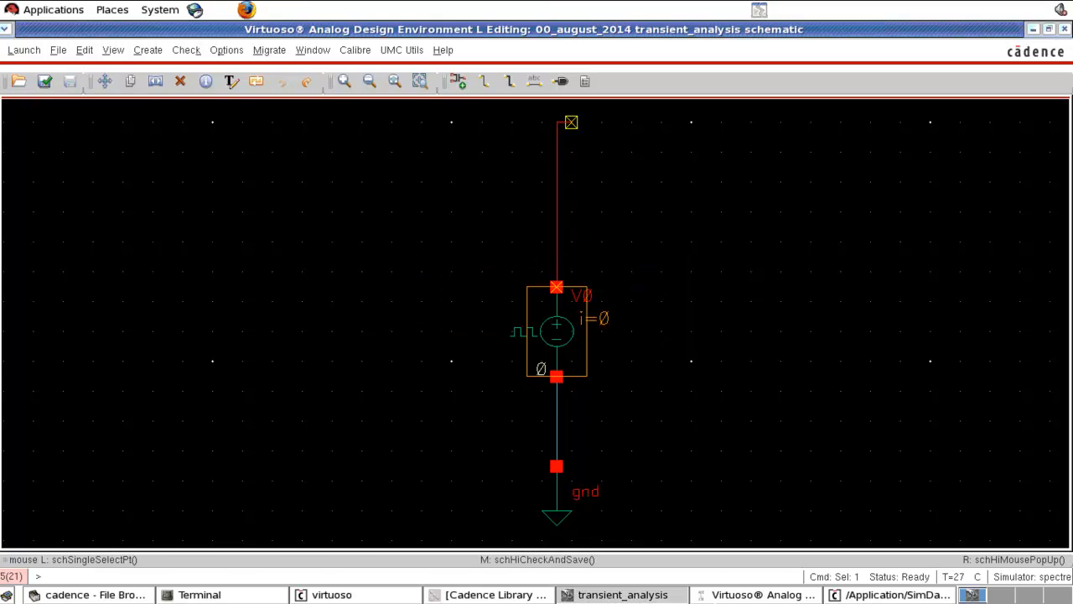
click(763, 594)
click(535, 385)
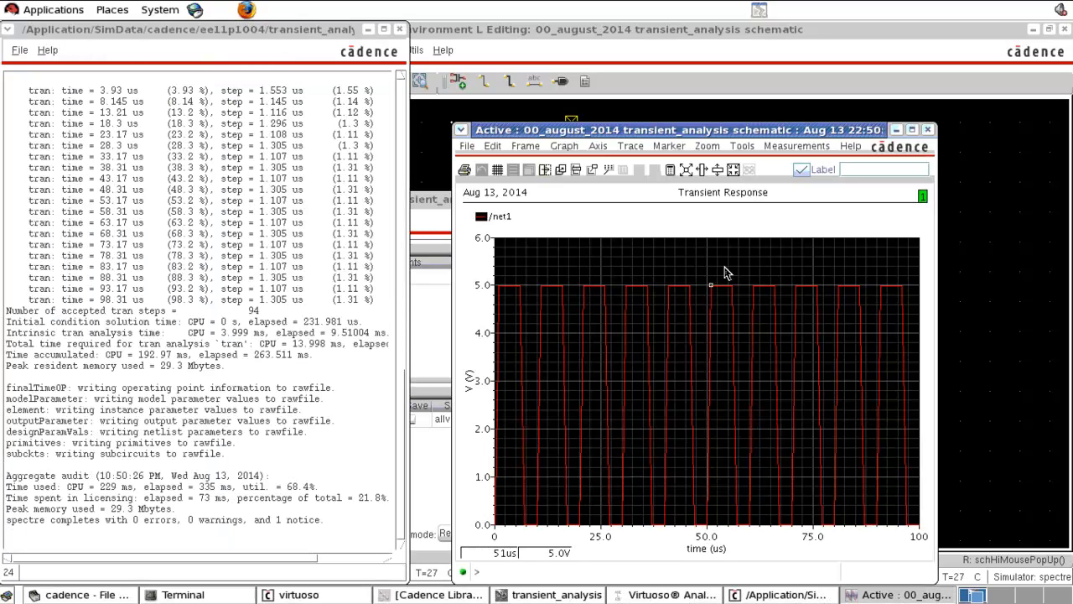
Zoom in on a few pulses of the transient plot to examine their edges, close the plot and return to the schematic.
right_drag(630, 255, 725, 591)
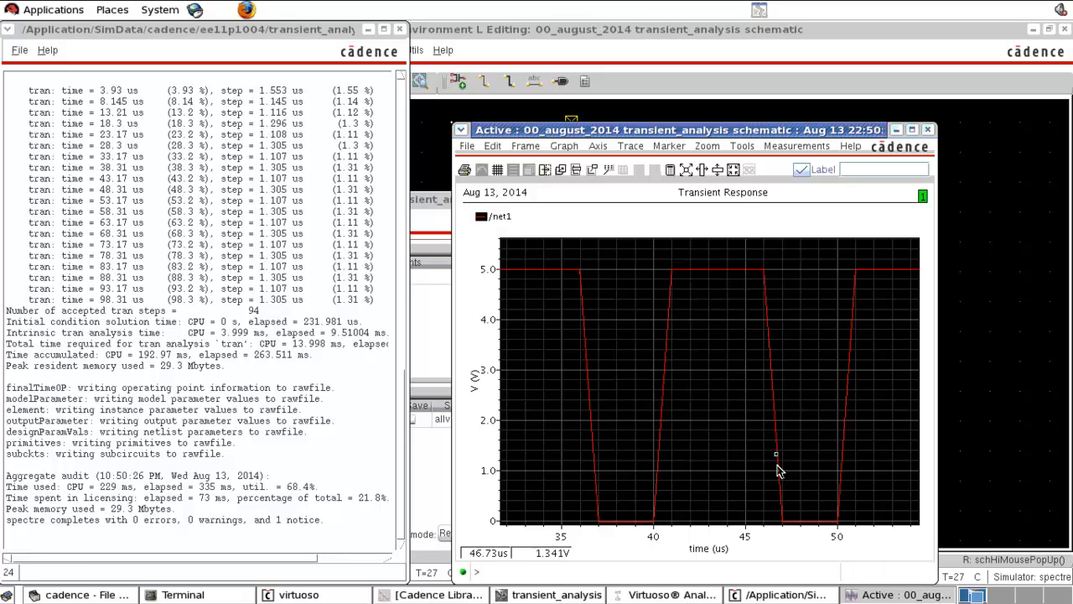
click(928, 130)
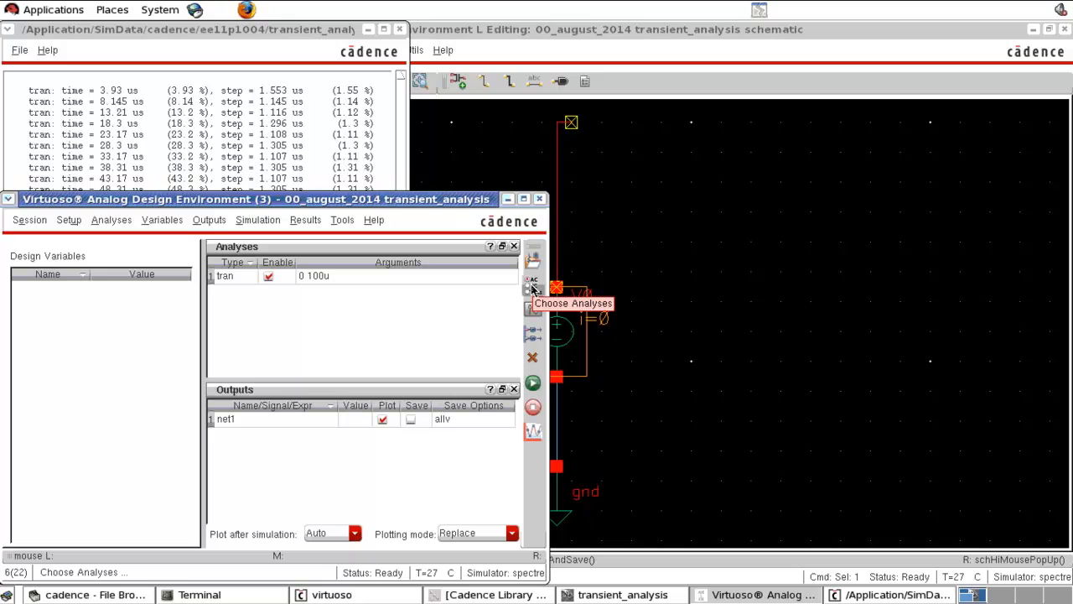
click(676, 275)
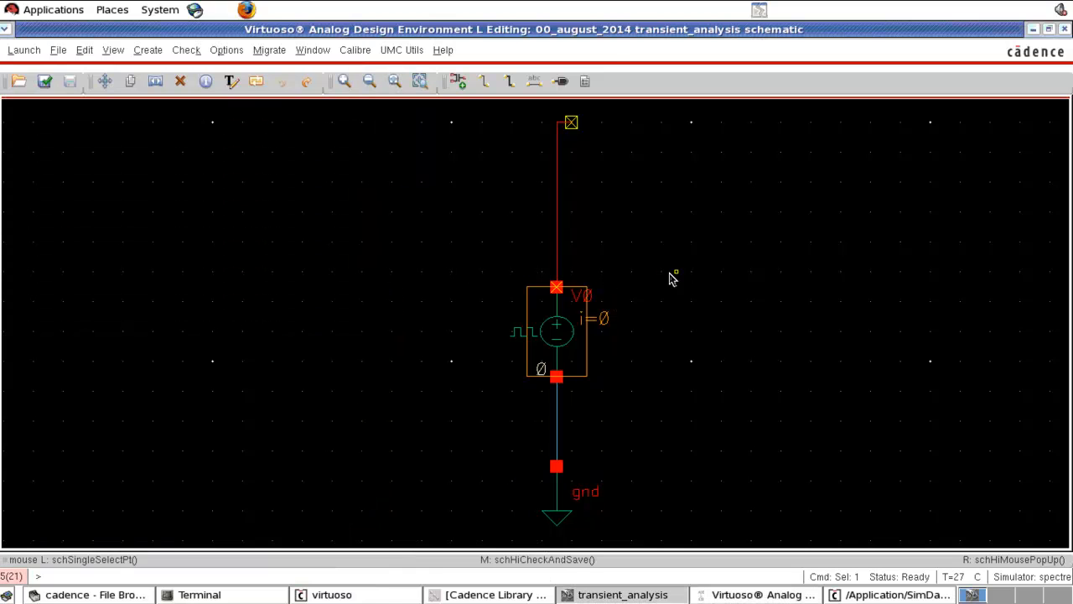
Change the voltage source's cell to vsin and set its amplitude to 1 V and frequency to 100K Hz.
double_click(556, 336)
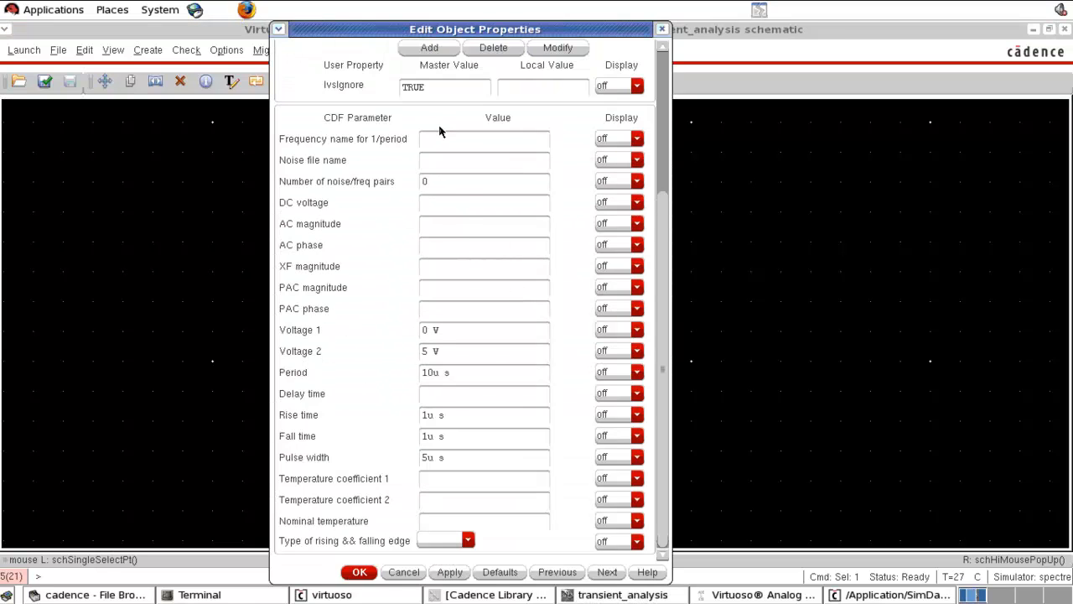
scroll(439, 124, up, 5)
drag(408, 177, 470, 186)
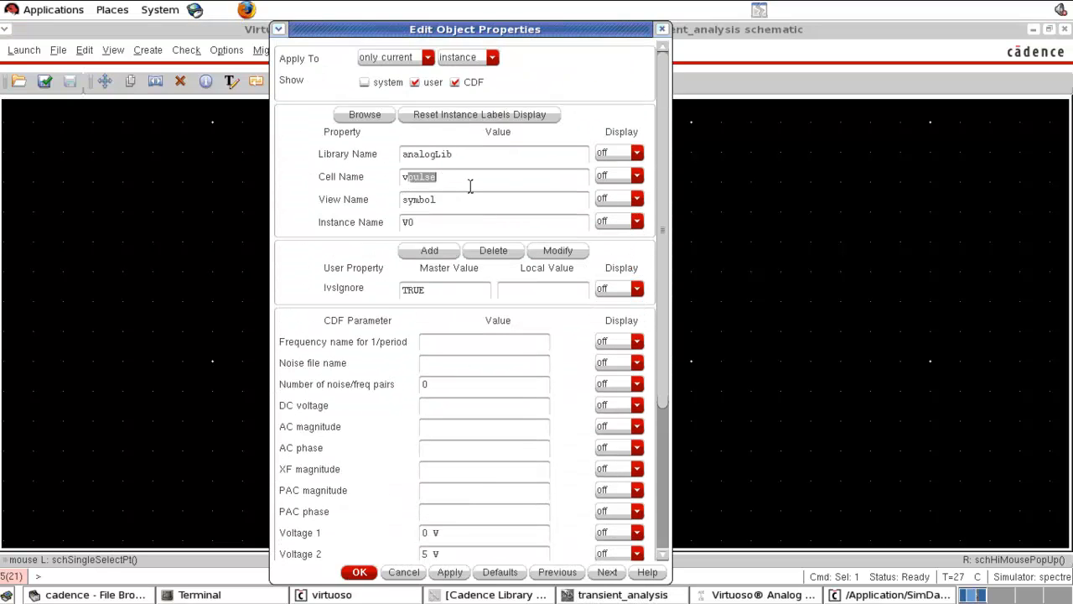
text(sin)
key(Tab)
scroll(466, 297, down, 10)
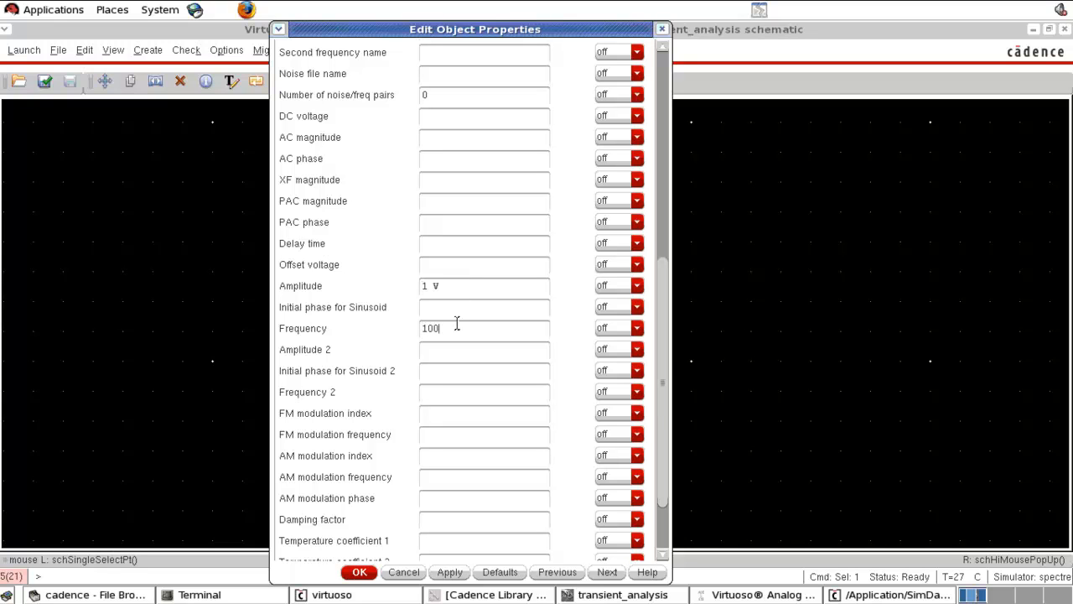
key(Return)
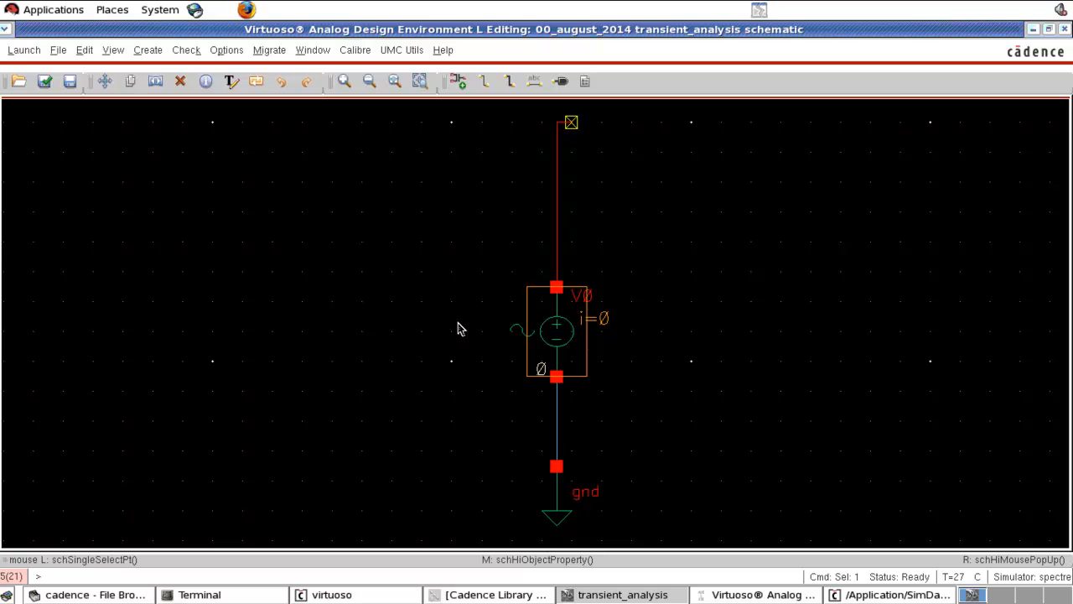
Check the schematic and rerun the transient simulation with the sine source.
key(x)
click(534, 316)
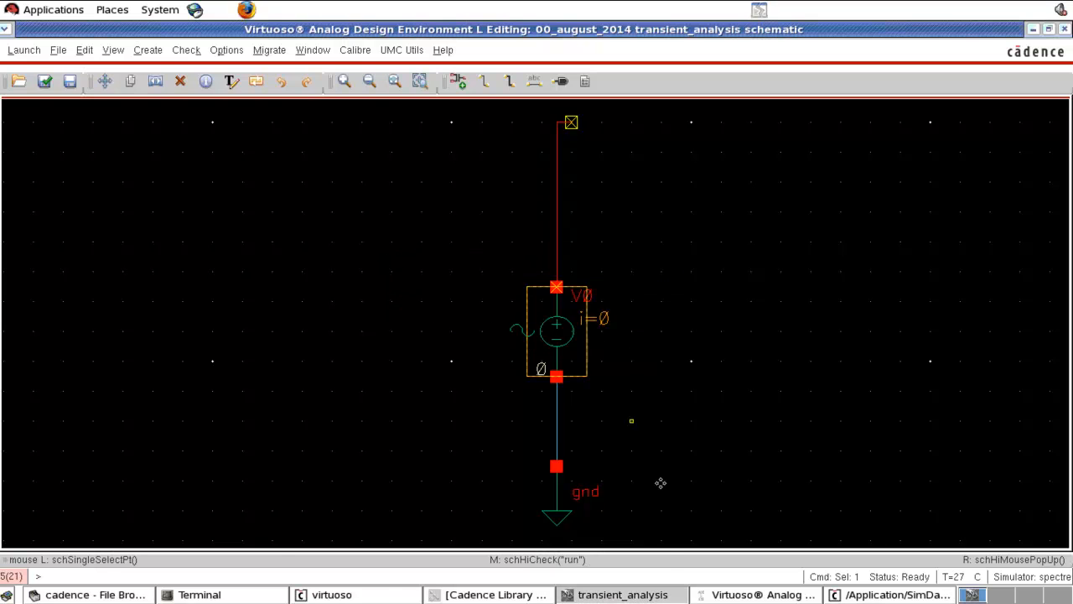
click(717, 594)
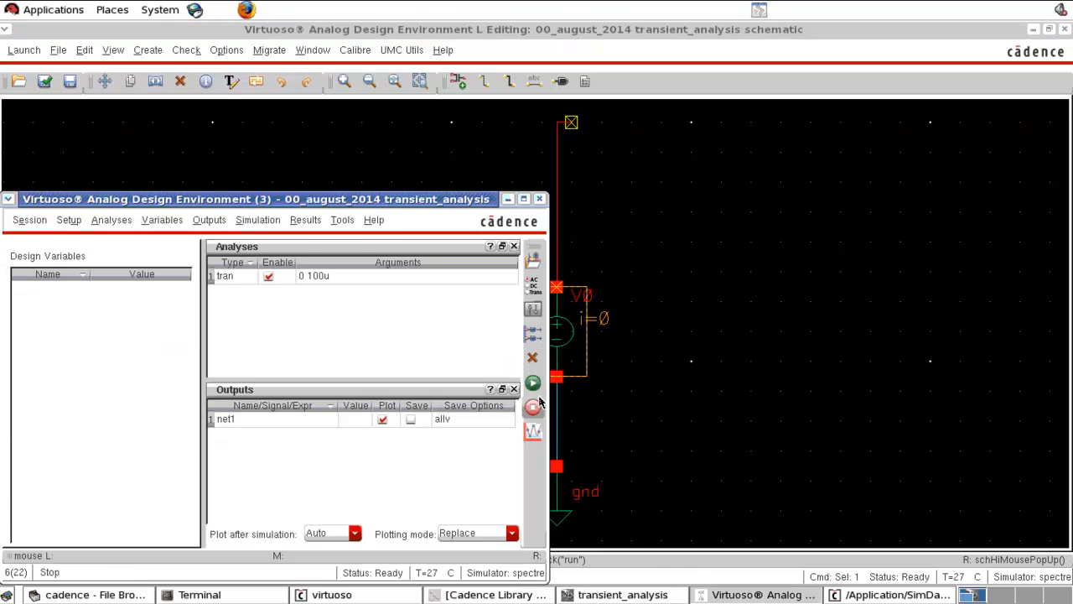
click(534, 387)
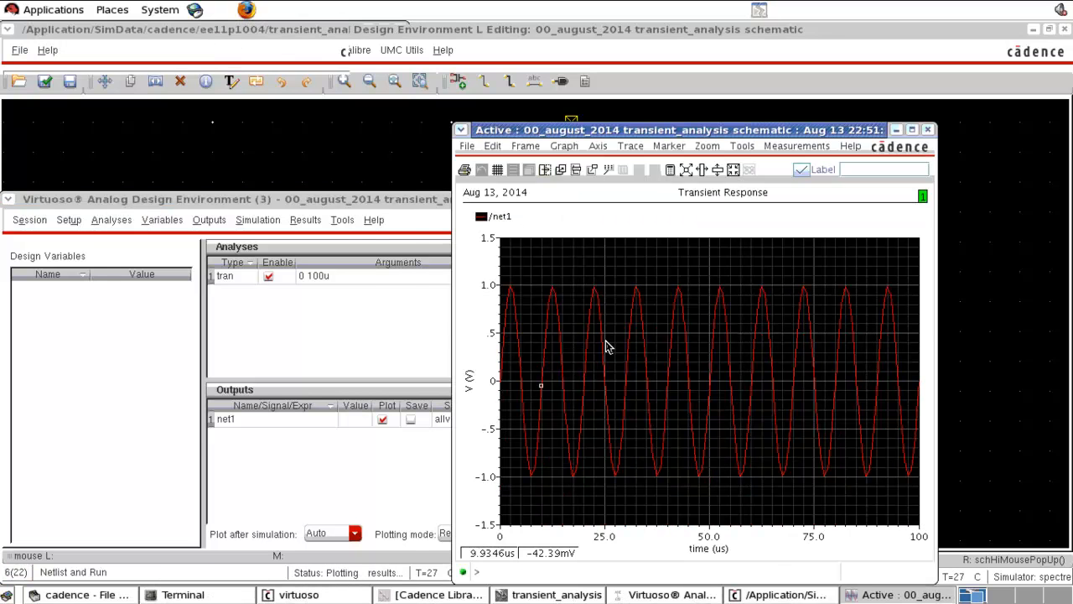
Set the transient analysis accuracy default to liberal and rerun the simulation.
click(430, 322)
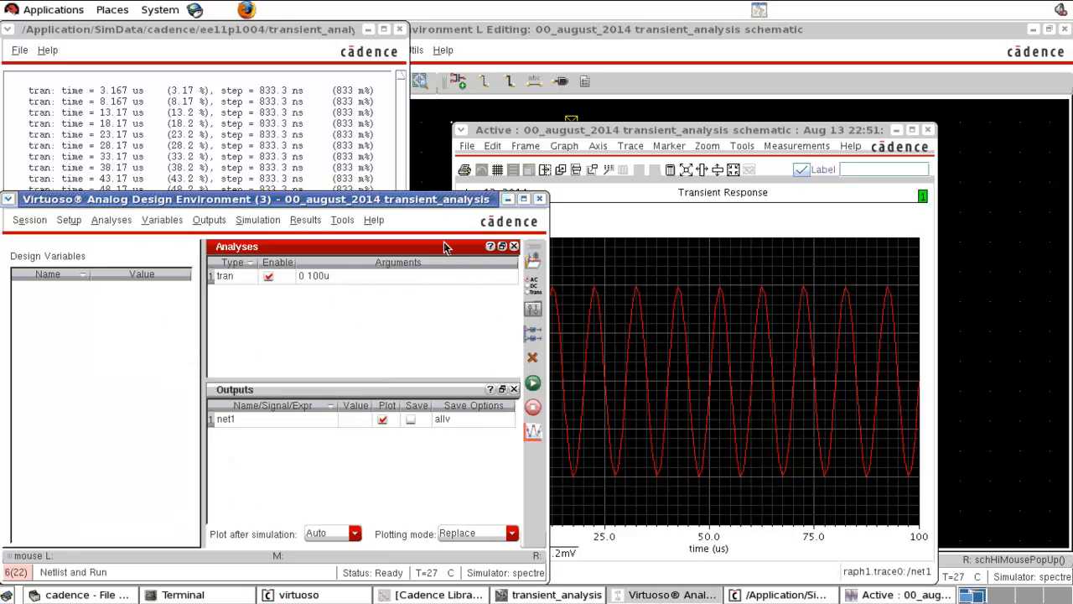
click(534, 289)
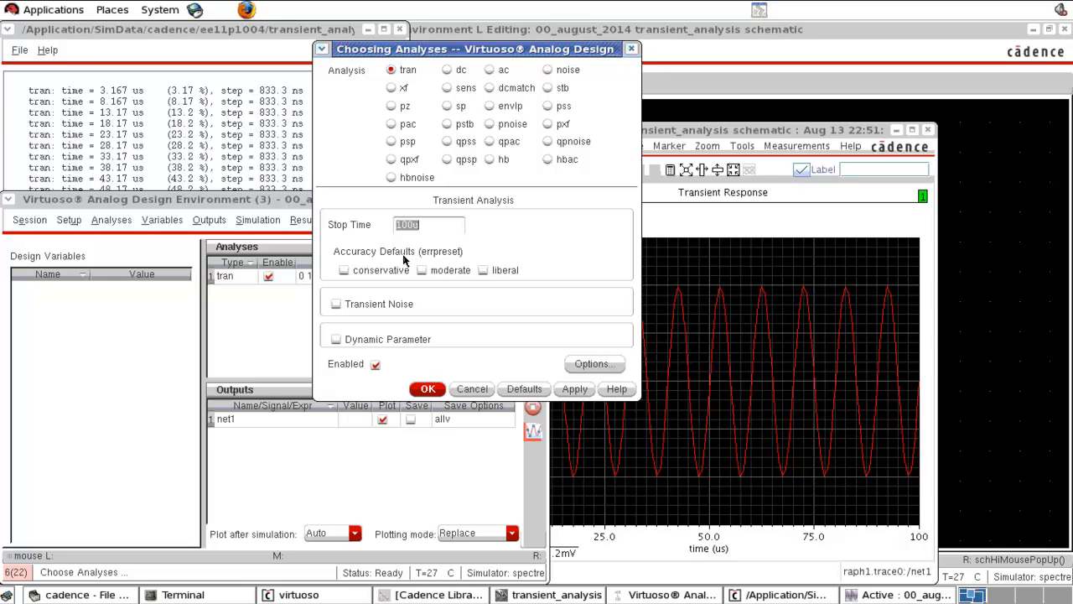
click(486, 273)
click(398, 273)
click(495, 274)
click(427, 388)
click(533, 386)
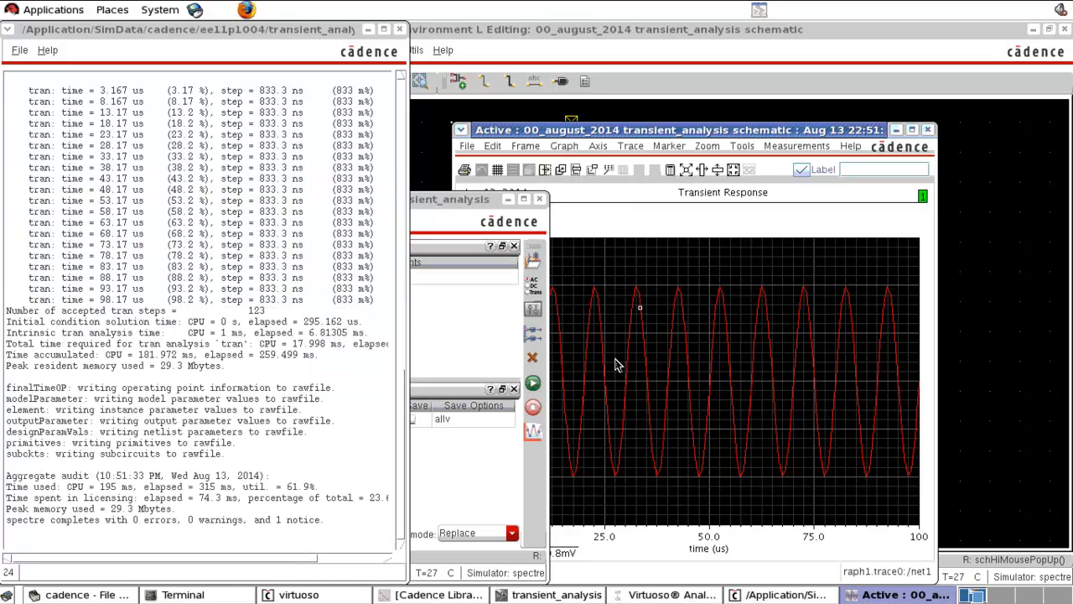
Zoom in on about two cycles of the net1 sine plot and set the plotting mode to Append.
right_drag(686, 261, 781, 534)
click(511, 532)
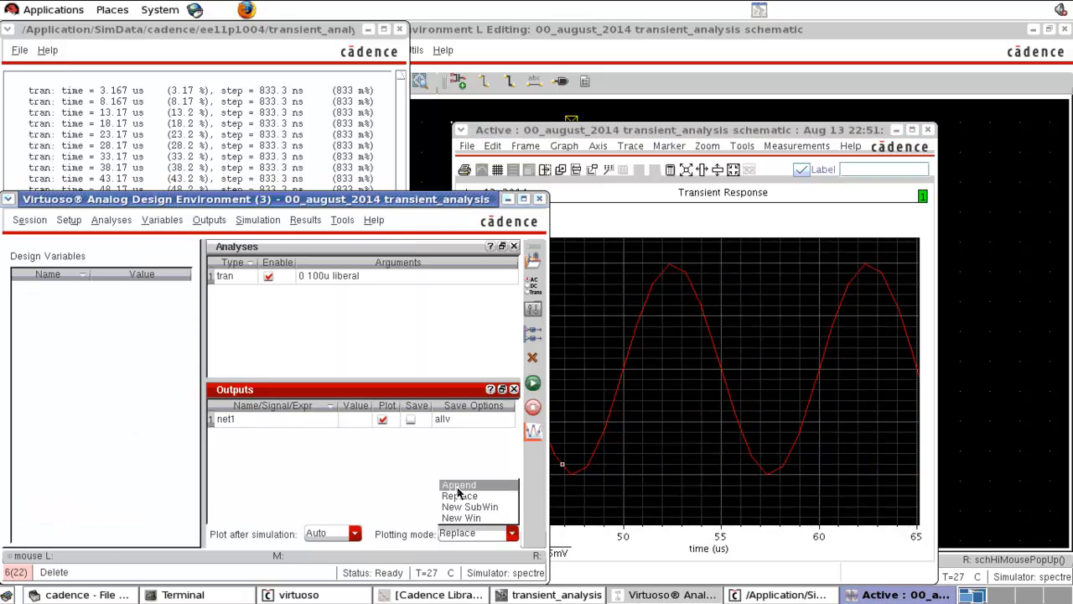
click(457, 486)
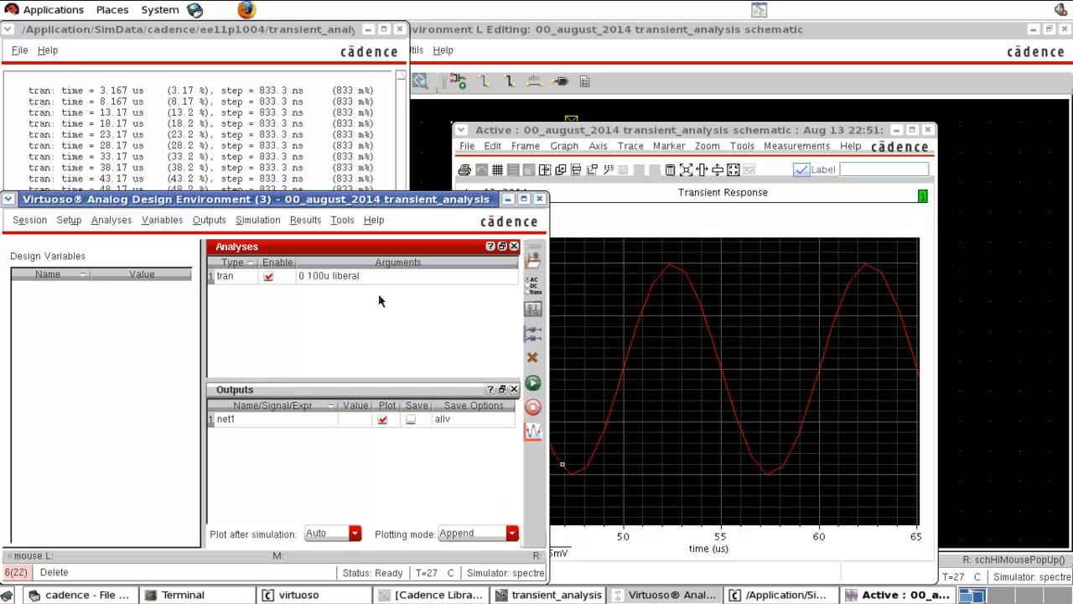
Set the transient accuracy default to conservative, rerun the simulation to overlay its curve, and reposition the plot window.
click(532, 285)
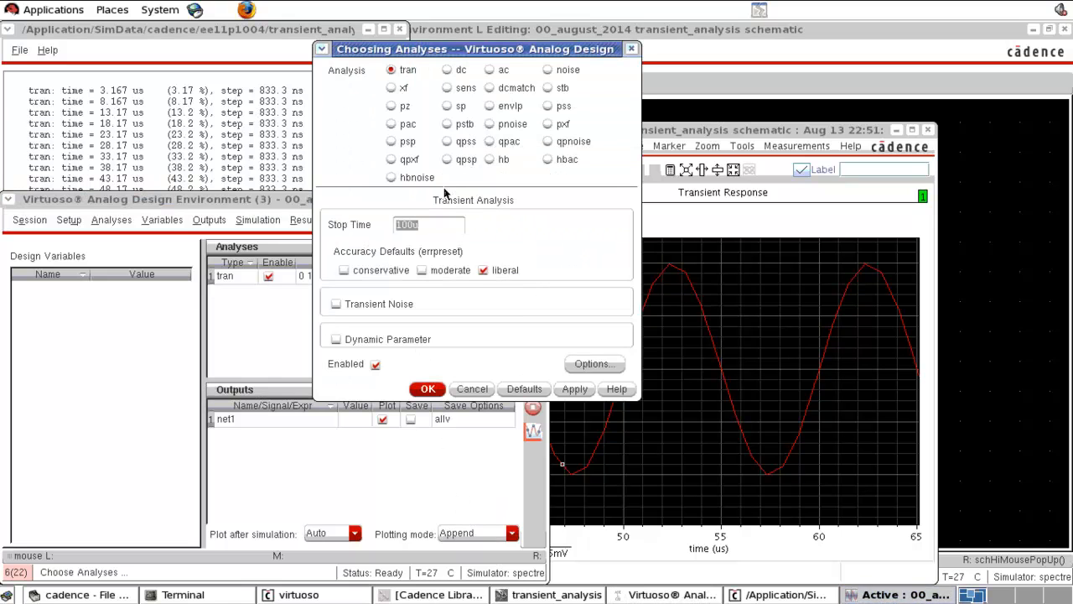
click(356, 273)
click(428, 389)
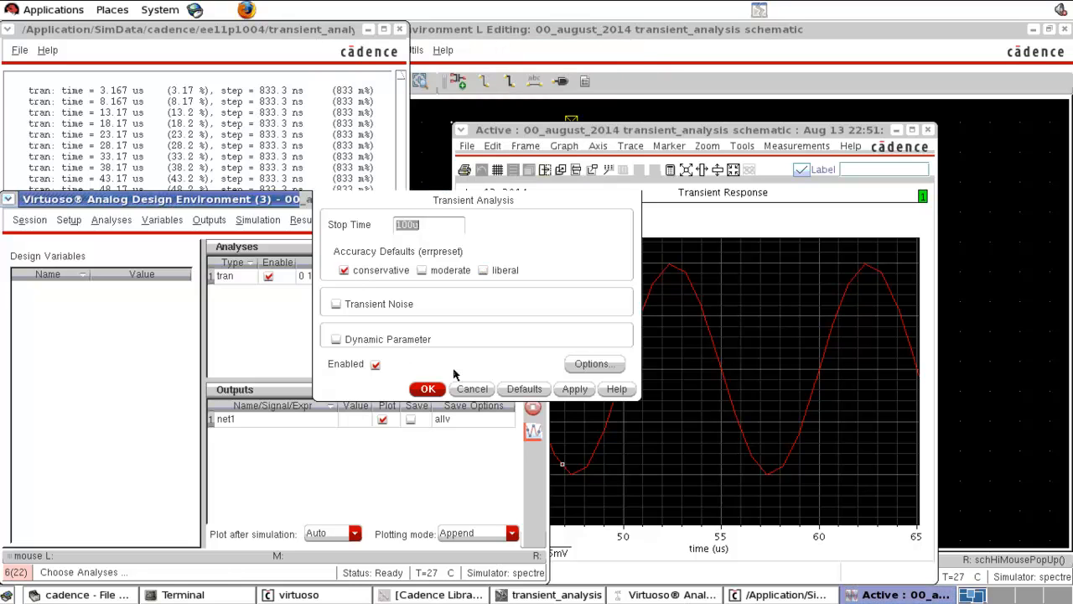
click(533, 384)
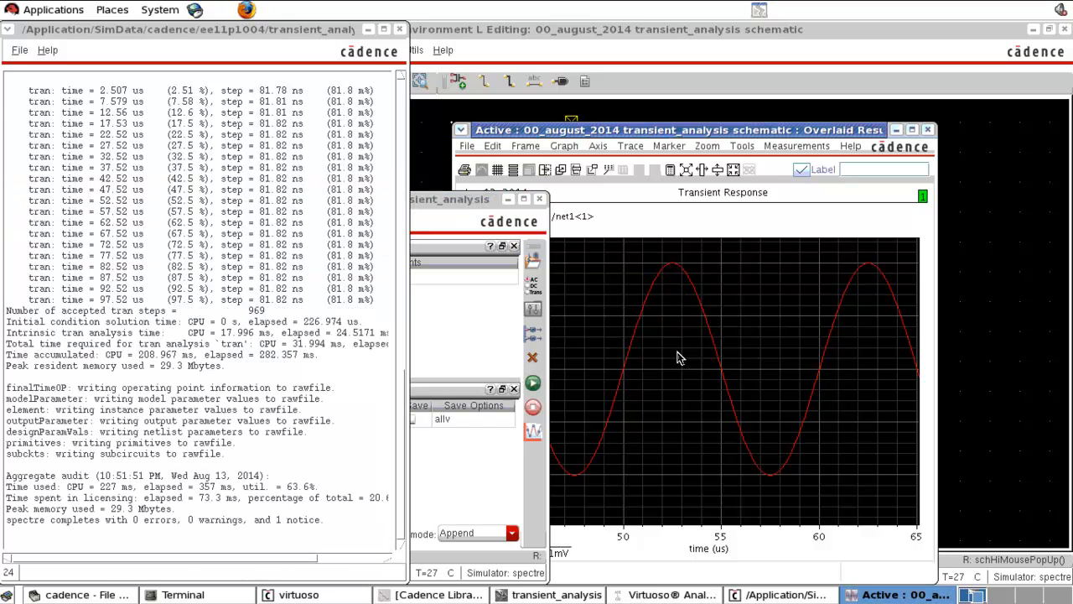
drag(788, 128, 800, 107)
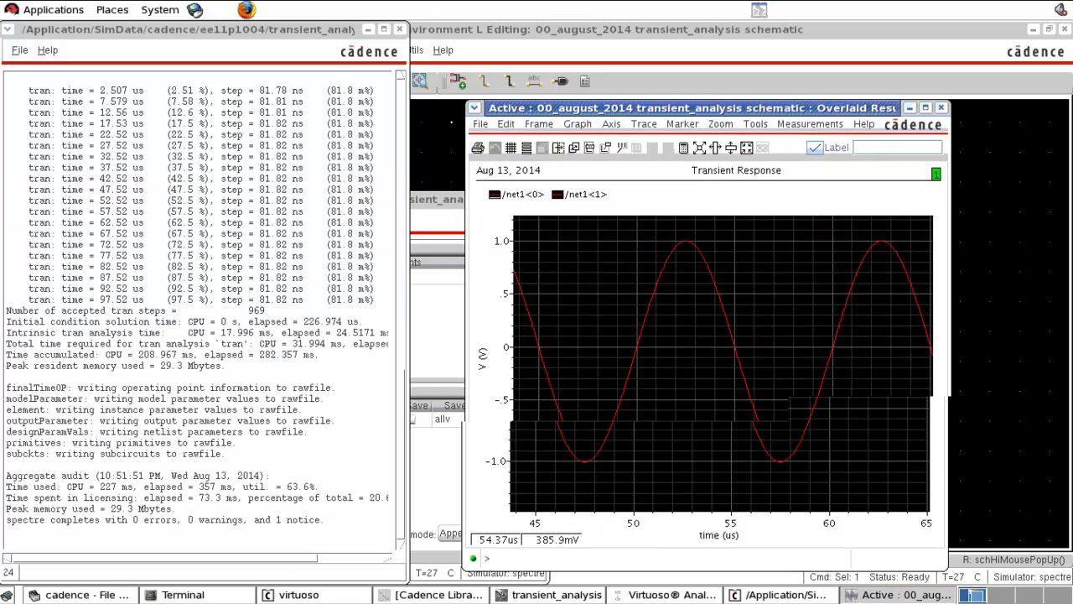
click(744, 305)
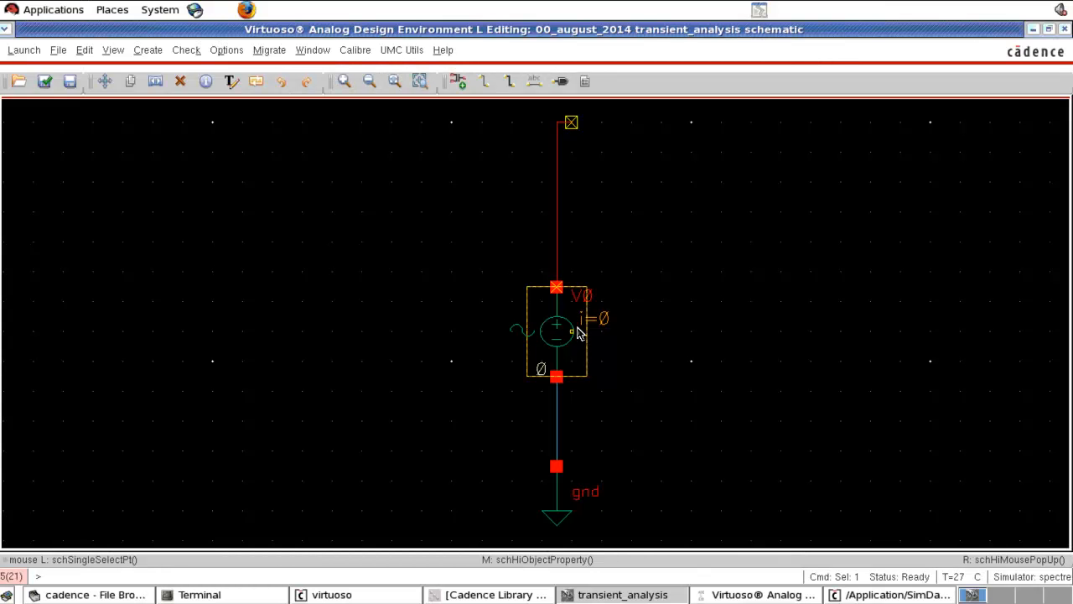
Raise the sine source's frequency to 1000K Hz, then check and save the schematic.
middle_click(578, 330)
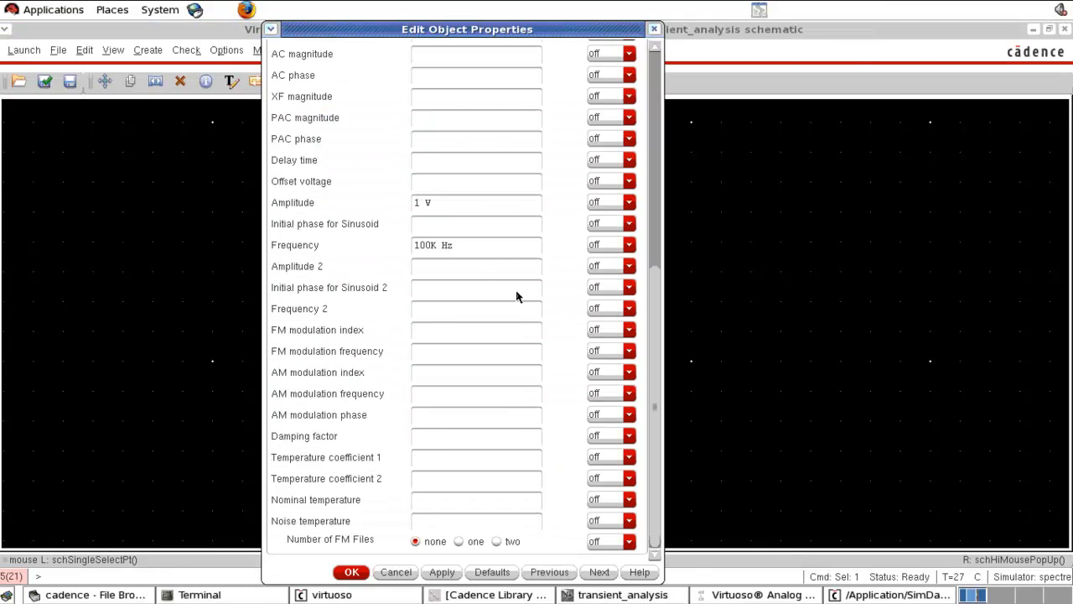
click(428, 245)
text(0)
click(450, 285)
click(349, 578)
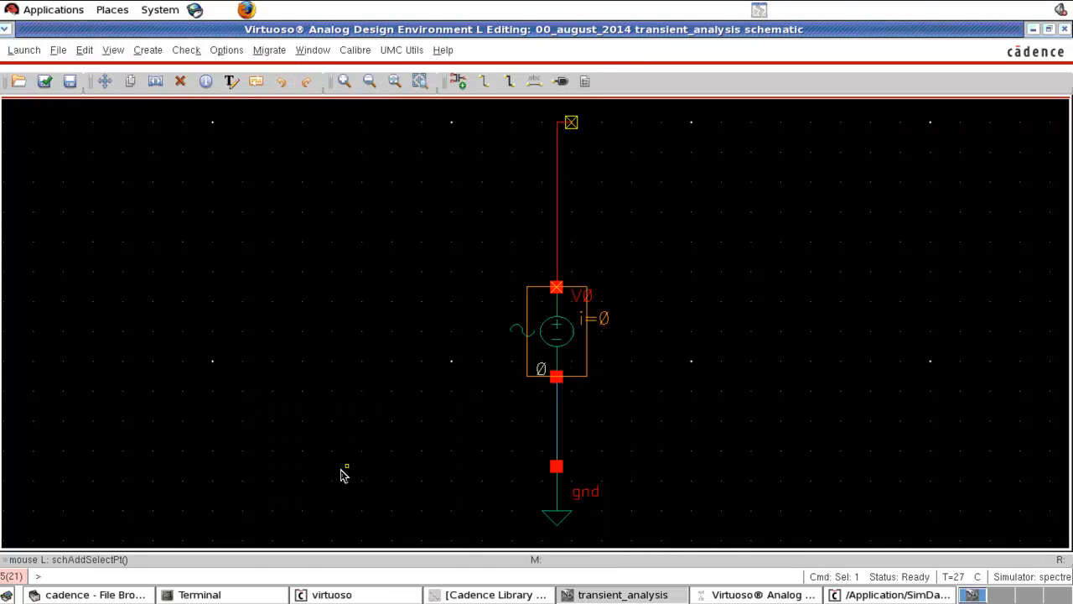
key(shift+x)
click(537, 317)
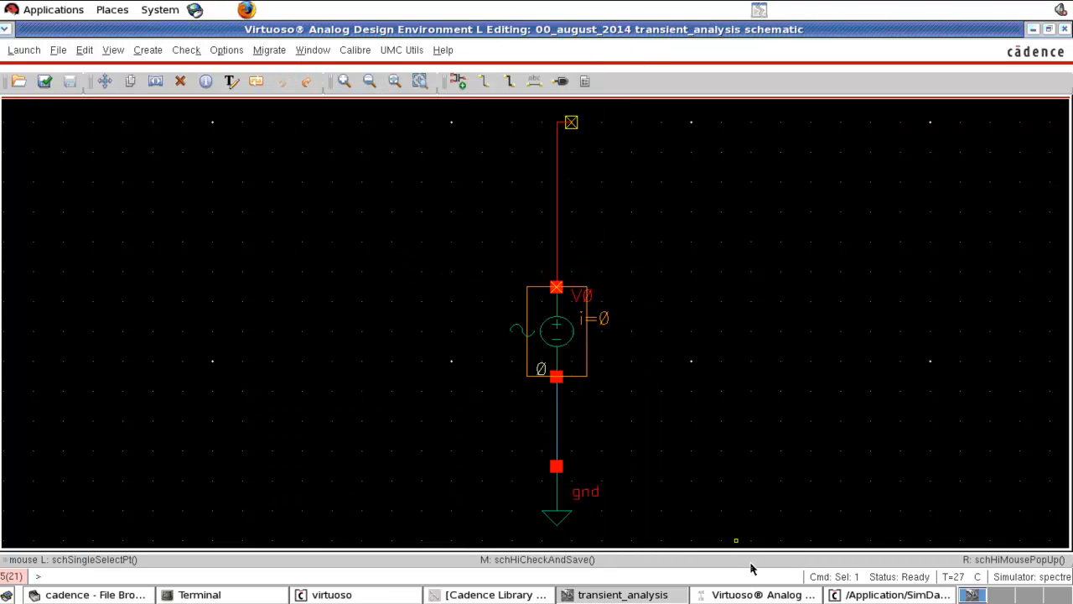
Set the transient accuracy default back to liberal and run the simulation for the higher-frequency sine source.
click(746, 594)
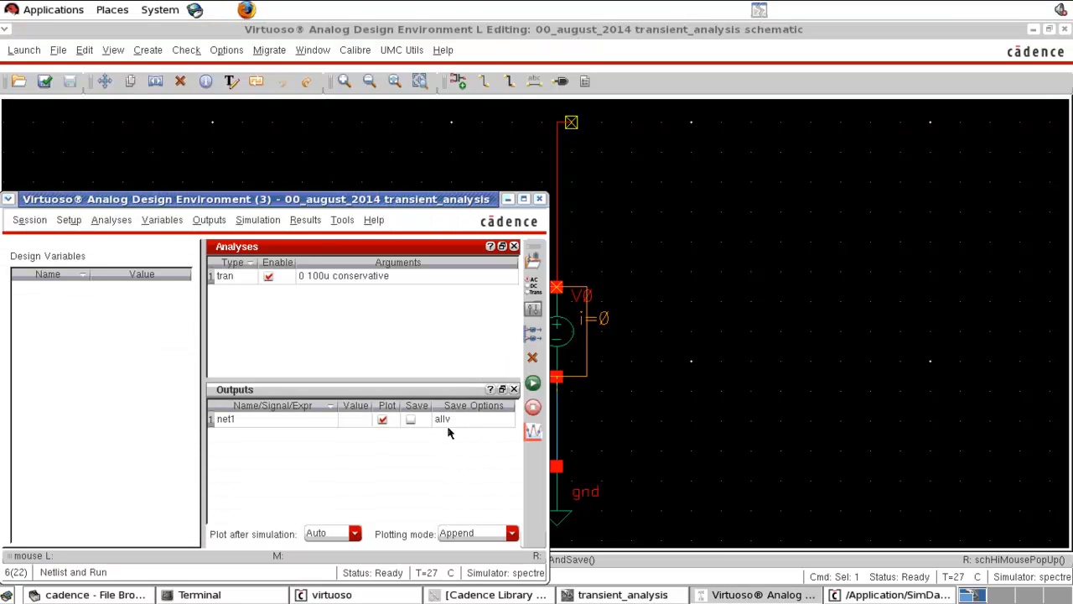
click(533, 285)
click(484, 271)
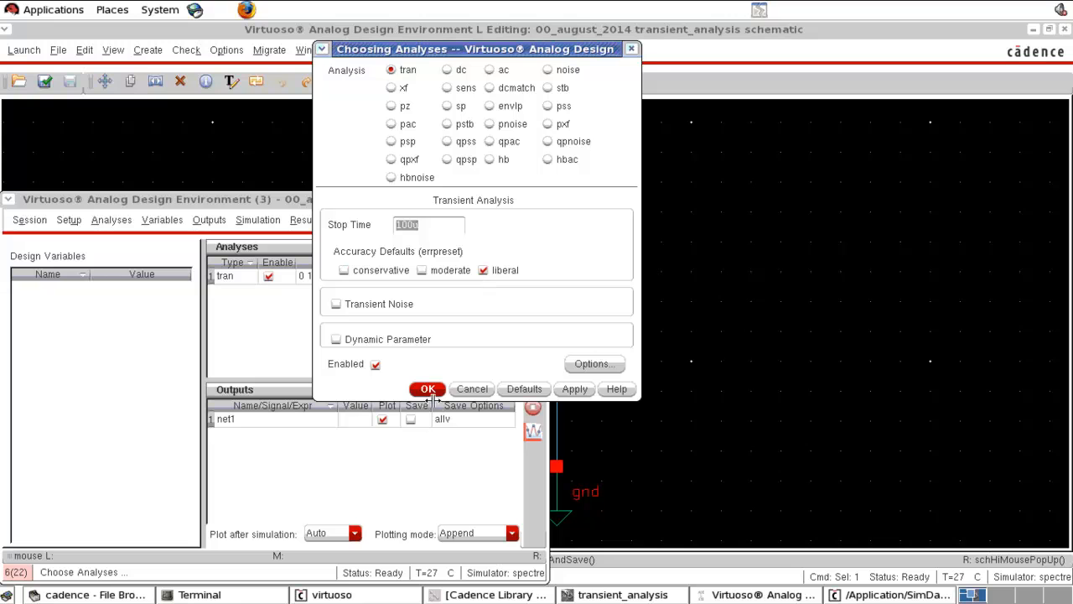
click(428, 390)
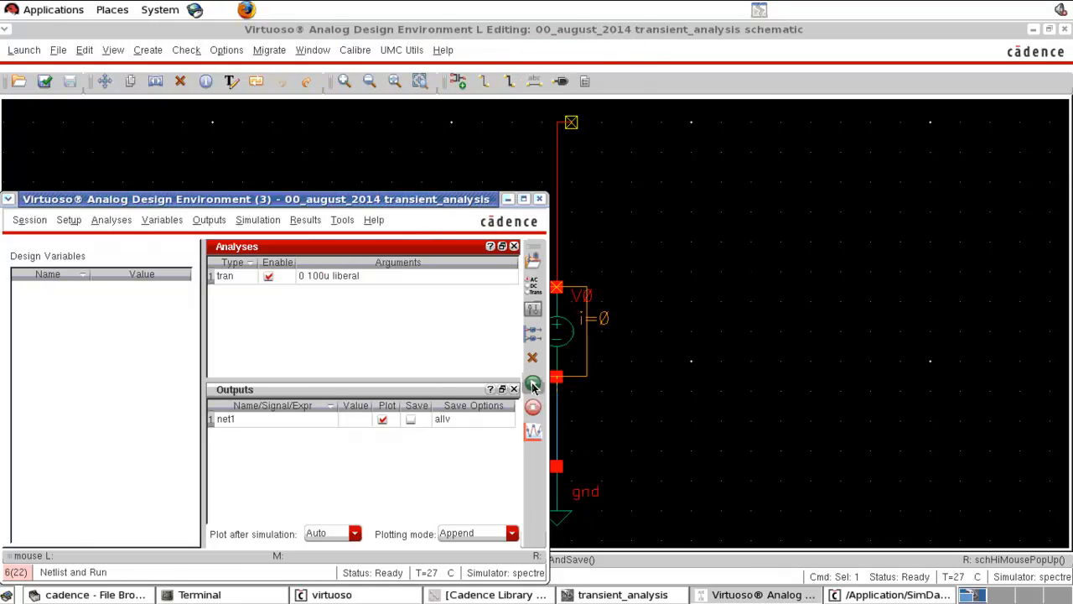
click(533, 384)
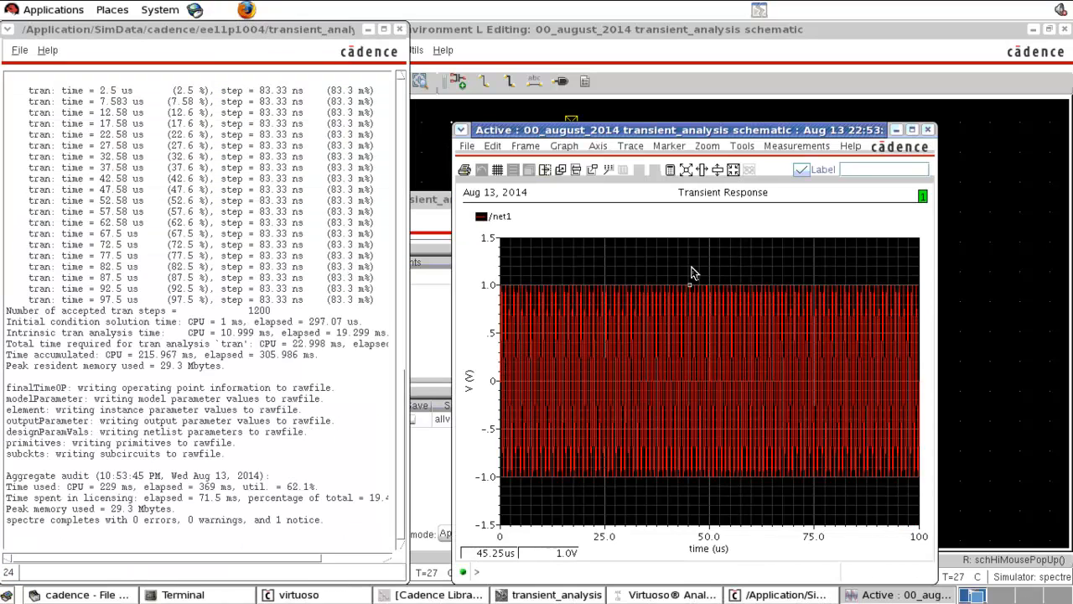
Zoom in on about two cycles near 50 us, maximize the plot to examine the curve's smoothness, and close it.
mouse_move(697, 266)
right_down()
mouse_move(718, 378)
mouse_move(720, 538)
right_up()
right_drag(642, 255, 778, 490)
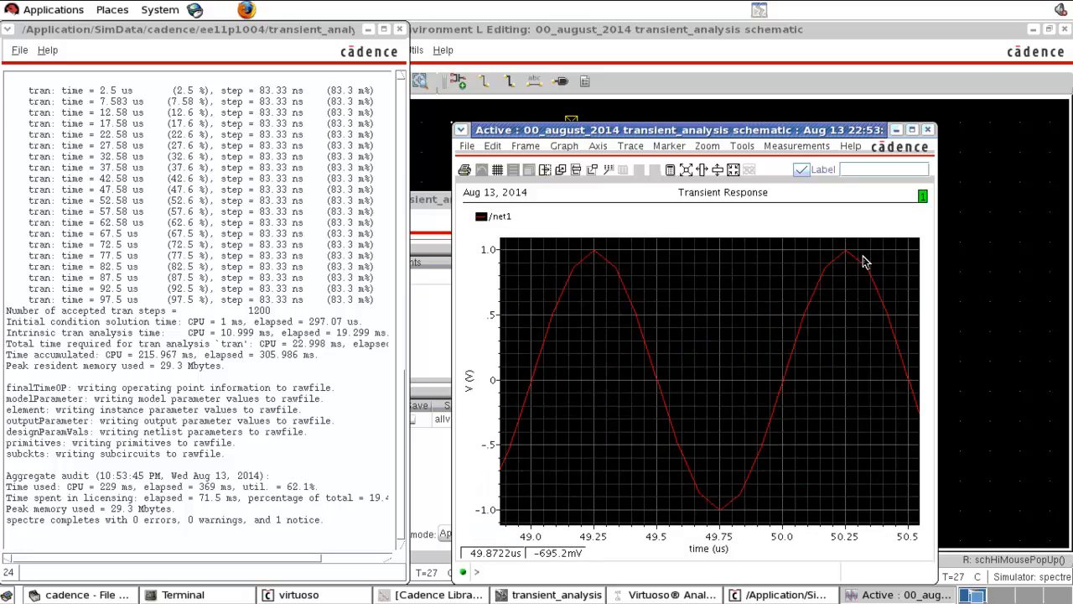
click(913, 131)
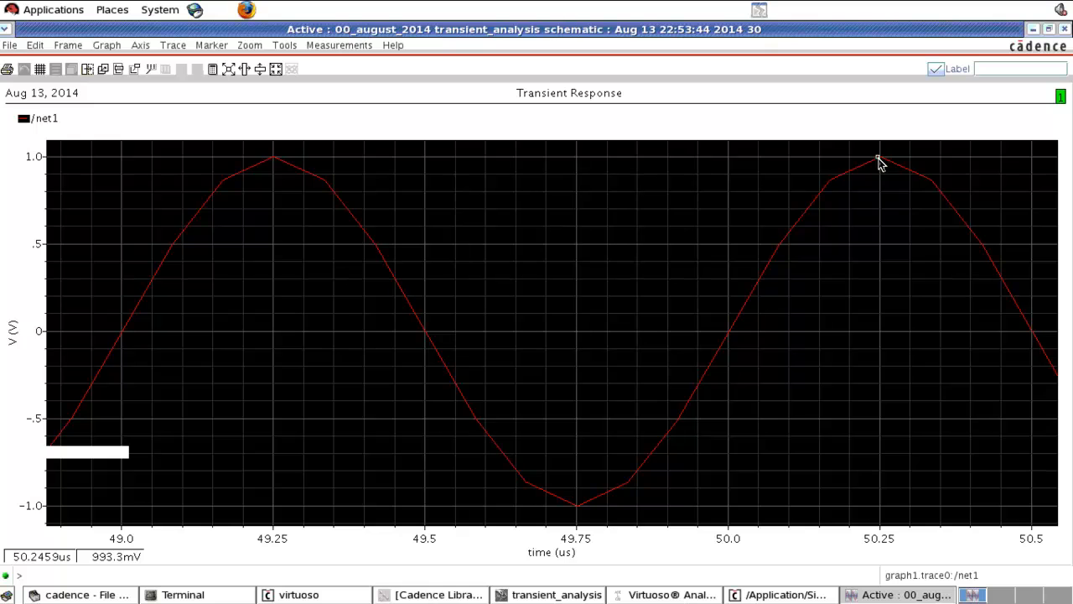
click(1064, 29)
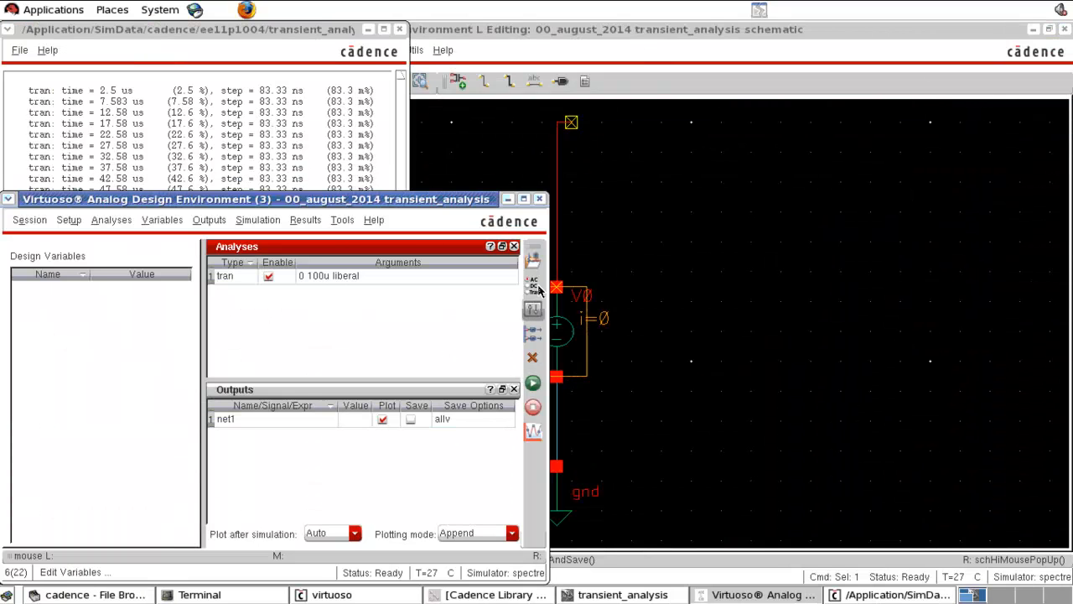
Switch the transient accuracy default from liberal to conservative and rerun the simulation.
click(536, 288)
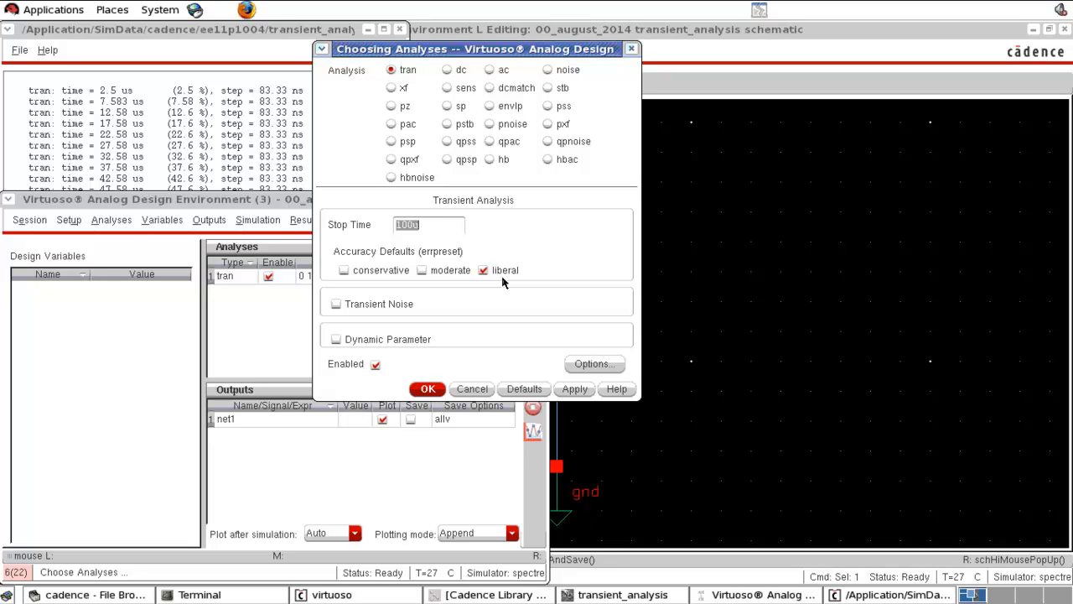
click(389, 271)
click(429, 389)
click(533, 388)
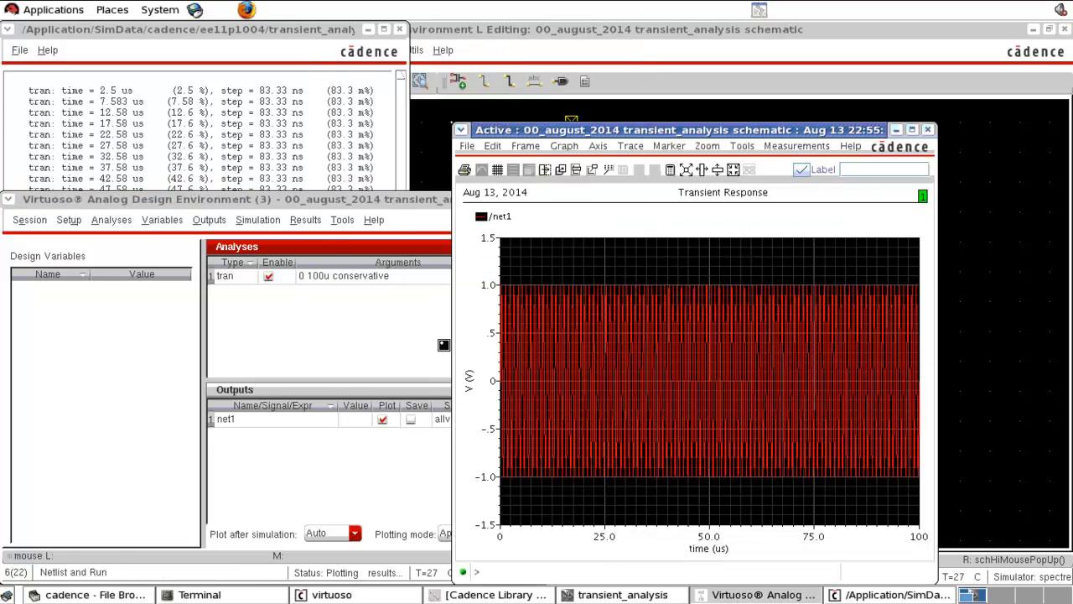
Zoom in on a few cycles of the conservative result to examine the curve's smoothness, then close the plot.
right_drag(721, 253, 772, 526)
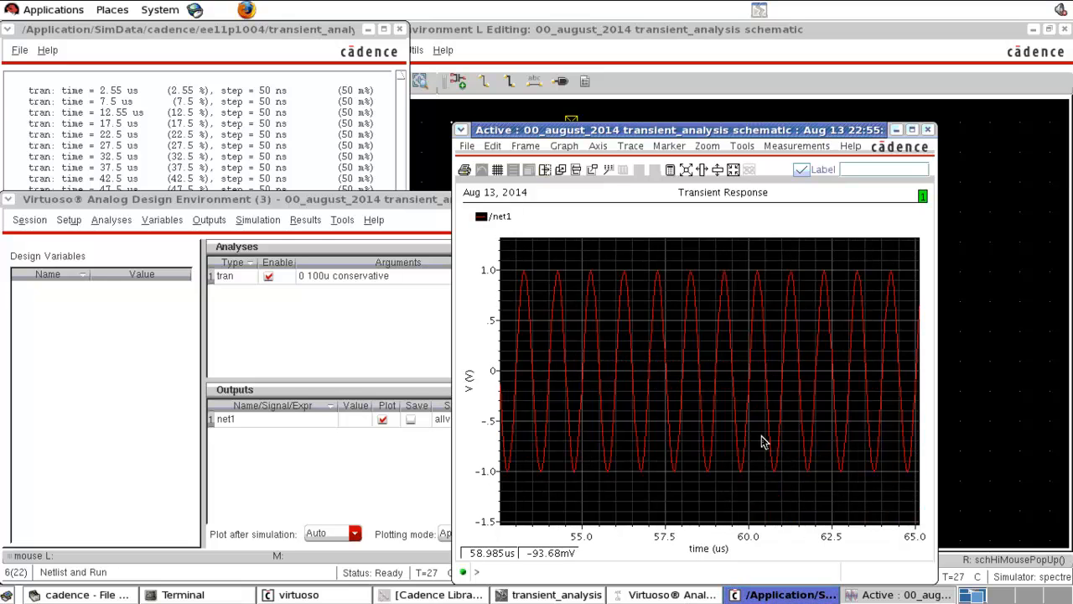
right_drag(763, 374, 785, 518)
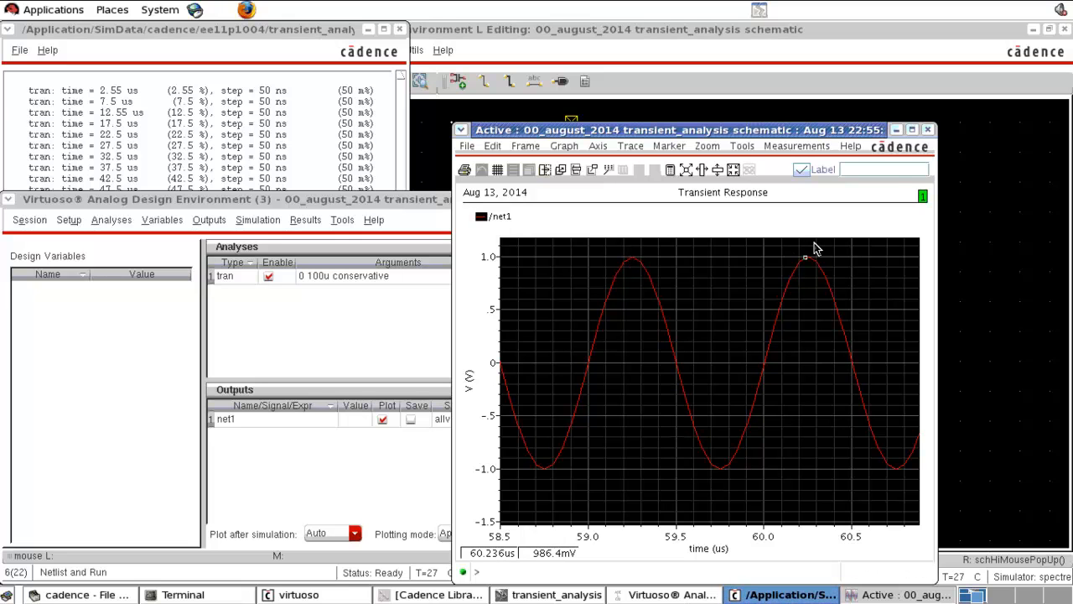
click(927, 132)
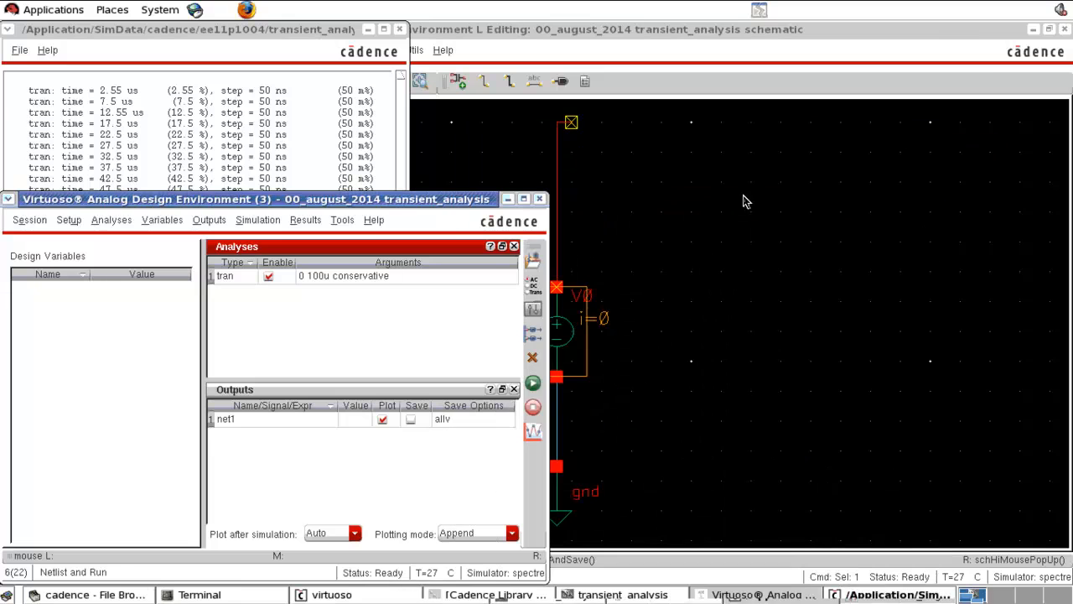
Set the transient accuracy default to moderate with the 100u stop time and return to the schematic.
click(532, 285)
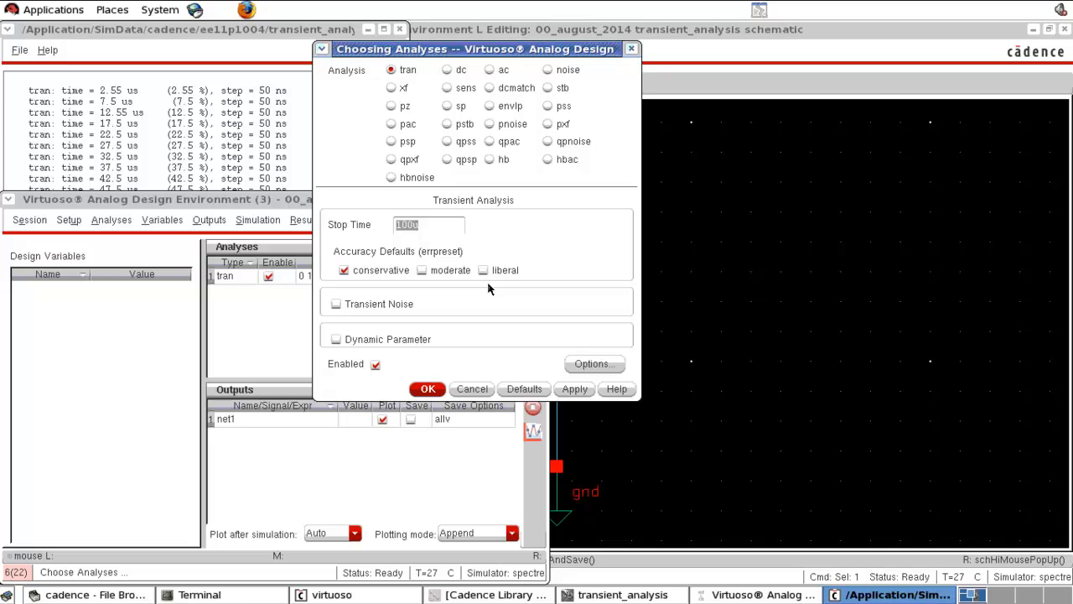
click(451, 224)
click(450, 271)
click(427, 391)
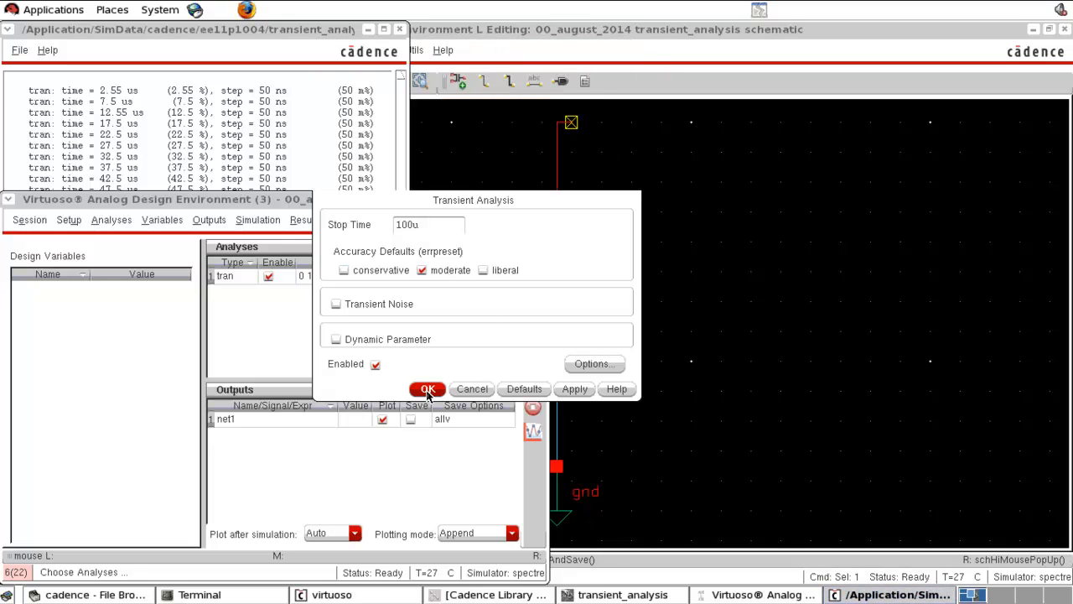
click(701, 338)
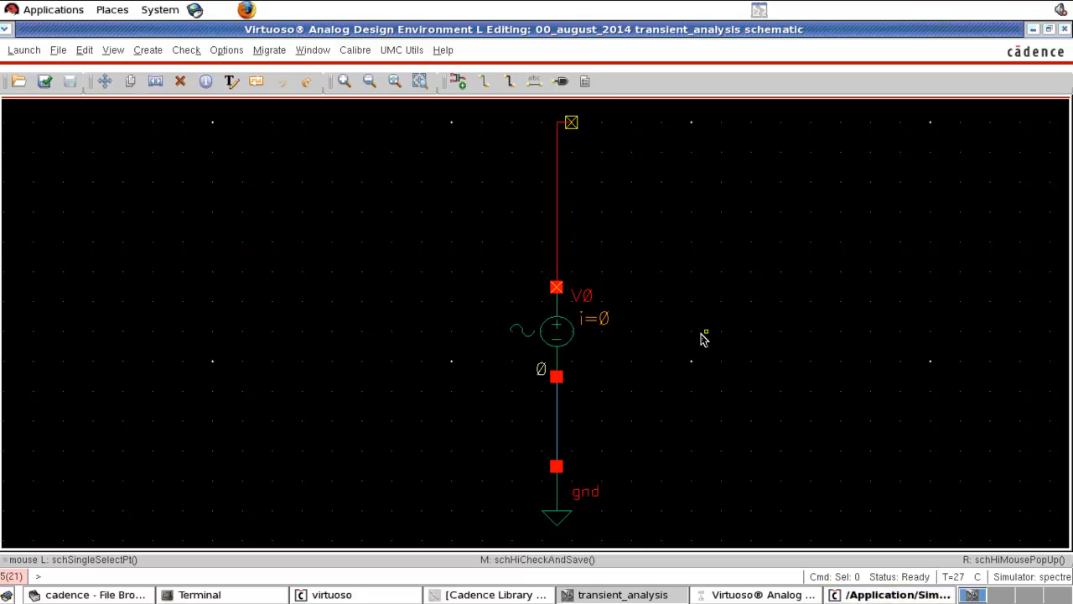
Place a 10K Ohms res instance from analogLib horizontally beside the open end of the source wire.
key(i)
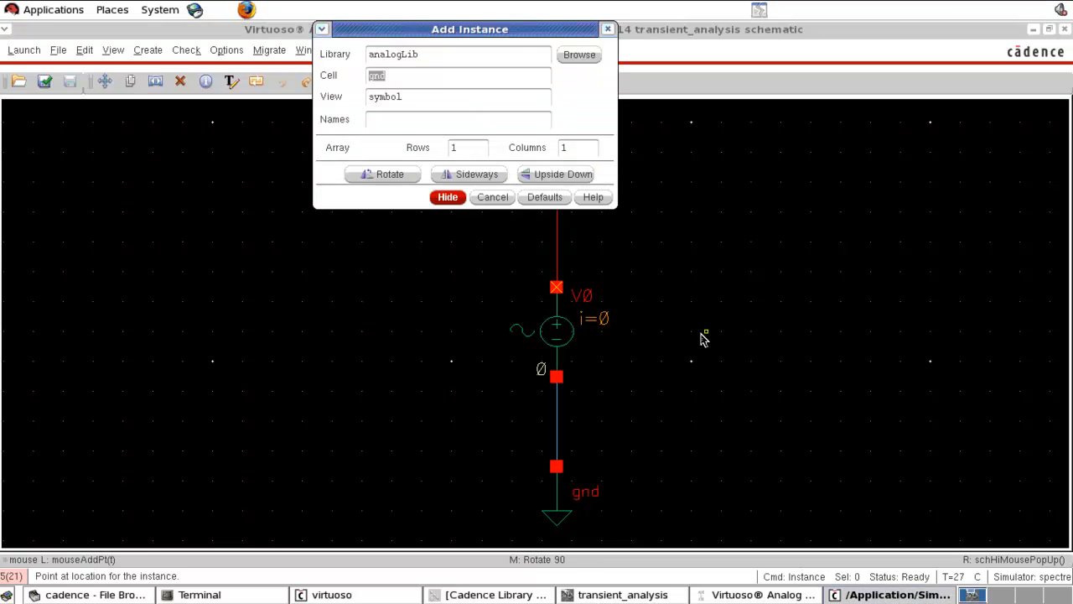
click(579, 55)
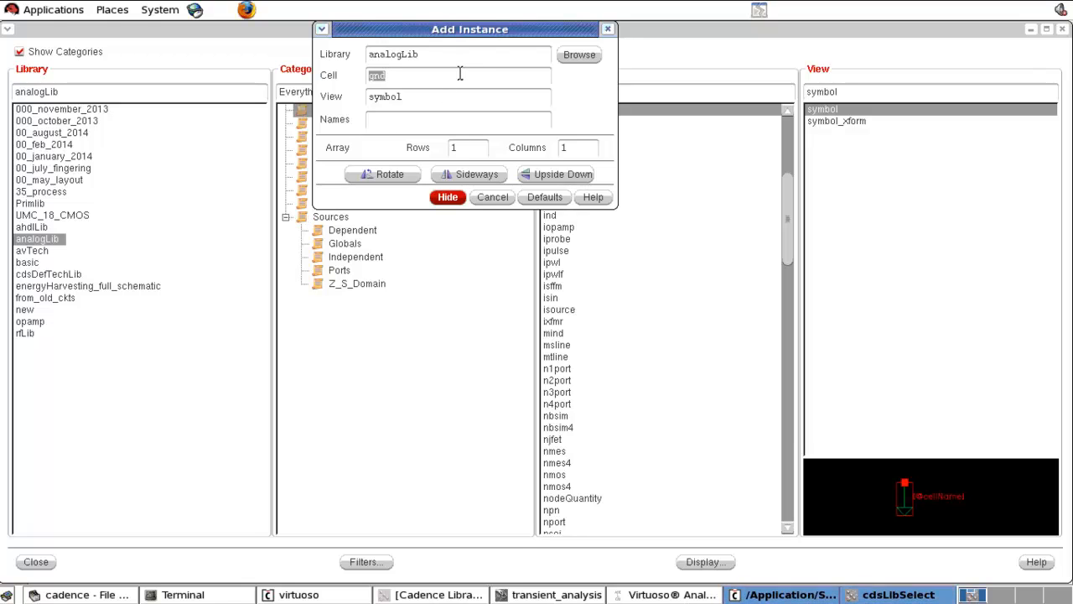
text(res)
key(Tab)
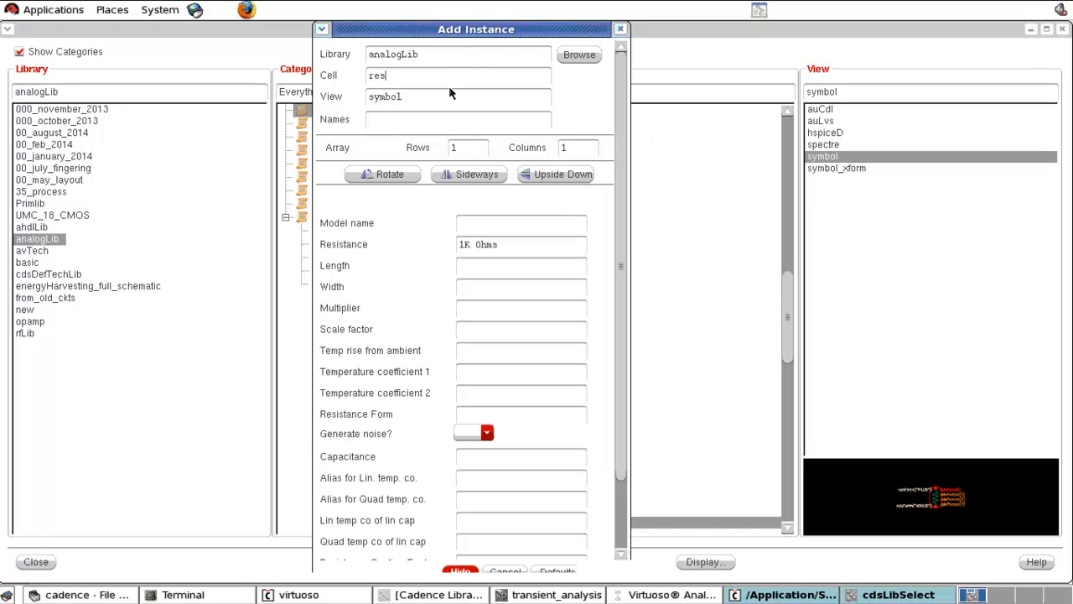
click(465, 248)
text(0)
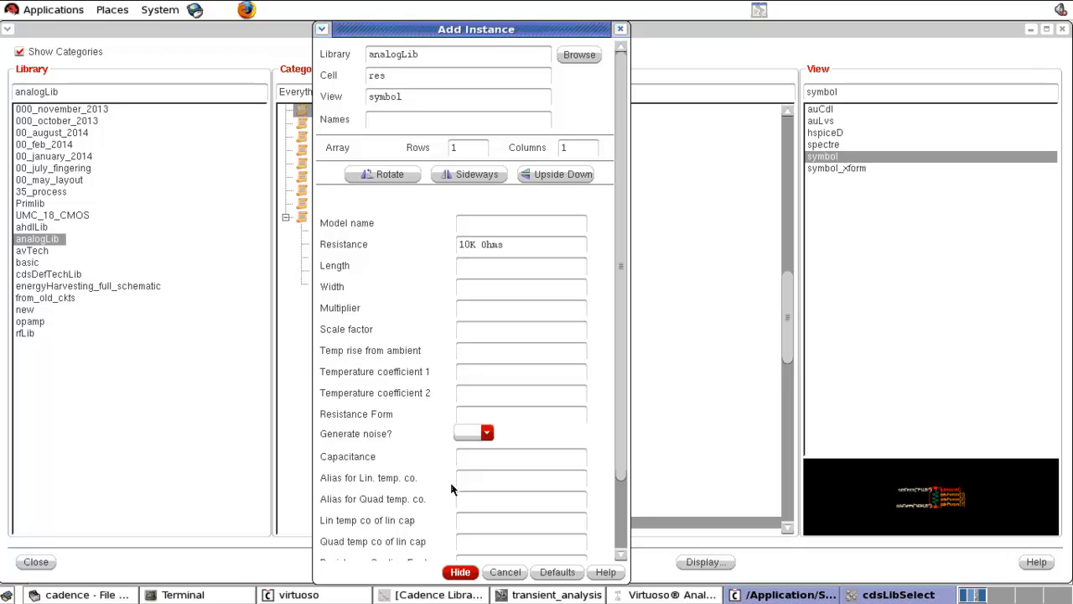
click(460, 571)
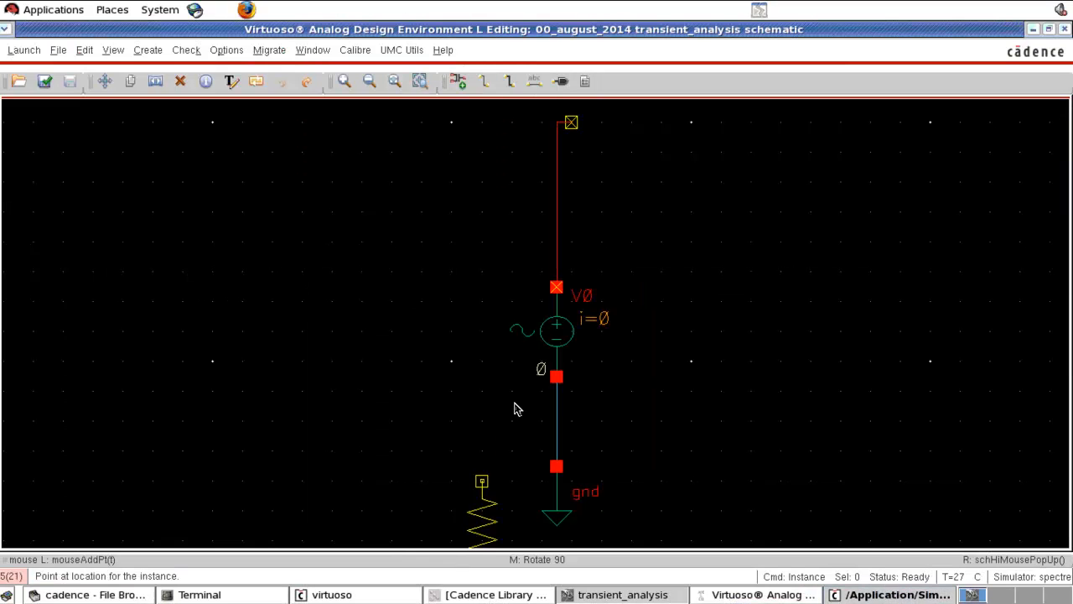
middle_click(787, 154)
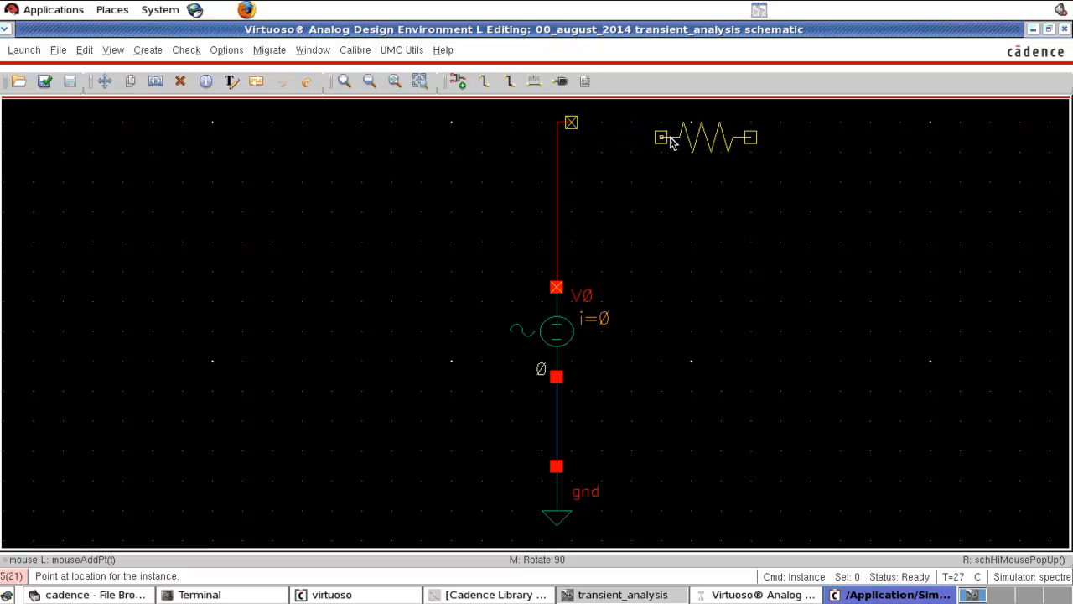
click(675, 130)
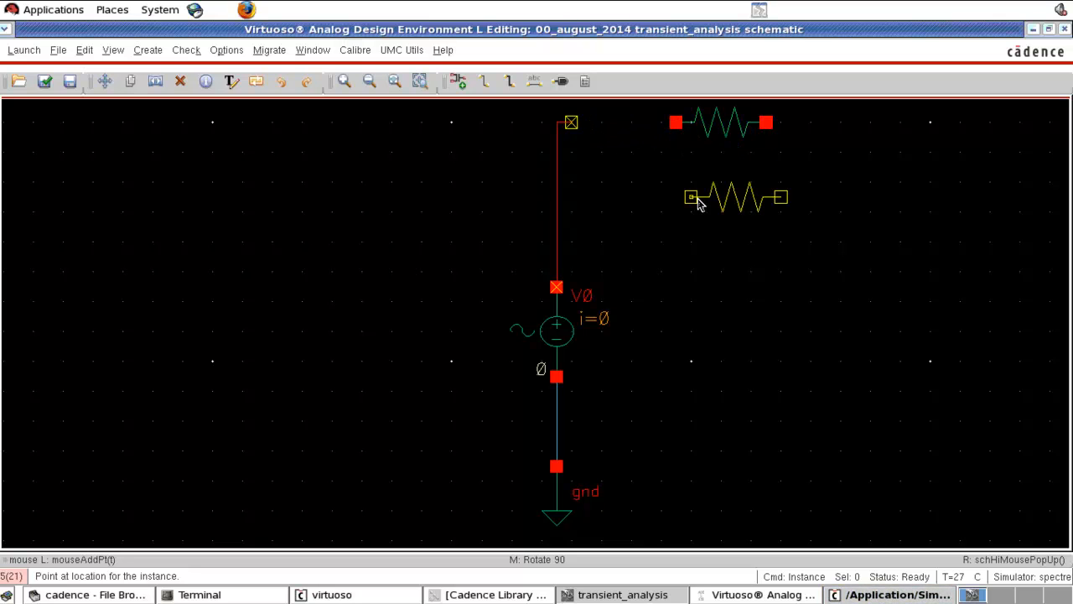
Place a 1u F cap instance from analogLib vertically, below and to the right of the resistor.
key(f)
key(F3)
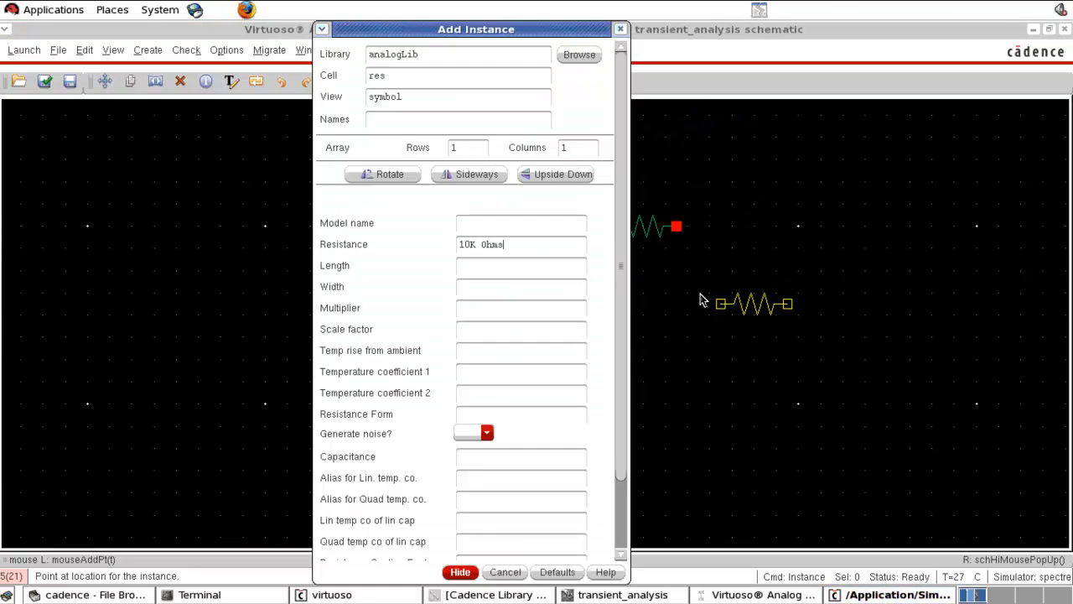
drag(391, 78, 335, 79)
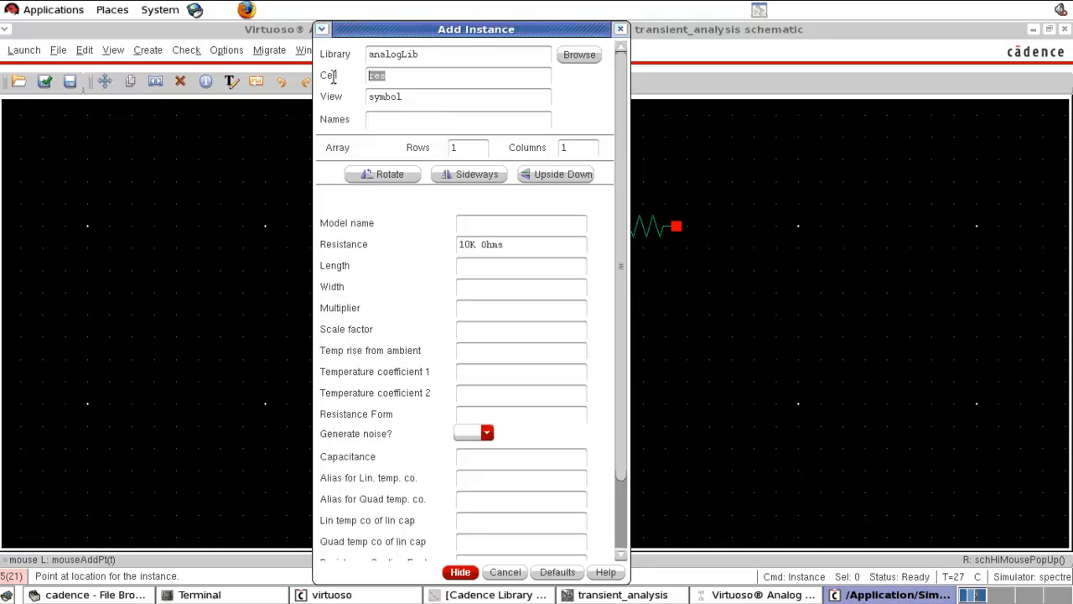
text(cap)
click(416, 95)
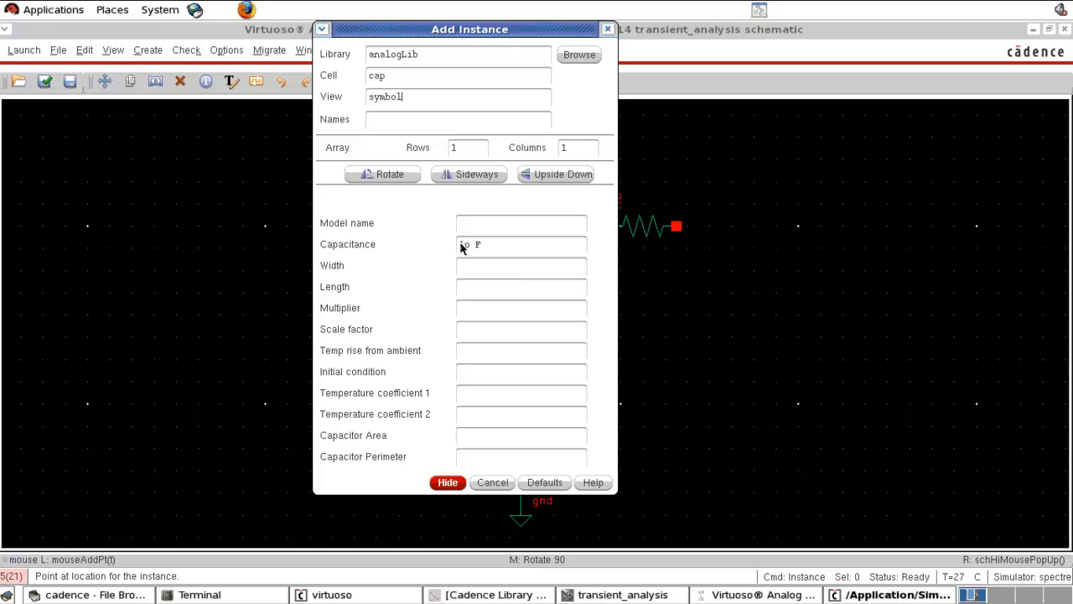
drag(462, 244, 555, 256)
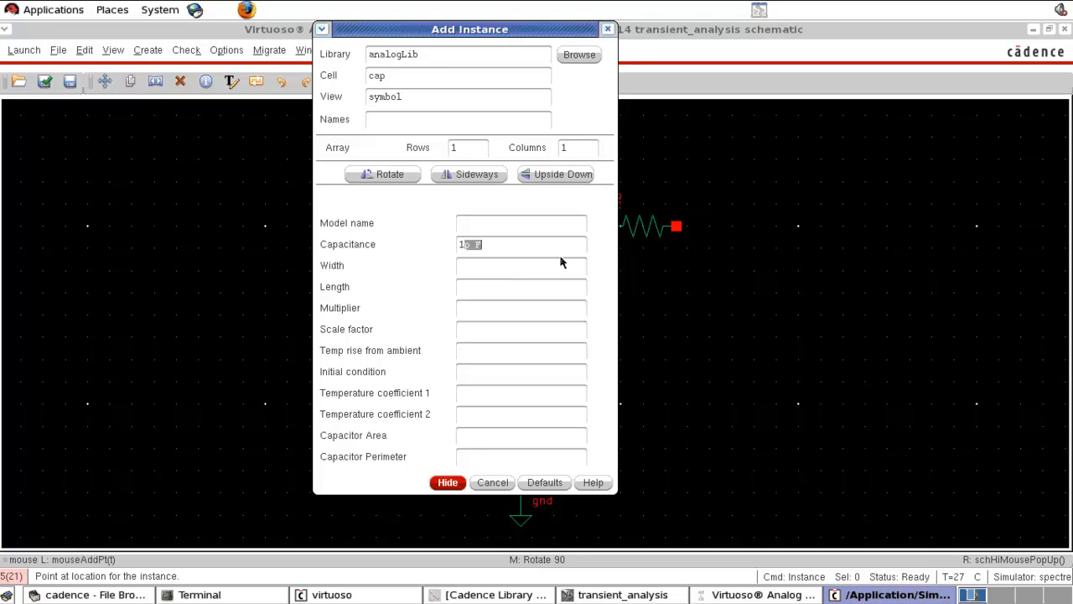
text(u F)
click(447, 484)
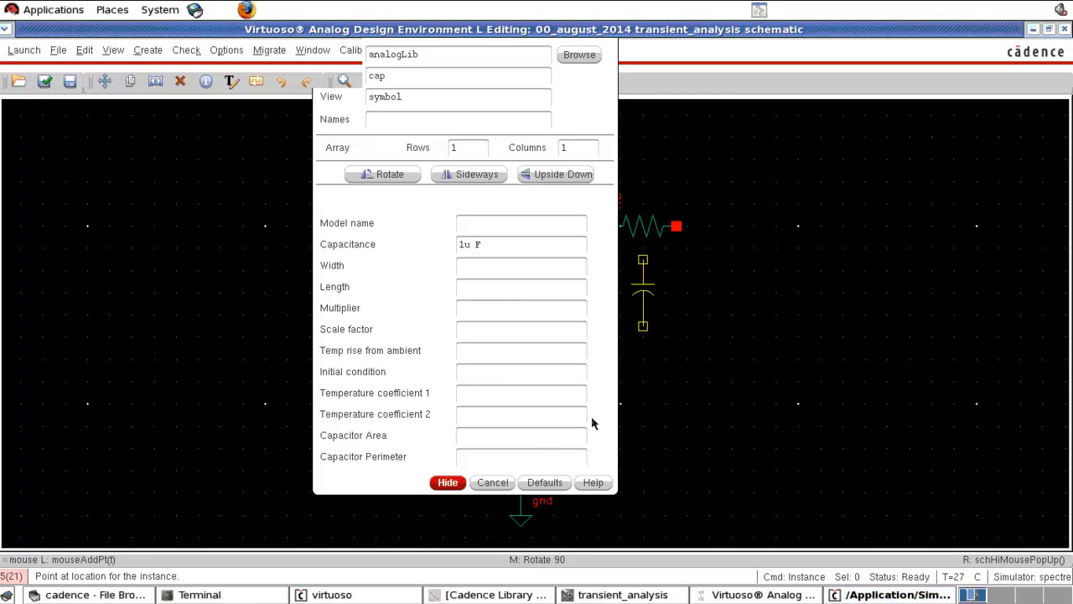
click(734, 313)
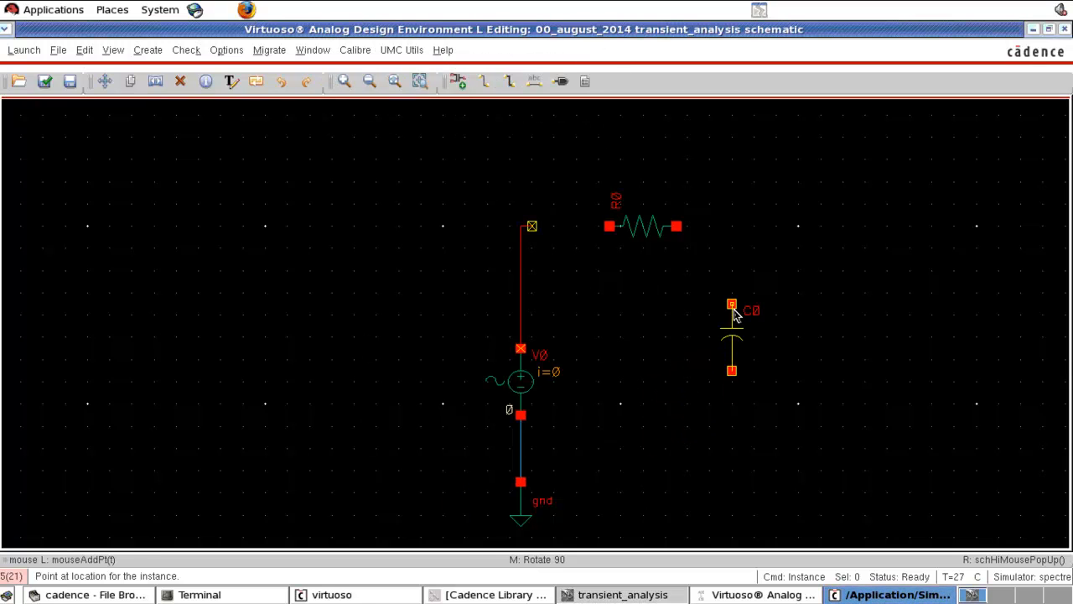
key(Escape)
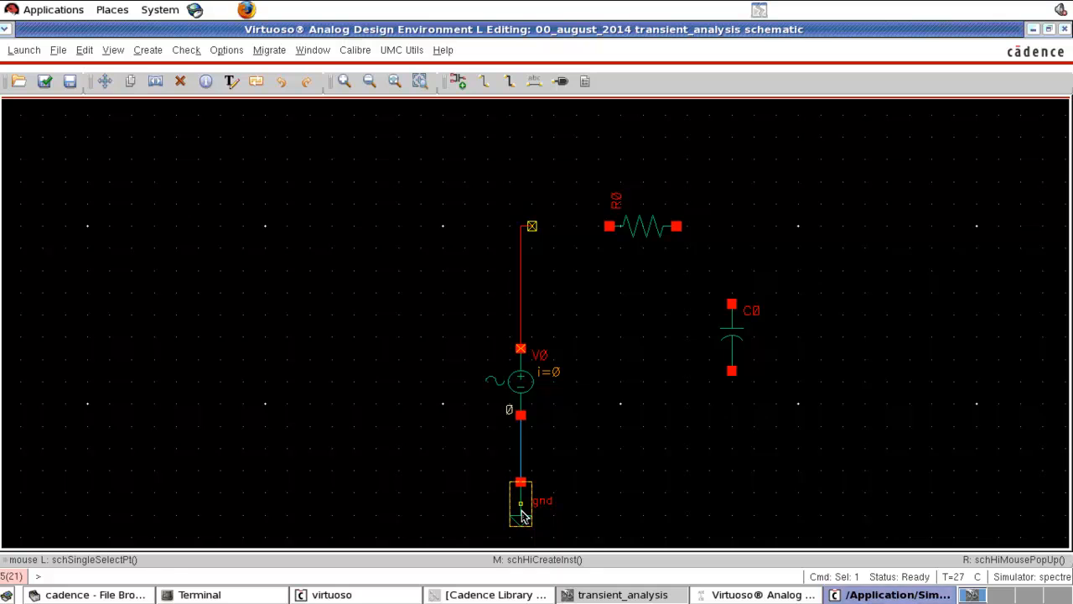
Copy the ground symbol to the capacitor's lower terminal and stretch it downward to leave a connecting wire.
key(c)
click(521, 516)
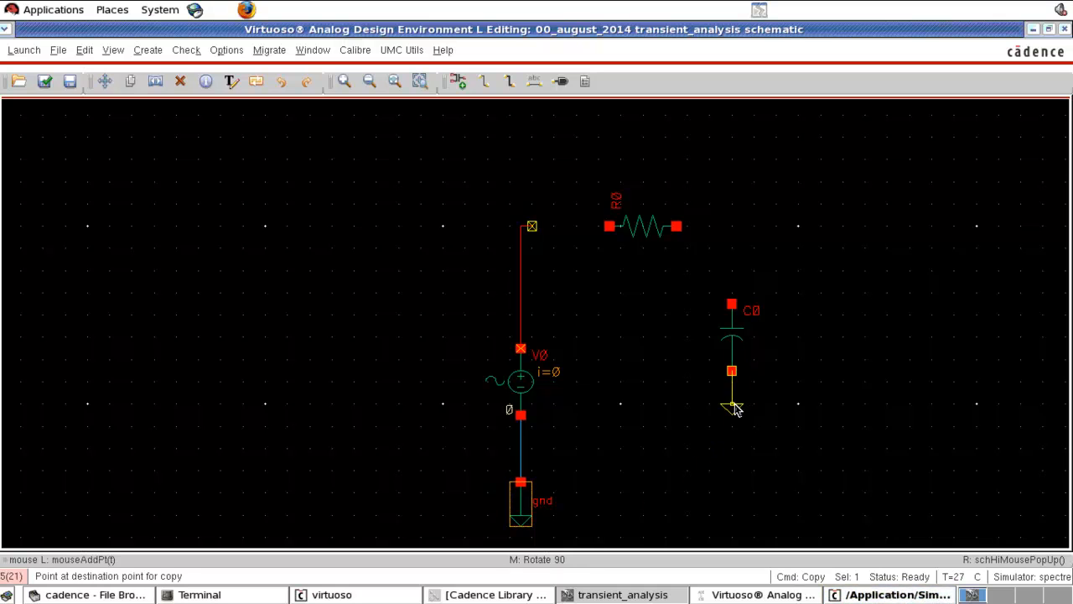
click(734, 408)
key(s)
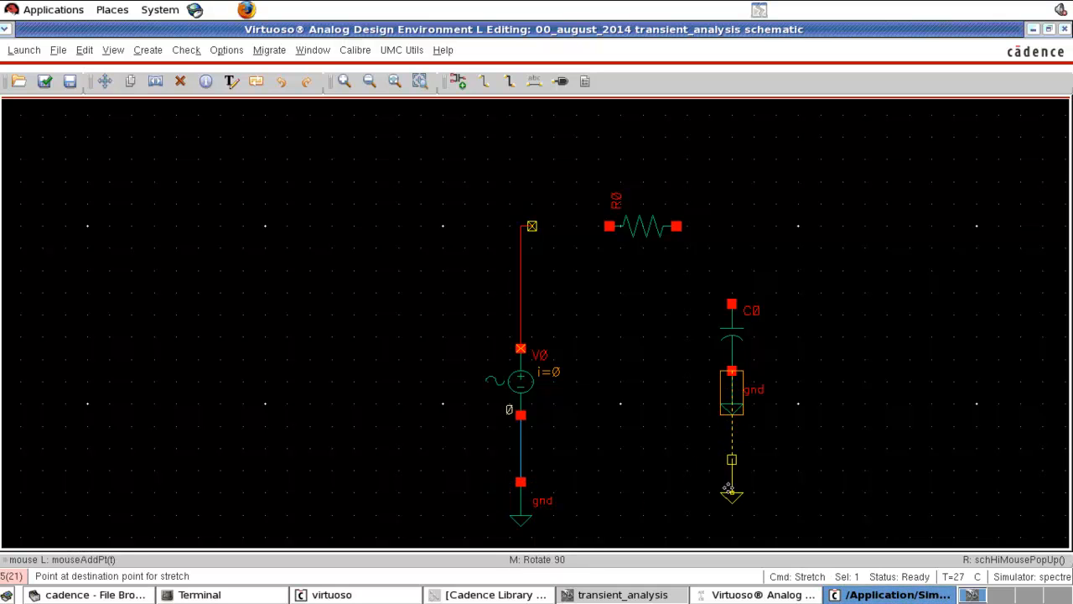
click(728, 489)
Wire the capacitor's upper terminal to the resistor and the resistor's other terminal to the source wire.
key(w)
click(738, 305)
click(676, 226)
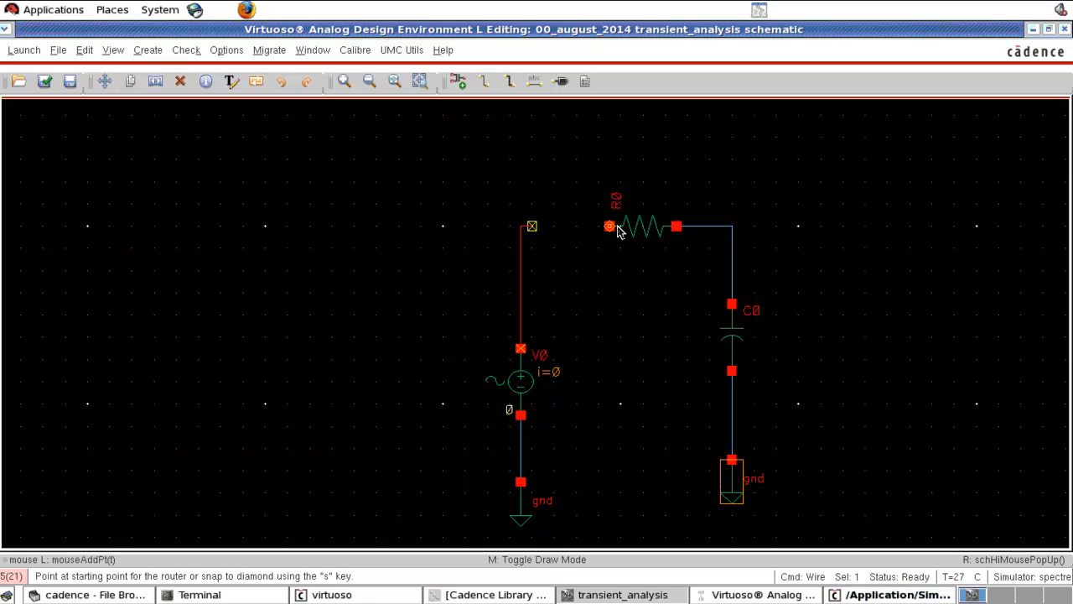
click(563, 227)
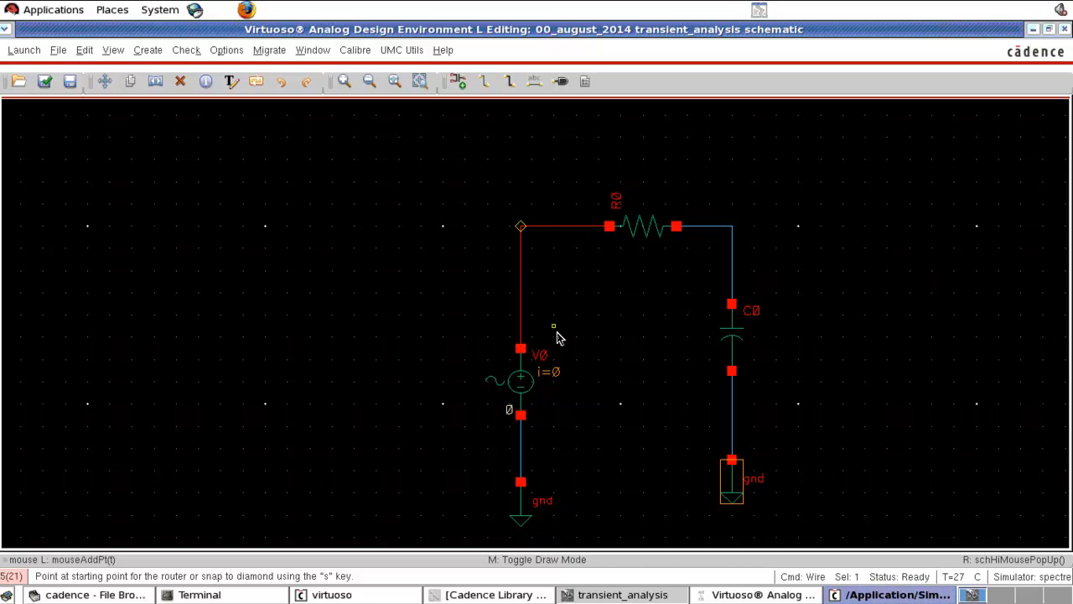
click(738, 595)
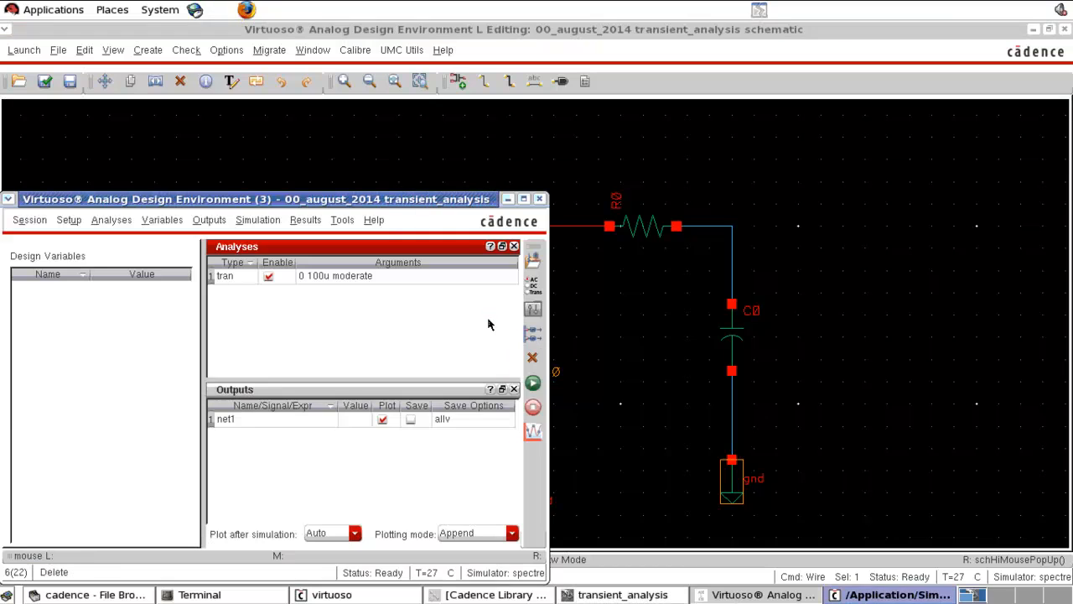
click(743, 132)
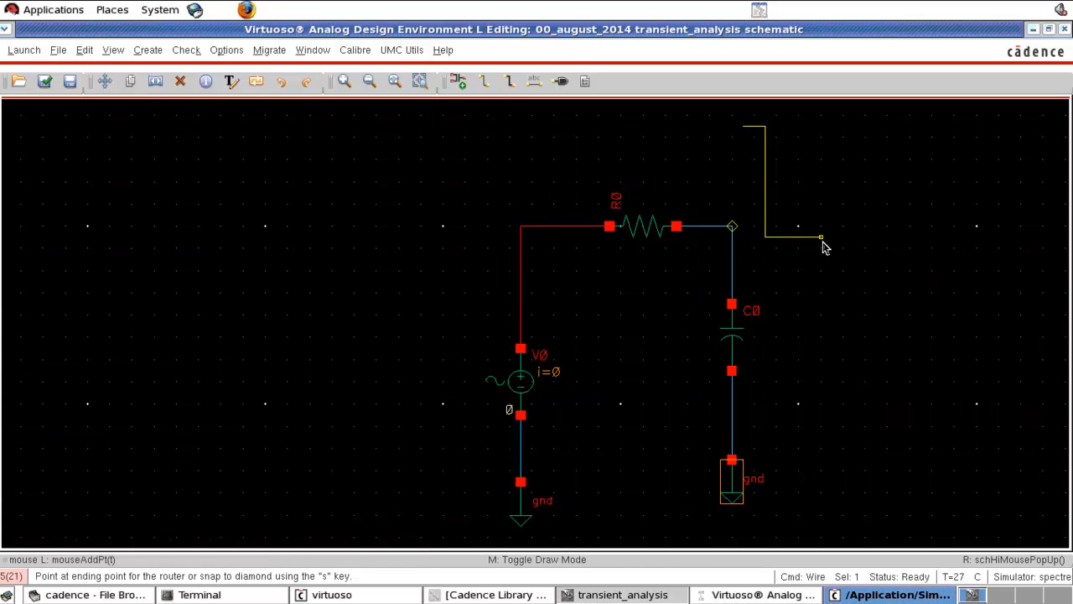
key(Escape)
Run the transient simulation of the RC circuit and close the resulting net1 plot.
click(742, 594)
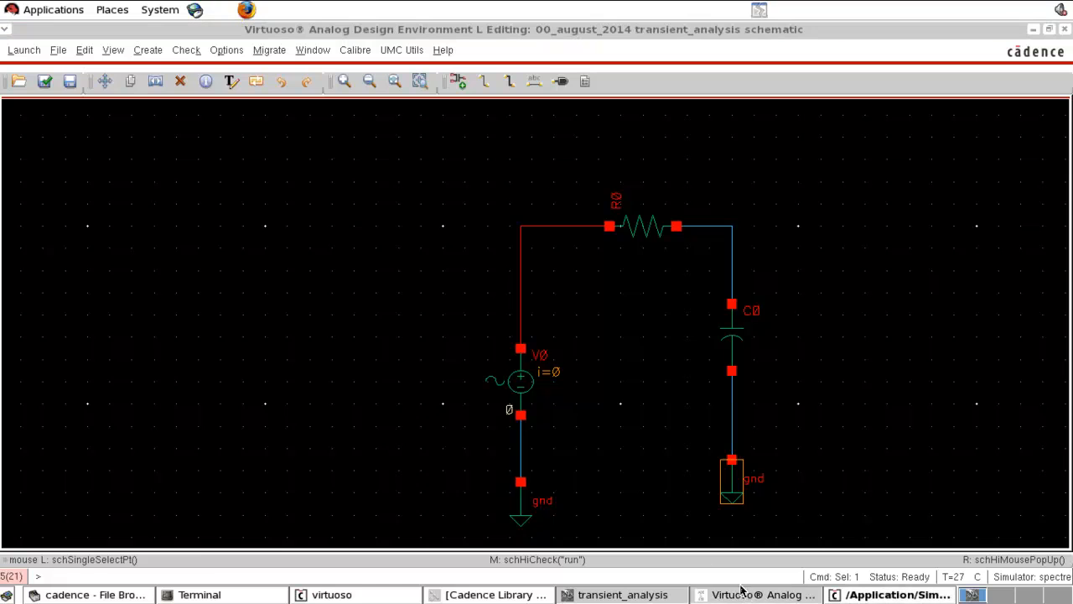
click(531, 387)
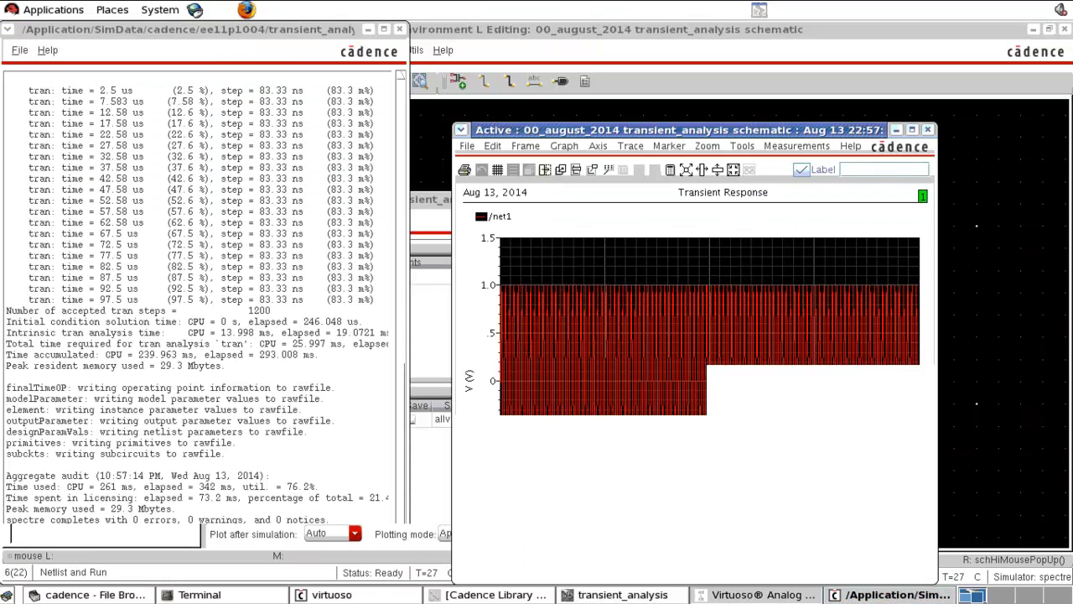
click(928, 130)
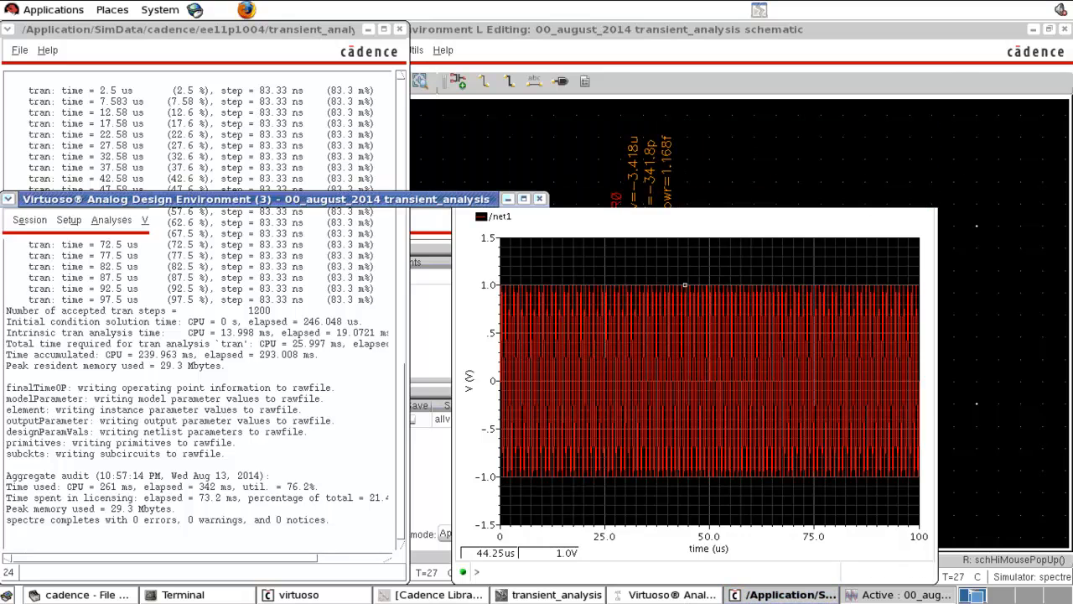
click(932, 134)
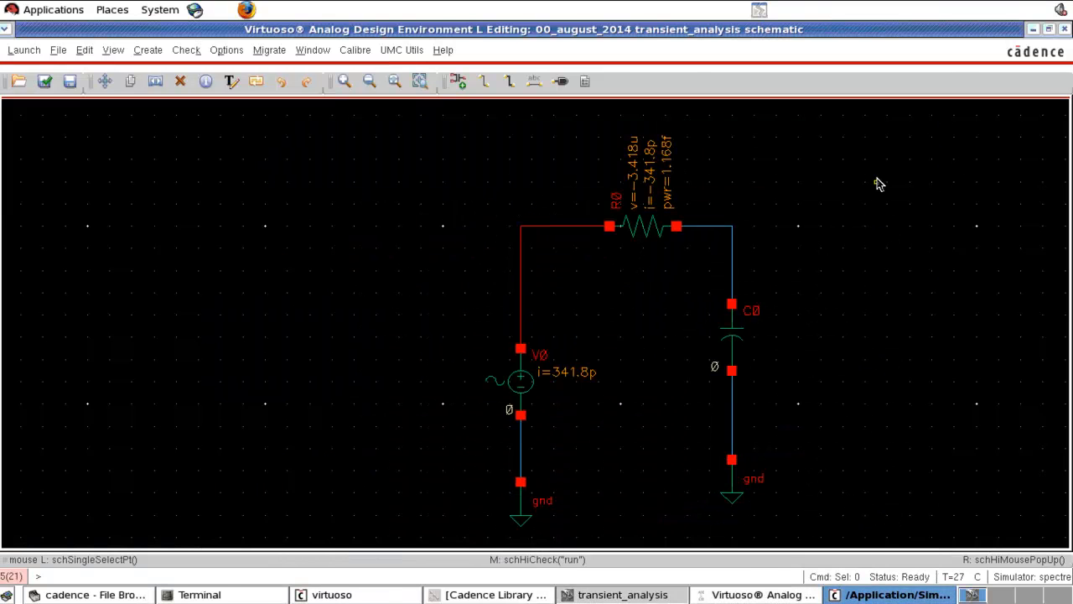
Label the resistor–capacitor wire out and the source–resistor wire in.
key(l)
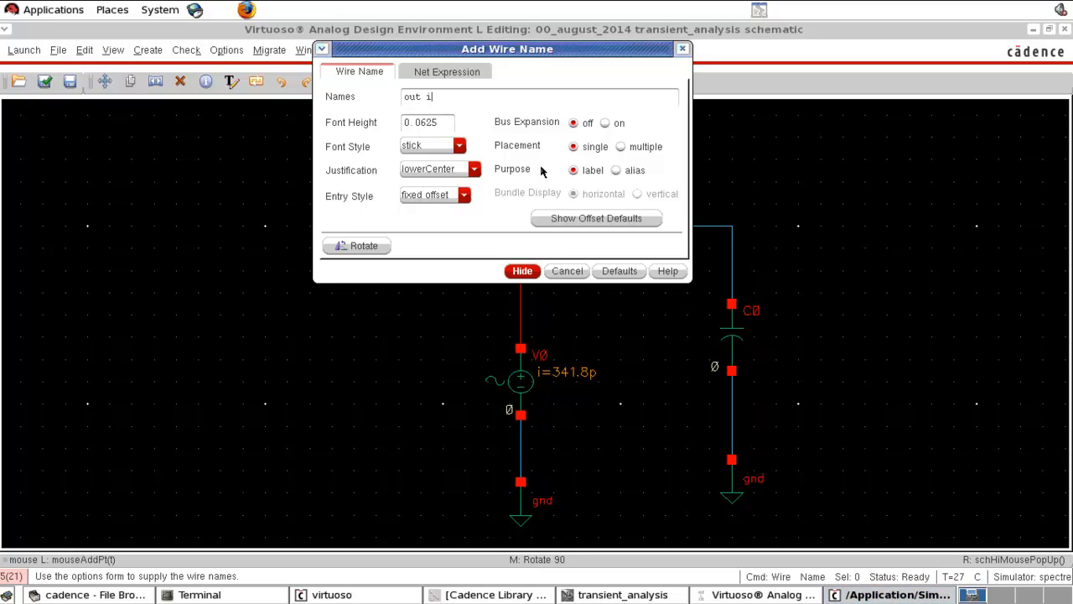
click(521, 271)
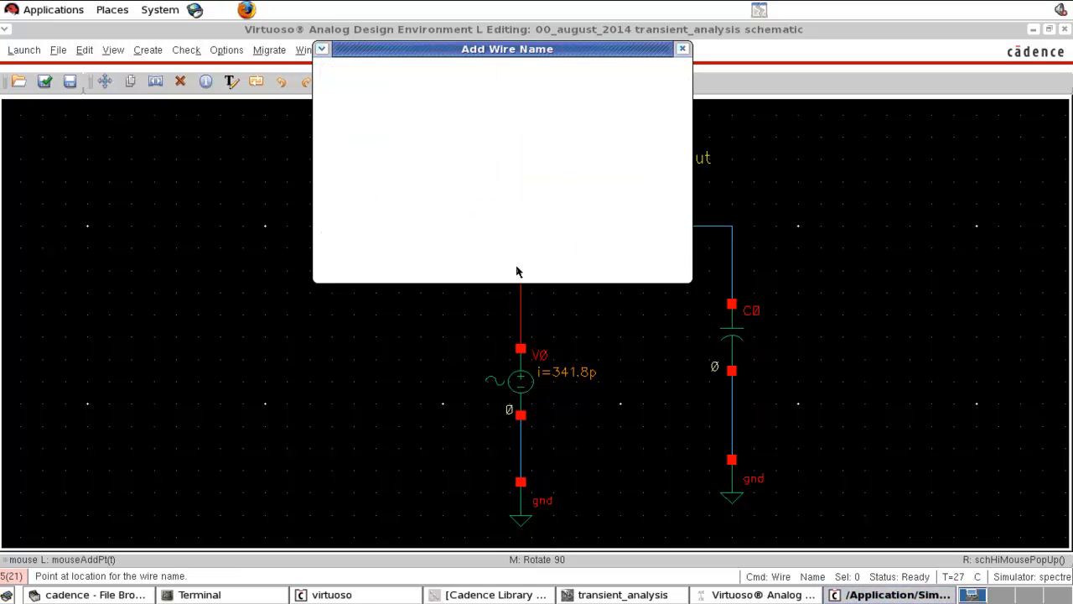
click(710, 225)
click(546, 224)
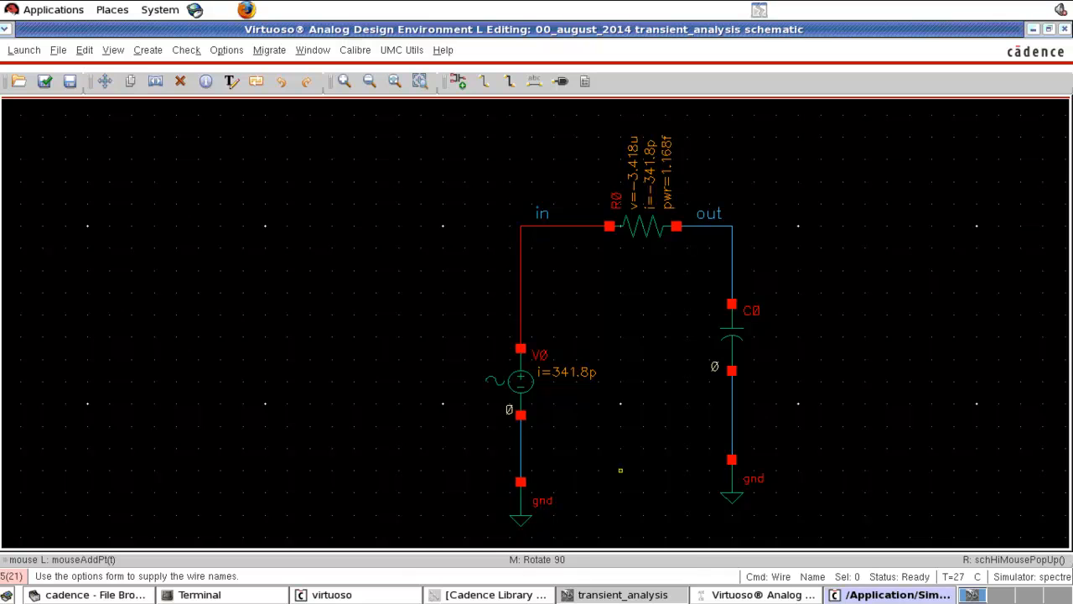
Delete the net1 entry from the simulation outputs.
click(749, 596)
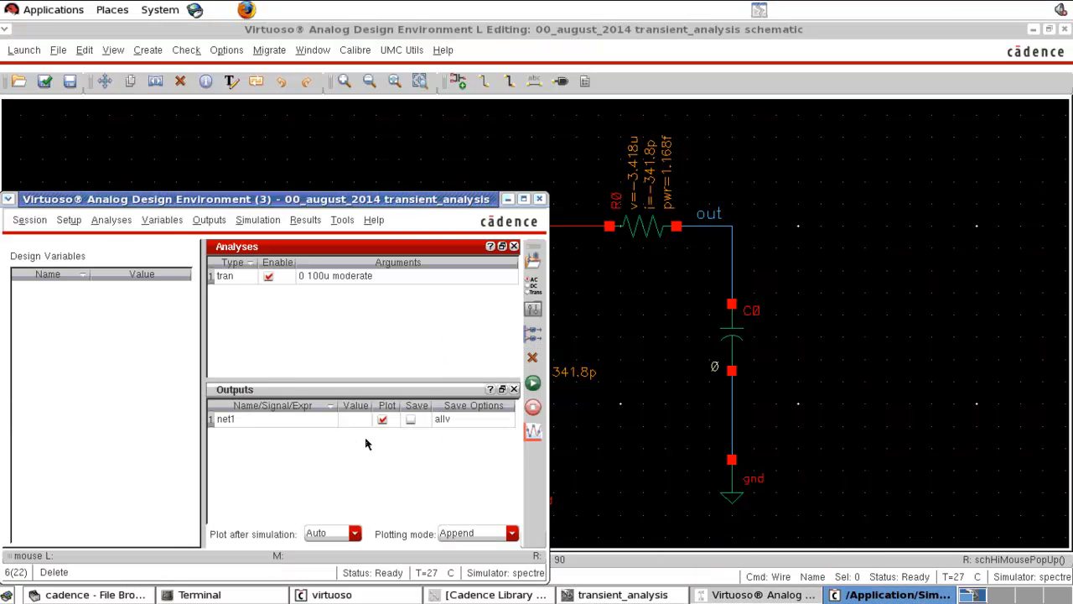
click(314, 430)
click(315, 424)
click(532, 357)
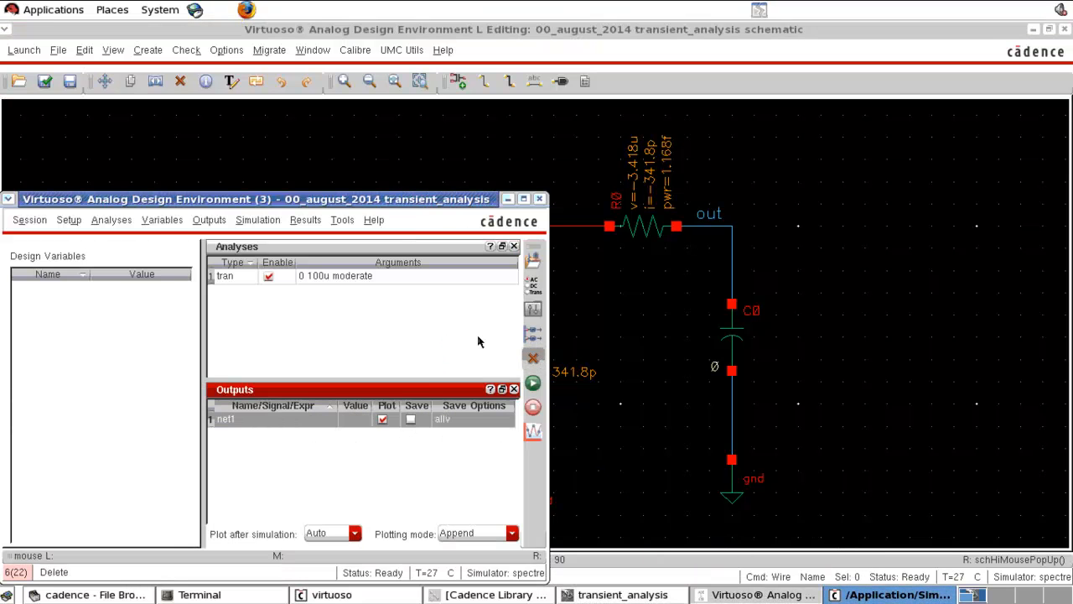
Select the in and out nets on the schematic as outputs to plot.
click(210, 220)
mouse_move(228, 295)
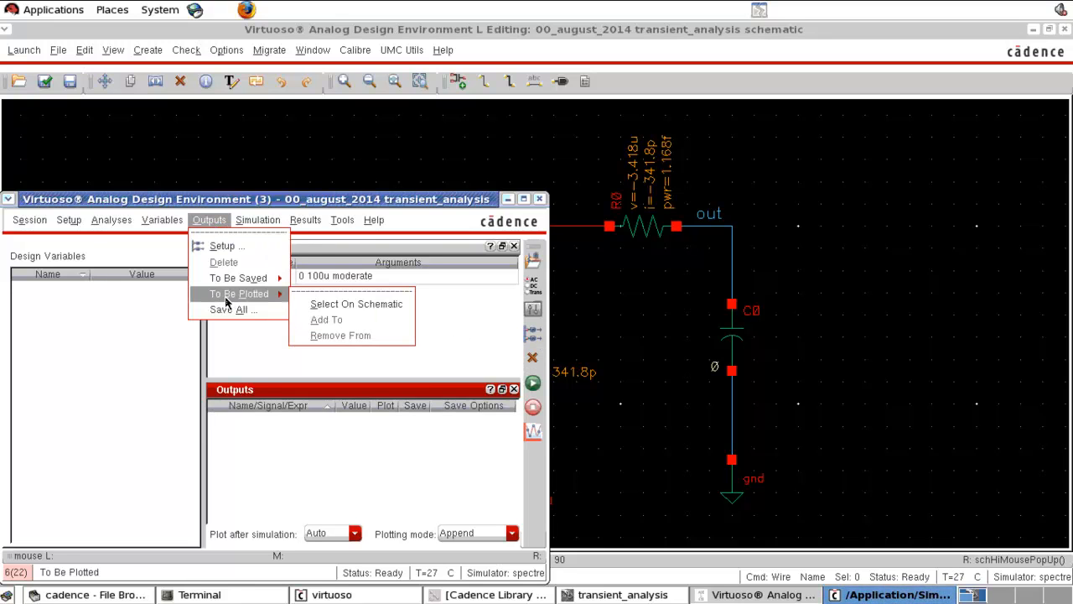
click(352, 300)
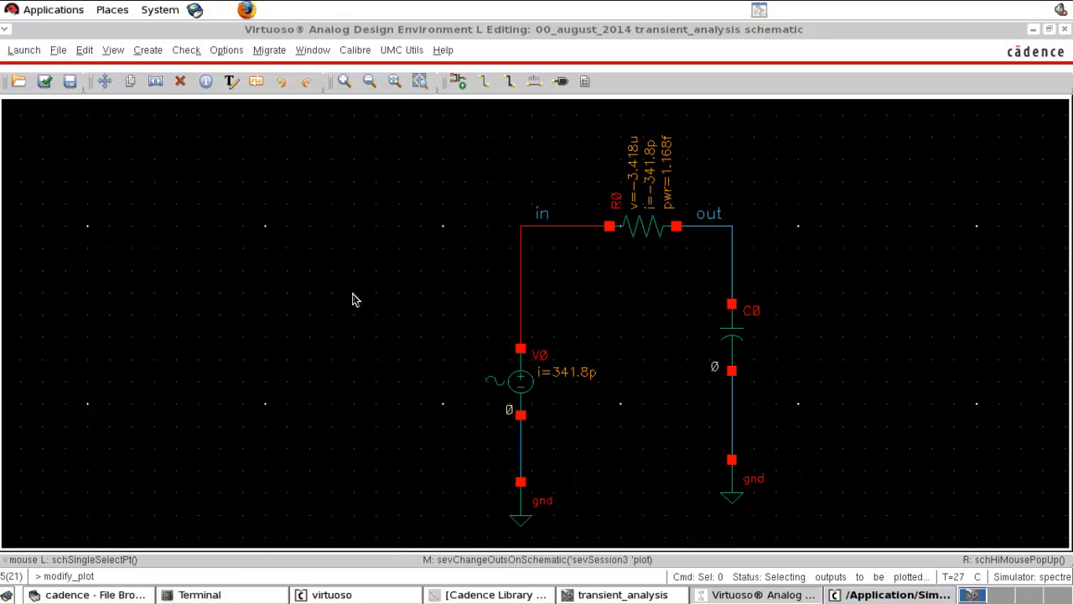
click(543, 213)
click(714, 214)
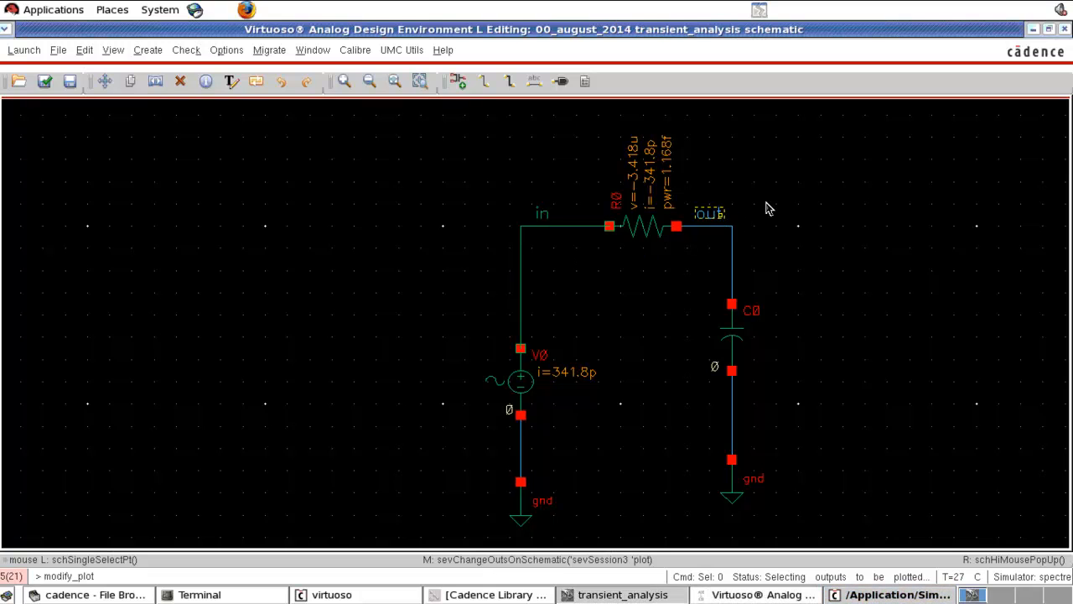
key(Escape)
Rerun the simulation and examine the /out trace against /in, zoomed to about 52–62 us.
click(719, 591)
click(532, 383)
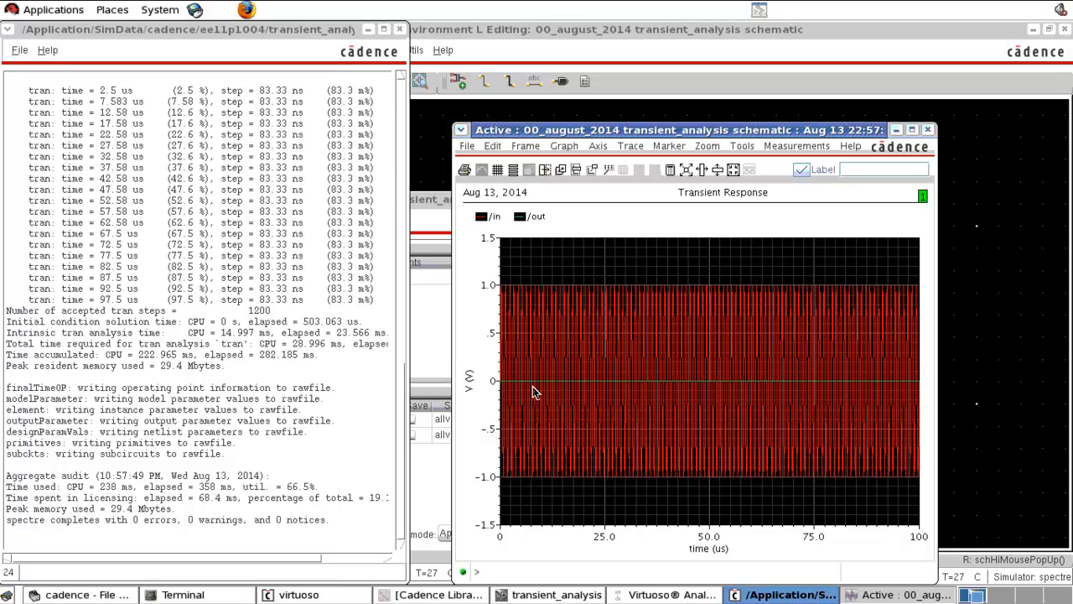
right_drag(728, 410, 757, 580)
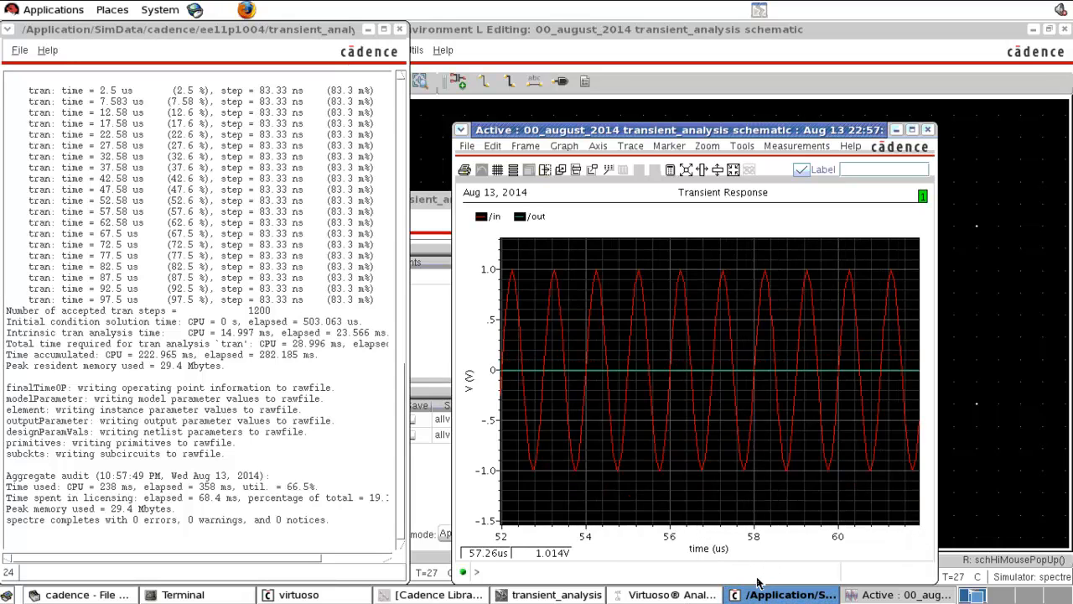
click(703, 372)
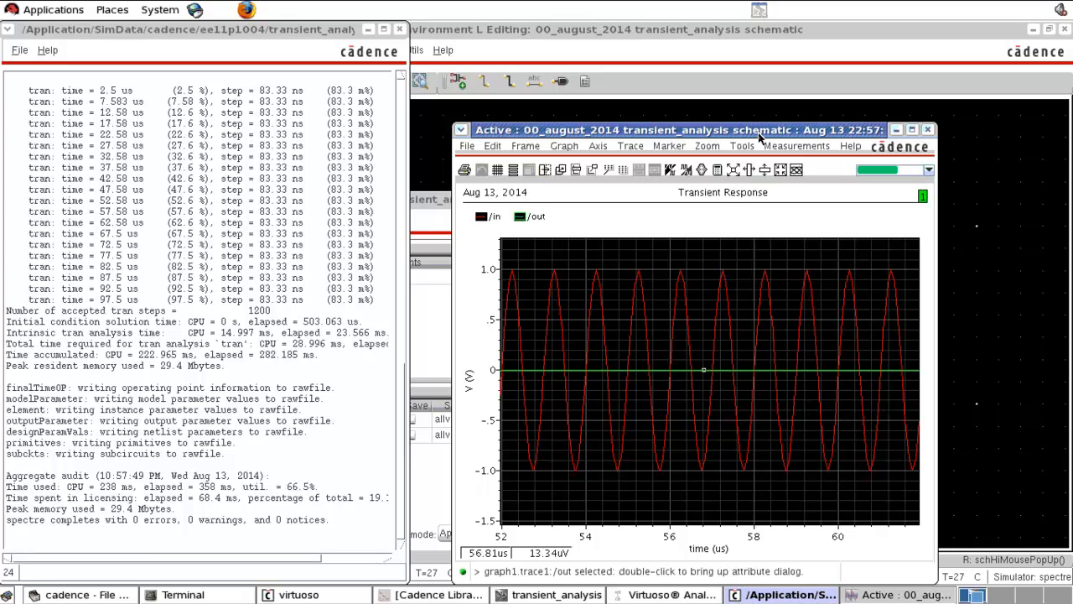
Split /in and /out into separate strips and compare them enlarged over about 48–58 us, closing the plot when done.
drag(719, 136, 450, 128)
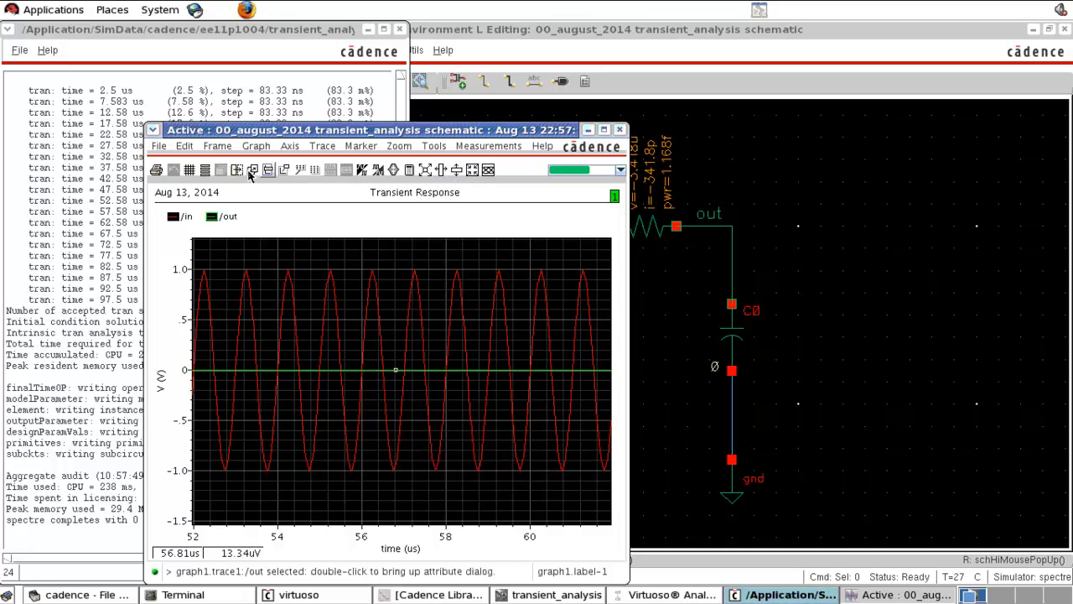
click(204, 170)
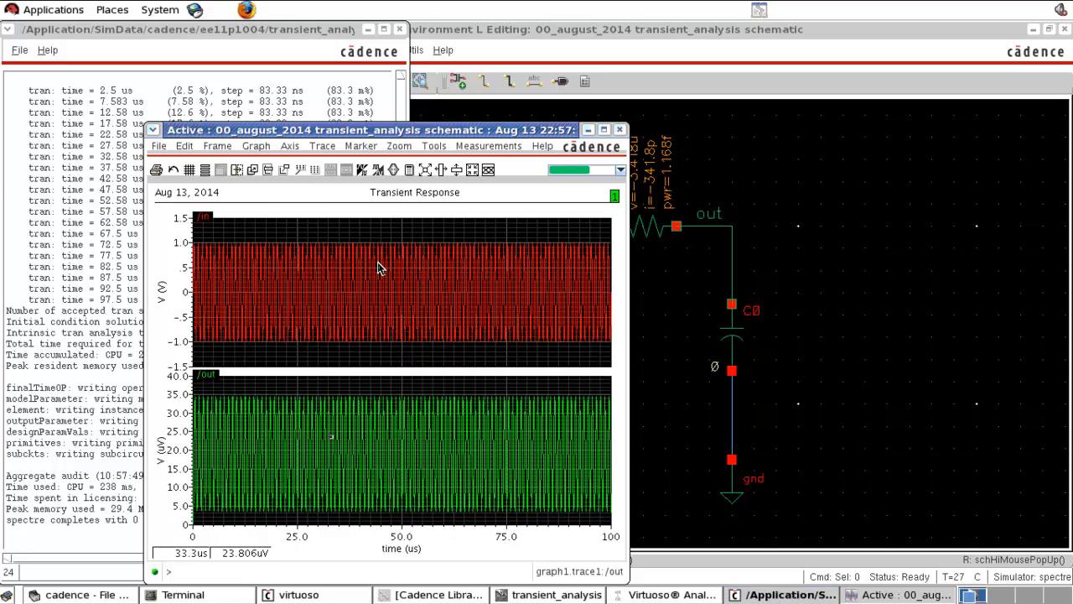
drag(391, 243, 436, 563)
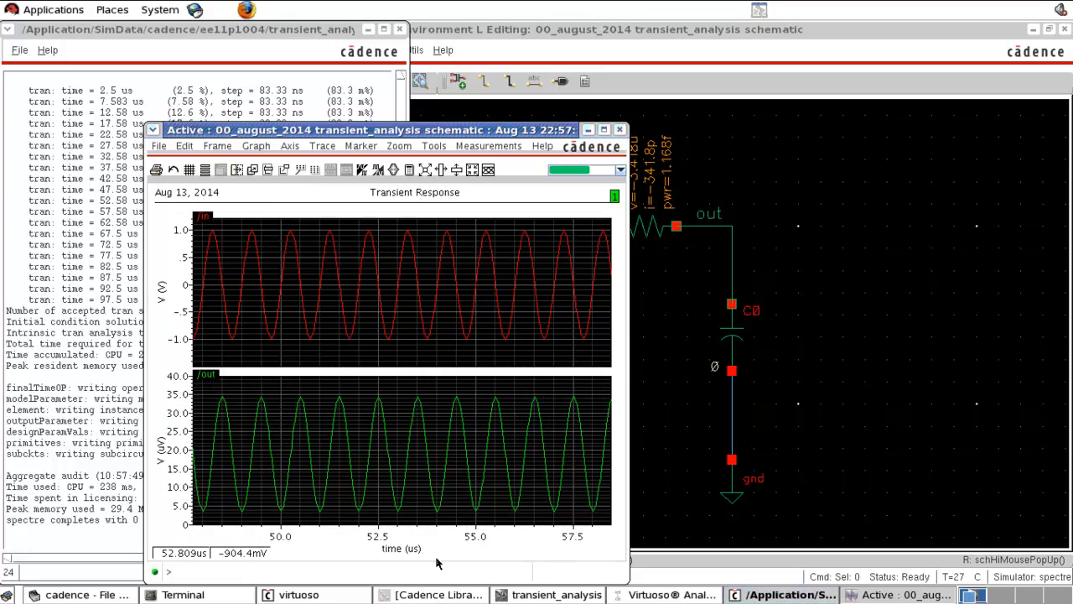
click(605, 130)
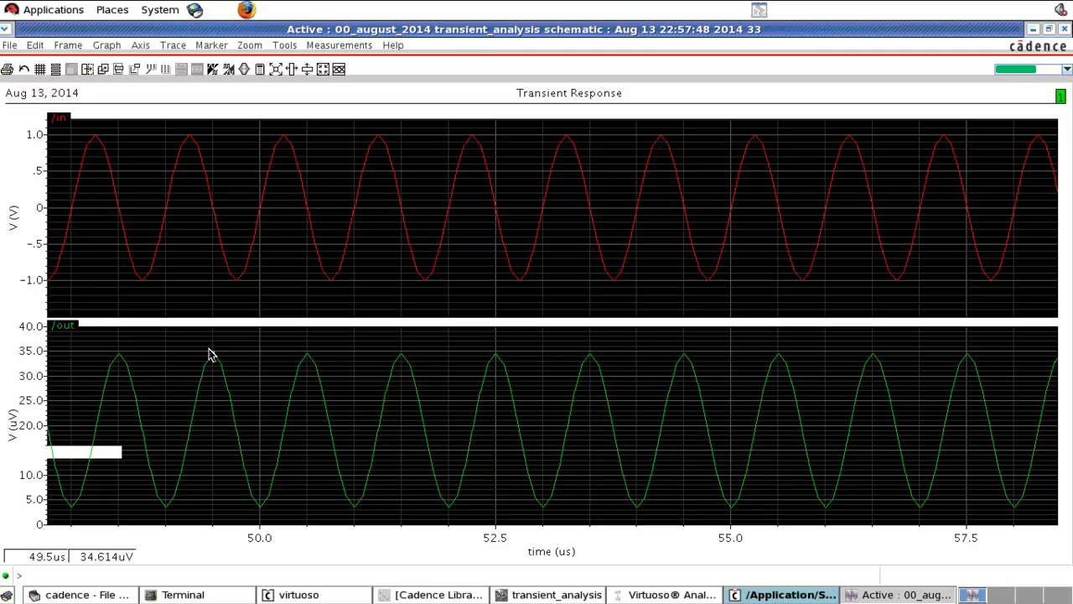
click(1068, 31)
Set the frequency of the sinusoidal voltage source V0 to 1k Hz.
click(624, 332)
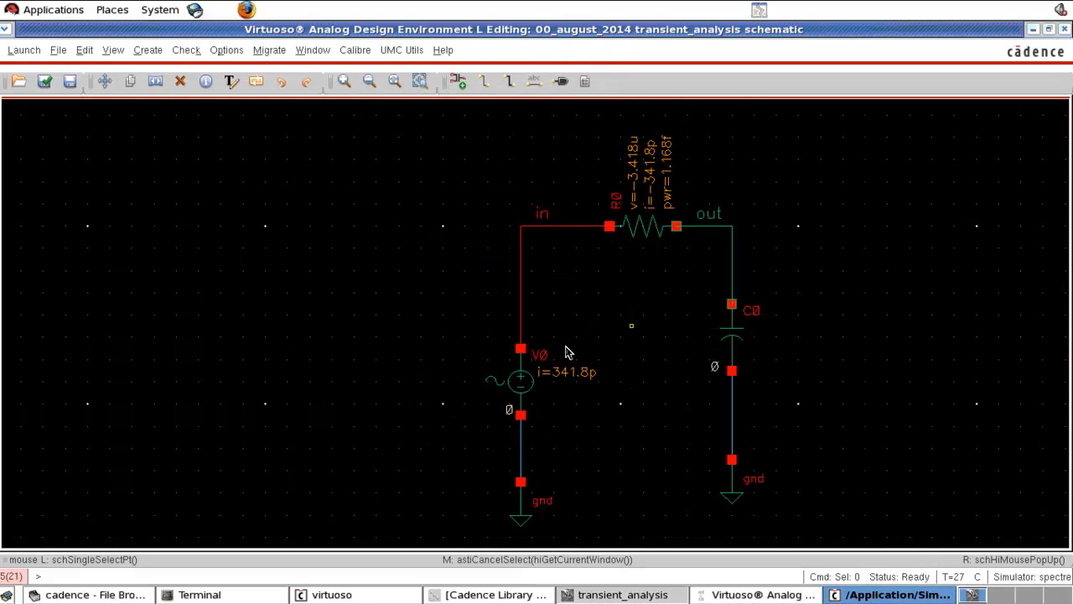
click(515, 401)
key(q)
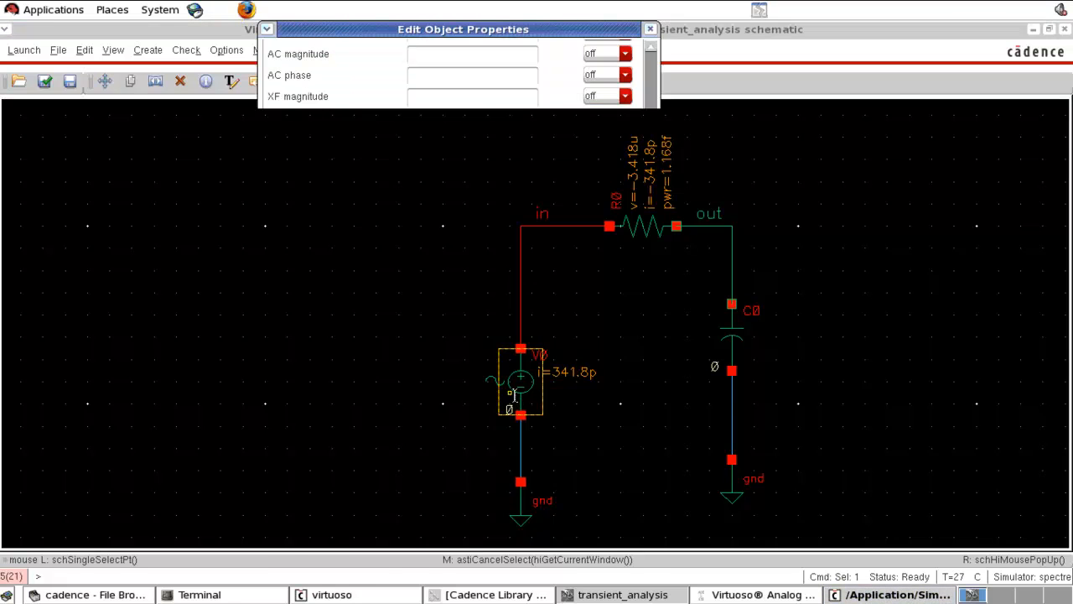
double_click(417, 245)
text(1)
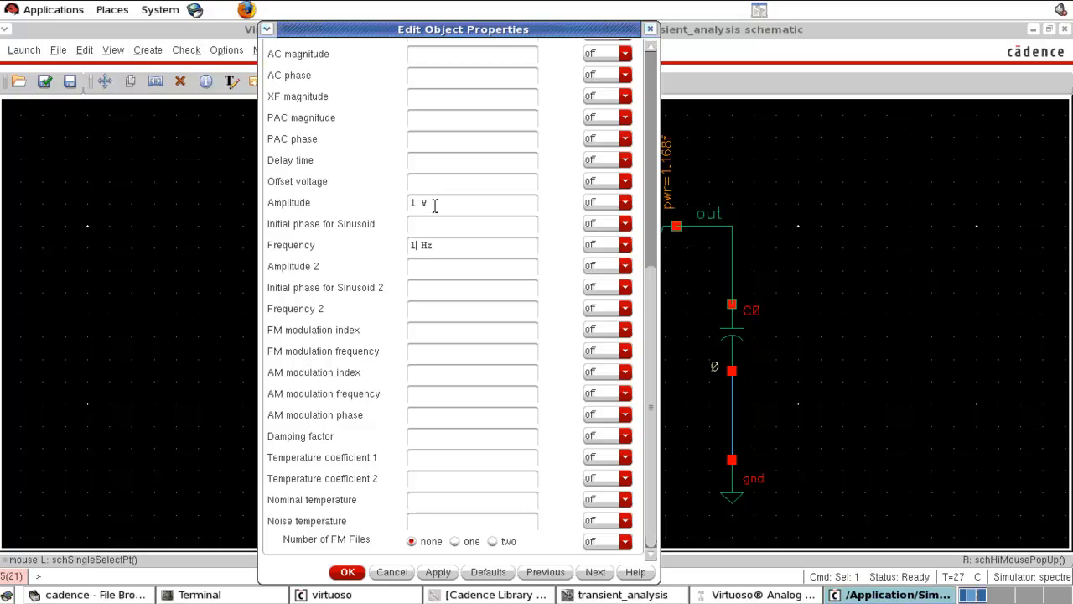
text(k)
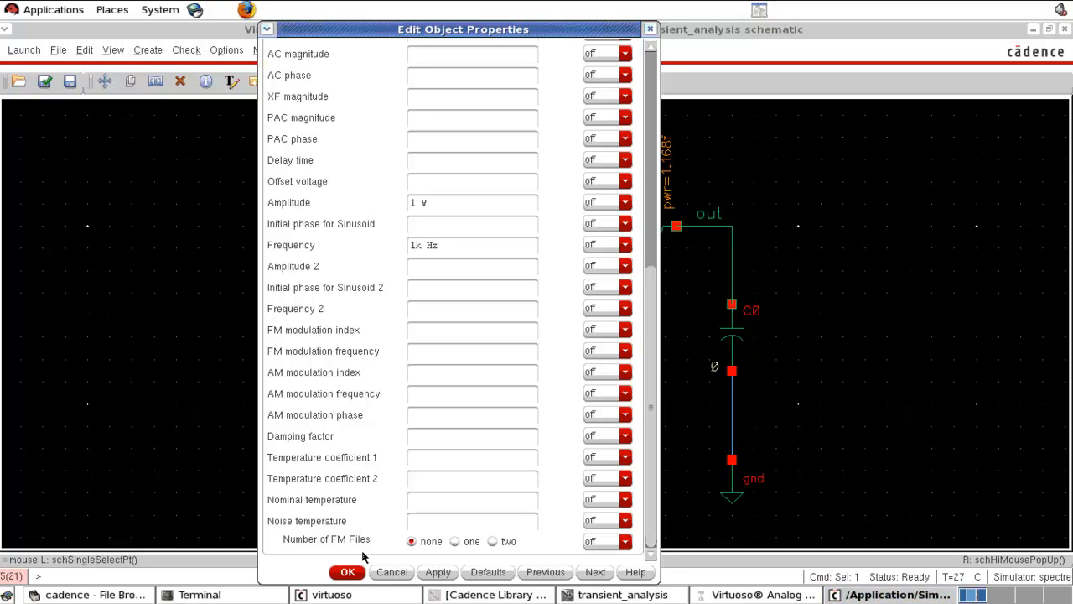
click(348, 573)
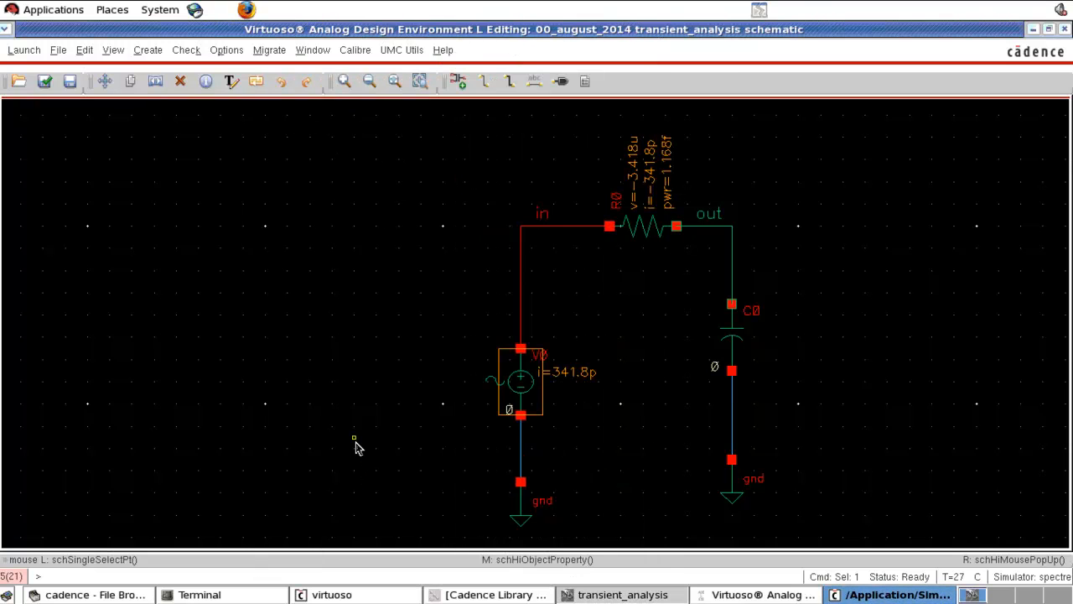
Rerun the transient simulation with the 1k Hz source, view the plotted traces, and close the plot.
click(759, 594)
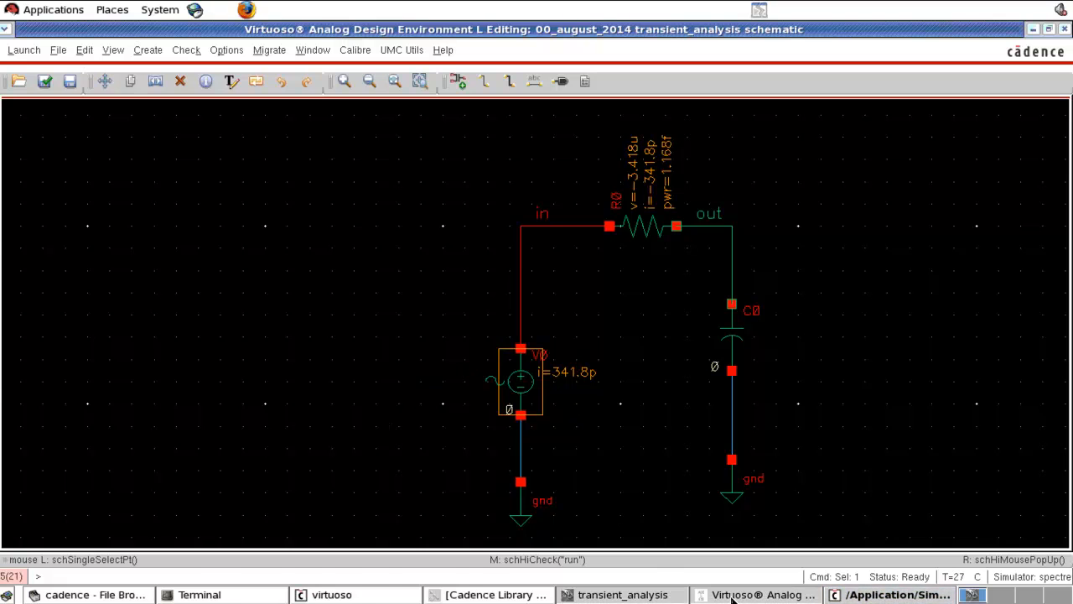
click(533, 384)
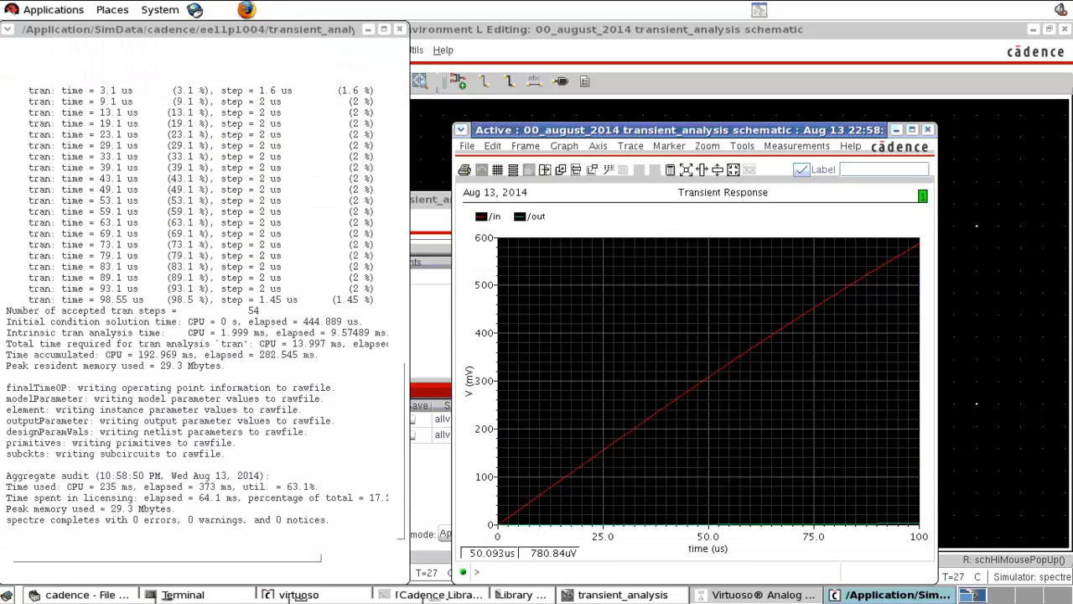
click(927, 129)
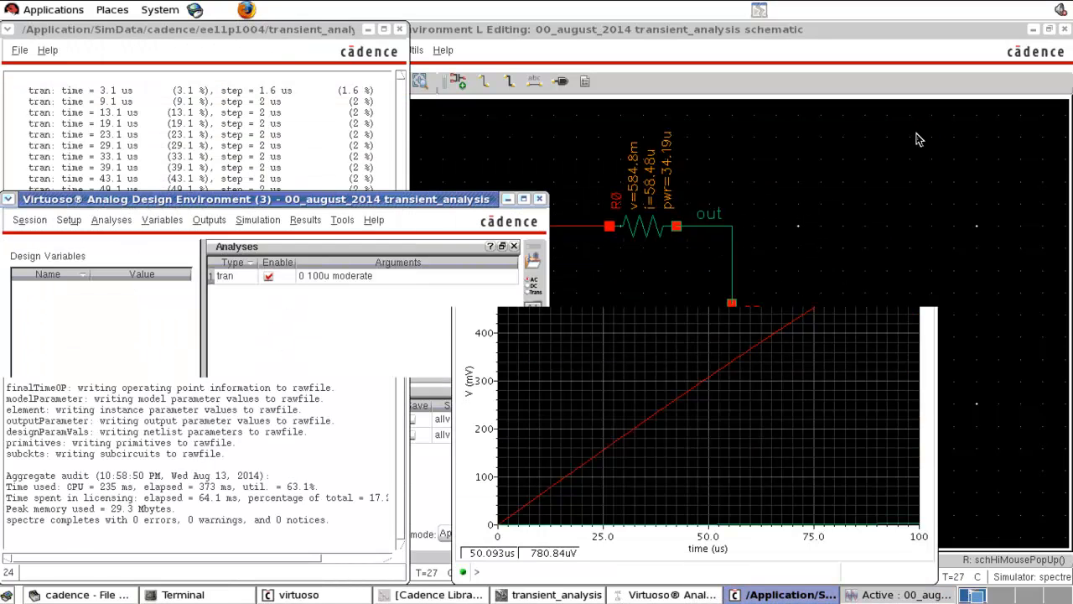
click(612, 311)
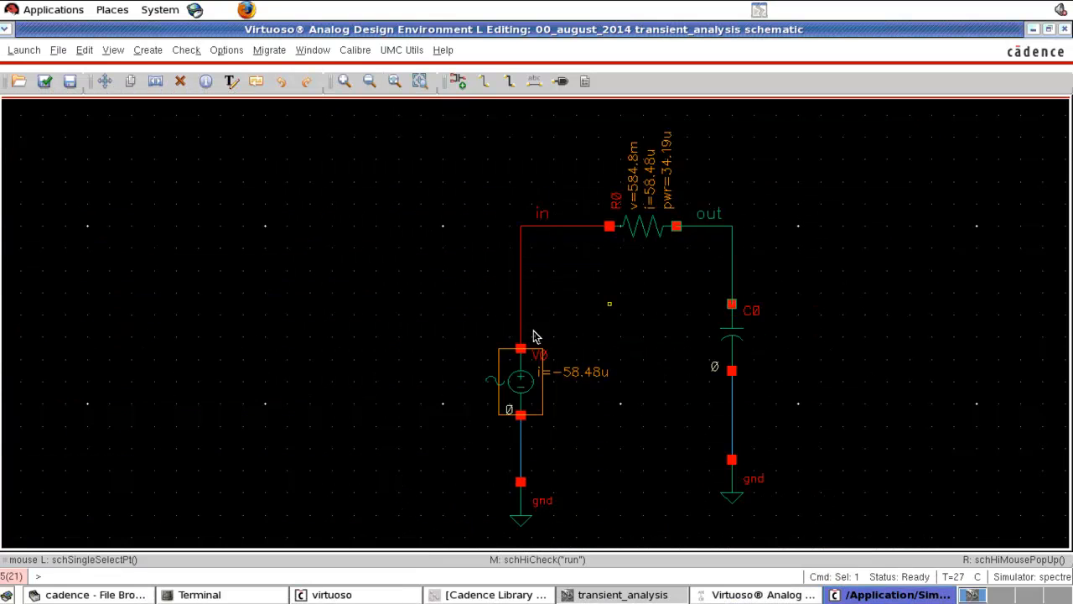
Set the transient analysis stop time to 1, keeping the moderate accuracy default.
click(738, 598)
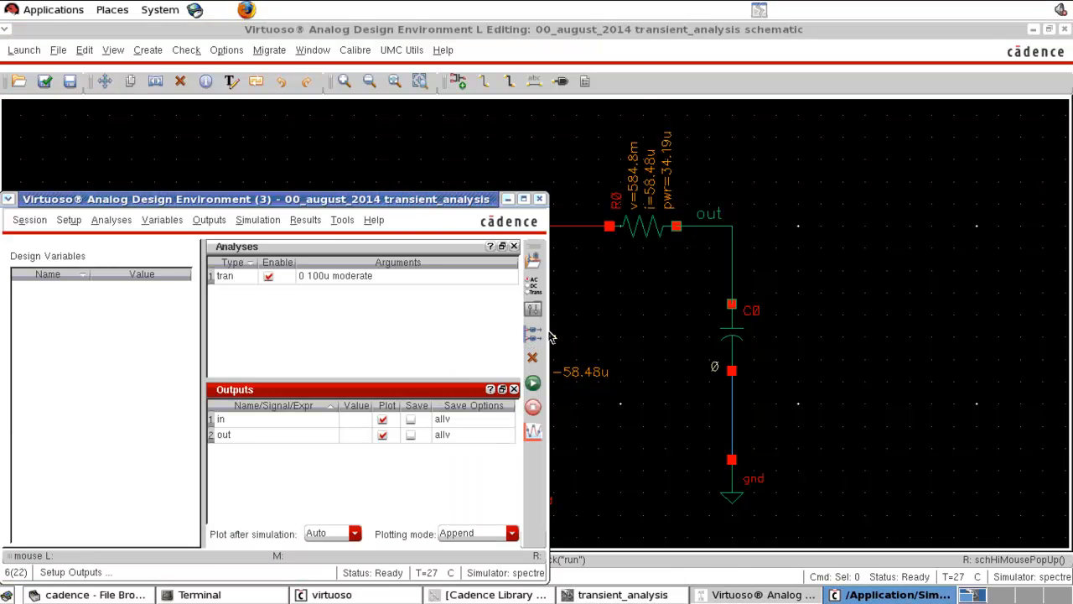
click(535, 289)
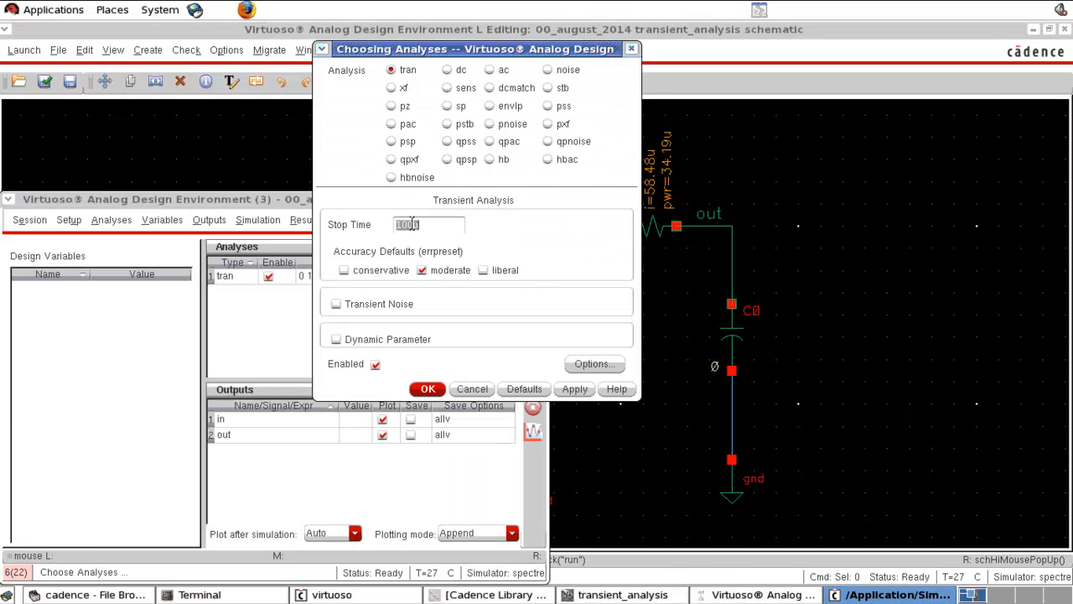
key(BackSpace)
key(BackSpace)
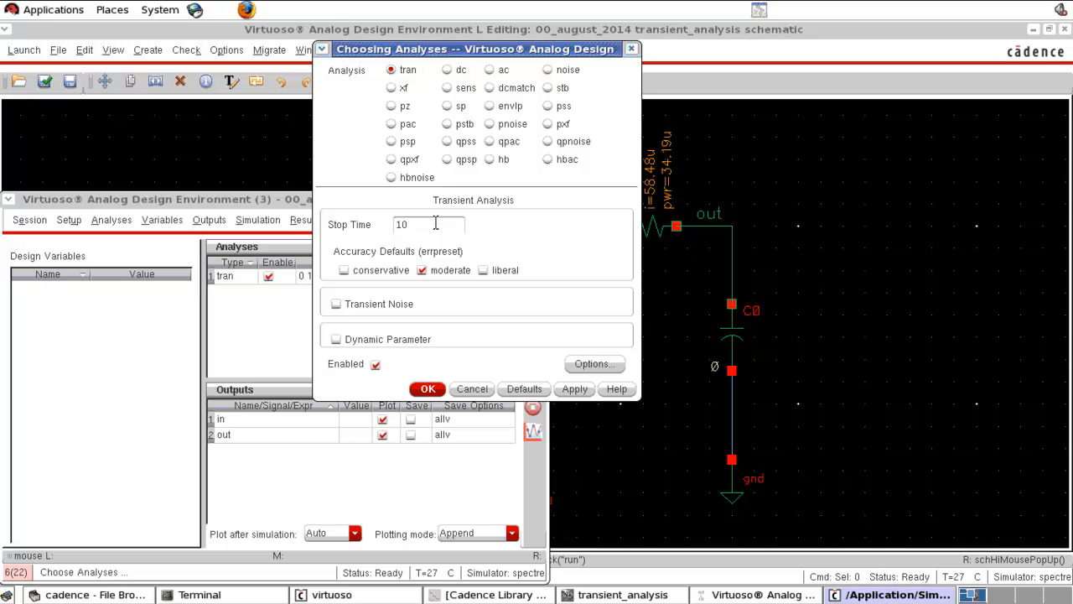
key(BackSpace)
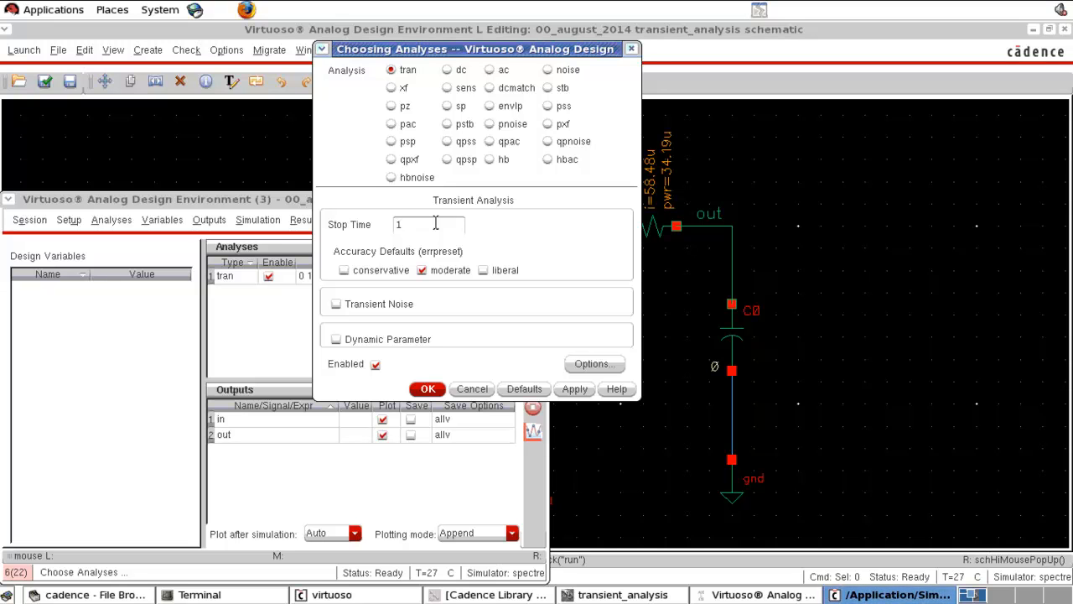
click(426, 391)
Run the simulation with the new stop time and zoom the /in and /out traces to about 543.5–549.5 ms.
click(533, 384)
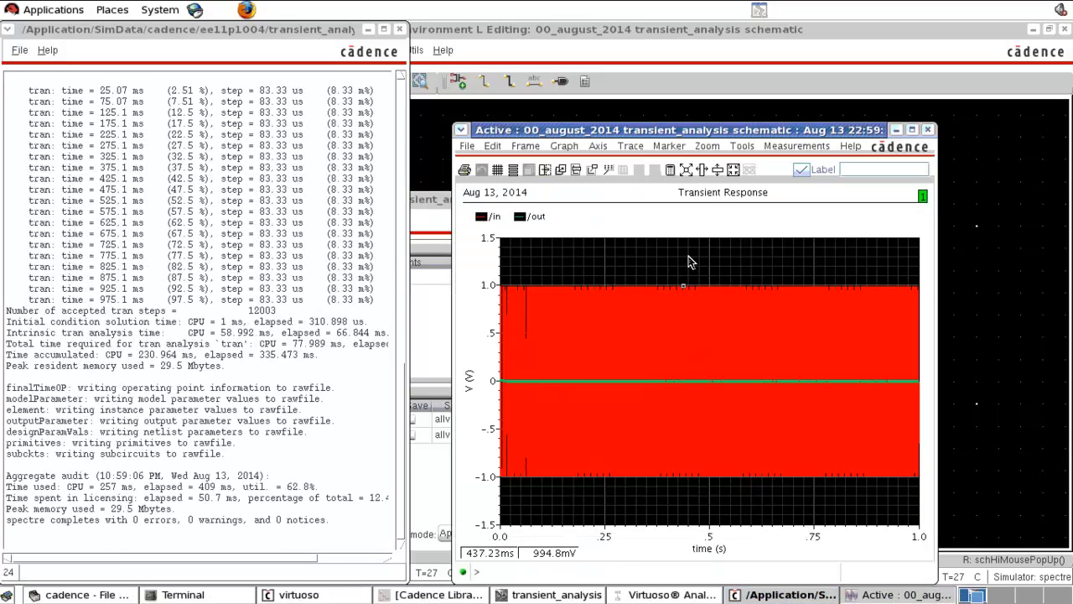
drag(692, 249, 760, 537)
drag(697, 251, 760, 536)
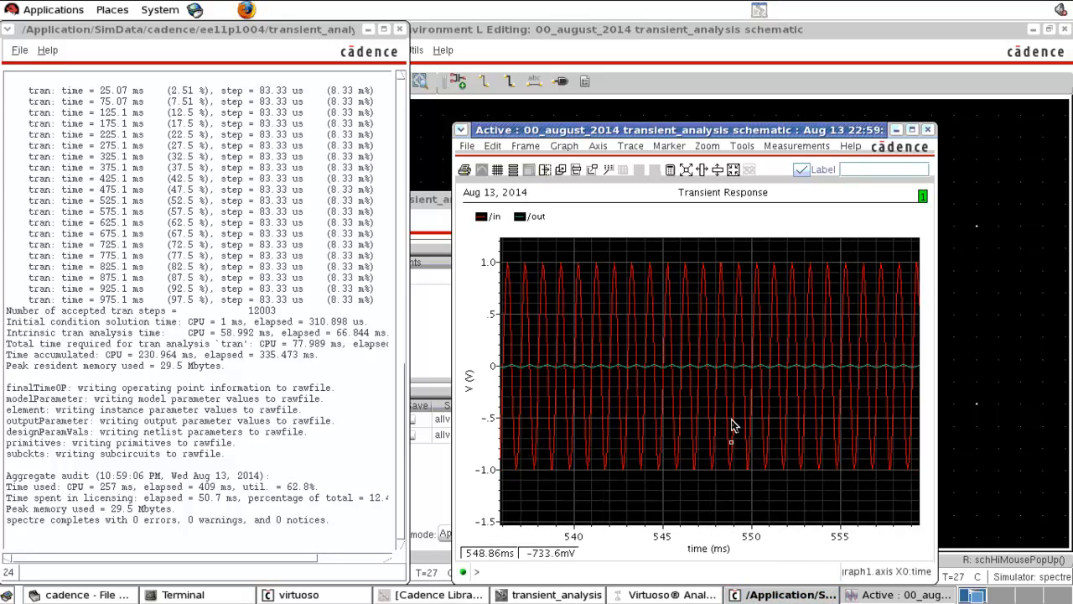
drag(632, 246, 747, 587)
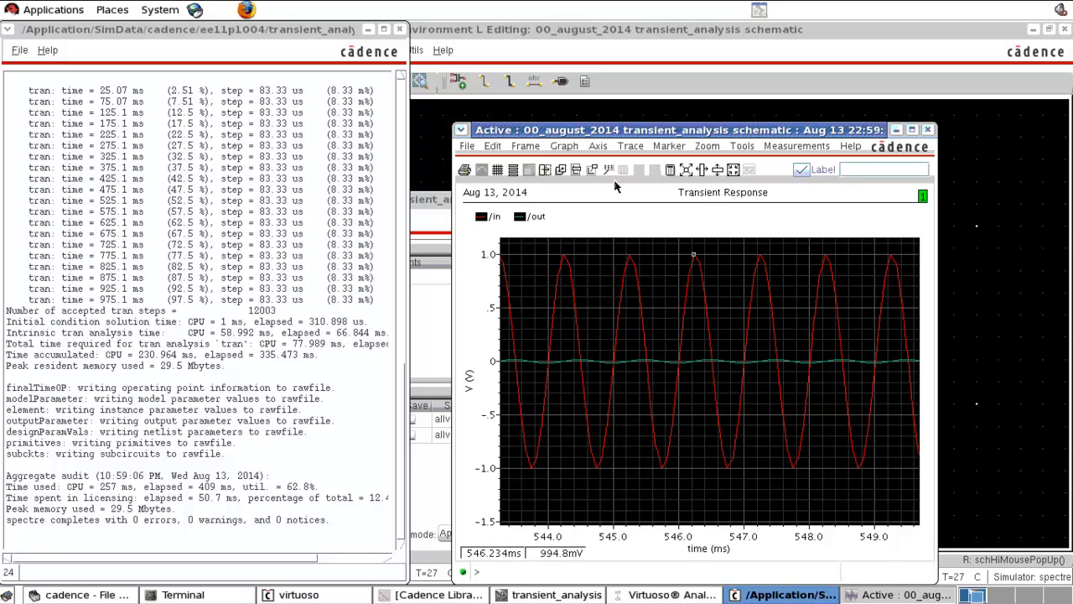
Split the traces into strips, fit the whole plot, inspect about 567–602 ms, and close the plot.
click(527, 170)
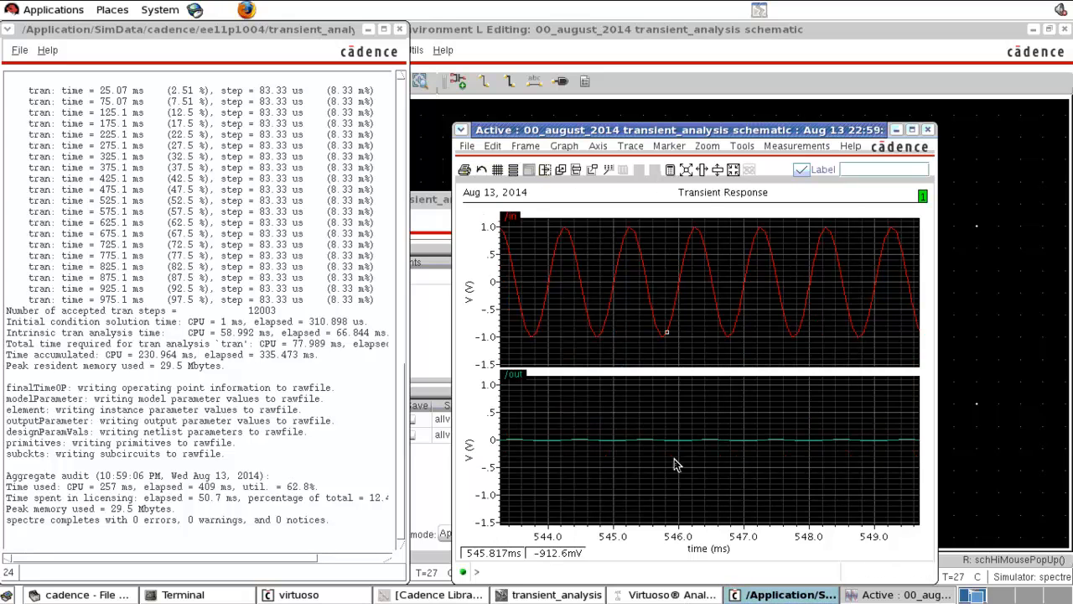
click(658, 485)
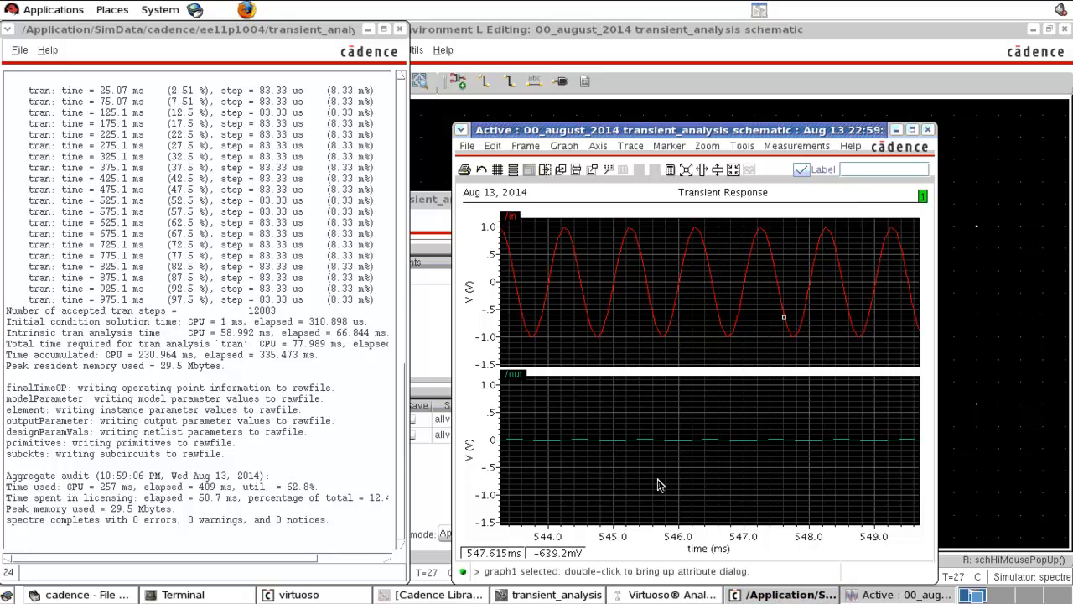
key(f)
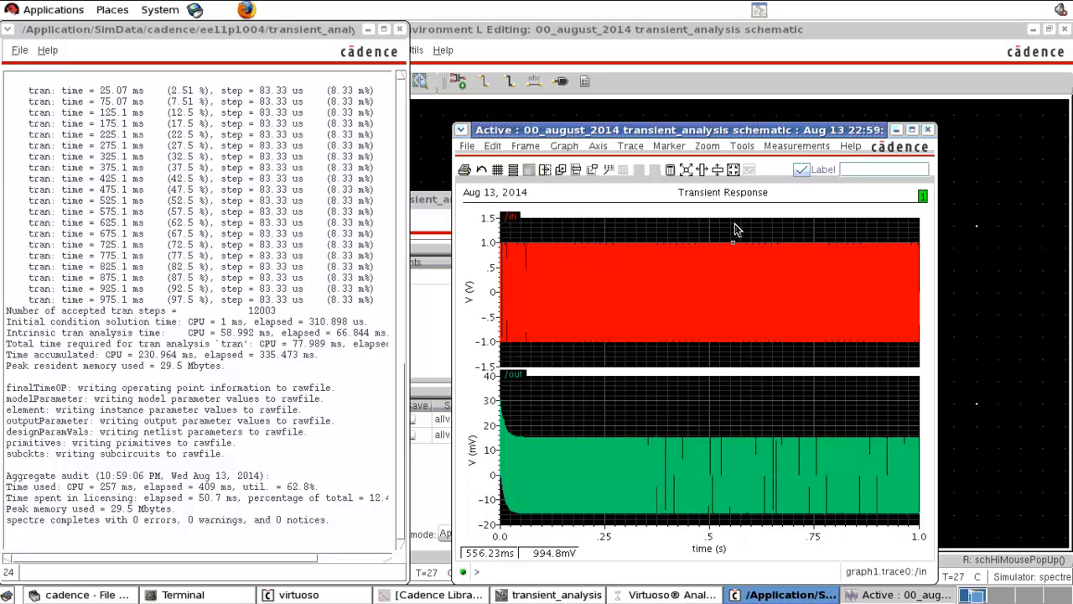
right_drag(747, 390, 752, 398)
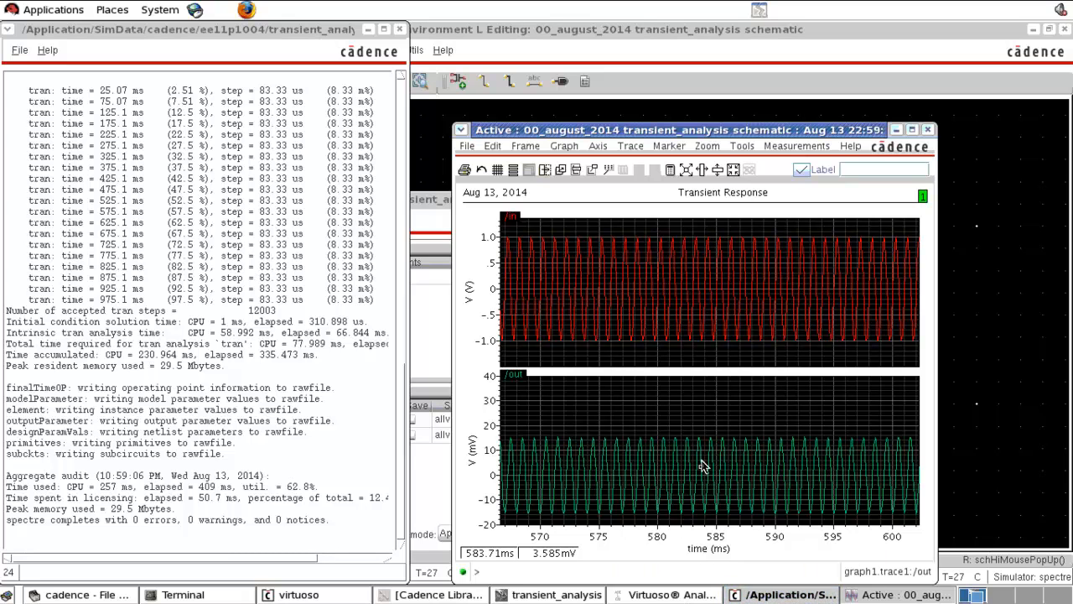
click(932, 137)
Set the capacitance of capacitor C0 to 1n F, and check and save the schematic.
click(740, 340)
key(q)
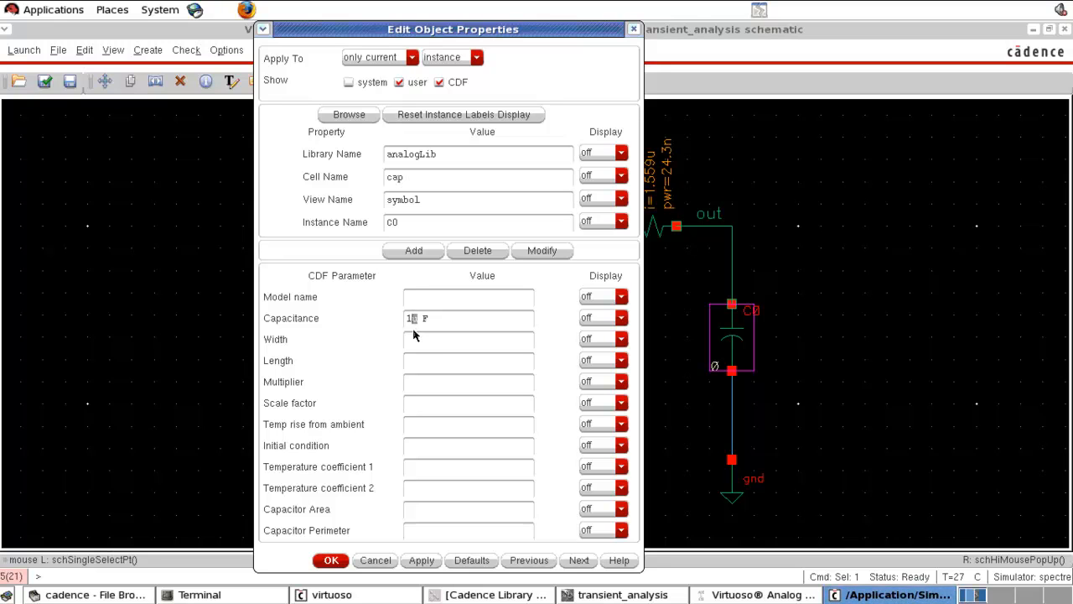
click(439, 381)
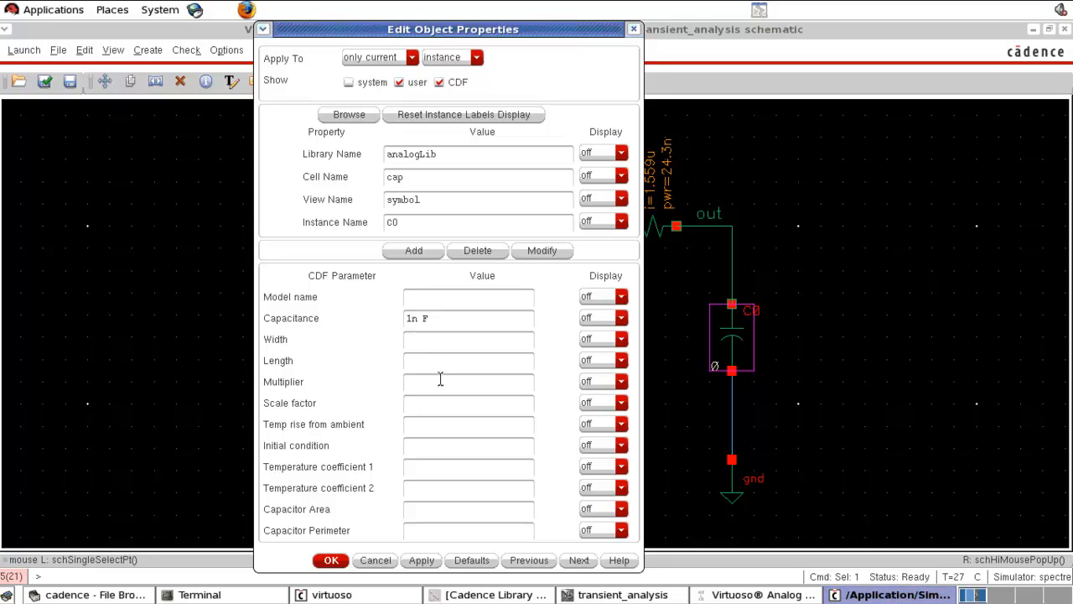
click(331, 561)
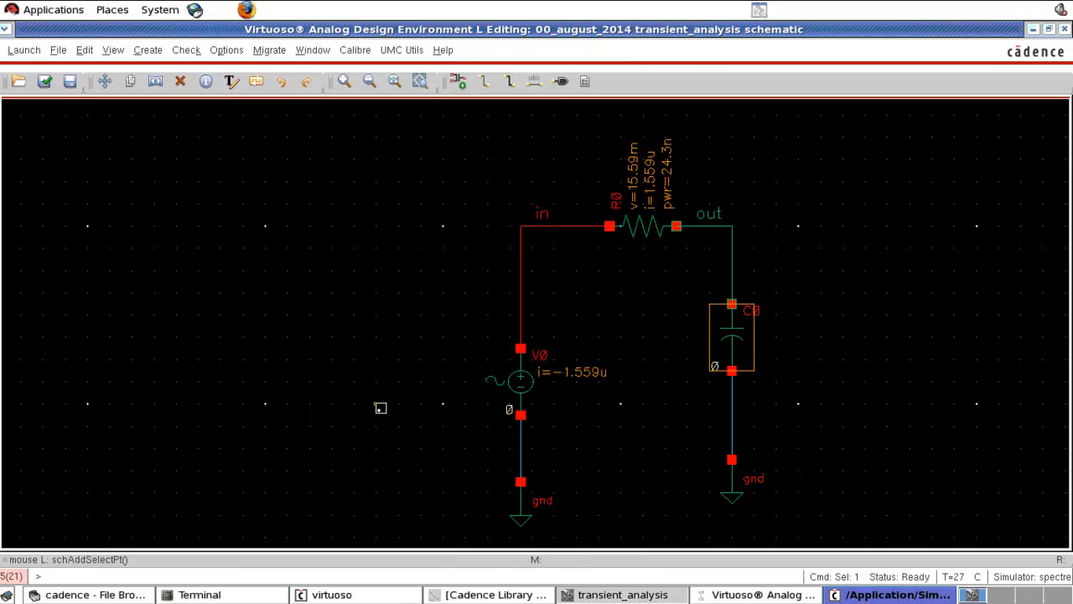
key(shift+x)
Rerun the simulation with the new capacitance and zoom the /in and /out traces to about 498.5–505.5 ms.
click(714, 595)
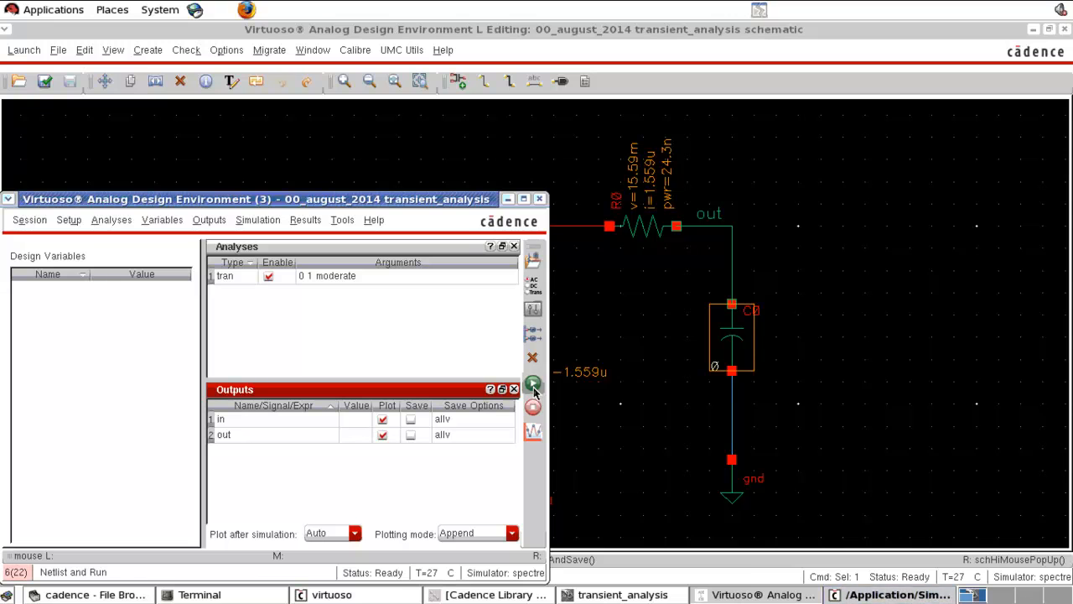
click(534, 389)
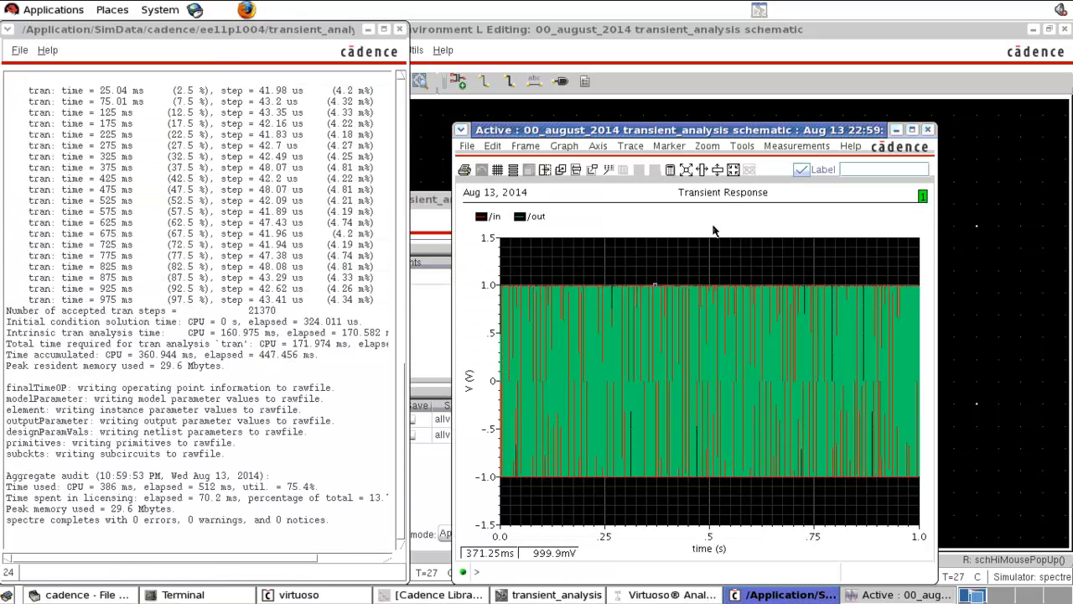
right_drag(698, 252, 720, 522)
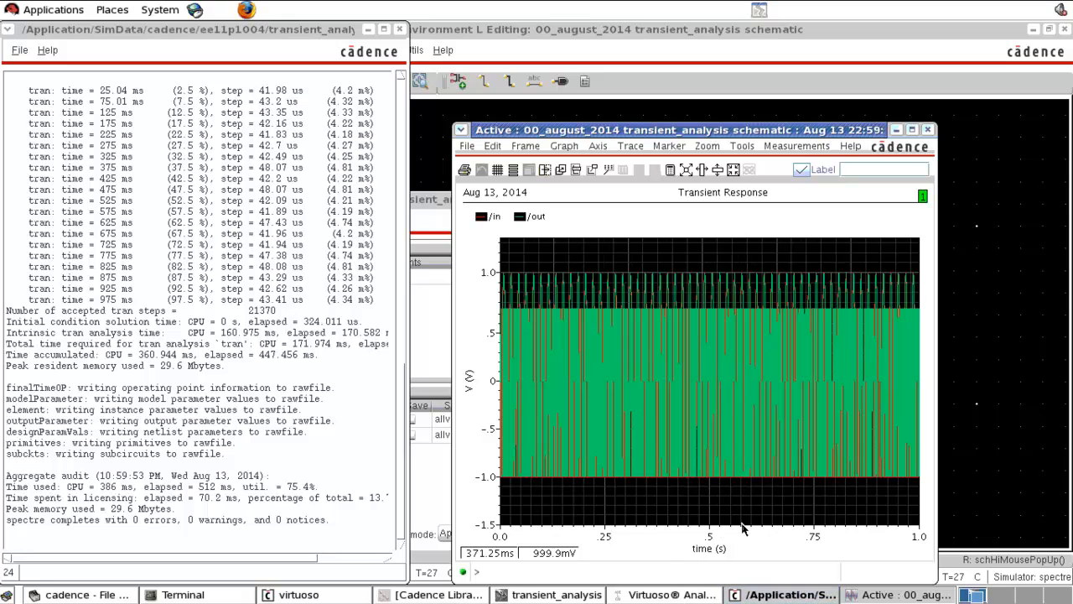
right_drag(692, 250, 744, 546)
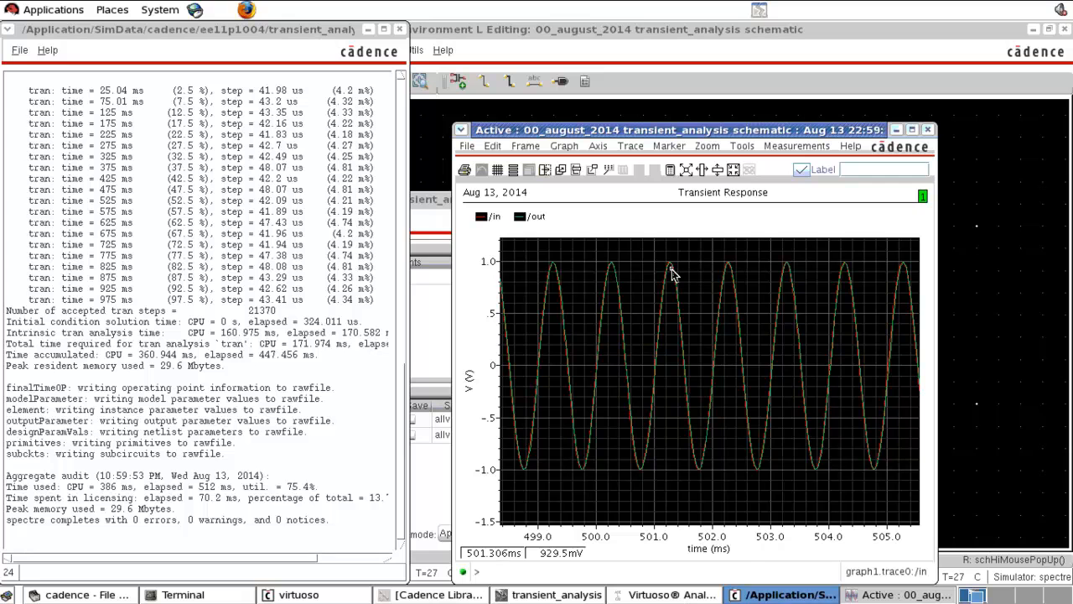
Enlarge the plot, hide its grid, compare /in and /out in separate strips, and close the plot.
click(912, 129)
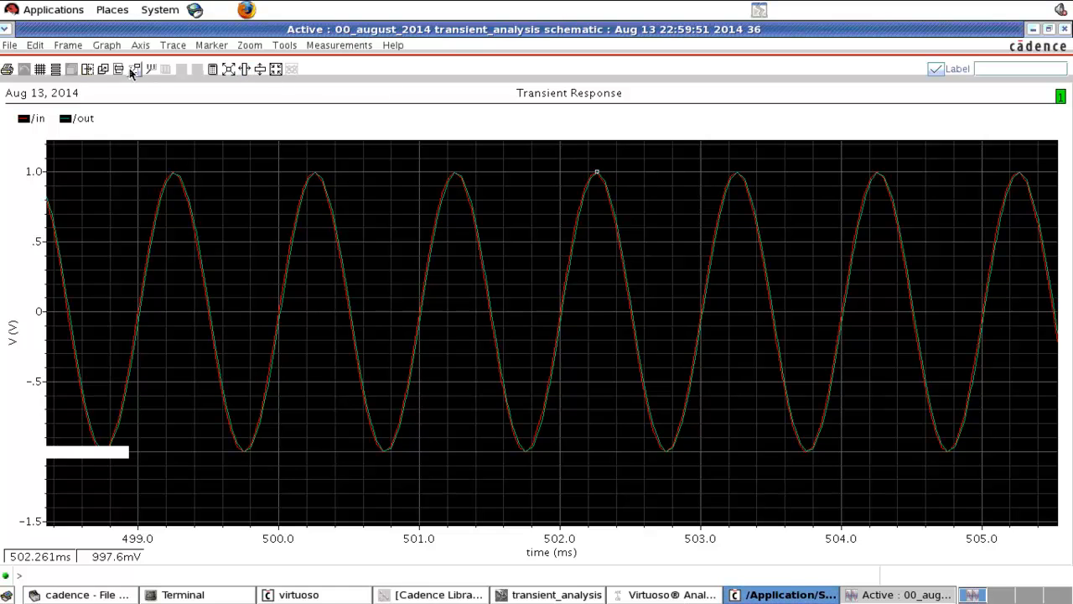
click(46, 70)
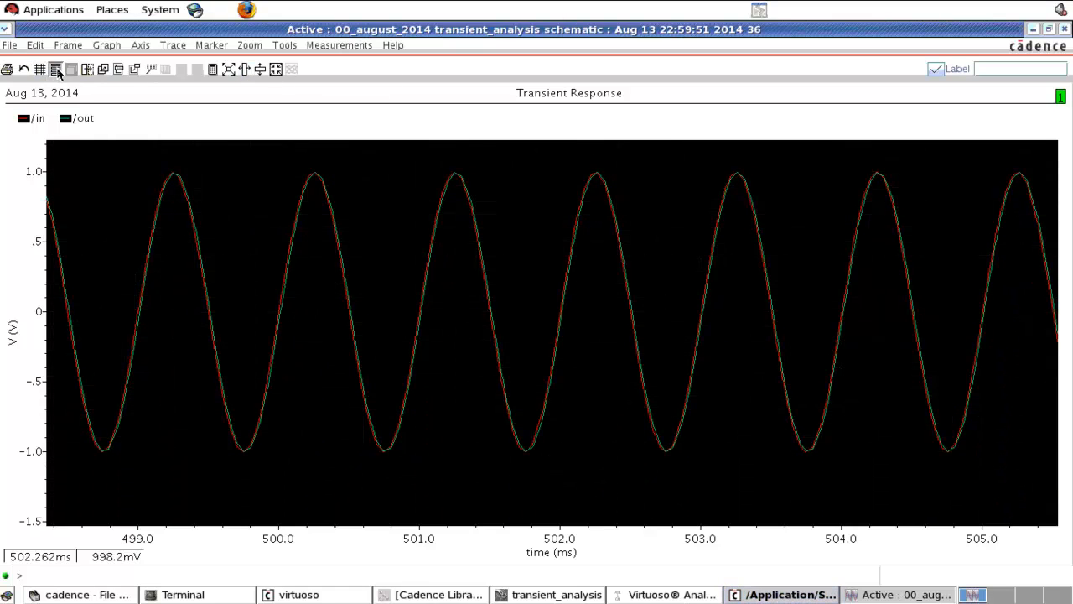
click(55, 68)
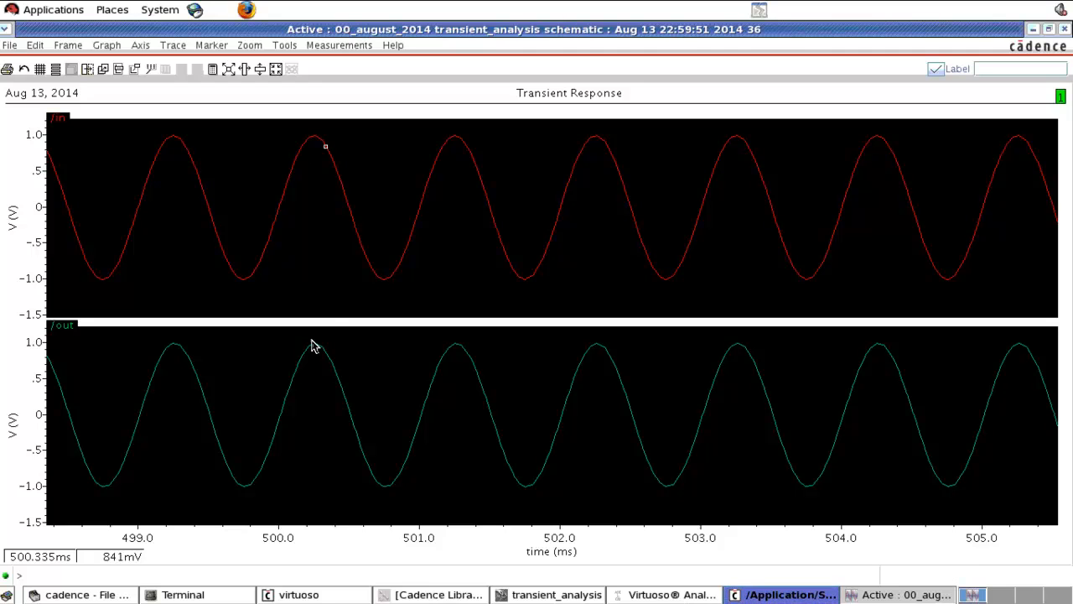
click(1064, 29)
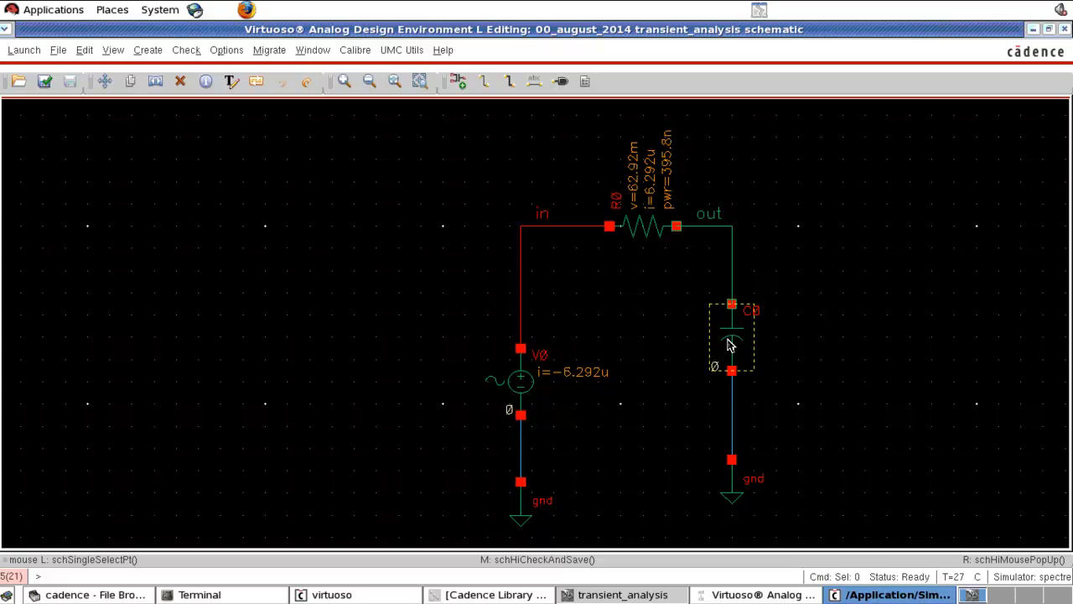
Set the capacitance of capacitor C0 to 100n F.
click(729, 344)
key(q)
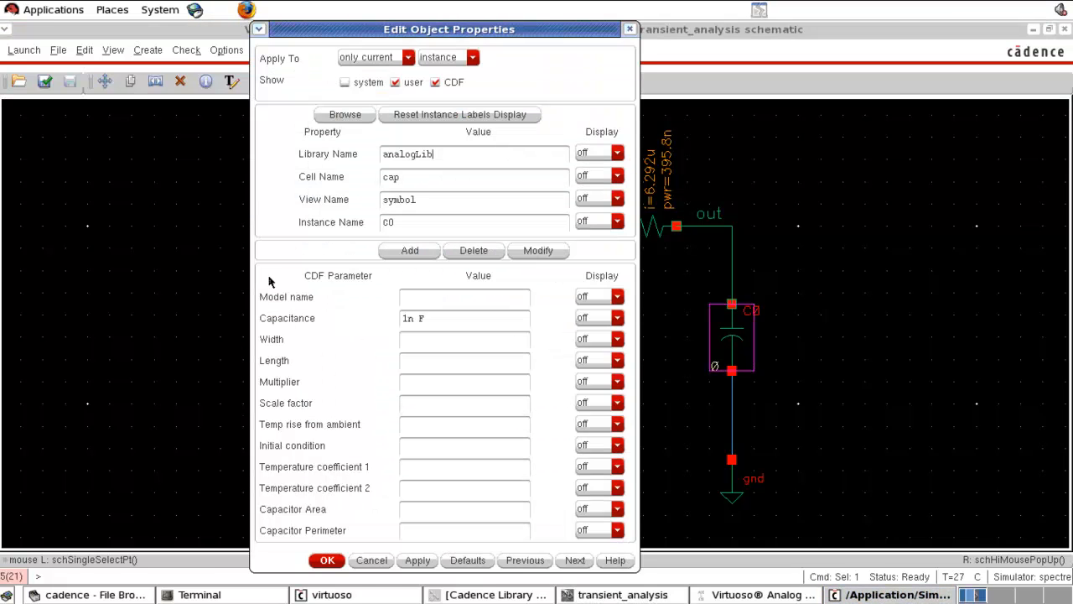
click(407, 318)
text(00)
click(327, 560)
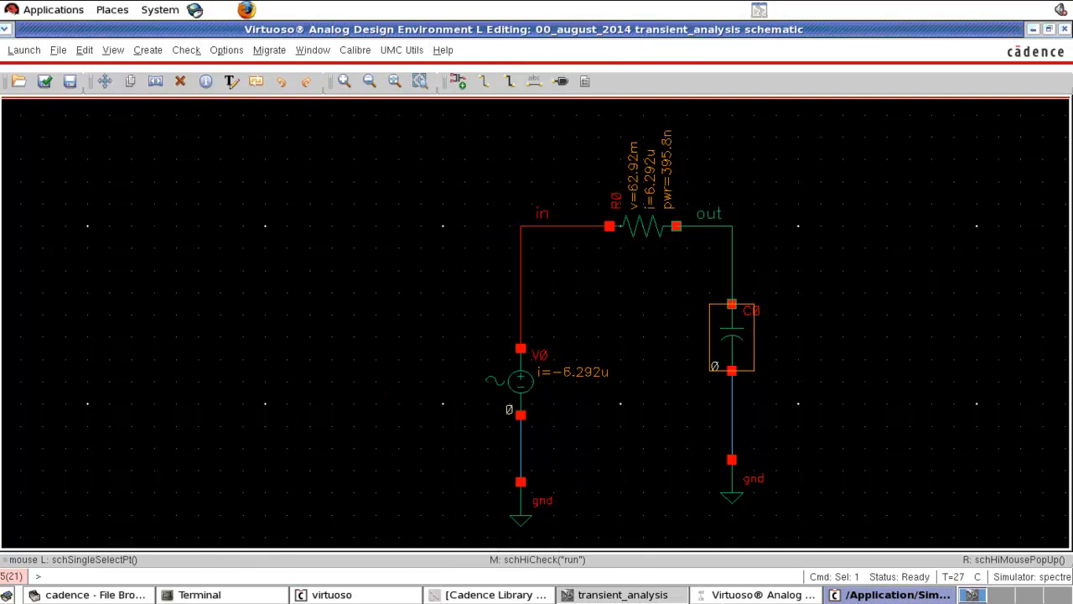
Rerun the simulation with the new capacitance, inspect /in and /out at about 440–460 ms, and enlarge and close the plot.
click(724, 595)
click(533, 383)
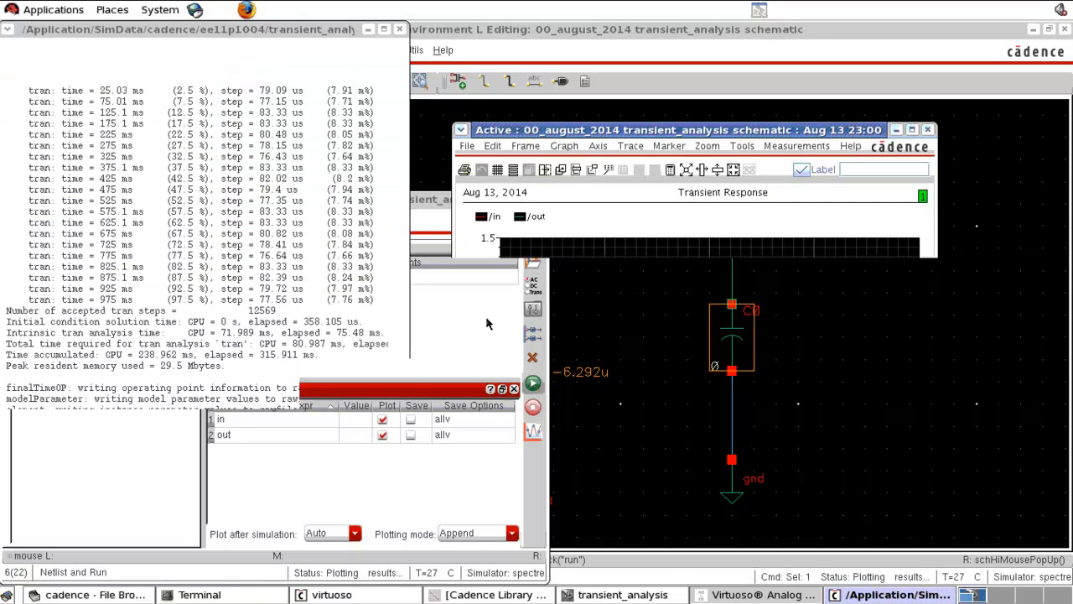
right_drag(667, 270, 713, 531)
right_drag(682, 244, 758, 593)
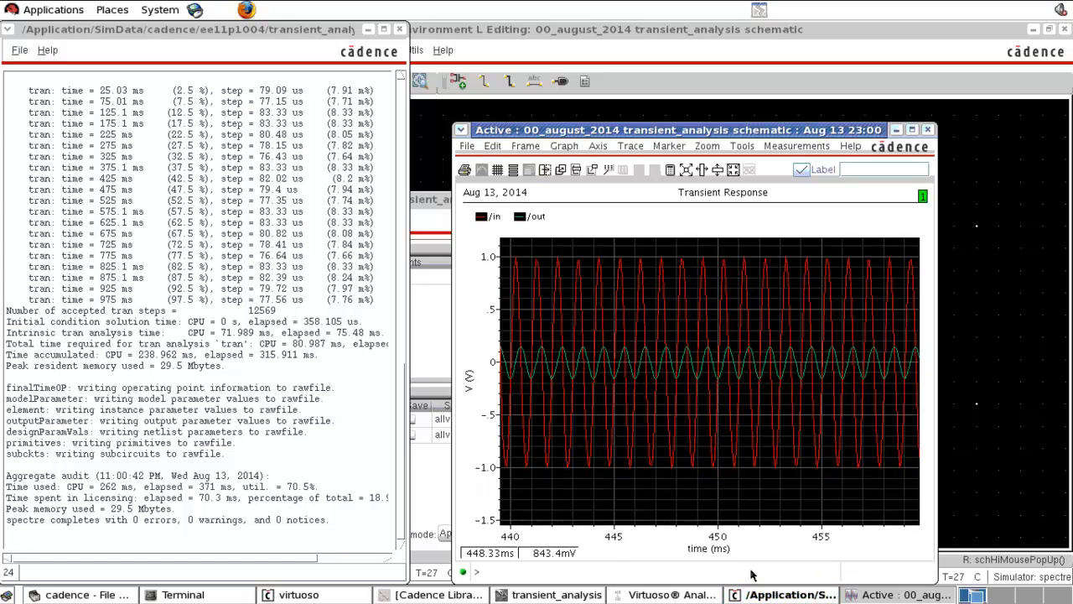
click(912, 130)
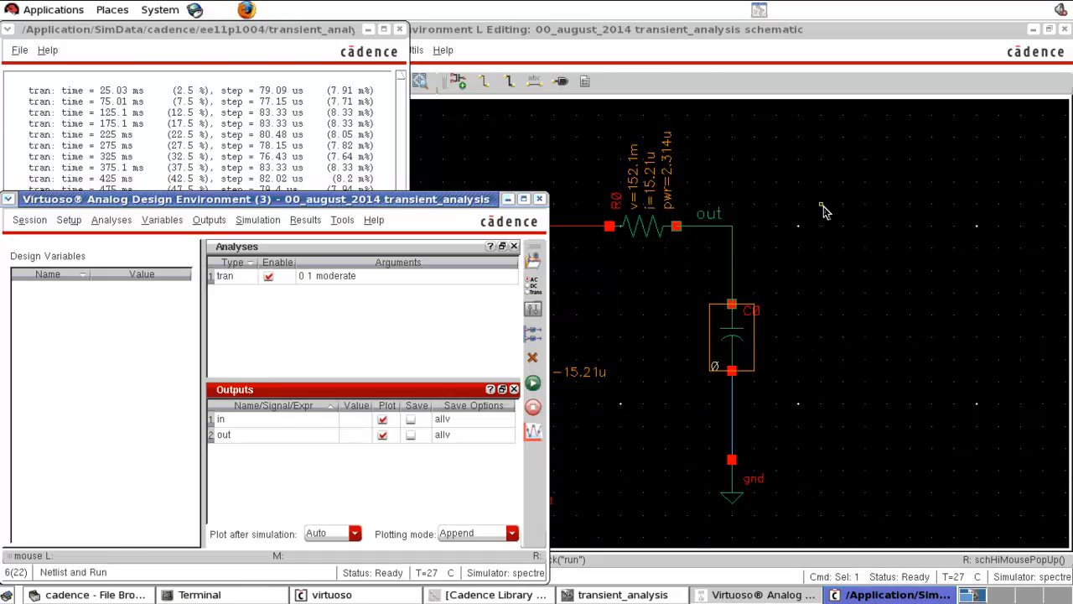
Change the cell of voltage source V0 to vpulse in its object properties.
click(823, 206)
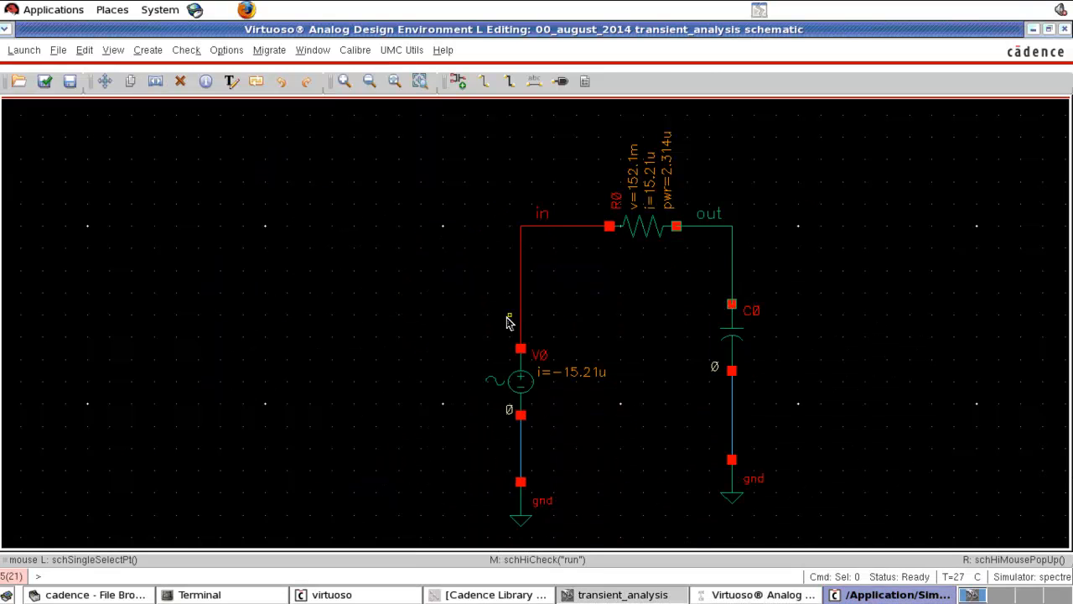
click(538, 384)
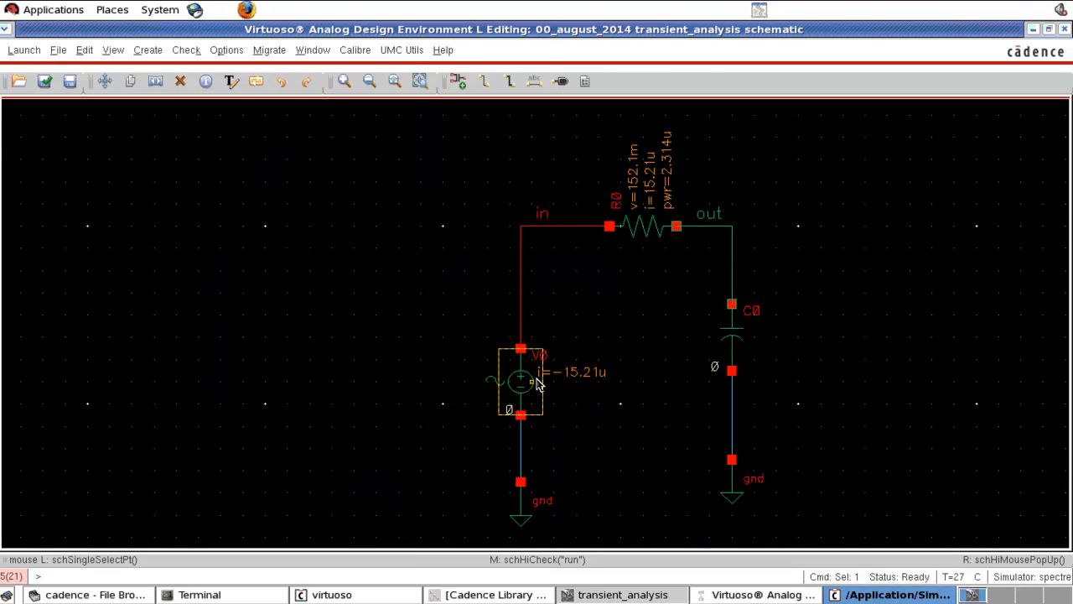
key(q)
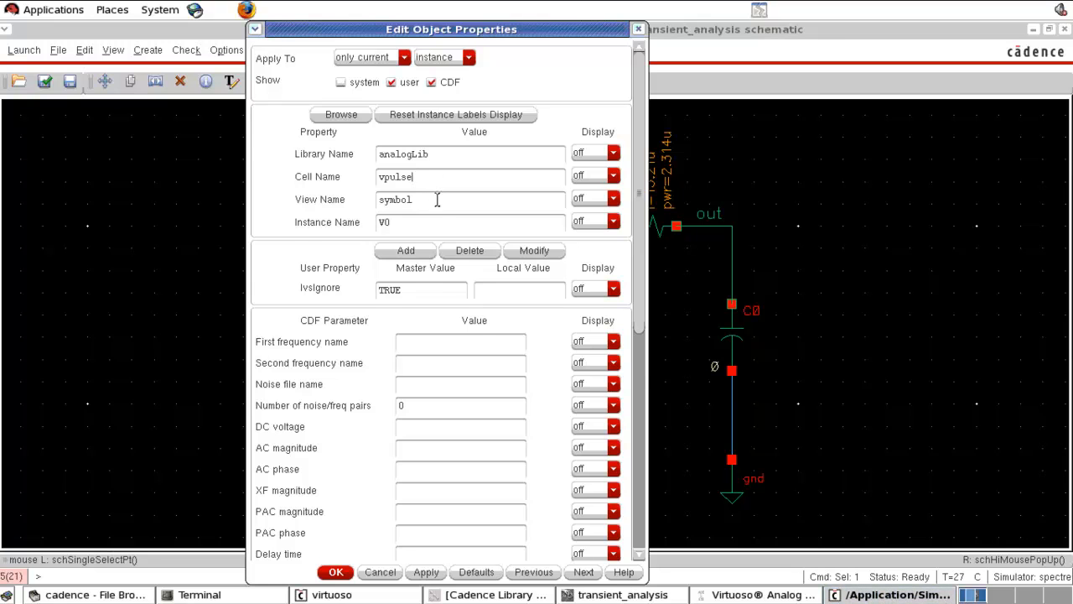
key(Tab)
Set the pulse source's Voltage 2 to 5 V and its period to 100m, and accept the properties.
scroll(453, 288, down, 3)
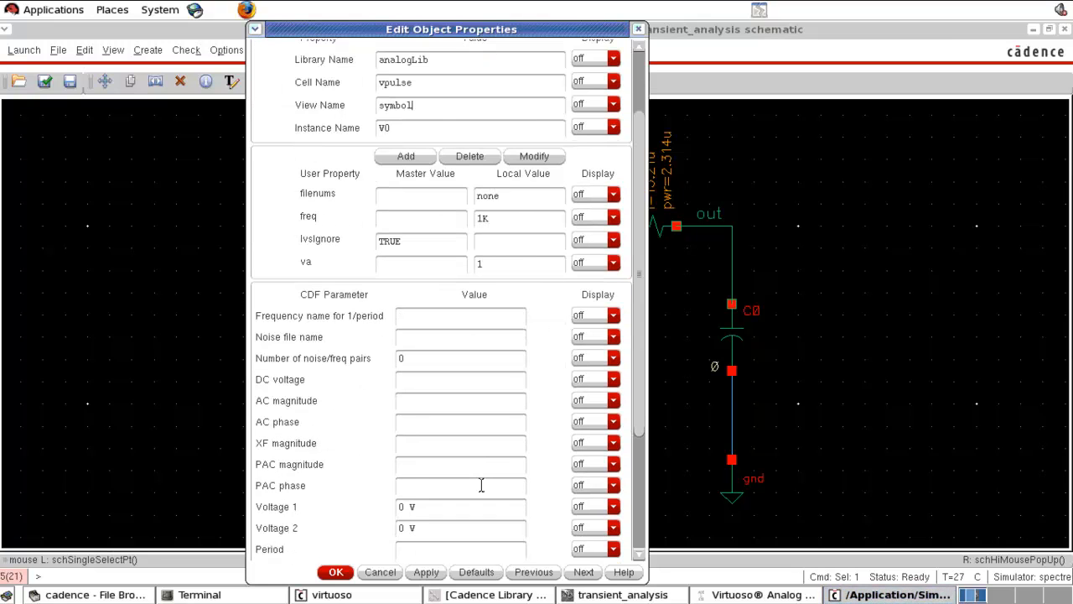
scroll(481, 484, down, 2)
drag(403, 436, 377, 438)
text(5)
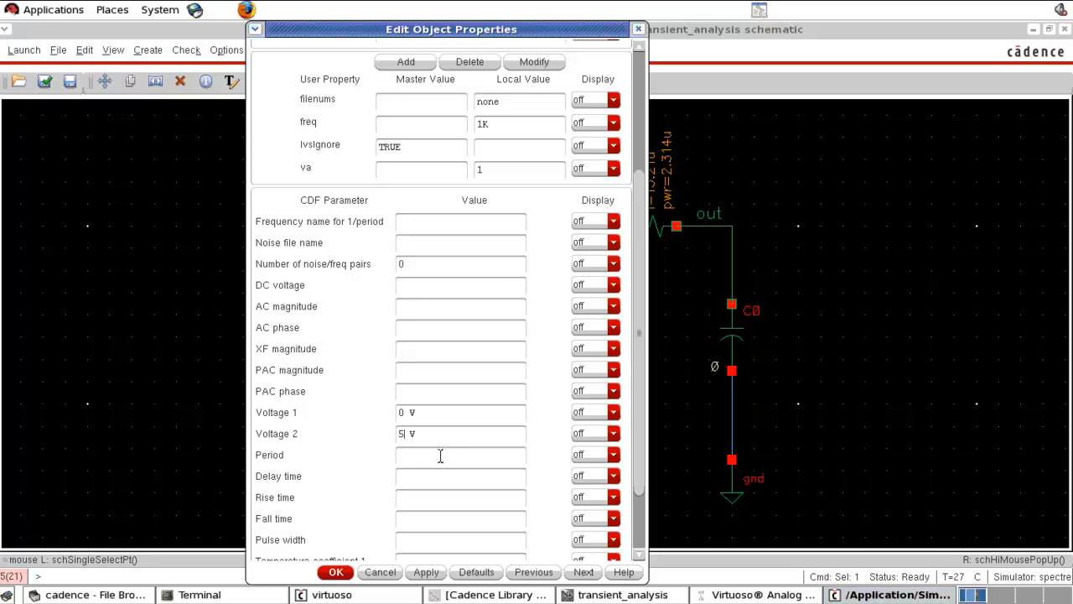
click(424, 456)
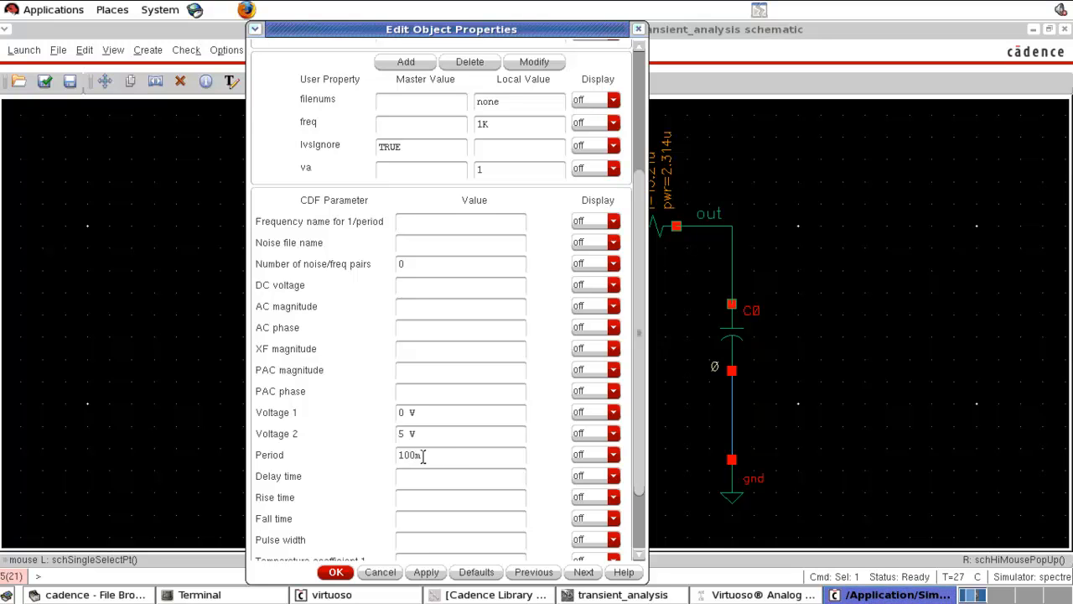
click(337, 571)
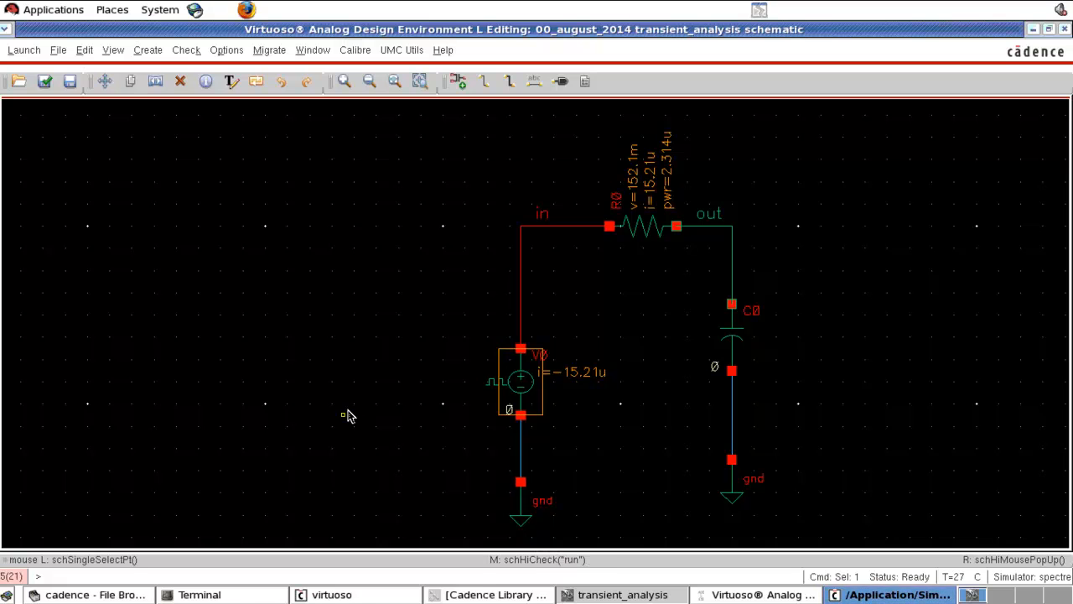
Rerun the simulation with the pulse source and zoom the /in and /out traces to one pulse at about 393–476 ms.
click(738, 595)
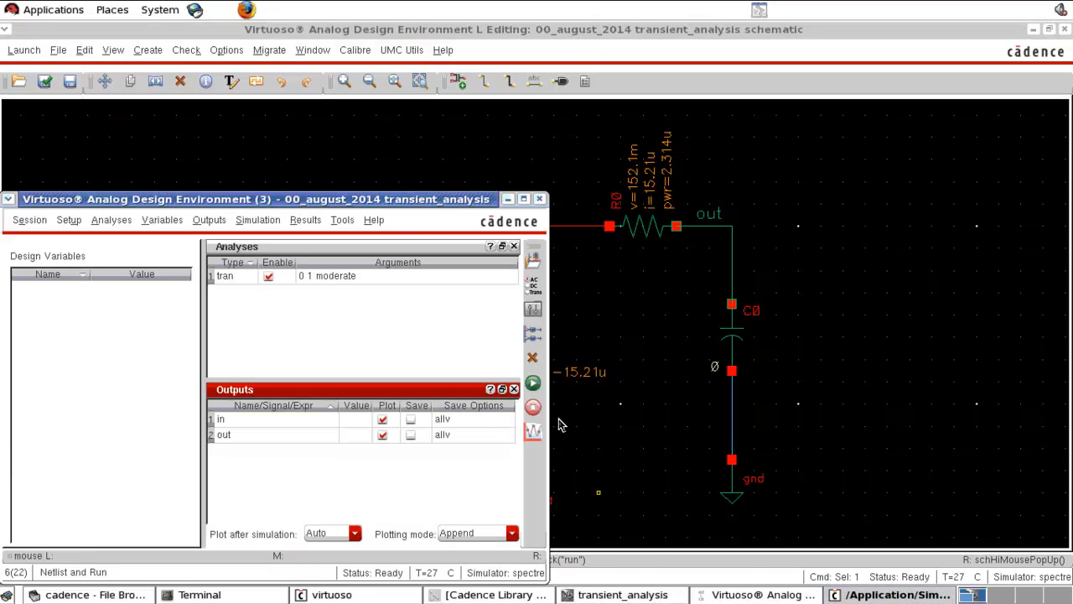
click(532, 386)
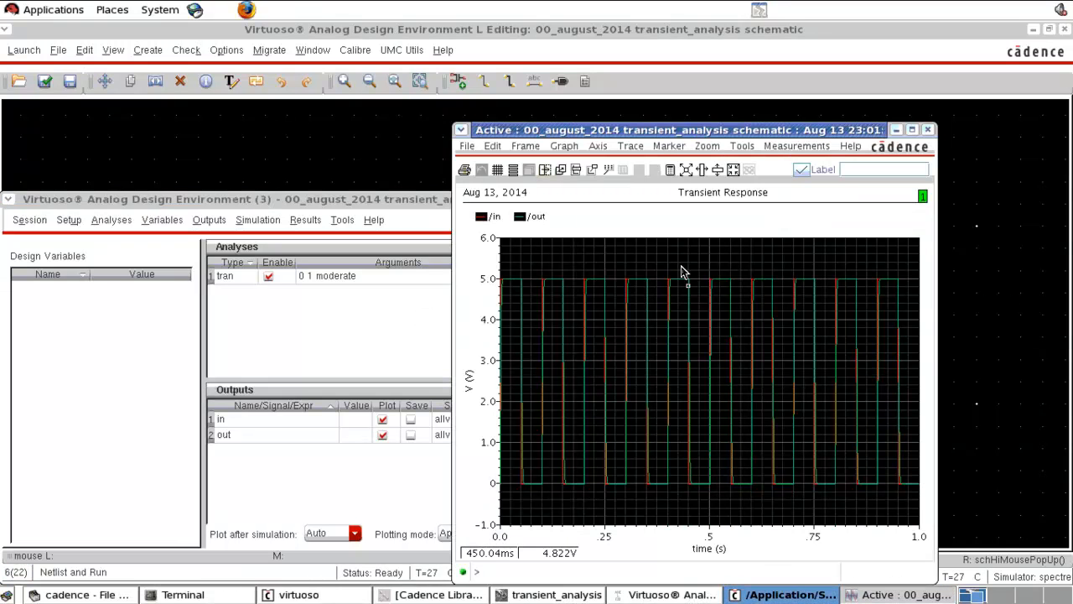
drag(658, 249, 739, 560)
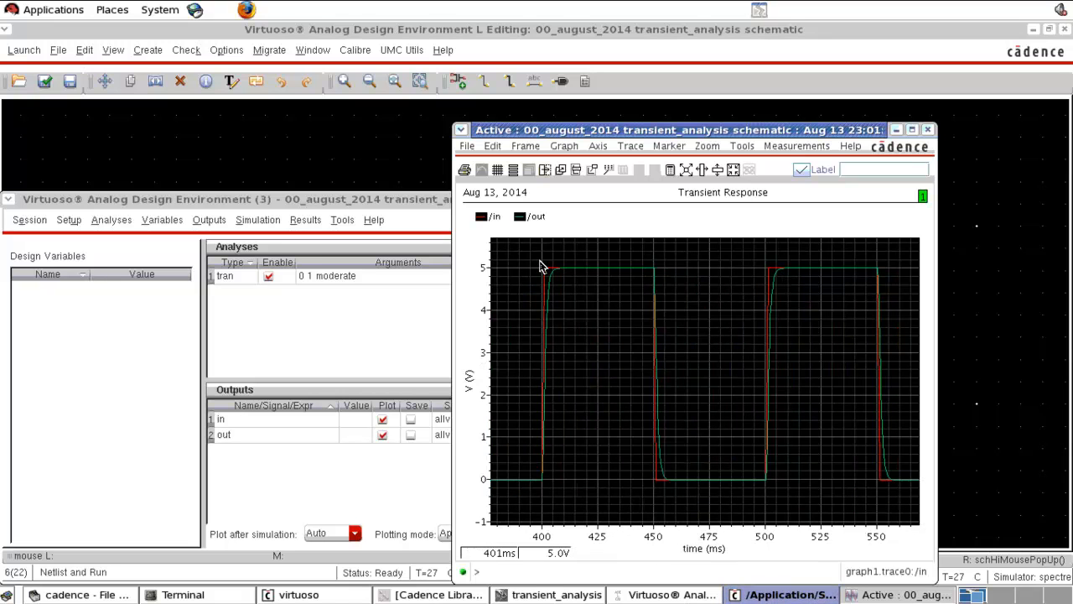
drag(526, 252, 711, 553)
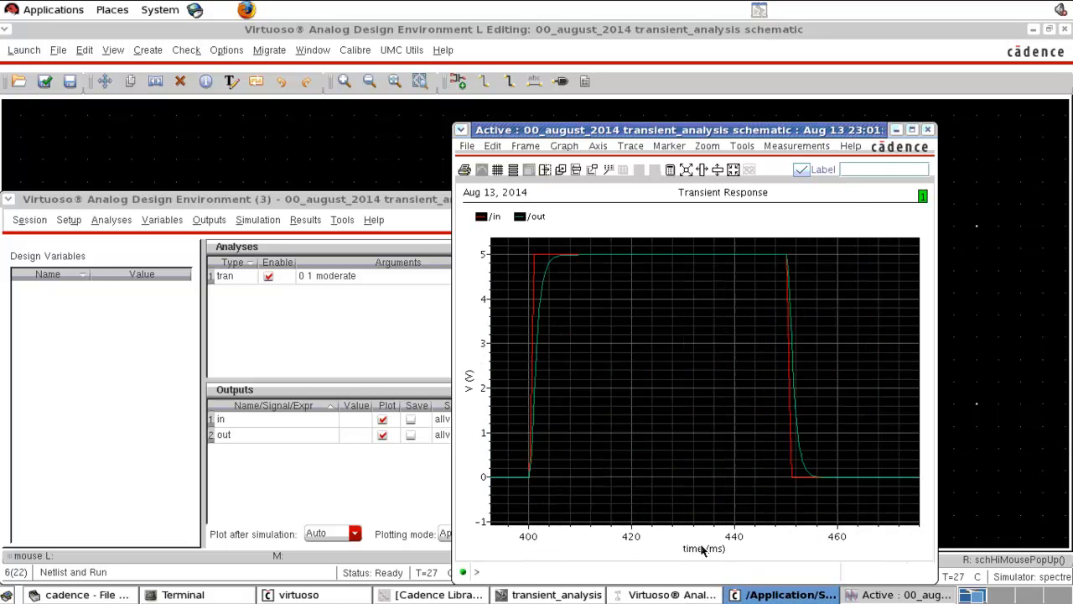
Enlarge the plot, examine how /out follows the rising edge of /in, and close the plot.
click(912, 129)
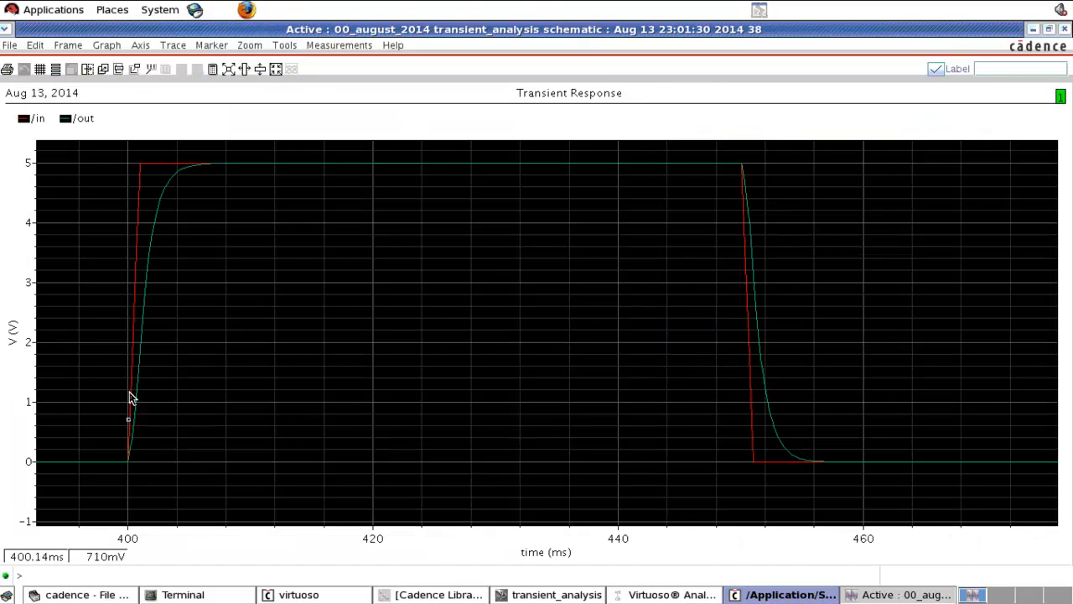
click(165, 191)
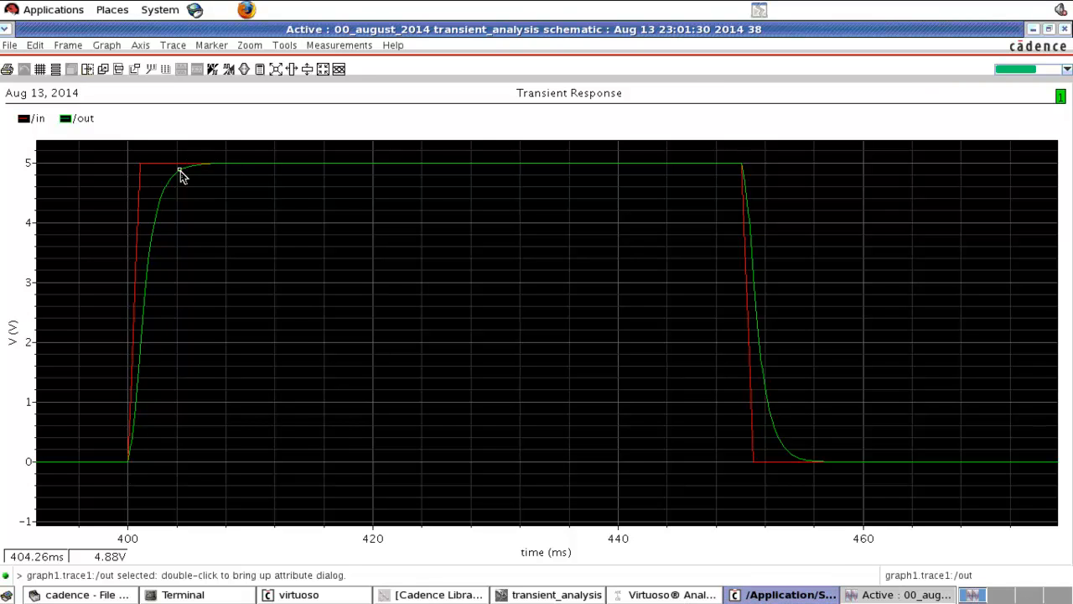
click(1064, 29)
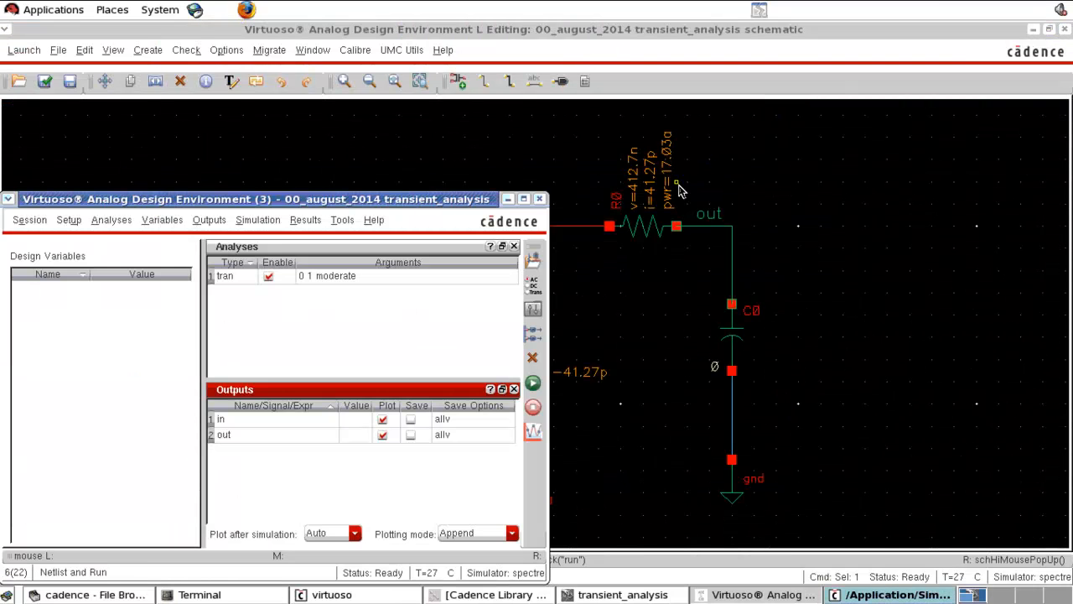
Set the period of pulse source V0 to 10m s, and check and save the schematic.
click(620, 330)
double_click(527, 386)
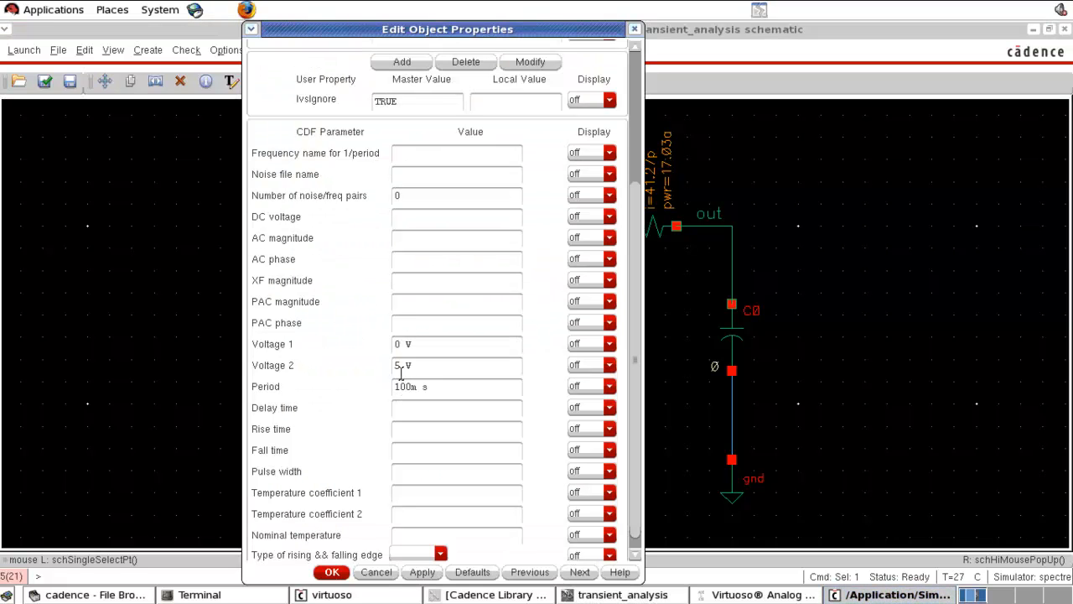
click(335, 569)
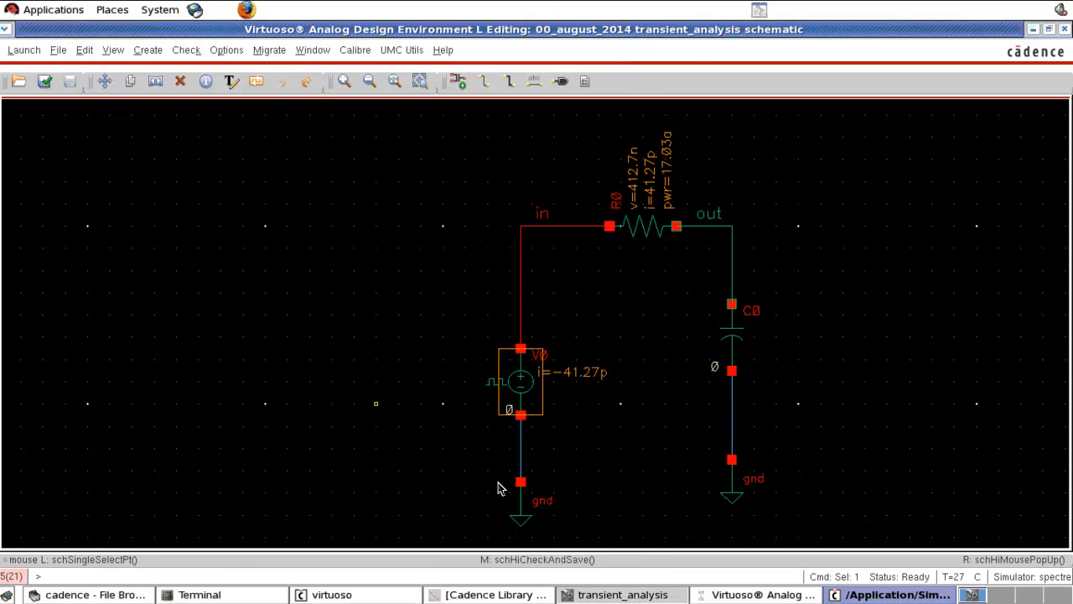
Rerun the simulation with the shorter period, inspect the /out charging curve at about 417–438 ms, and close the plot.
click(722, 596)
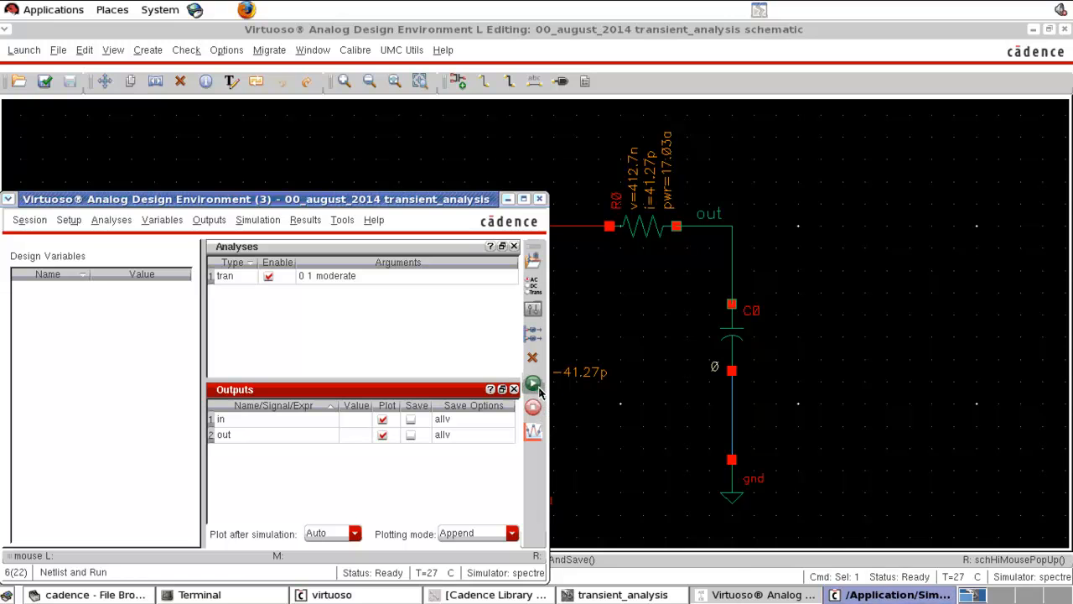
click(537, 388)
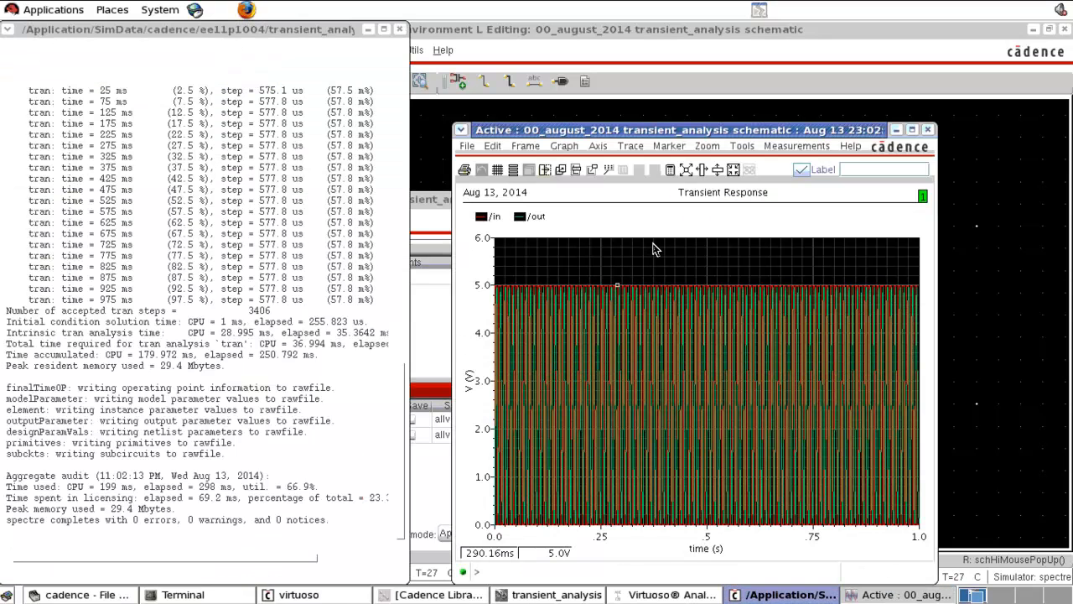
right_drag(655, 249, 709, 562)
right_drag(653, 265, 739, 503)
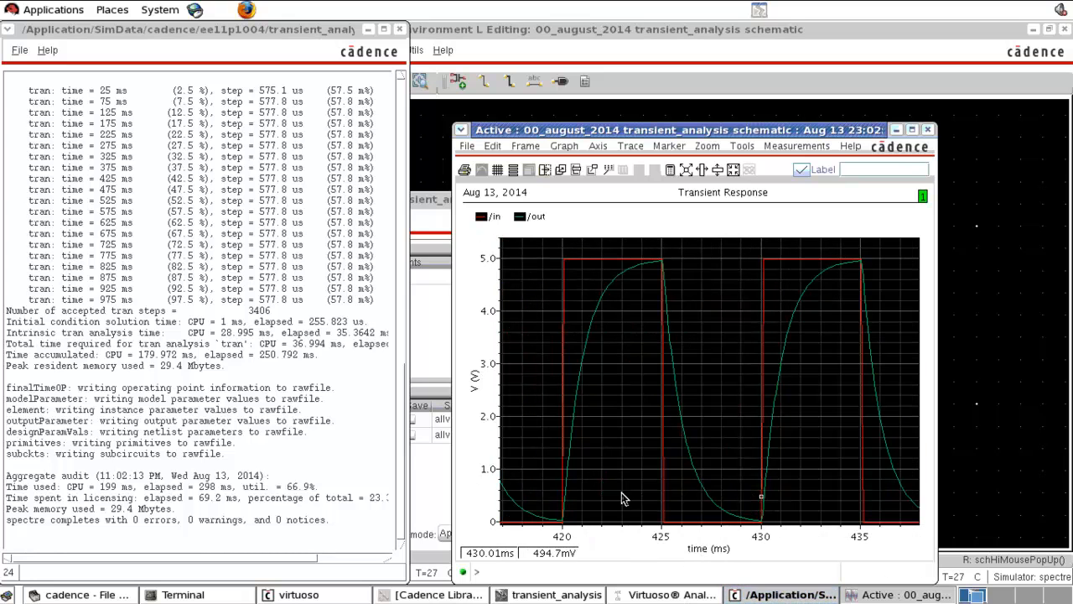
click(629, 275)
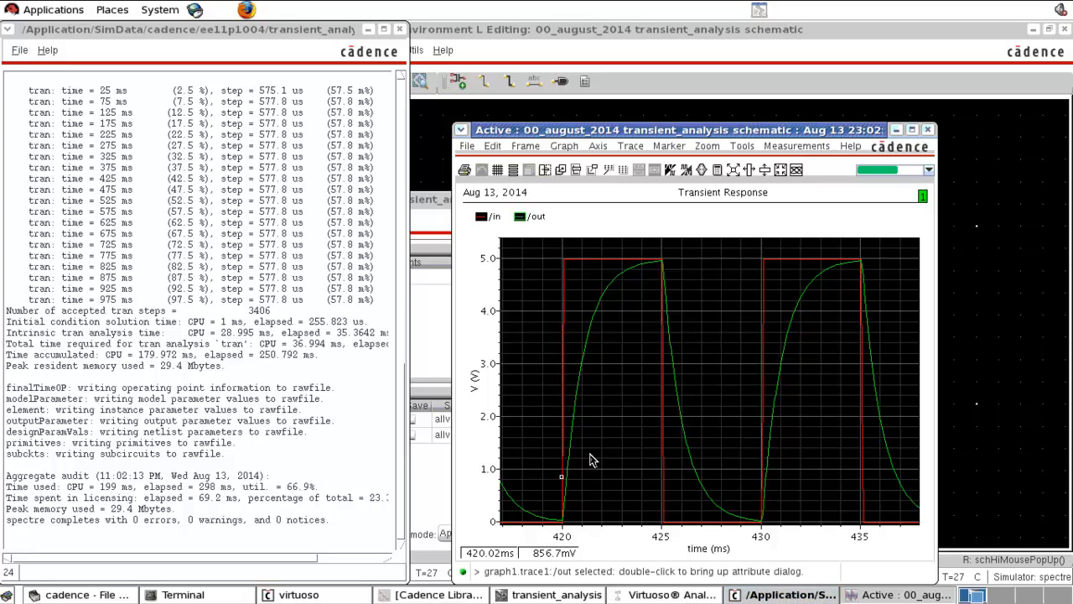
click(929, 130)
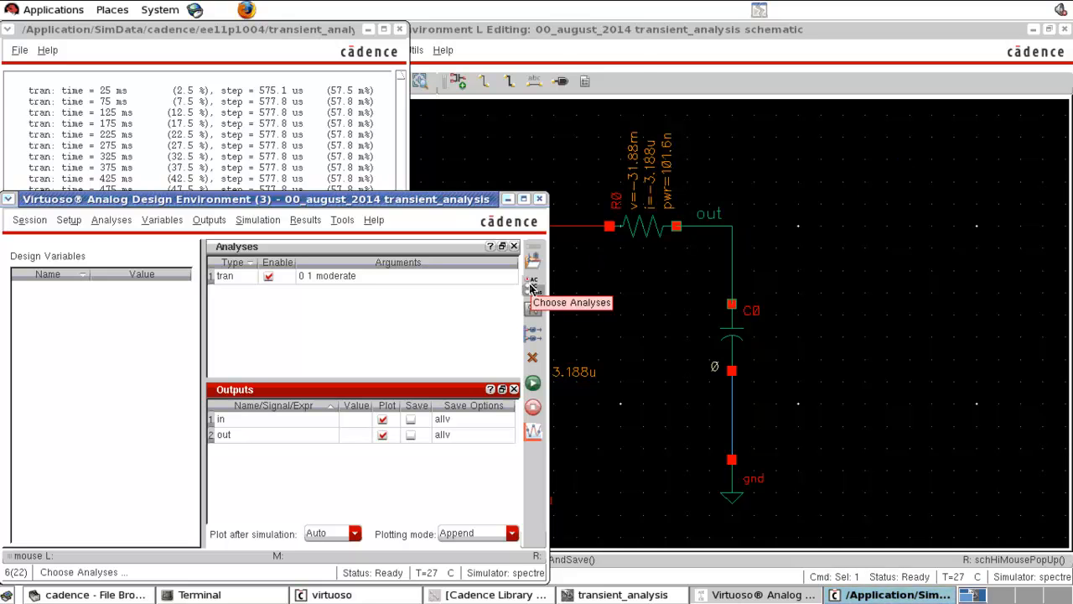
Review the transient analysis's stop time and accuracy defaults (conservative, moderate, liberal) without changing them.
click(533, 285)
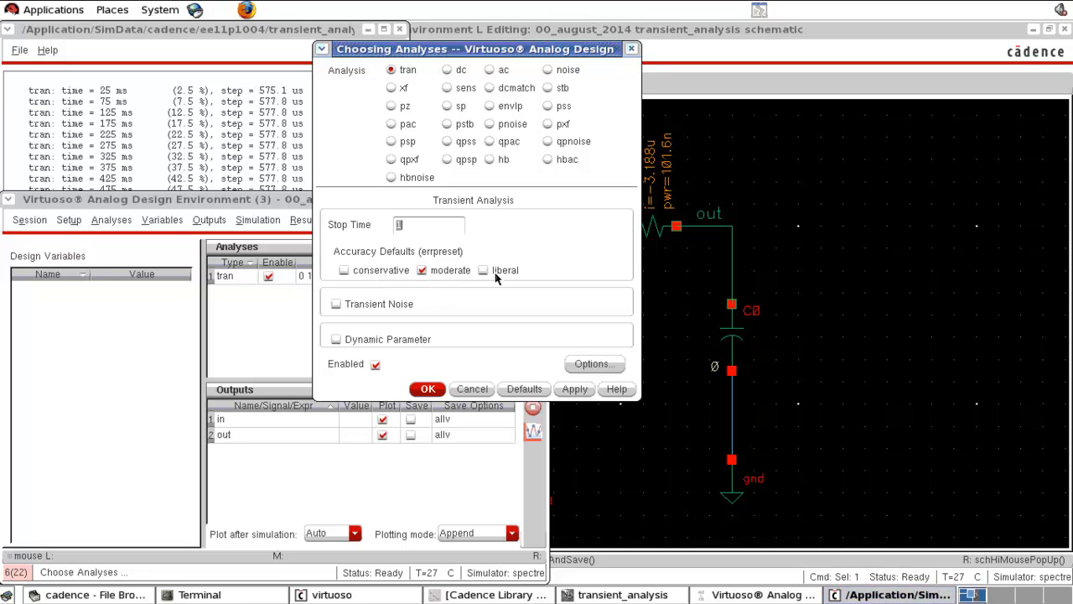
click(474, 394)
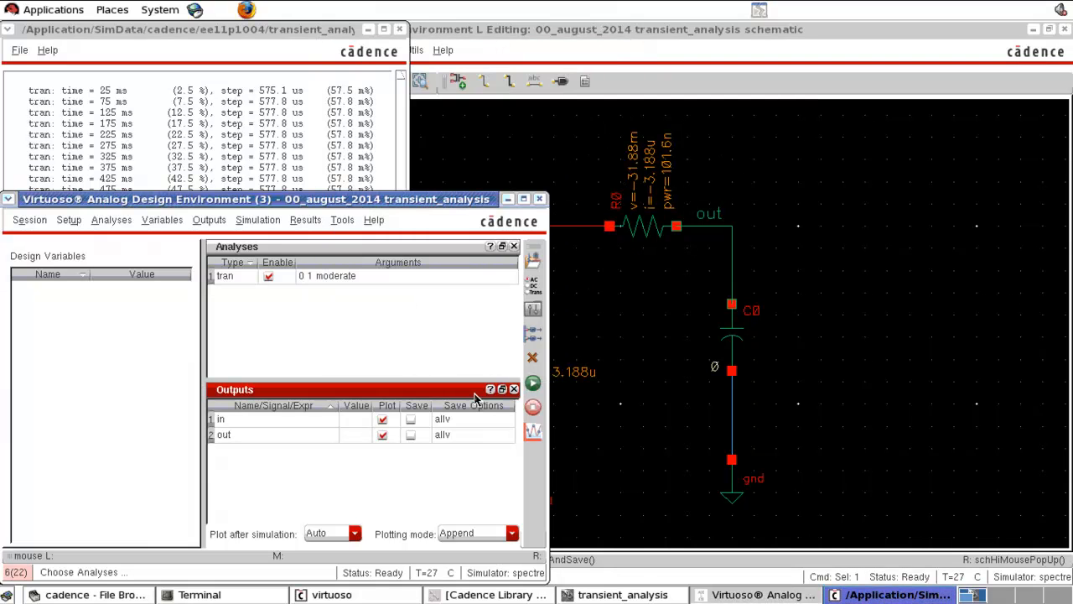
click(534, 285)
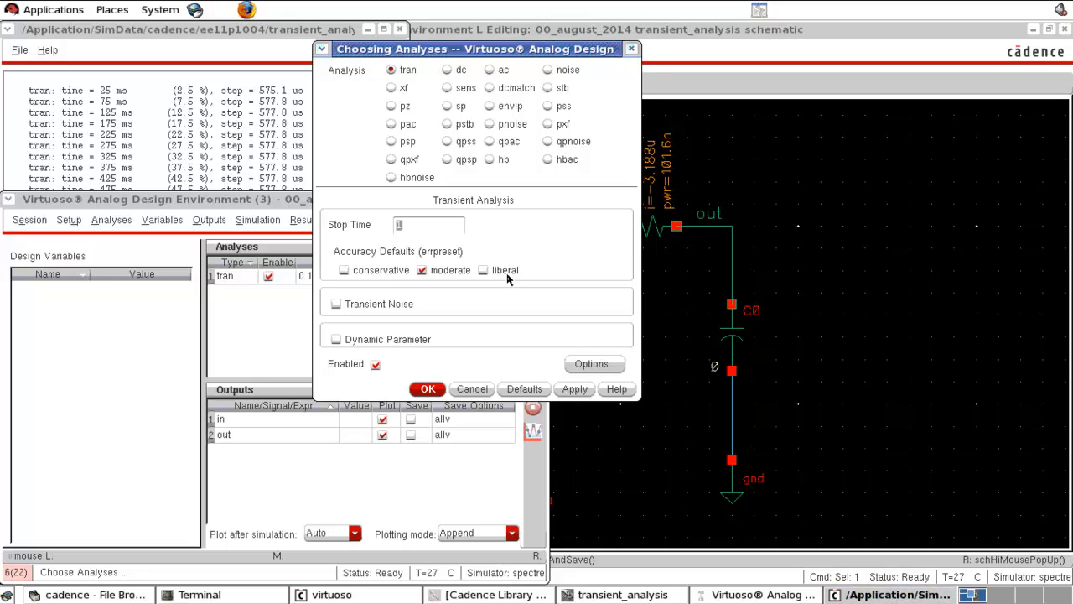
click(482, 390)
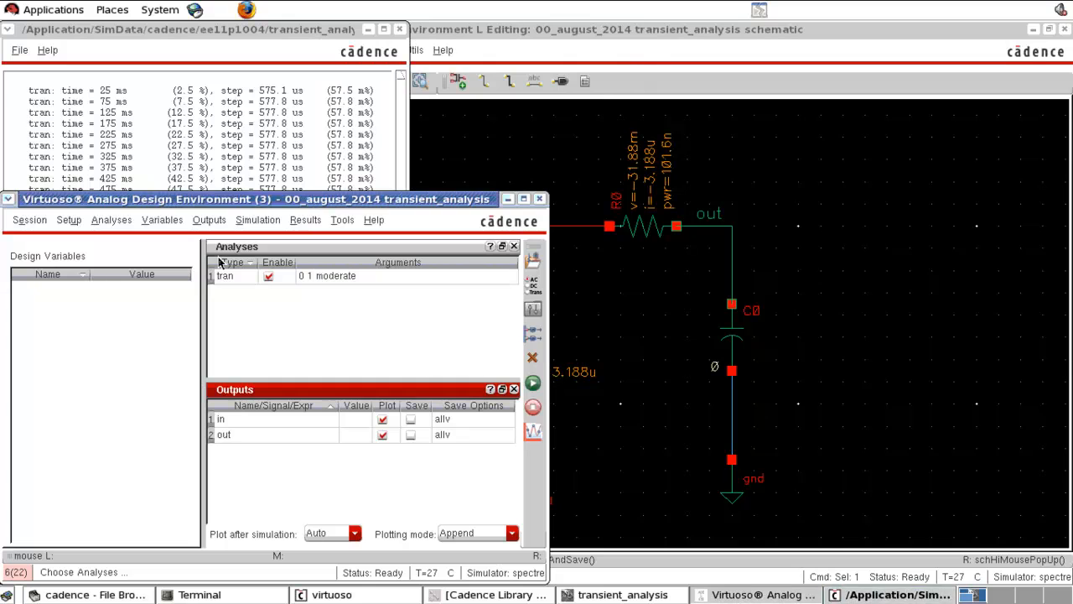
Set the signals to output to selected instead of allpub in the output save options.
click(204, 221)
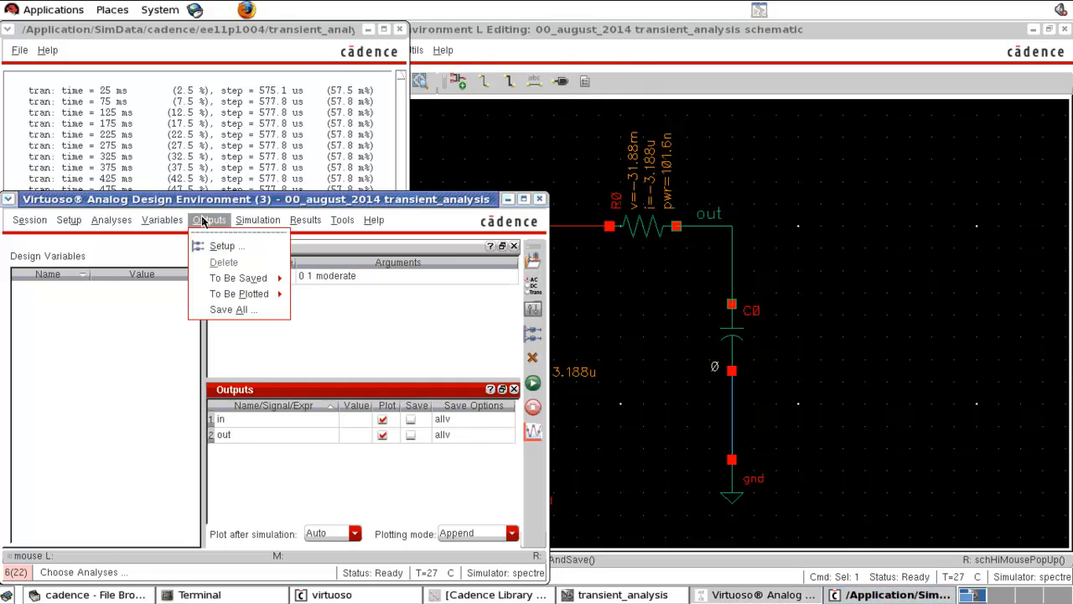
click(230, 311)
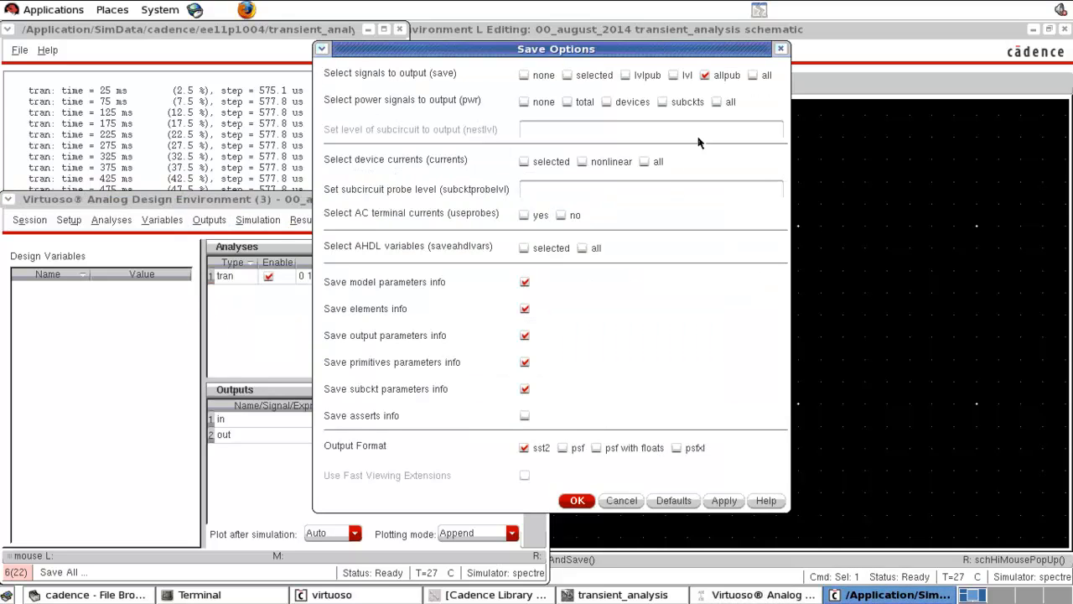
click(704, 75)
click(588, 81)
click(578, 500)
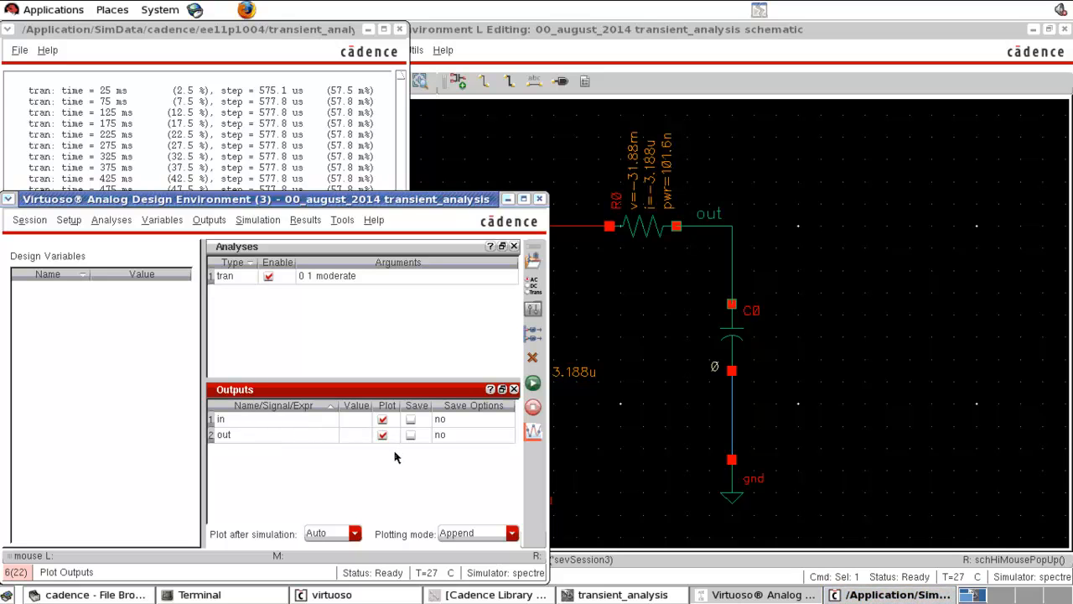
Set the signals to output back to allpub in the output save options.
click(206, 223)
click(232, 309)
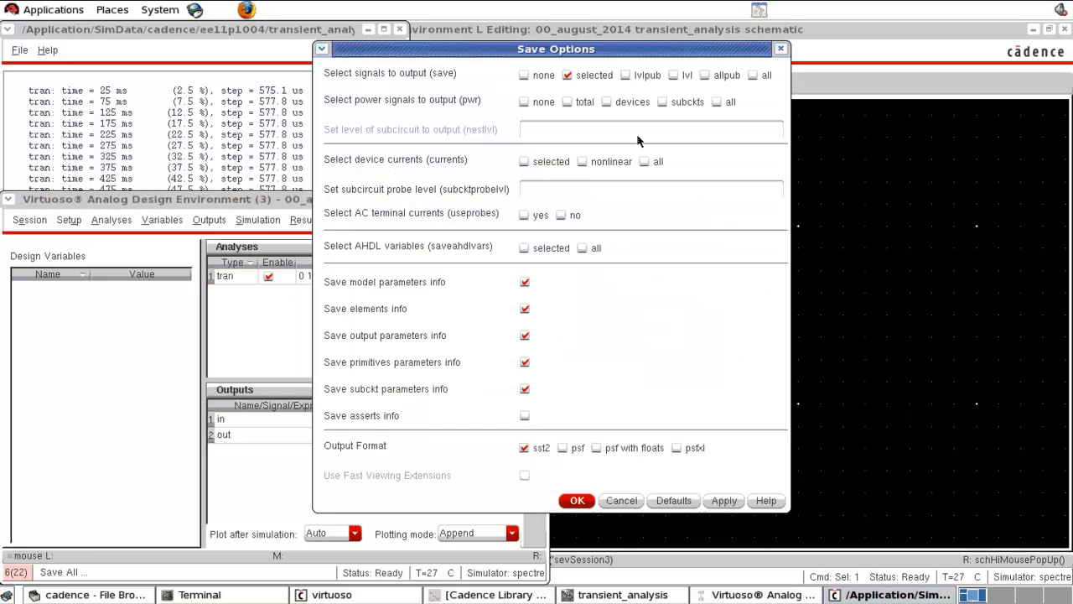
click(705, 75)
click(578, 500)
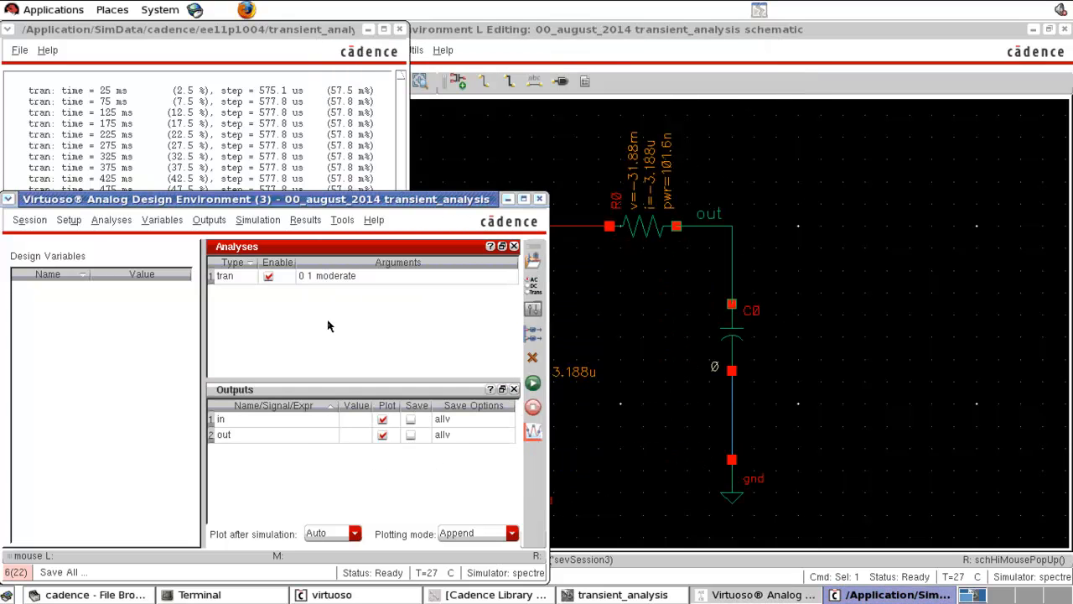
Review the properties of the inductor, the capacitor C0 and the series resistor in the RLC schematic without changing them.
click(798, 186)
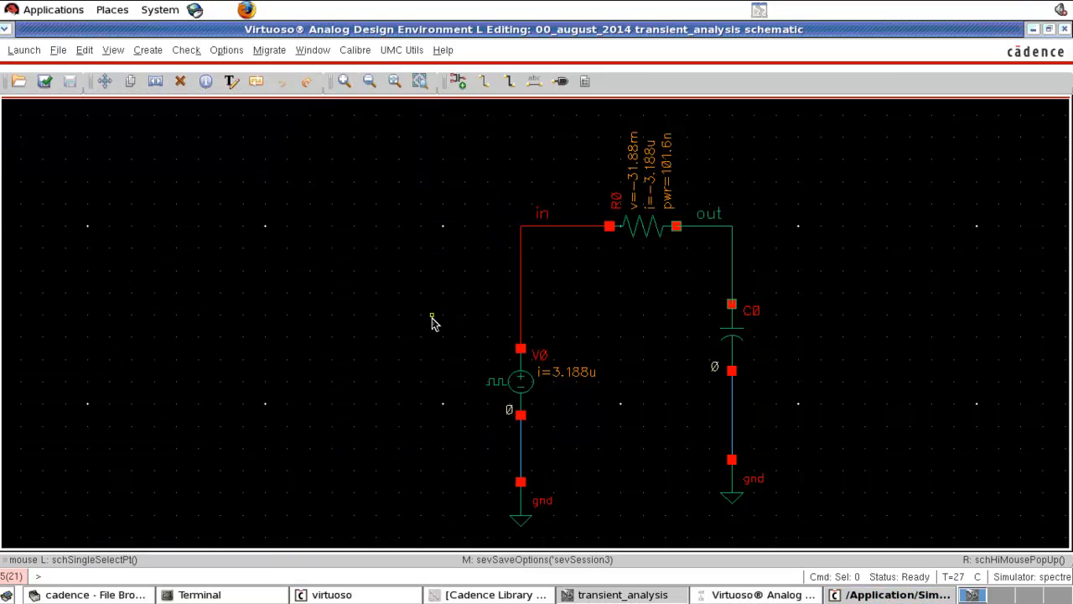
key(f)
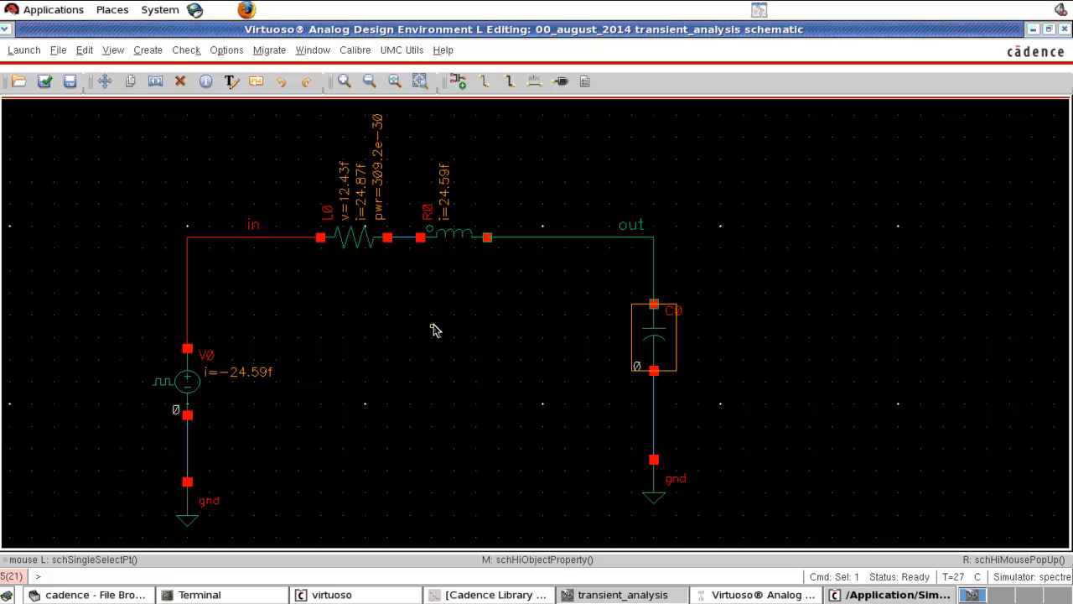
click(434, 330)
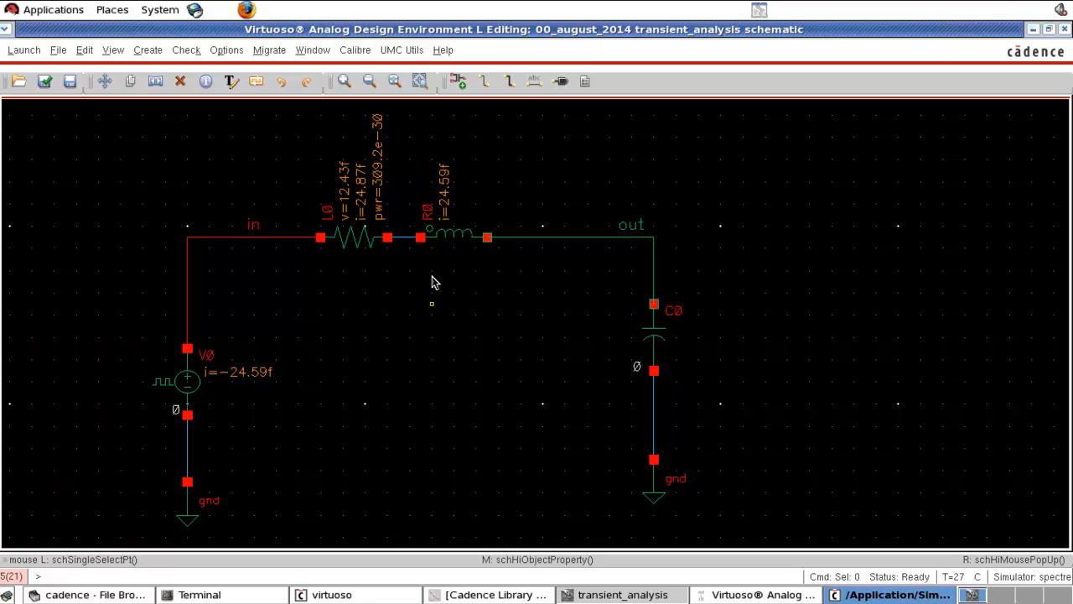
key(q)
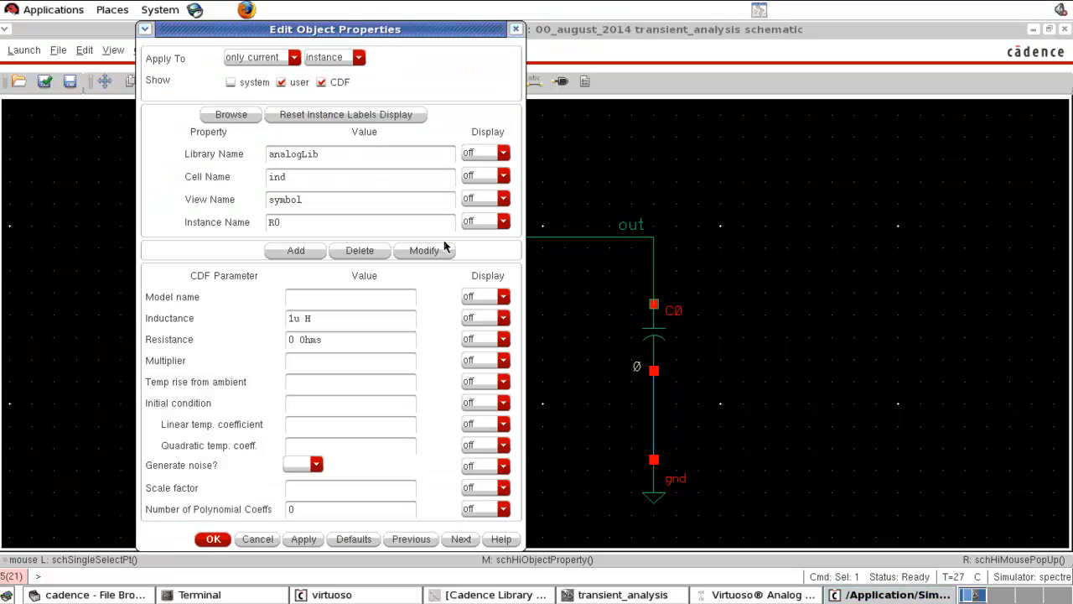
click(514, 31)
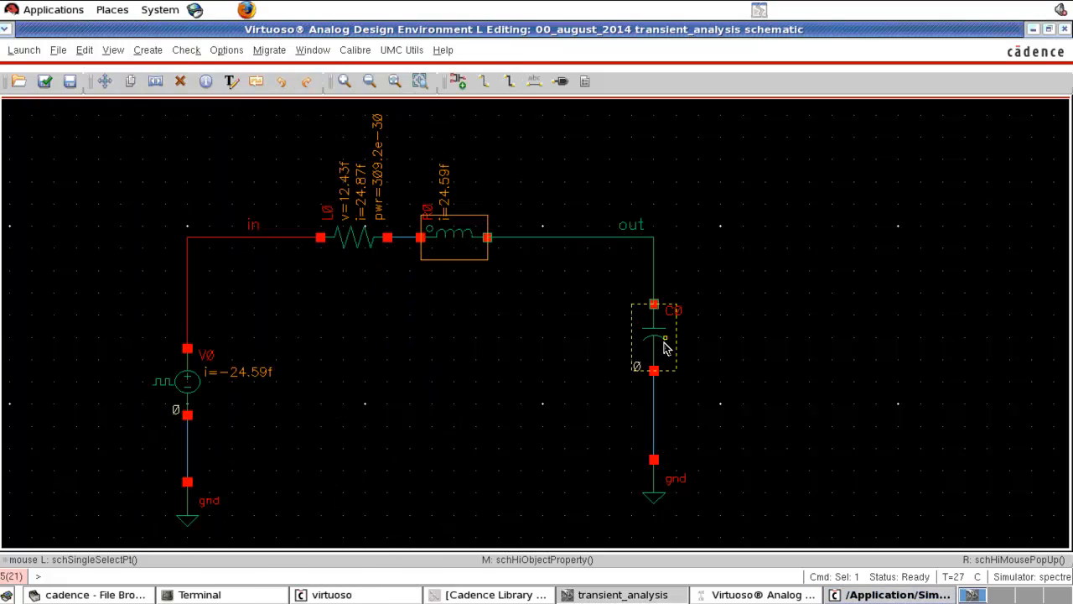
middle_click(667, 345)
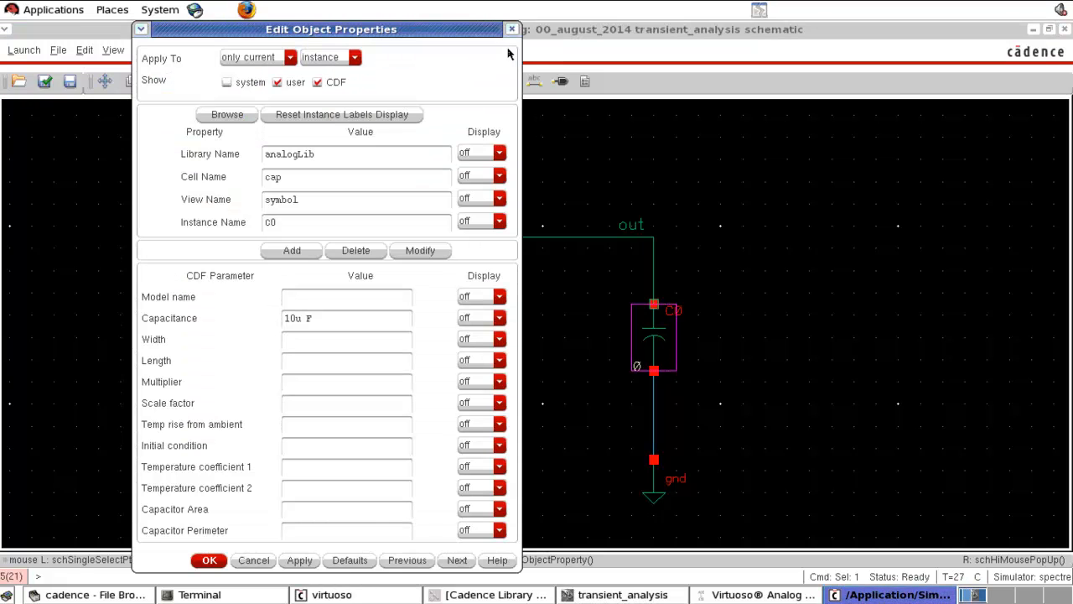
click(512, 30)
middle_click(336, 230)
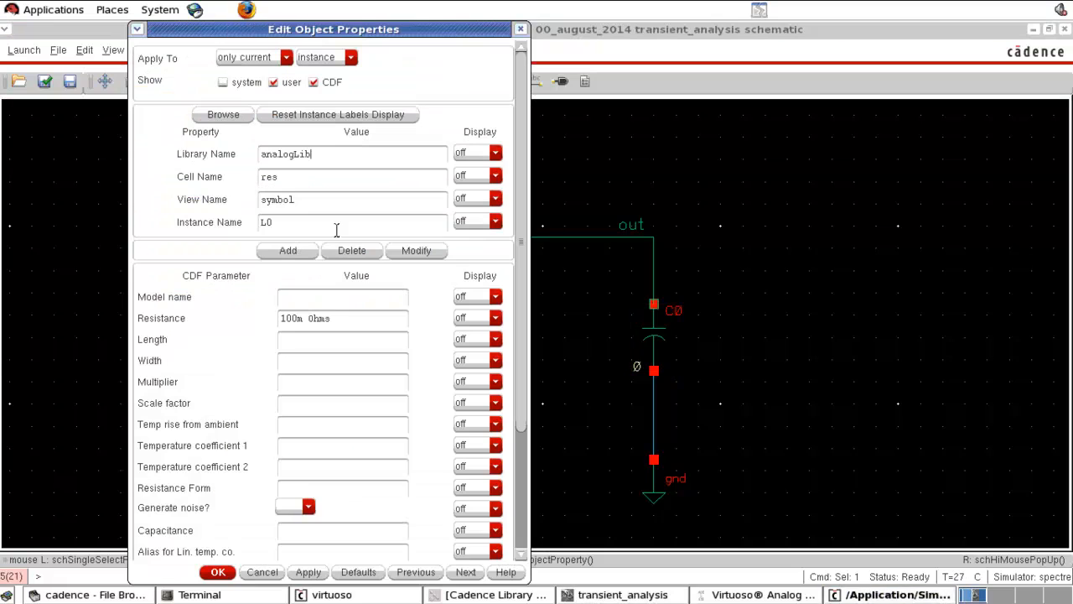
click(269, 576)
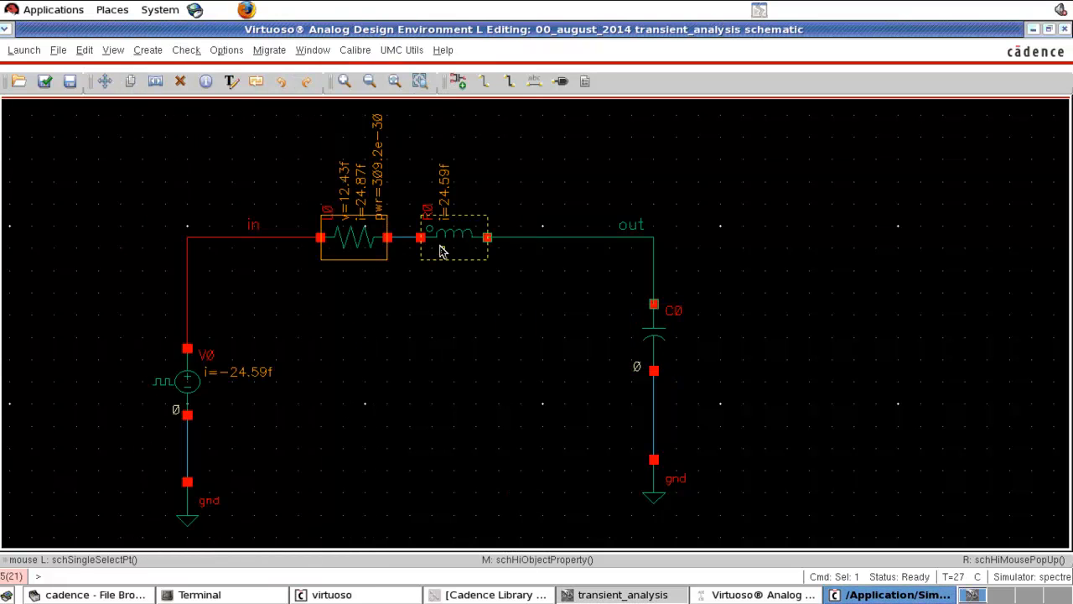
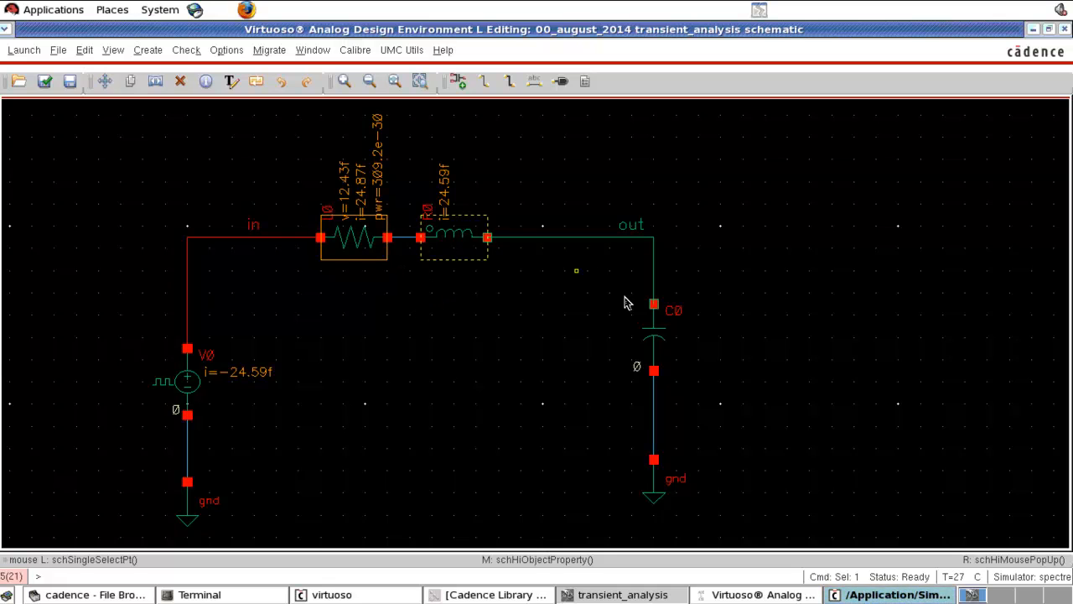
Review the pulse source V0's voltage levels, period, delay, rise and fall times and pulse width.
click(172, 400)
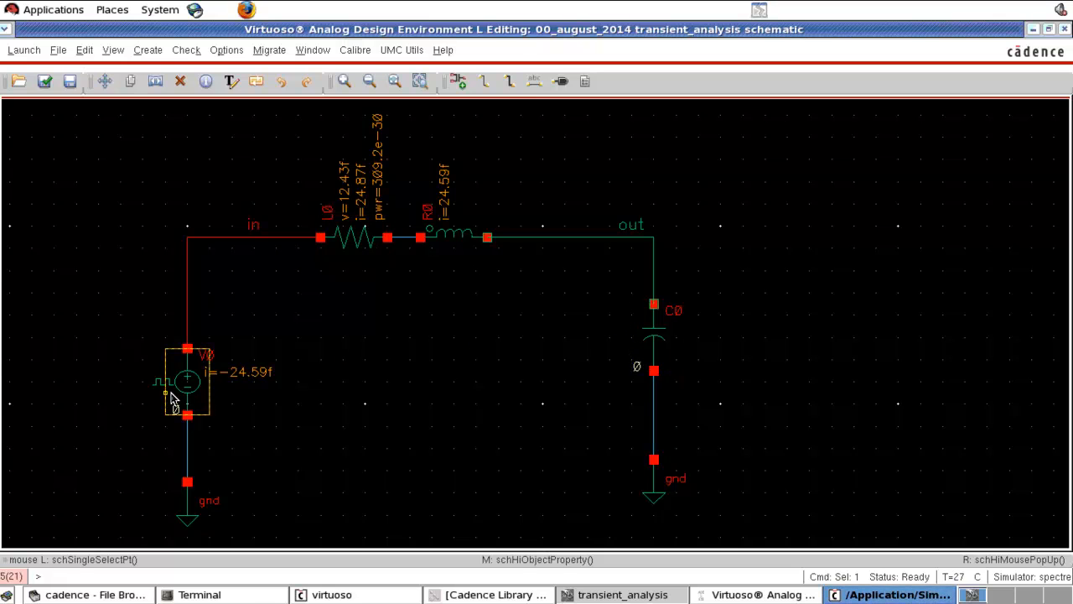
key(q)
scroll(305, 370, down, 3)
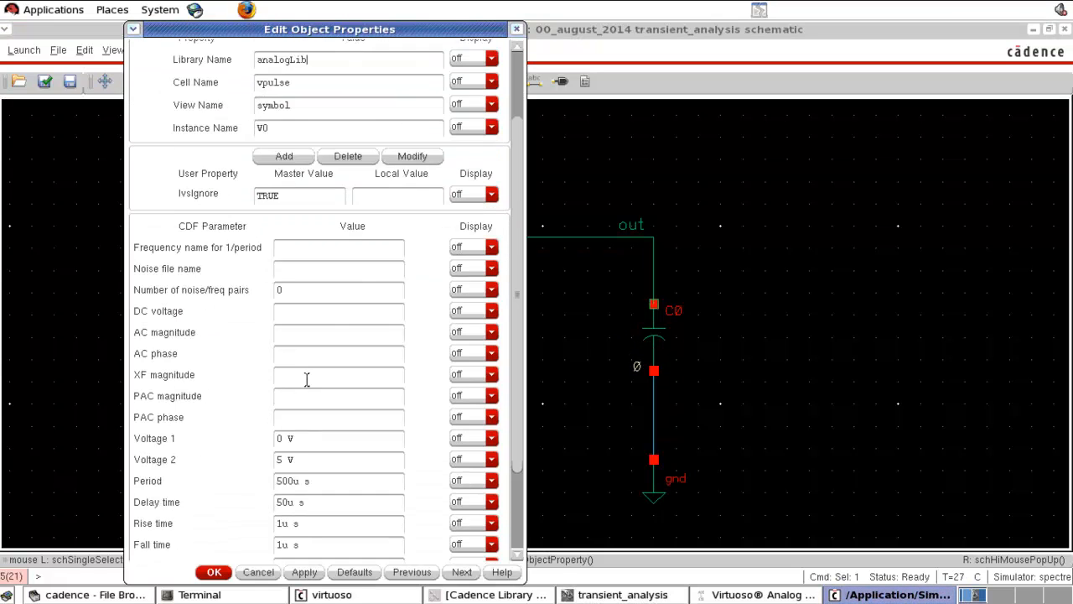
scroll(306, 380, down, 1)
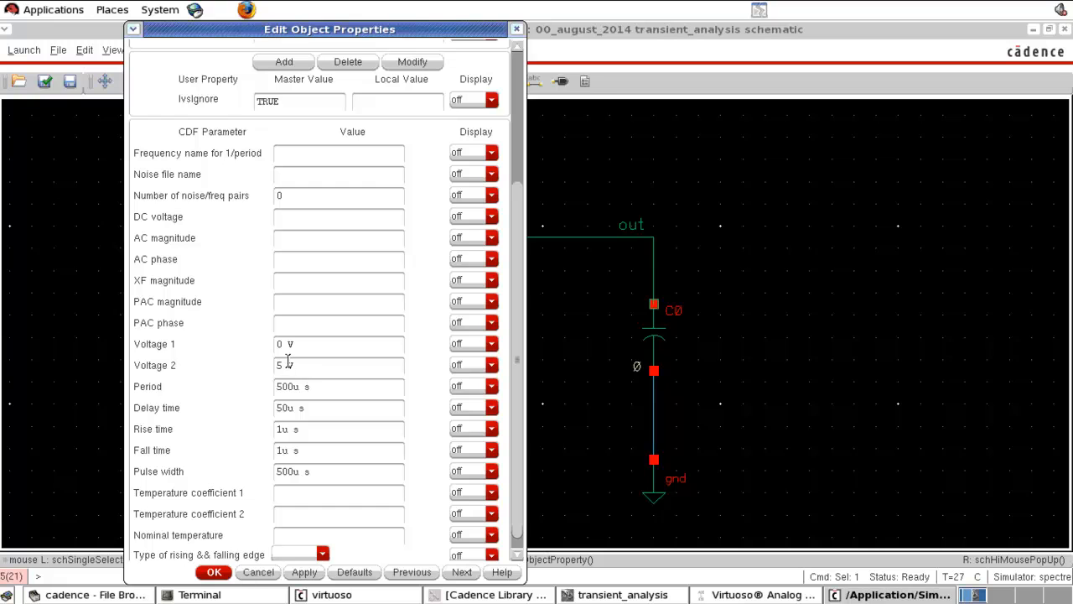
click(214, 574)
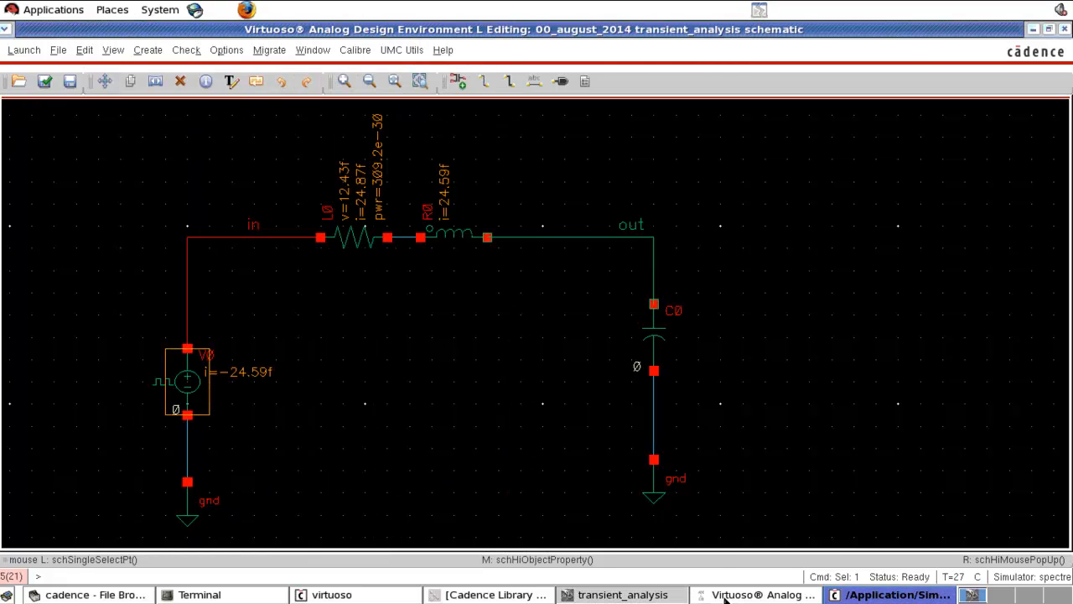
Run the transient simulation of the RLC circuit, inspect the /in and /out step response enlarged, and close the plot.
click(726, 595)
click(532, 385)
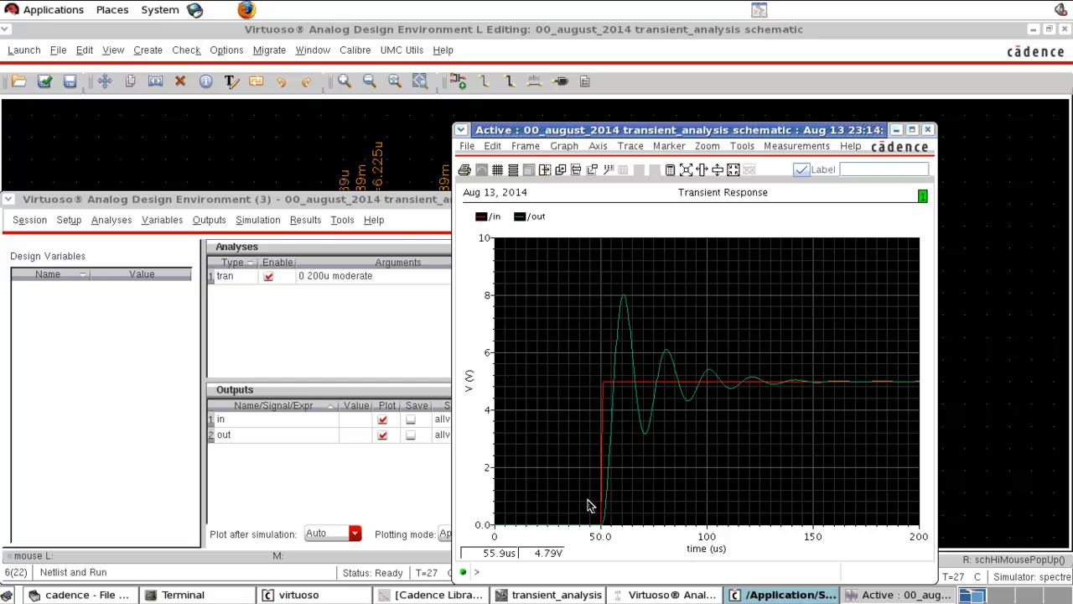
click(598, 454)
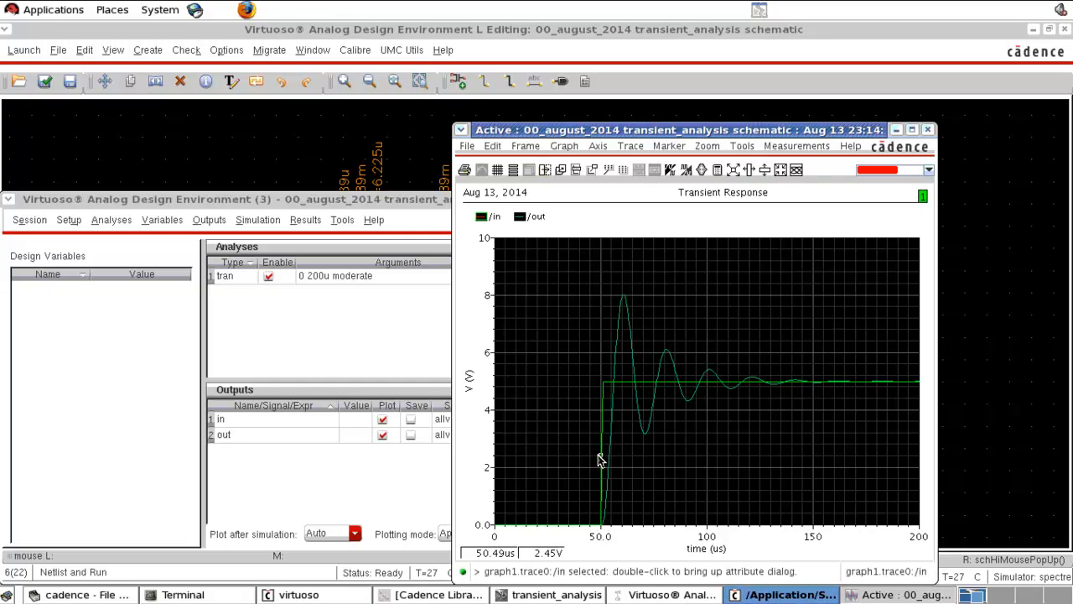
click(737, 470)
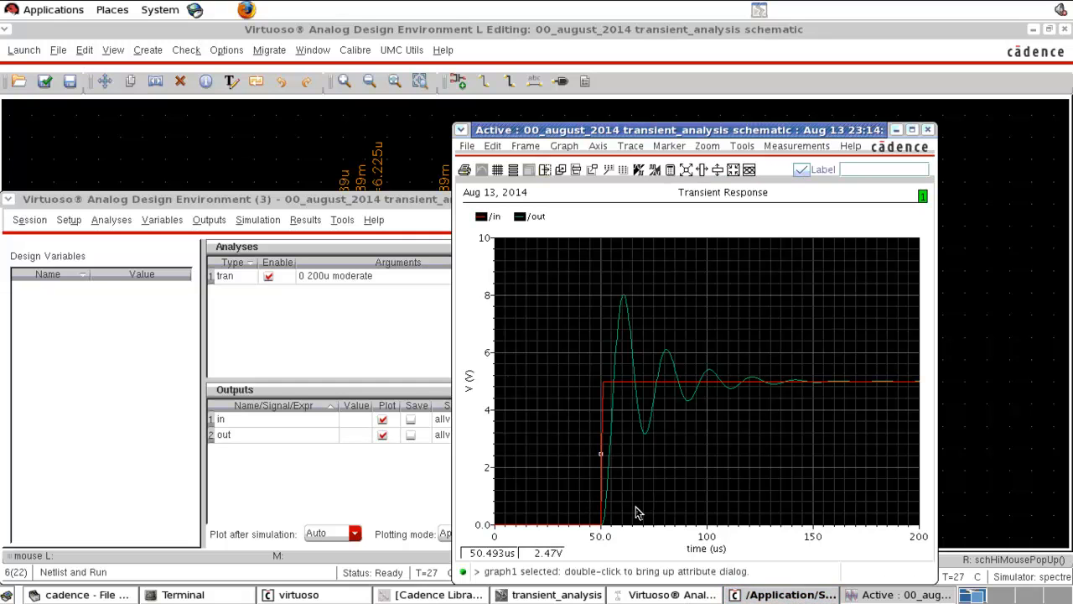
click(912, 130)
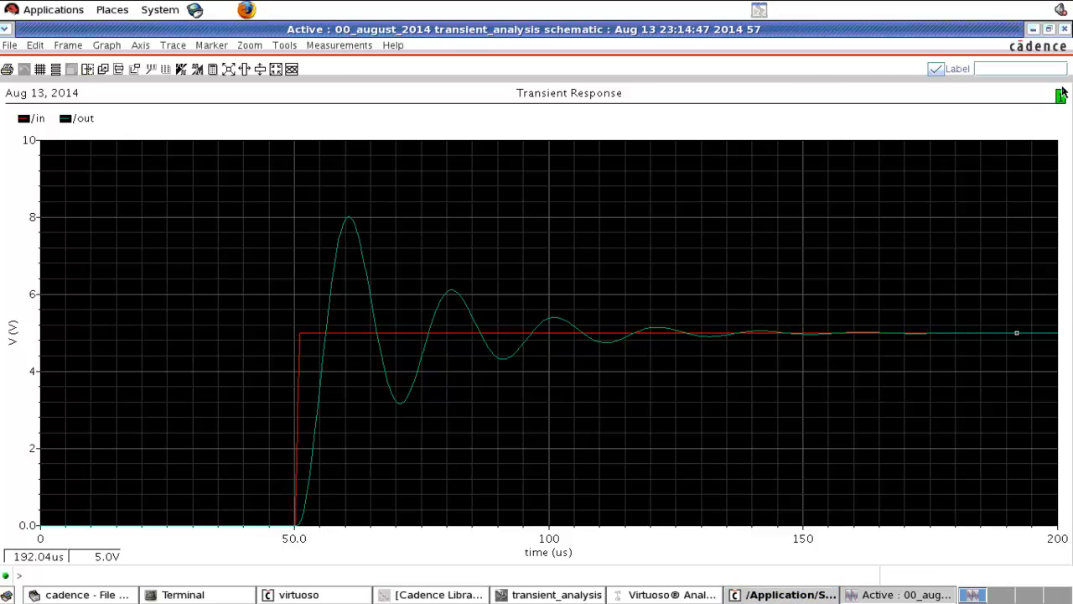
click(1064, 29)
Set the resistance of the series resistor between the source and the inductor to 10m Ohms.
click(690, 175)
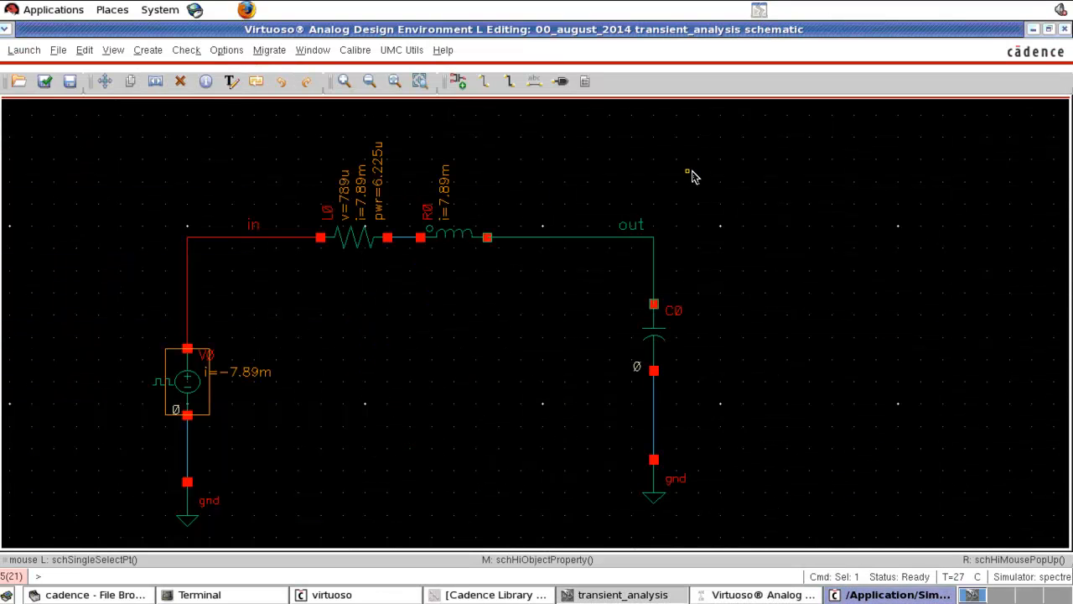
click(354, 254)
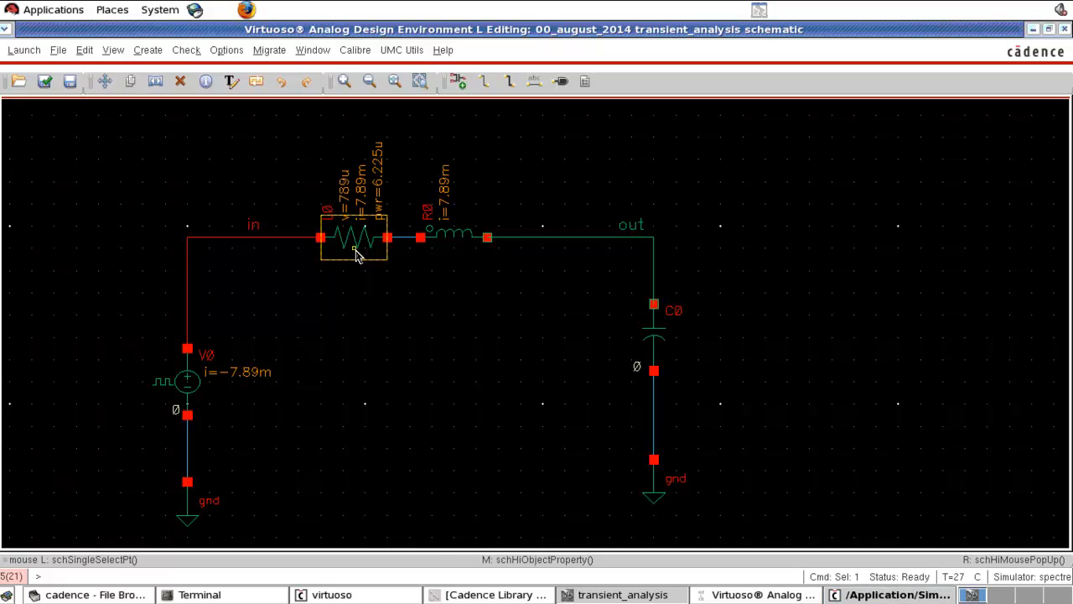
middle_click(355, 253)
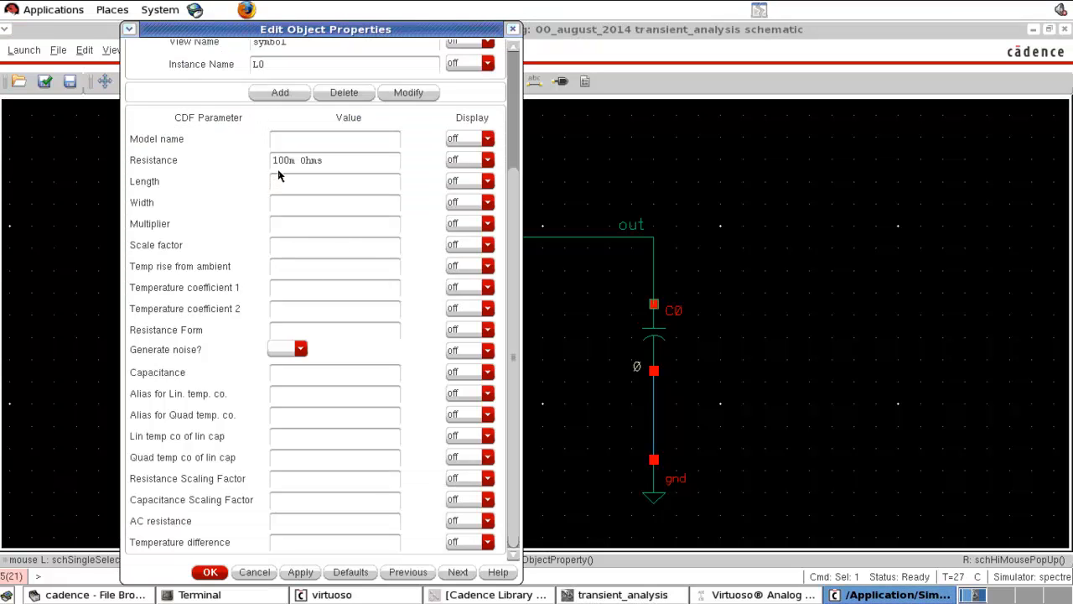
key(BackSpace)
click(211, 572)
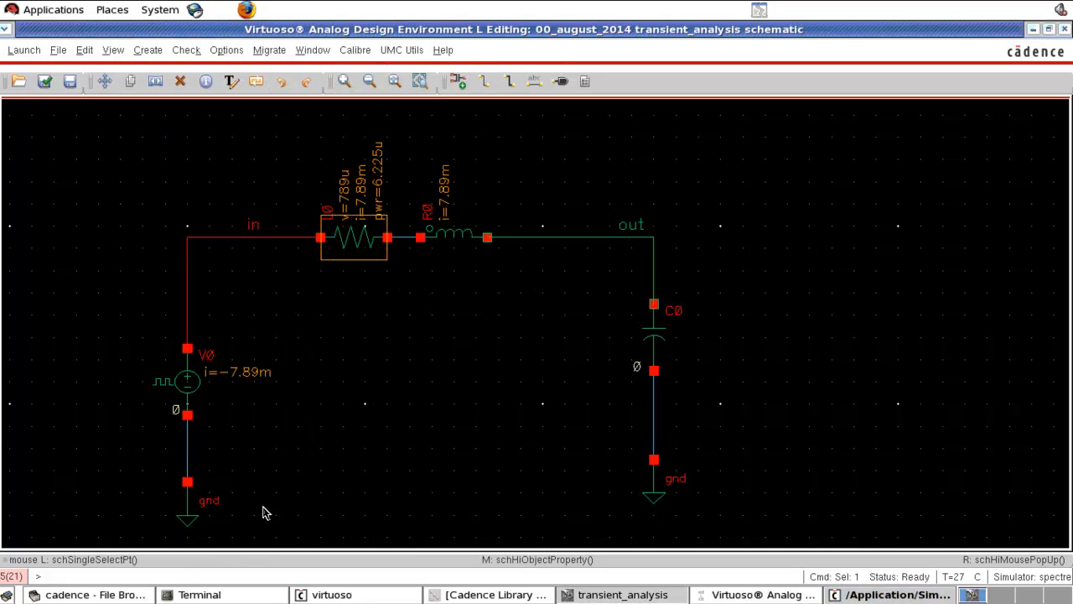
Rerun the transient simulation with the 10m Ohms resistor, view the /out ringing enlarged, and close the plot.
click(713, 595)
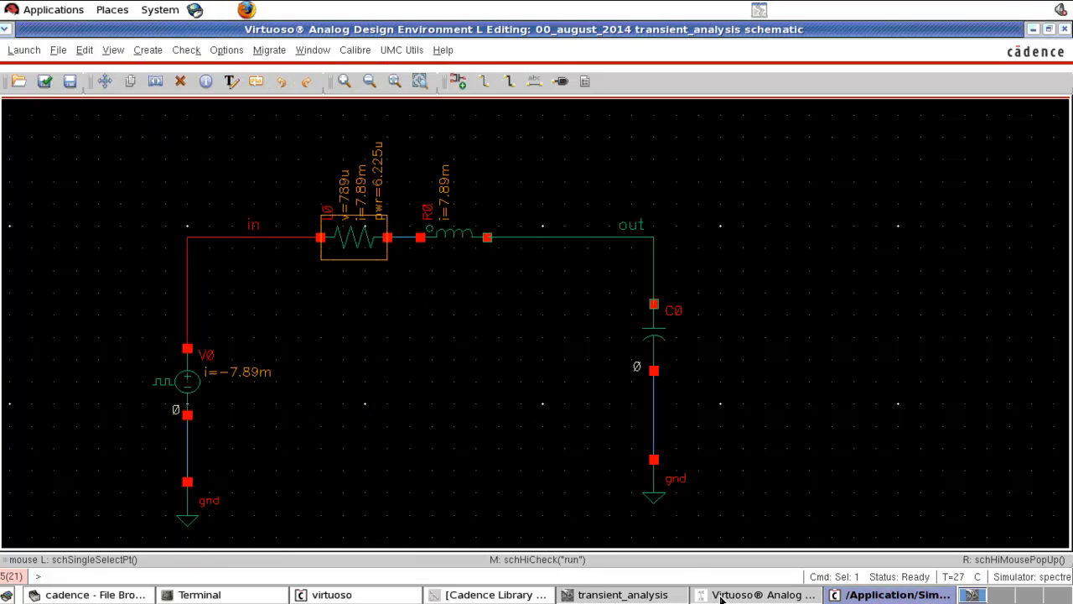
click(532, 385)
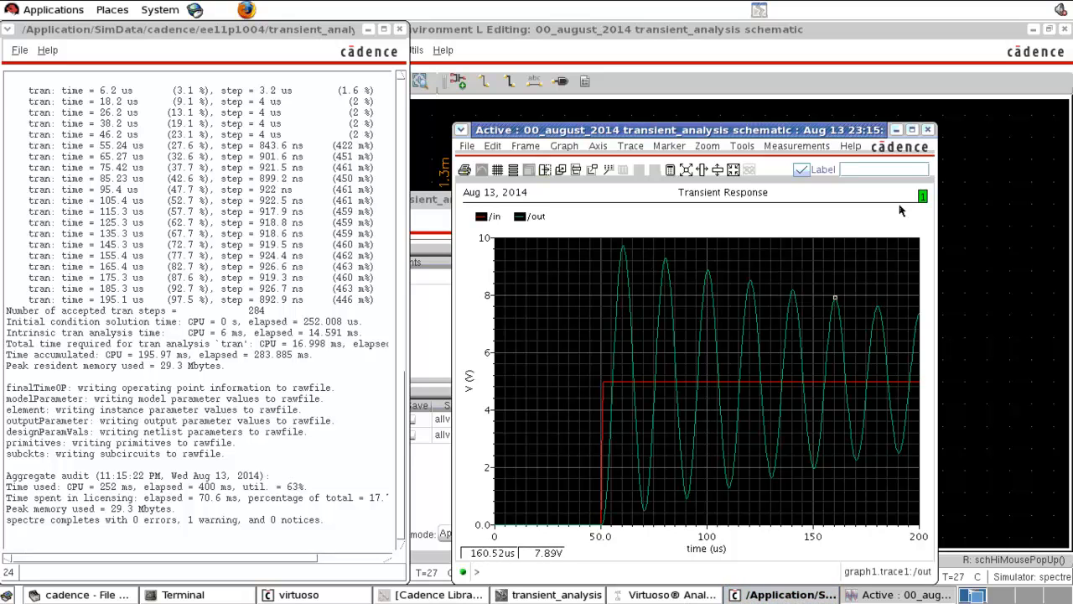
click(912, 130)
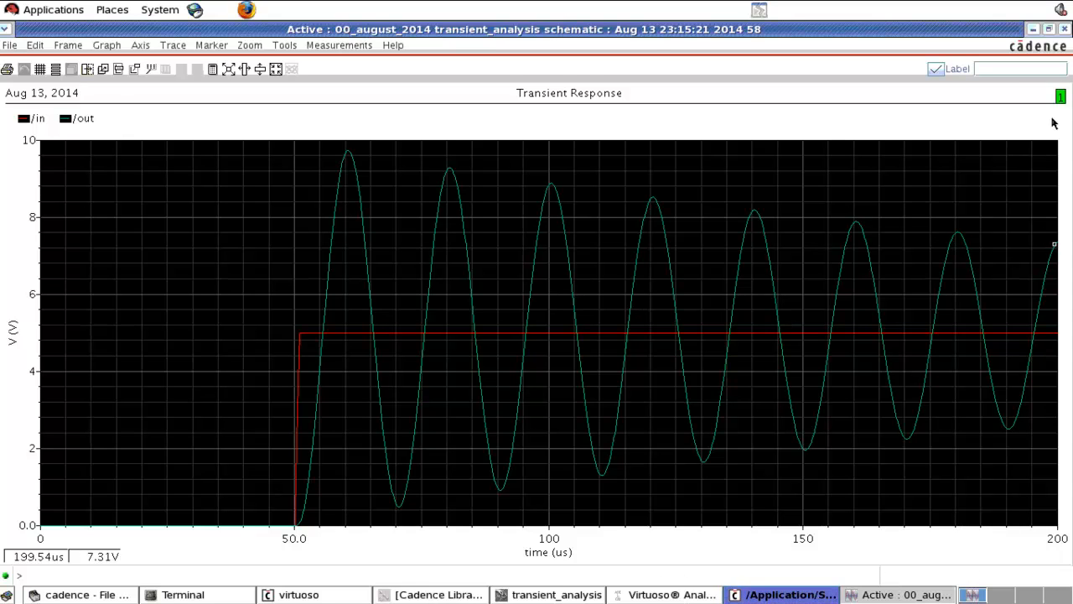
click(1065, 31)
Set the series resistor's resistance to 200m Ohms.
click(621, 176)
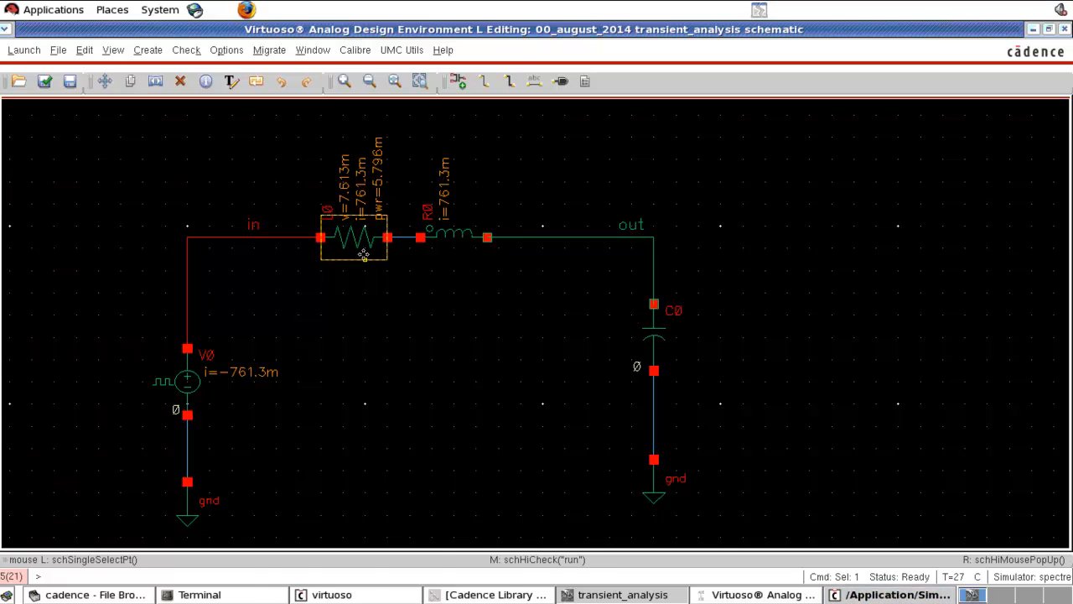
key(q)
scroll(296, 225, up, 3)
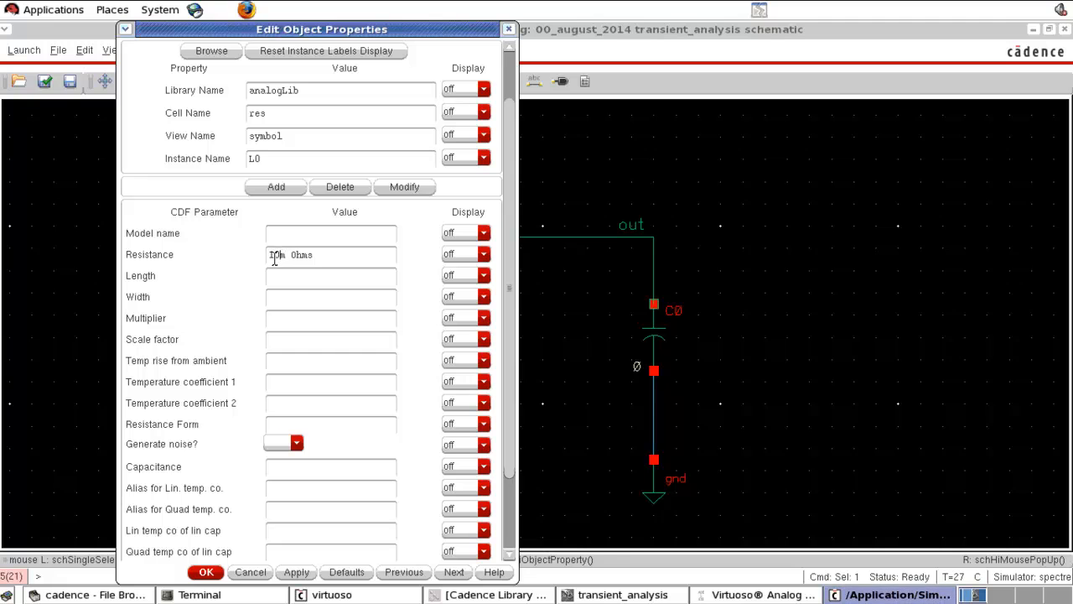
text(200)
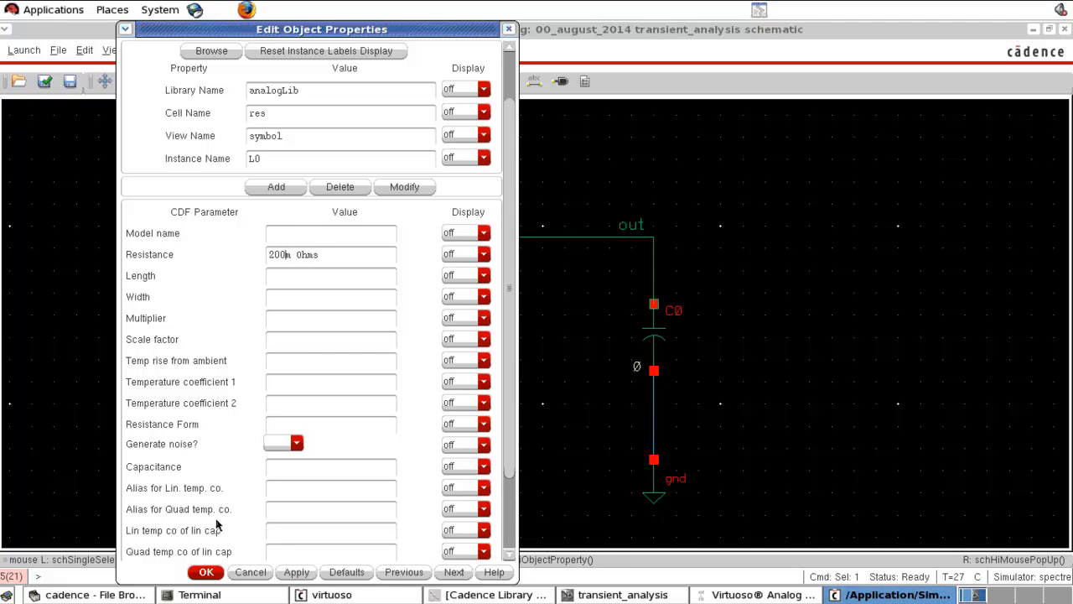
click(210, 571)
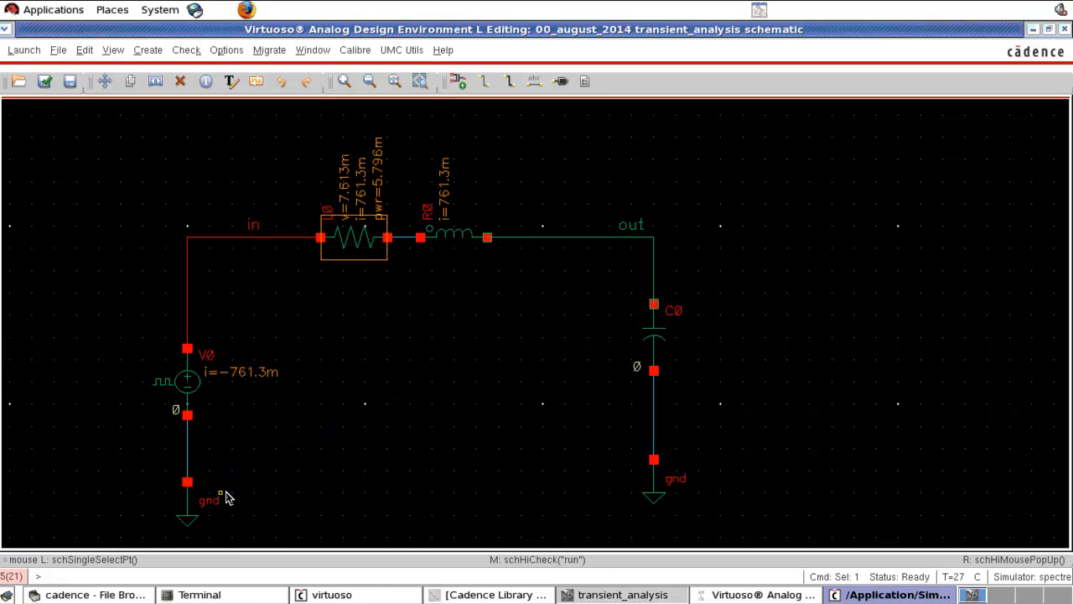
Rerun the transient simulation with the 200m Ohms resistor, compare /out with /in, and close the plot.
click(737, 597)
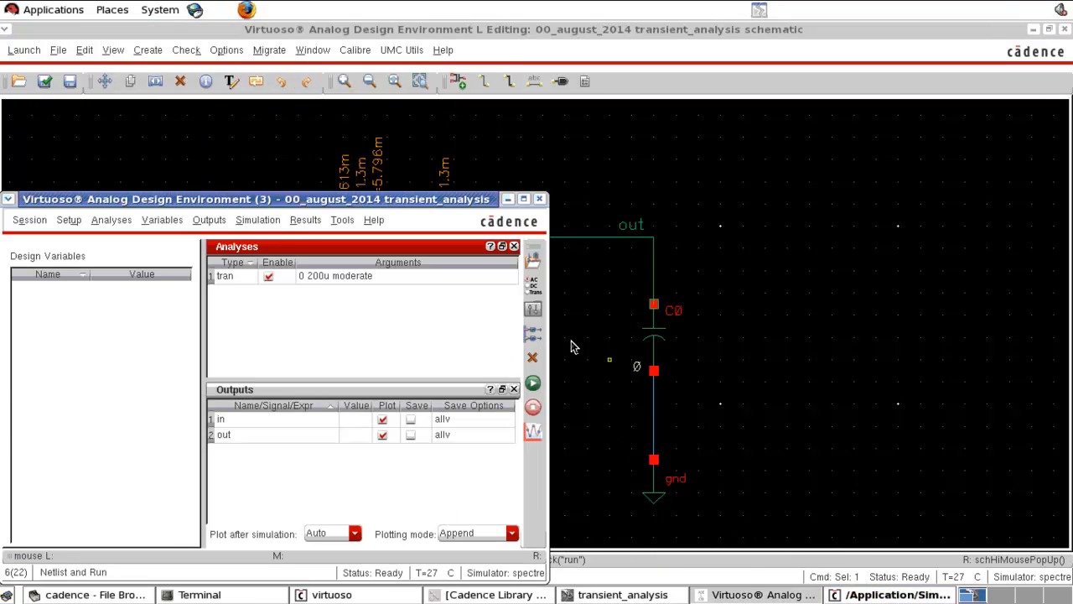
click(532, 385)
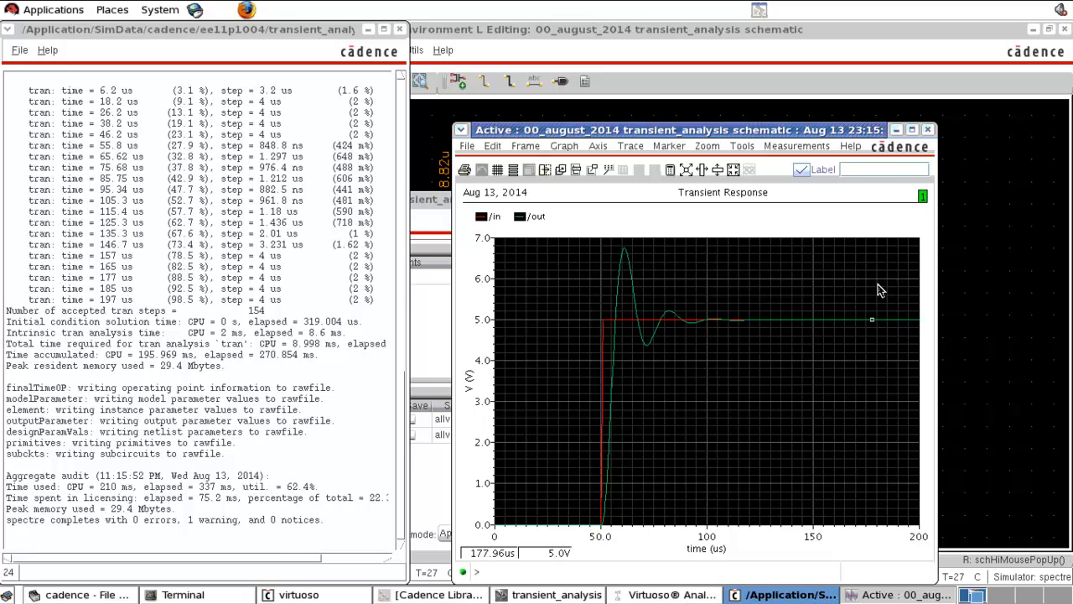
click(929, 130)
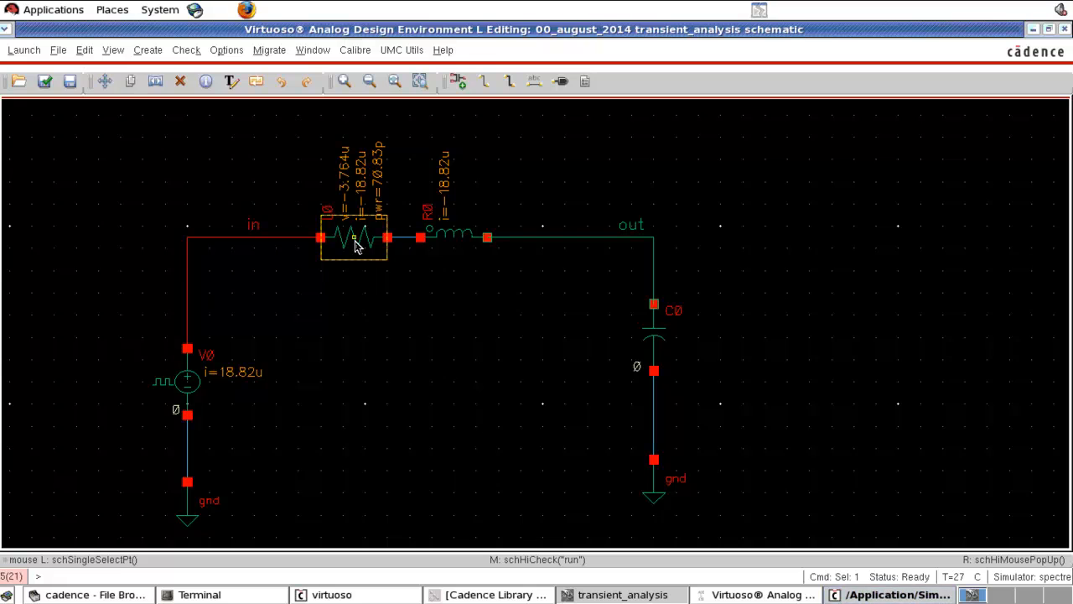
Set the series resistor's resistance to 800m Ohms and rerun the transient simulation to plot /in and /out.
double_click(356, 244)
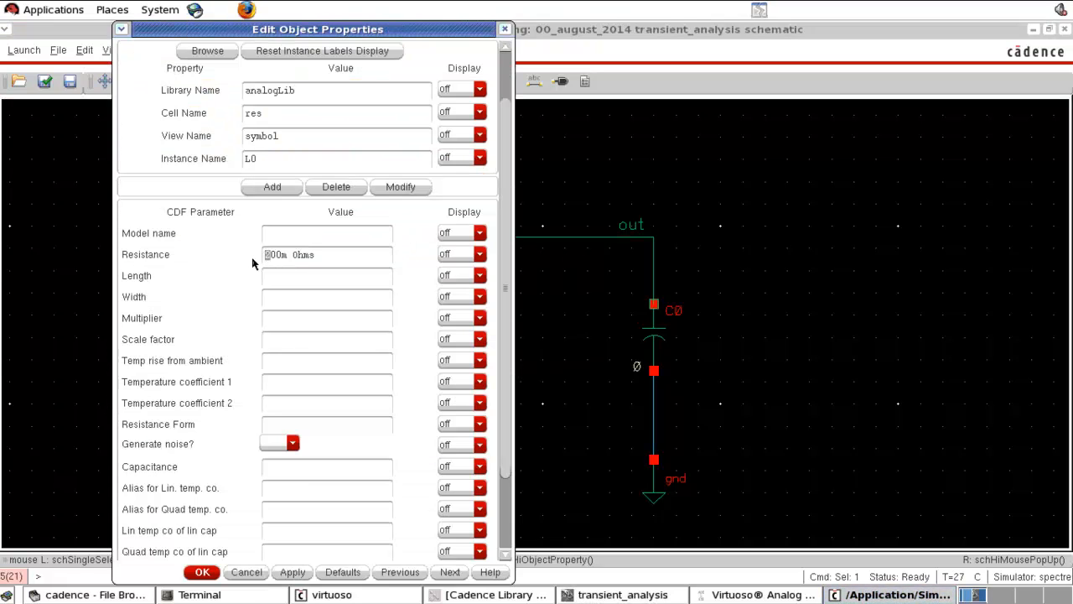
text(8)
click(204, 572)
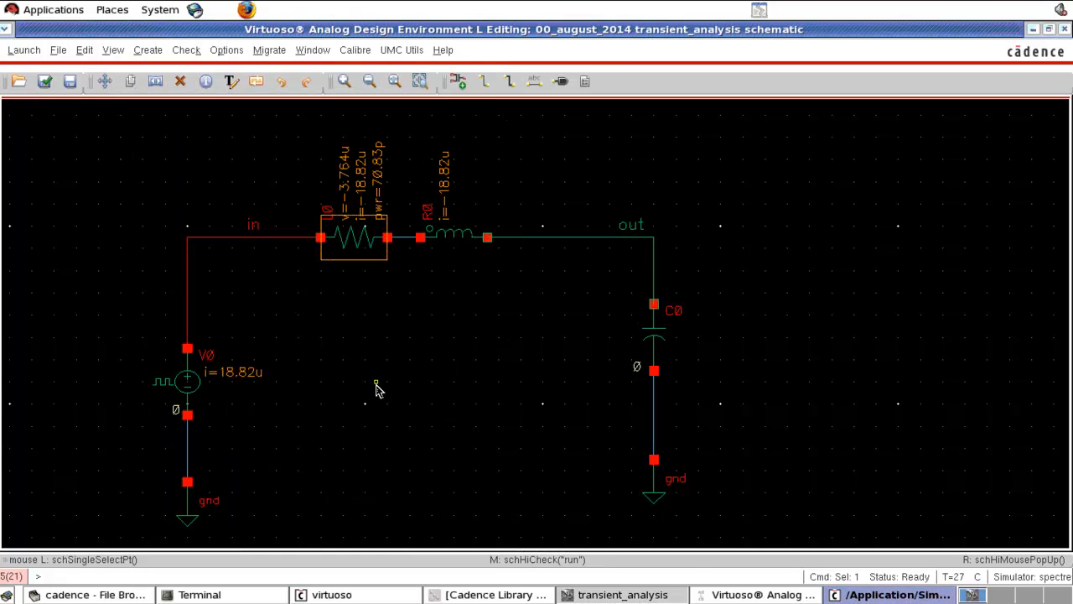
click(729, 594)
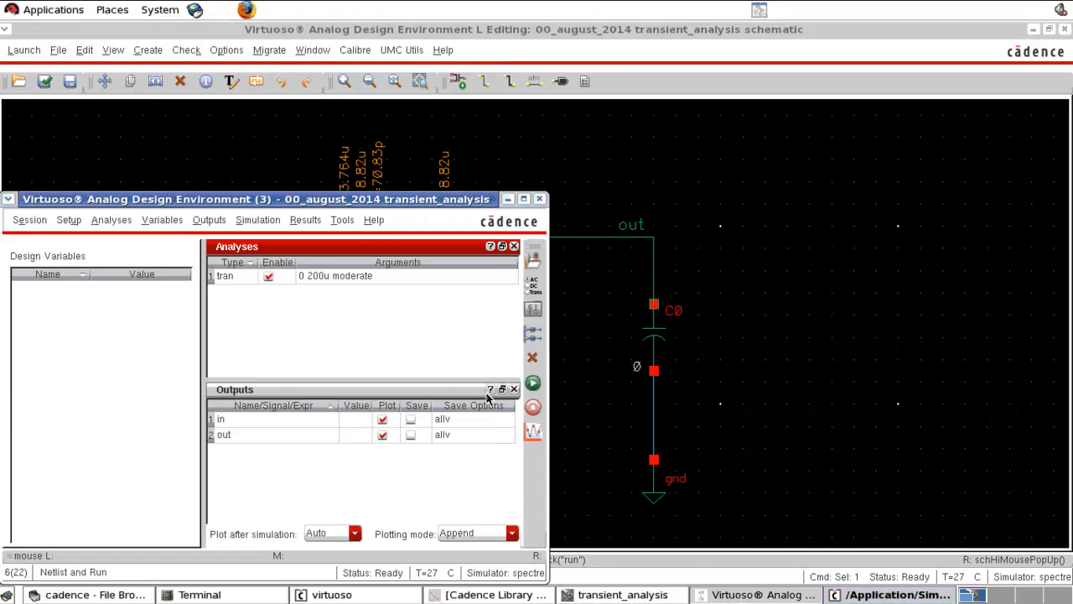
click(533, 385)
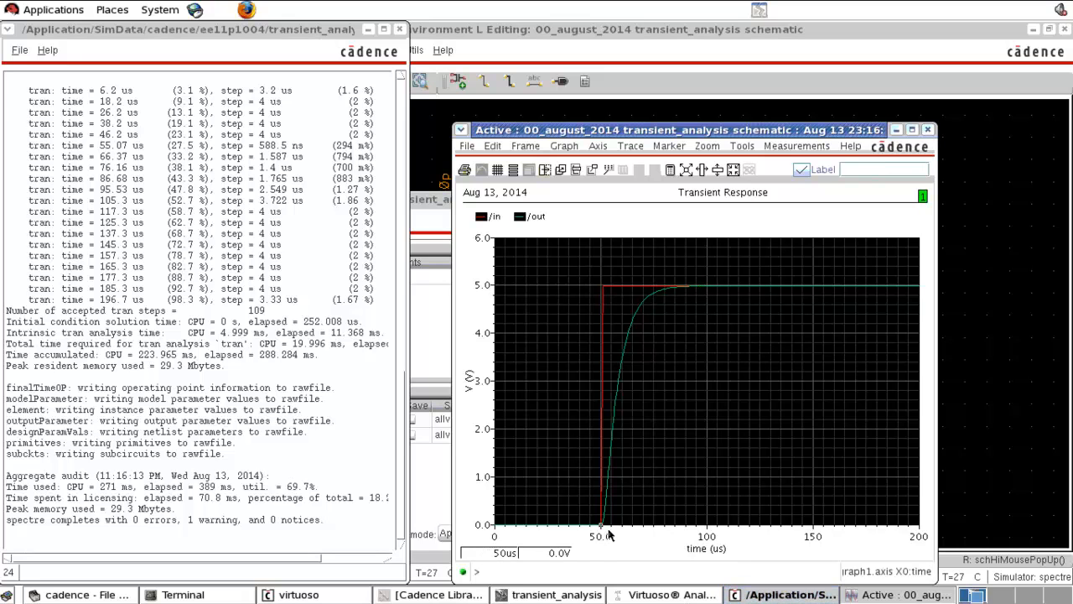
Close the plot and delete the resistor, inductor, capacitor, their connecting wires and the out label from the schematic.
click(928, 130)
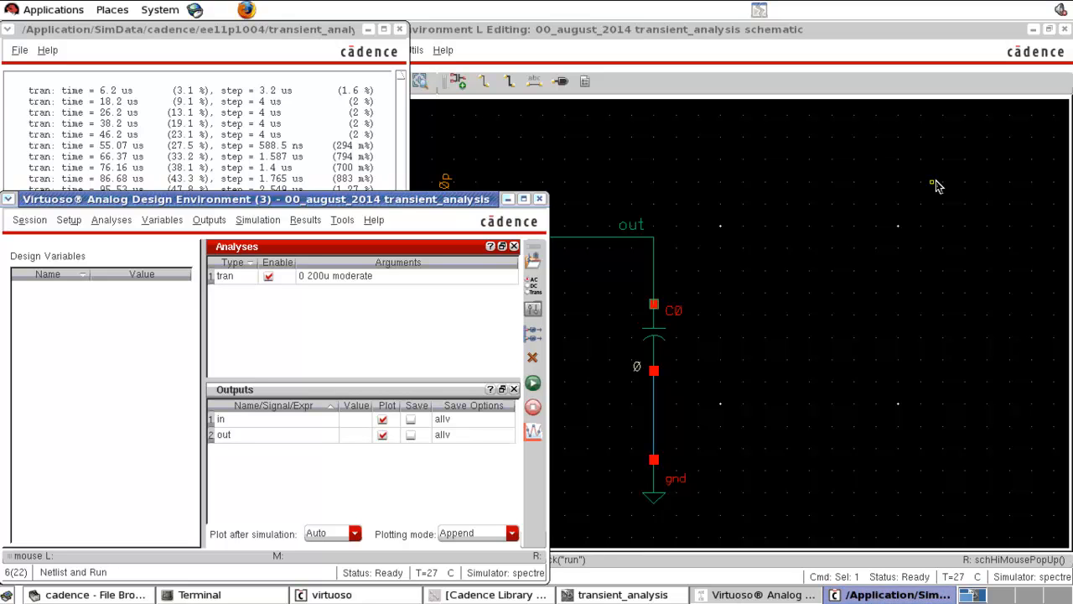
click(842, 211)
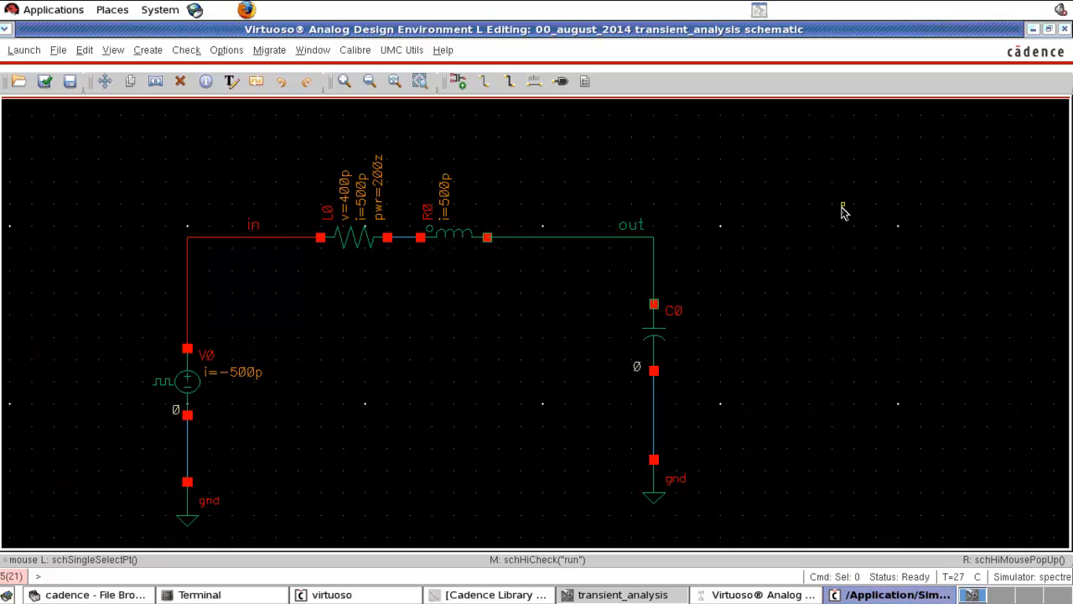
drag(276, 148, 792, 419)
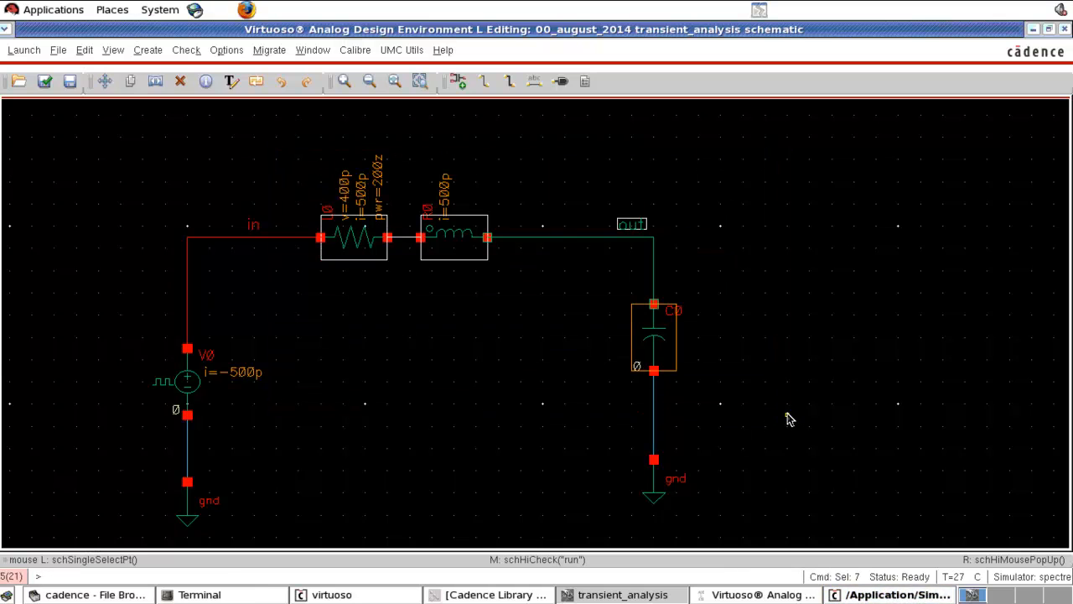
key(Delete)
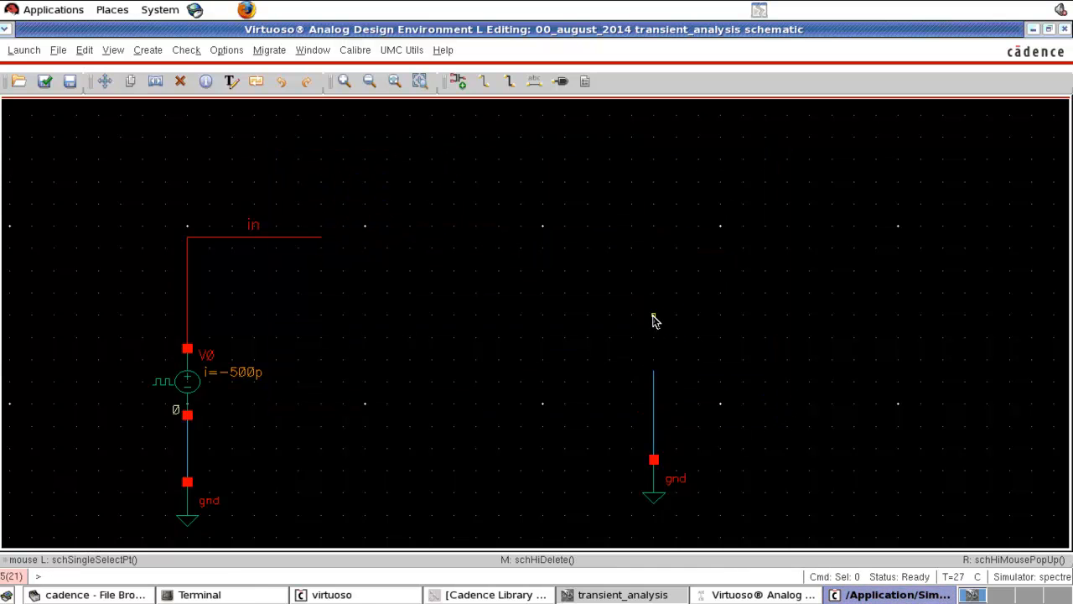
Place an N_18_MM transistor symbol from the Mos category of UMC_18_CMOS with its source on the wire above the free gnd.
key(i)
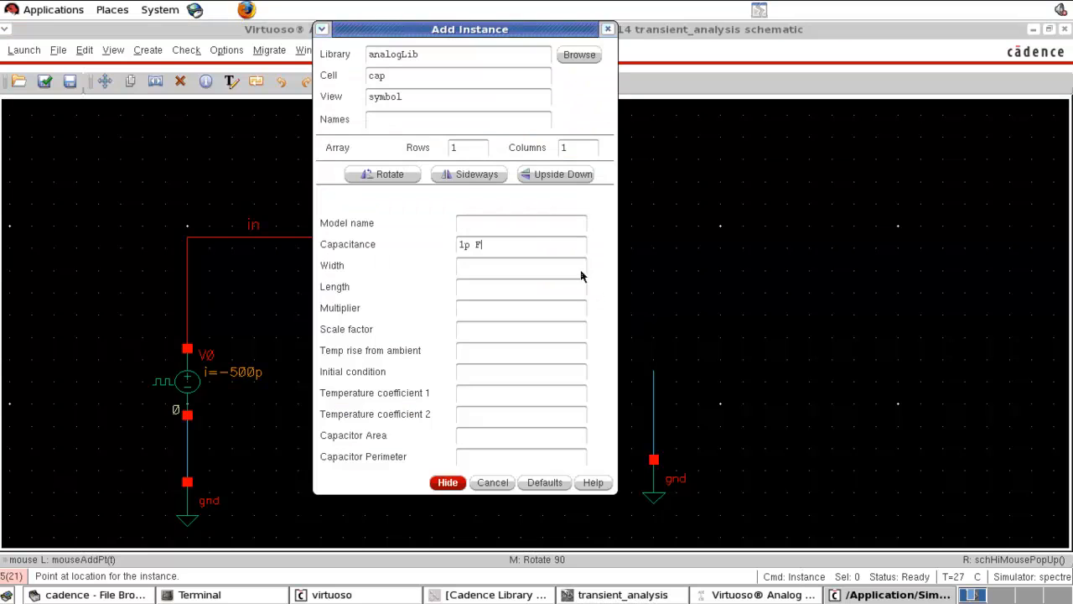
click(579, 57)
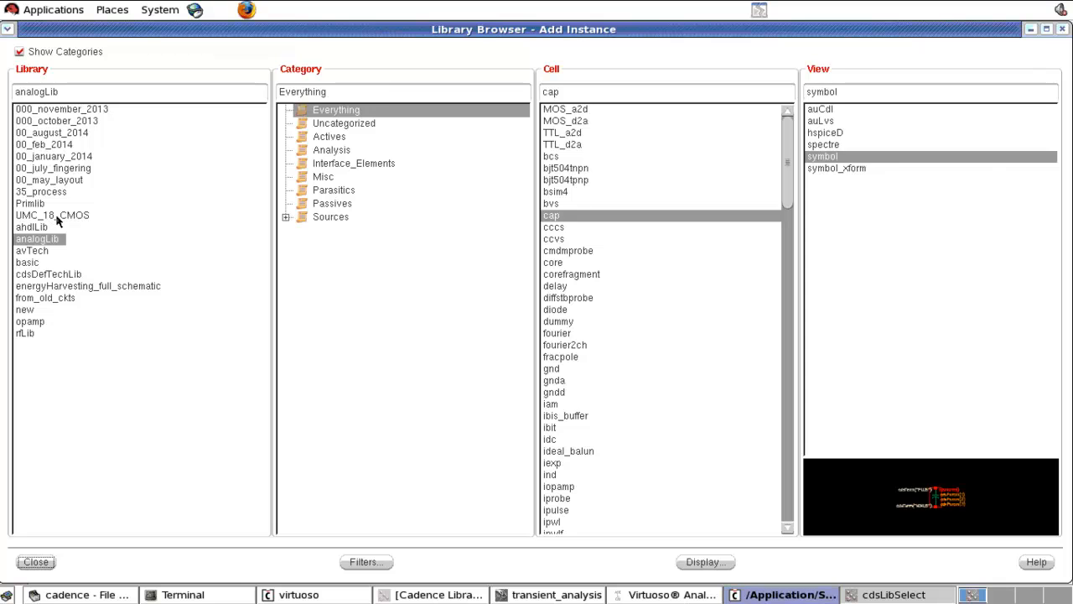
click(94, 215)
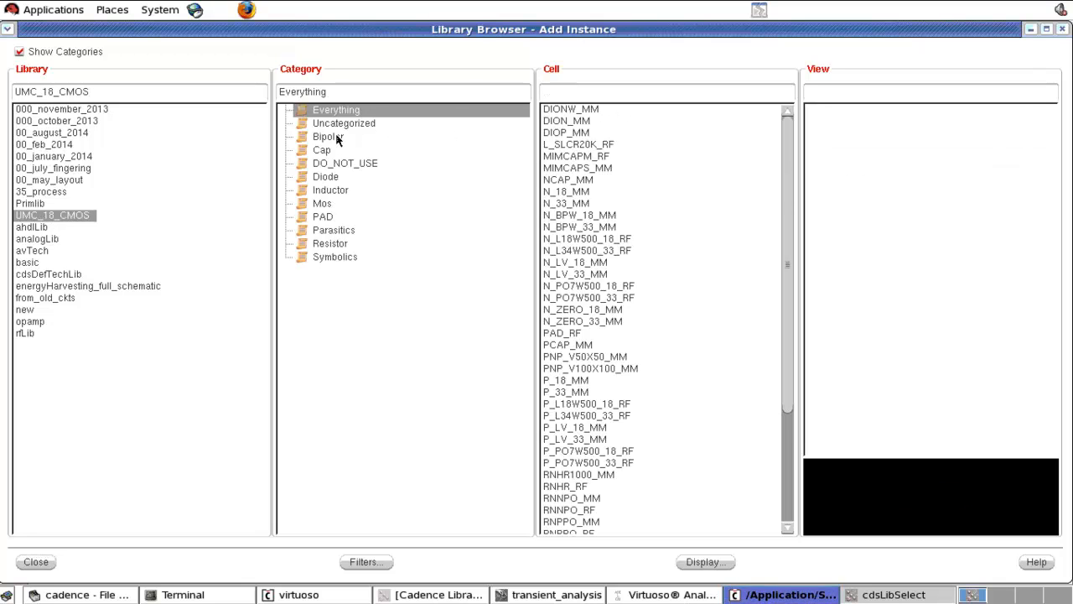
click(321, 206)
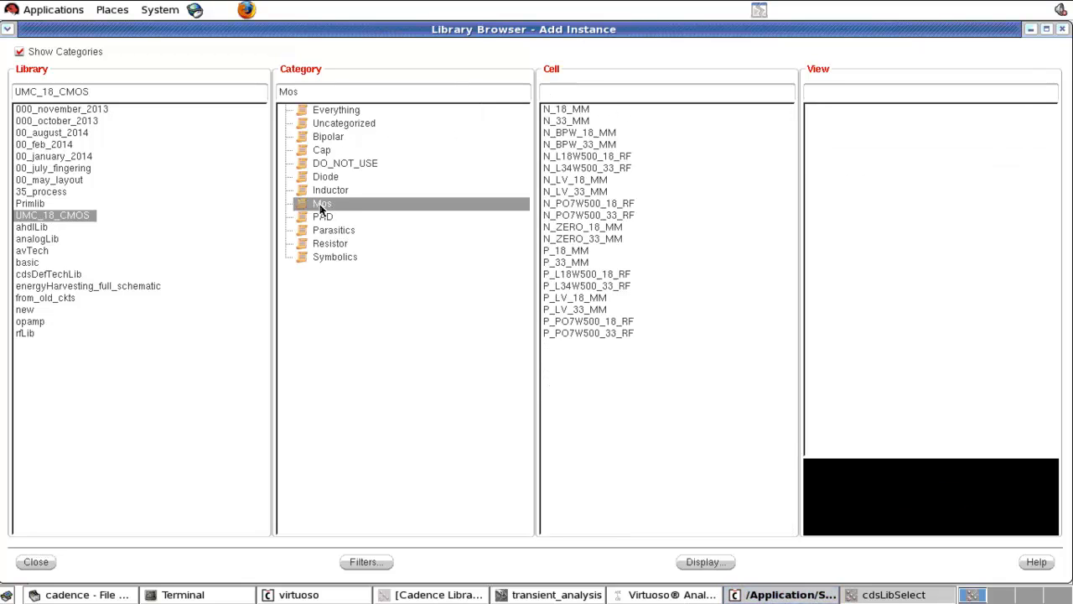
click(580, 114)
click(35, 561)
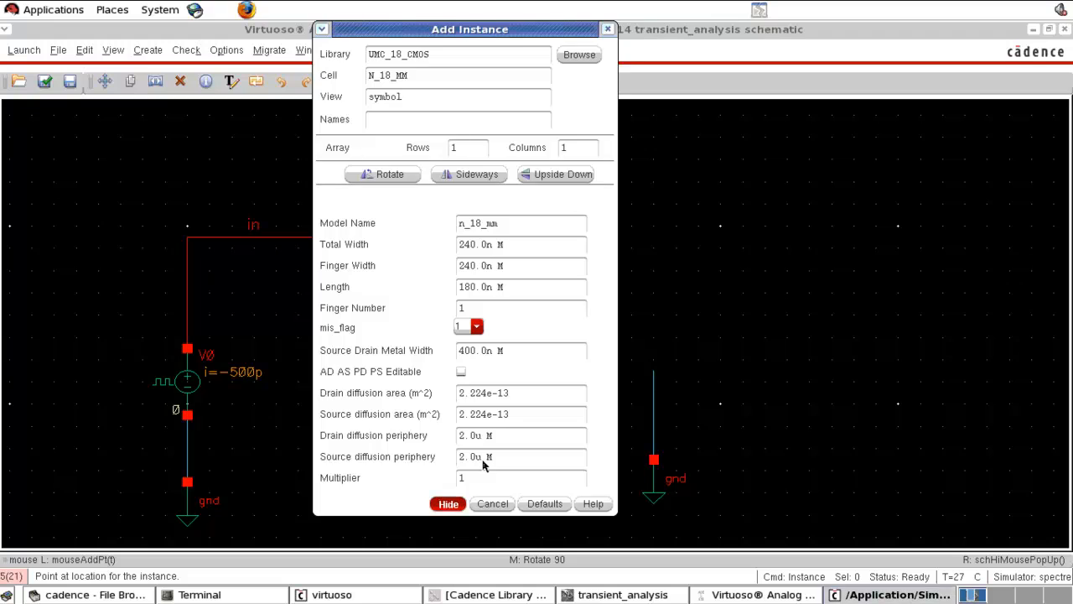
click(448, 503)
click(609, 338)
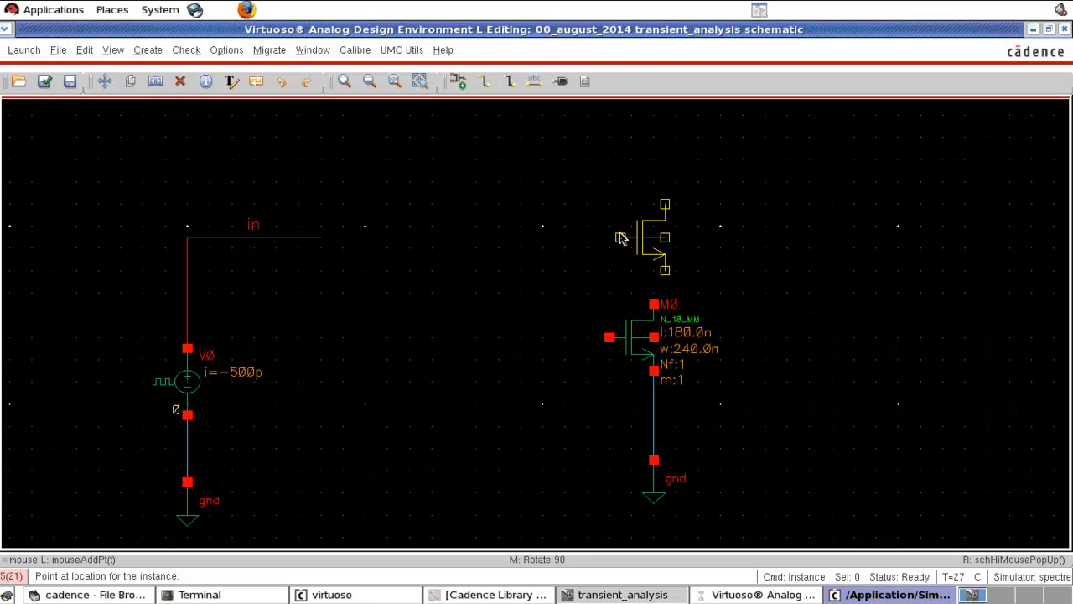
Place a P_18_MM transistor with a total width of 480.0n M directly above the NMOS transistor.
key(F3)
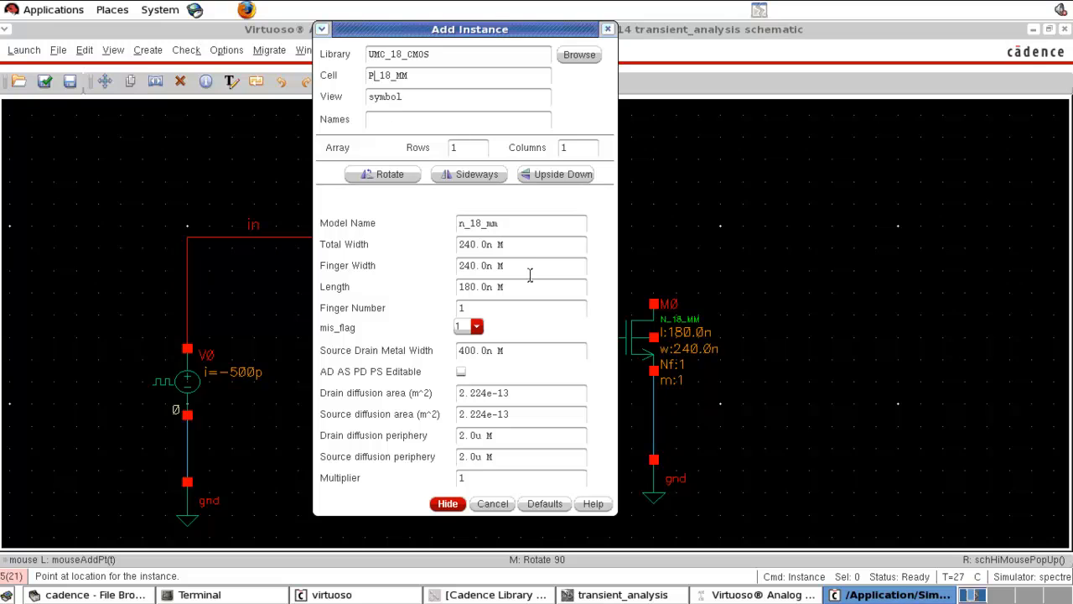
double_click(453, 245)
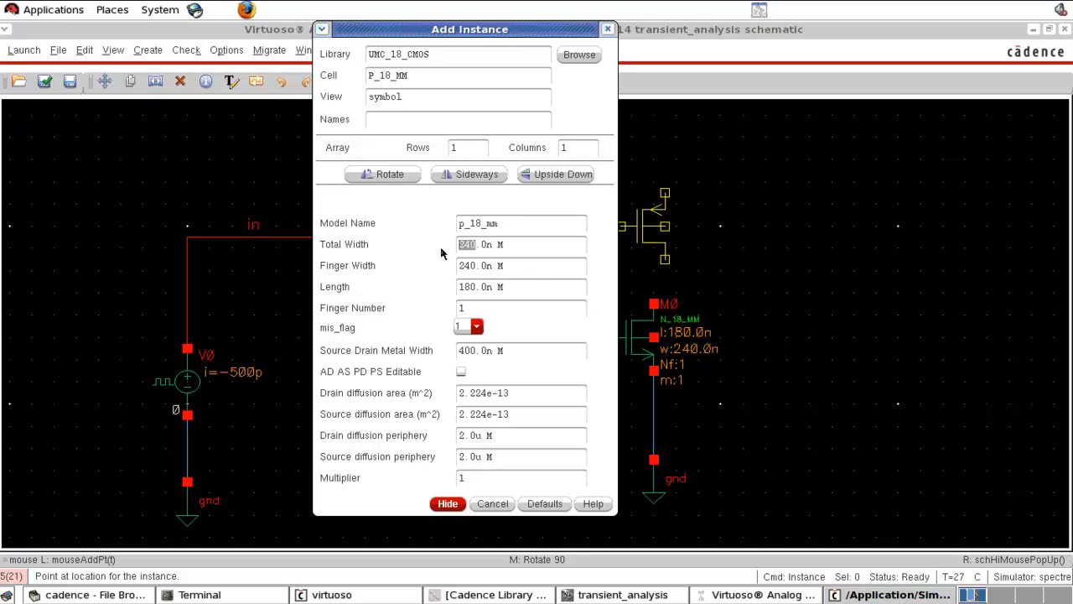
text(480)
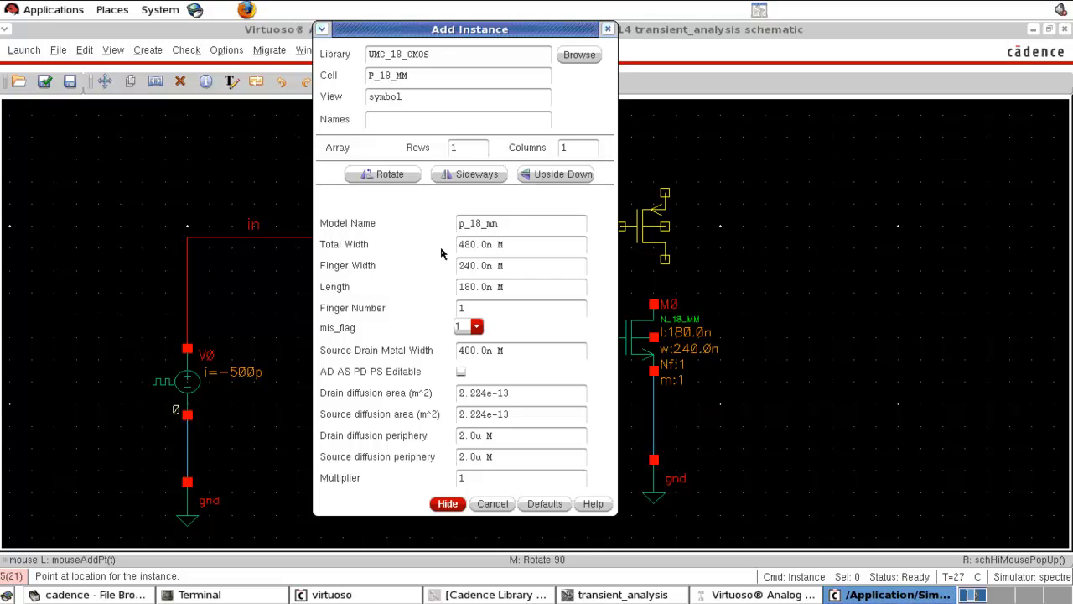
click(446, 504)
click(615, 224)
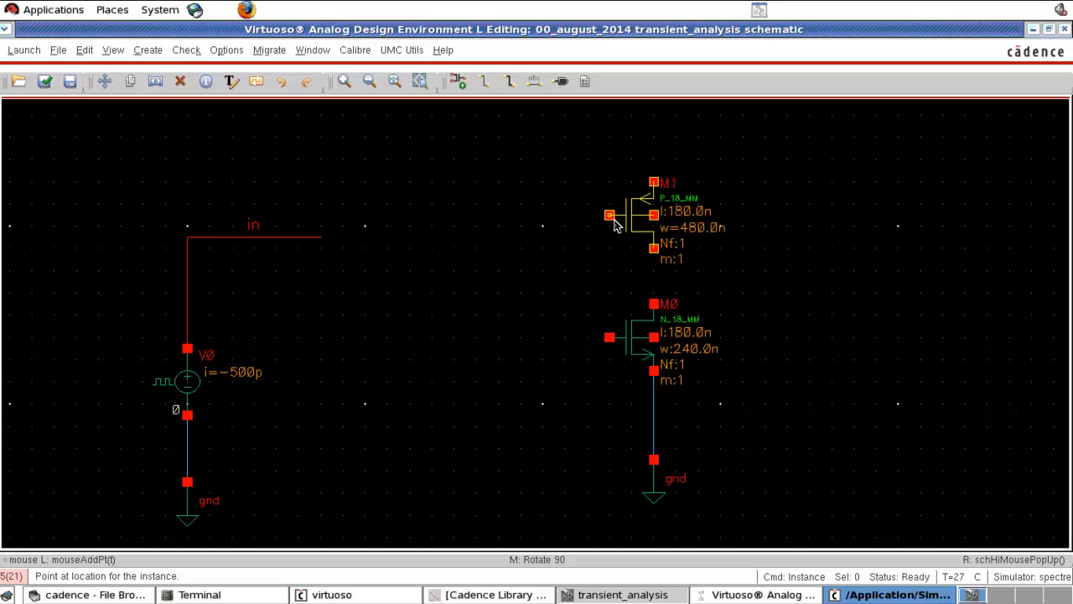
key(Escape)
Wire the PMOS drain to the NMOS drain and the NMOS body to the ground wire below its source.
key(w)
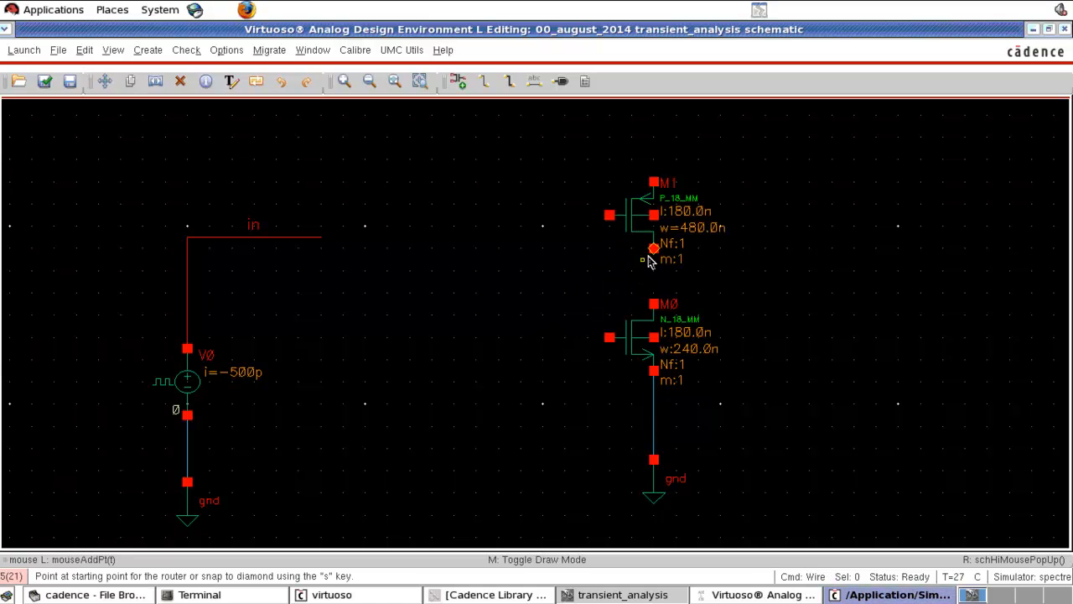
click(654, 248)
click(654, 304)
click(654, 338)
click(654, 436)
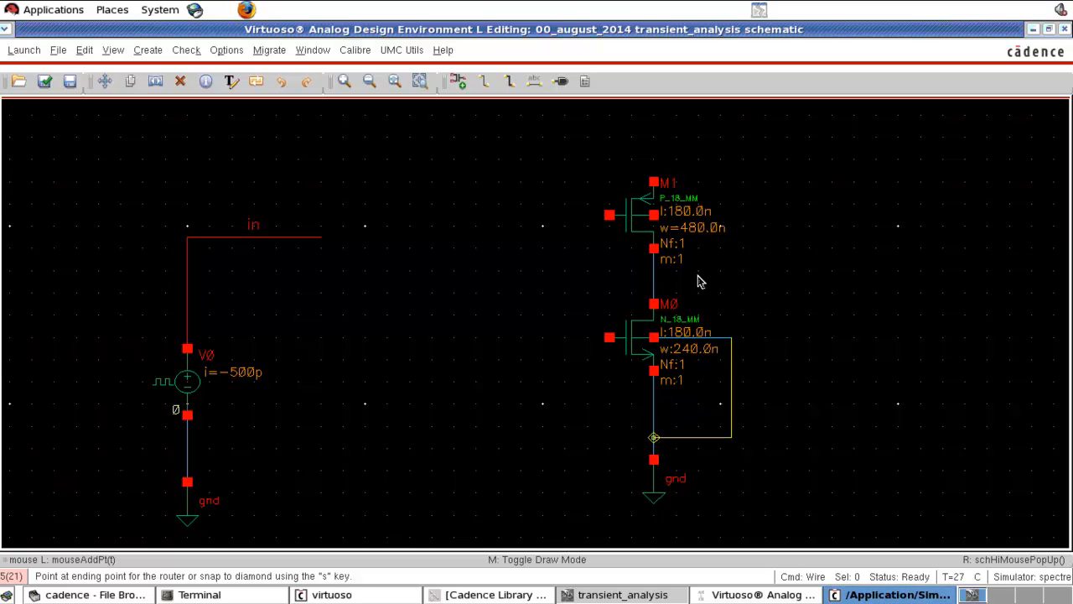
Wire the PMOS body terminal around to the PMOS source terminal.
click(654, 215)
click(777, 127)
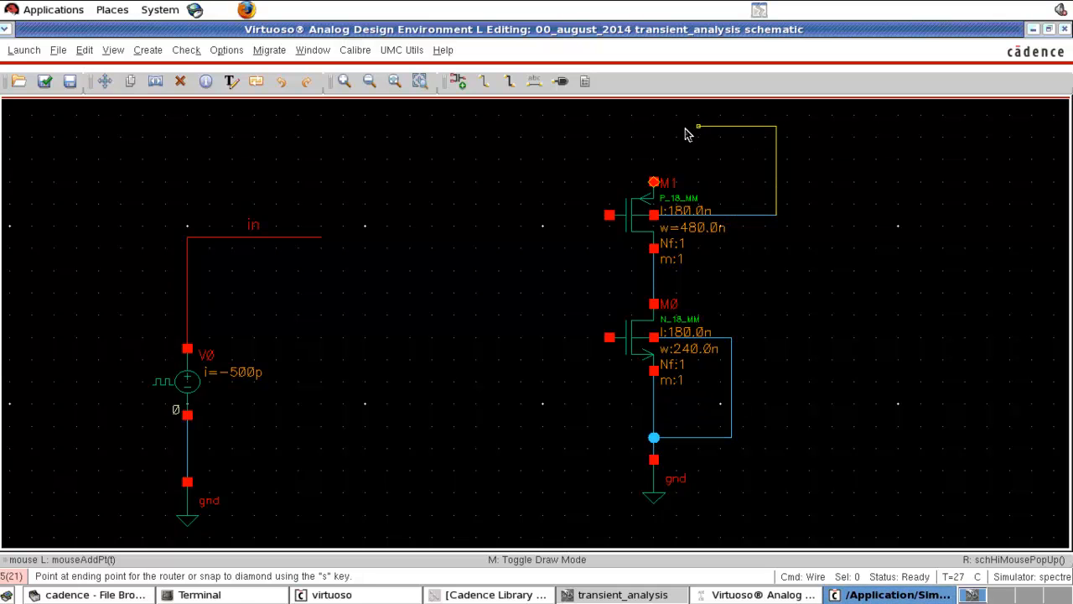
click(656, 182)
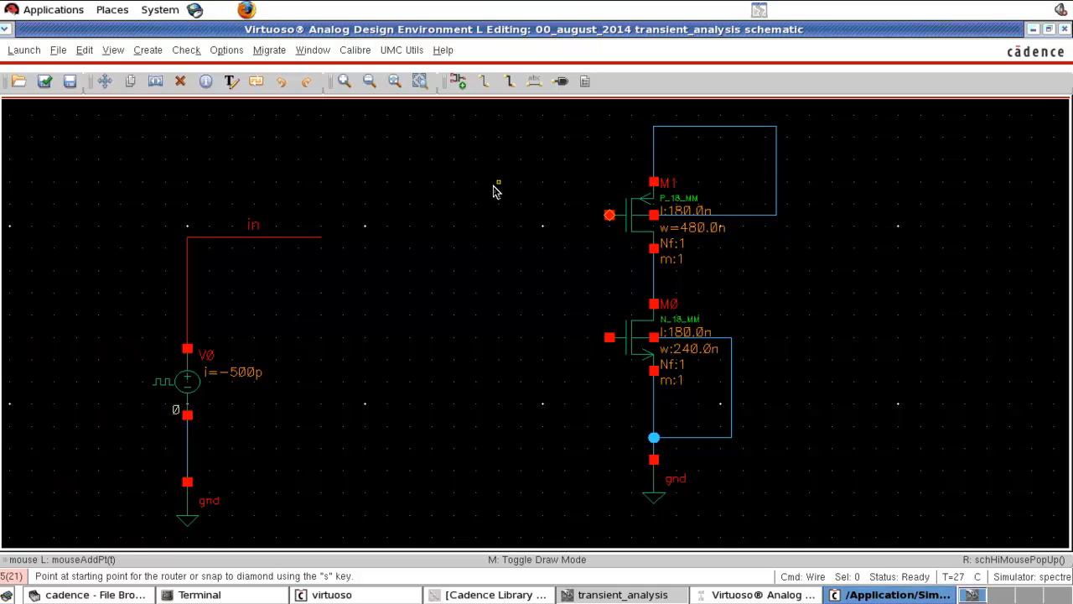
key(Escape)
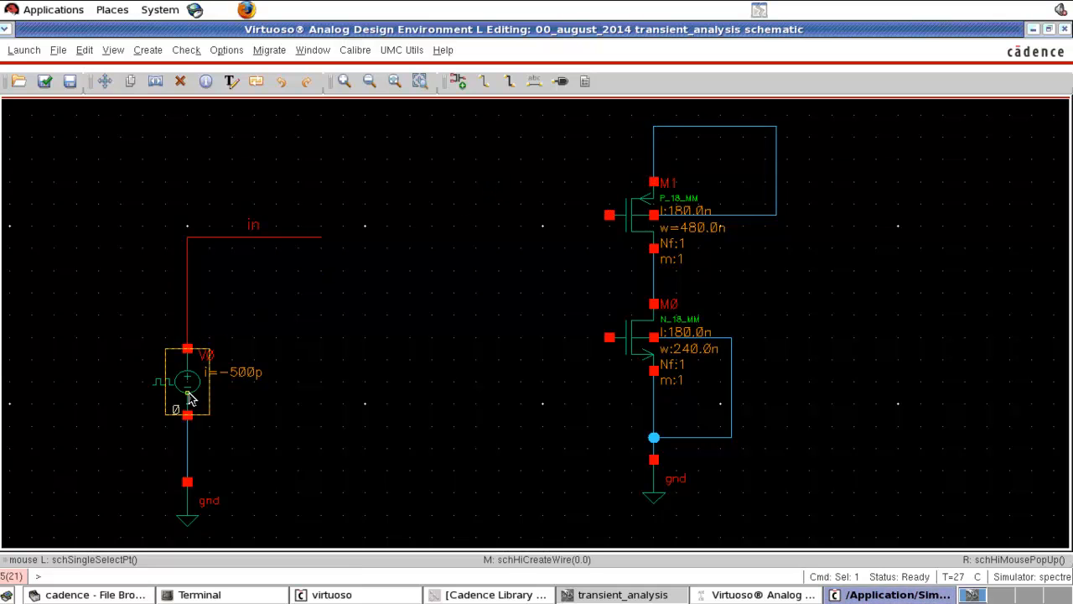
Set the input pulse source's Voltage 2 to 1.8 V and its Period to 50u s.
key(q)
click(189, 398)
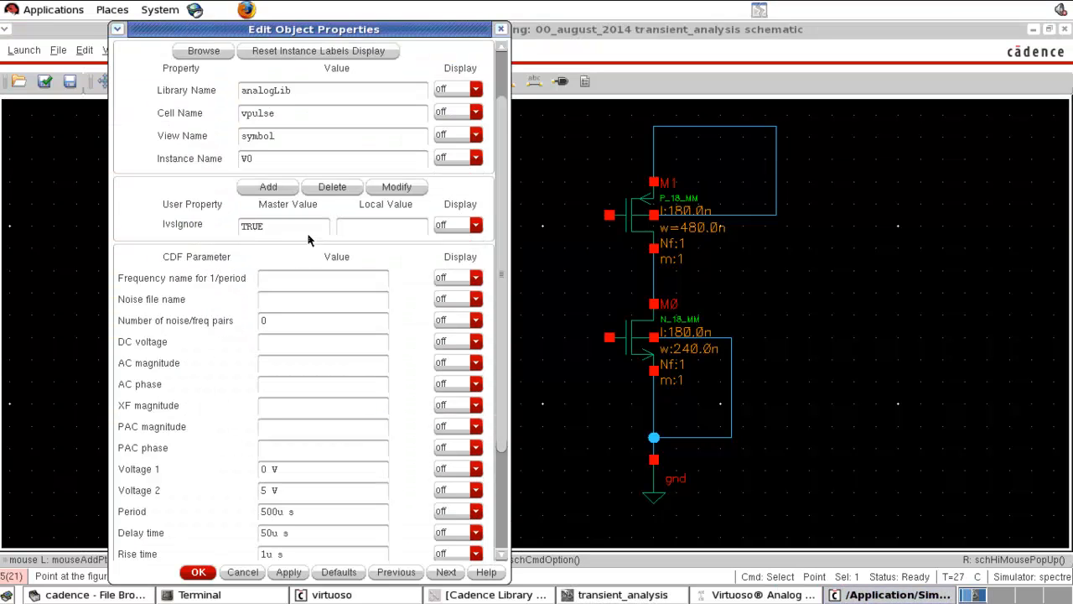
scroll(277, 415, down, 3)
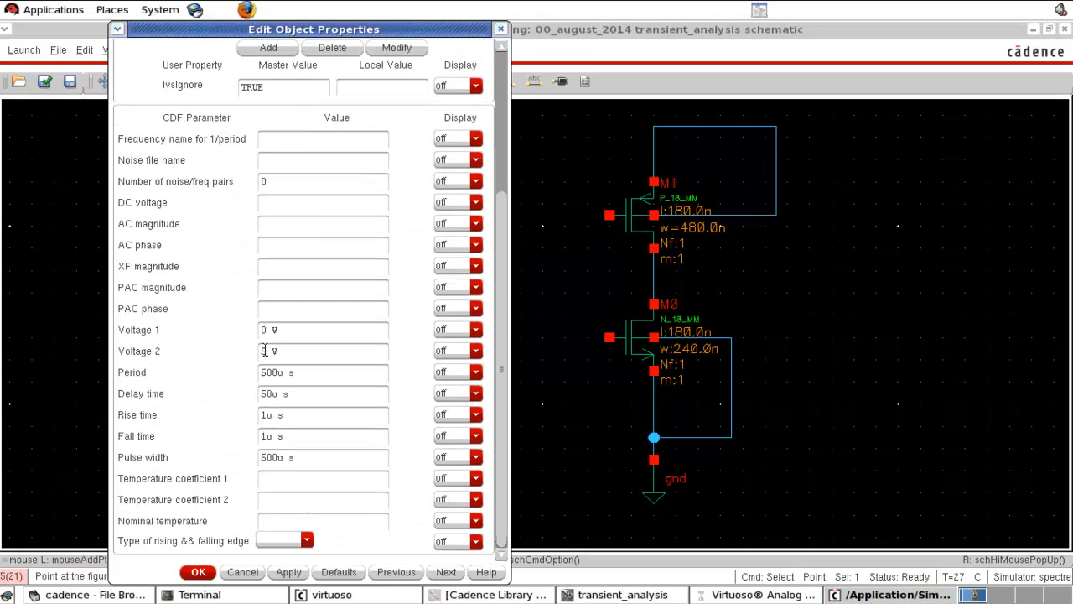
text(1.8)
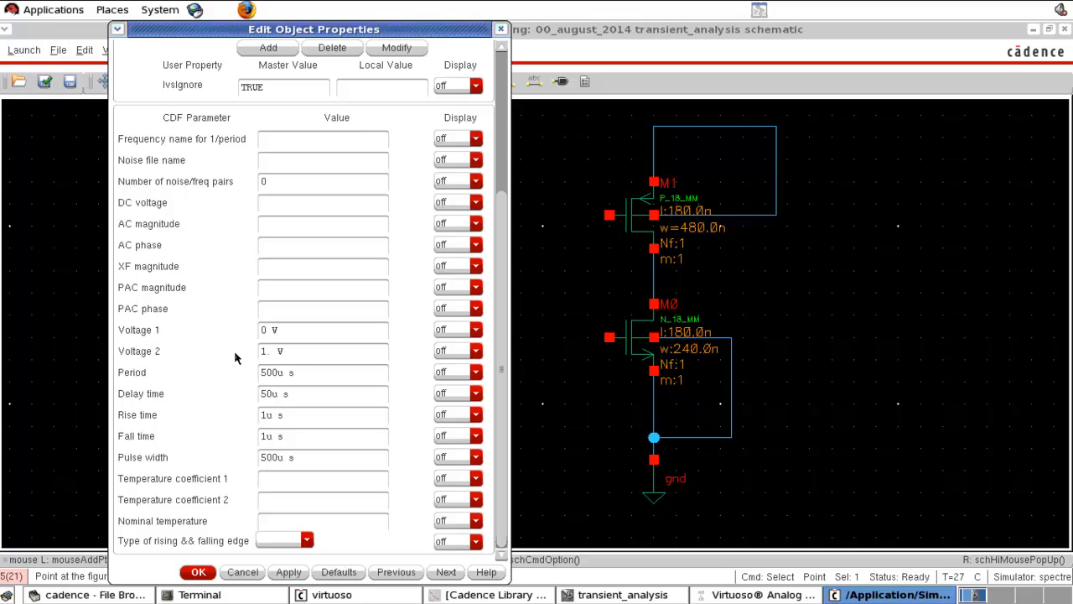
click(324, 391)
Clear the pulse source's delay time, rise time, fall time and pulse width, and apply the properties.
triple_click(296, 395)
key(BackSpace)
triple_click(289, 418)
key(BackSpace)
triple_click(317, 436)
key(BackSpace)
triple_click(338, 458)
key(BackSpace)
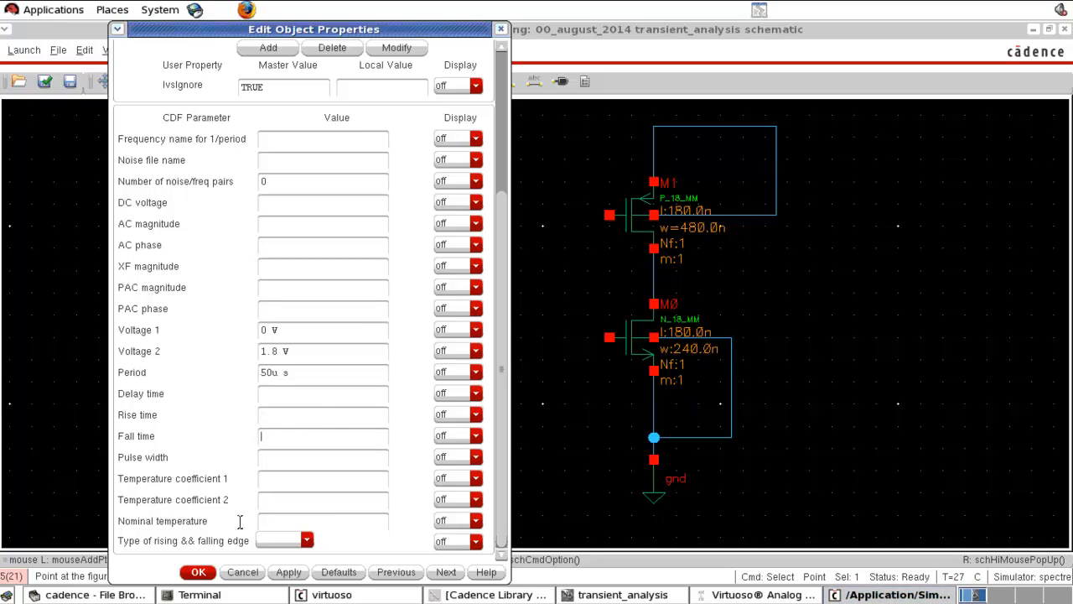
click(200, 573)
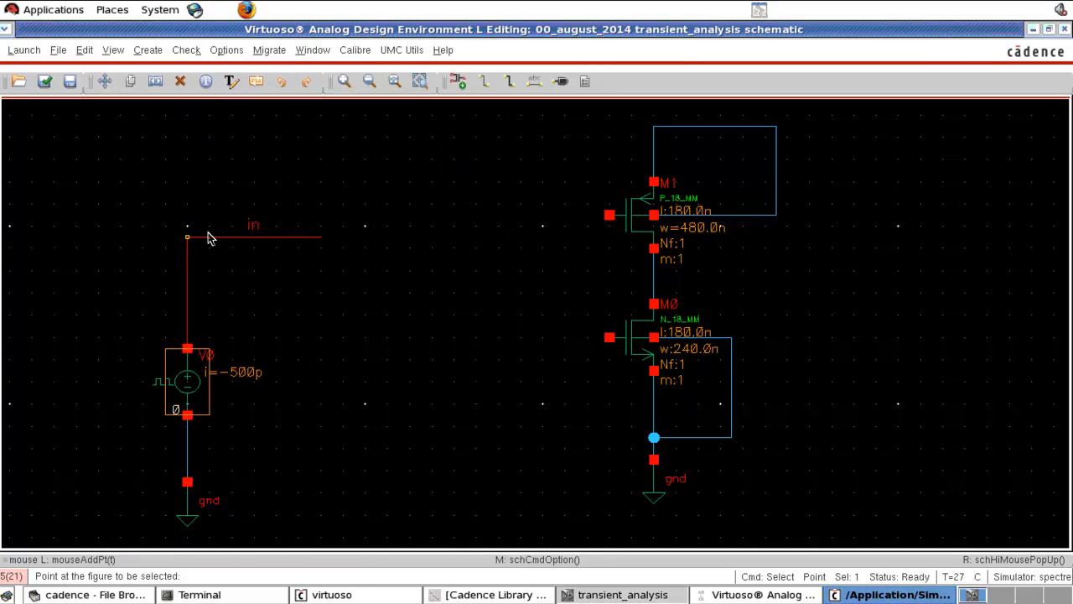
Wire the PMOS and NMOS gates together with a common vertical wire beside the transistors.
key(w)
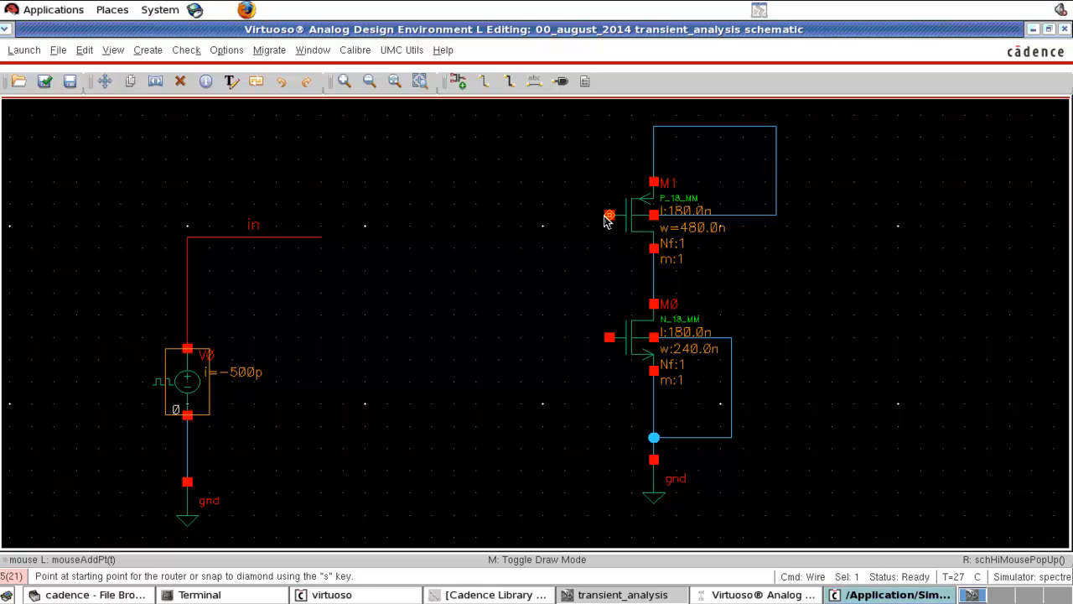
click(562, 218)
click(532, 216)
click(609, 337)
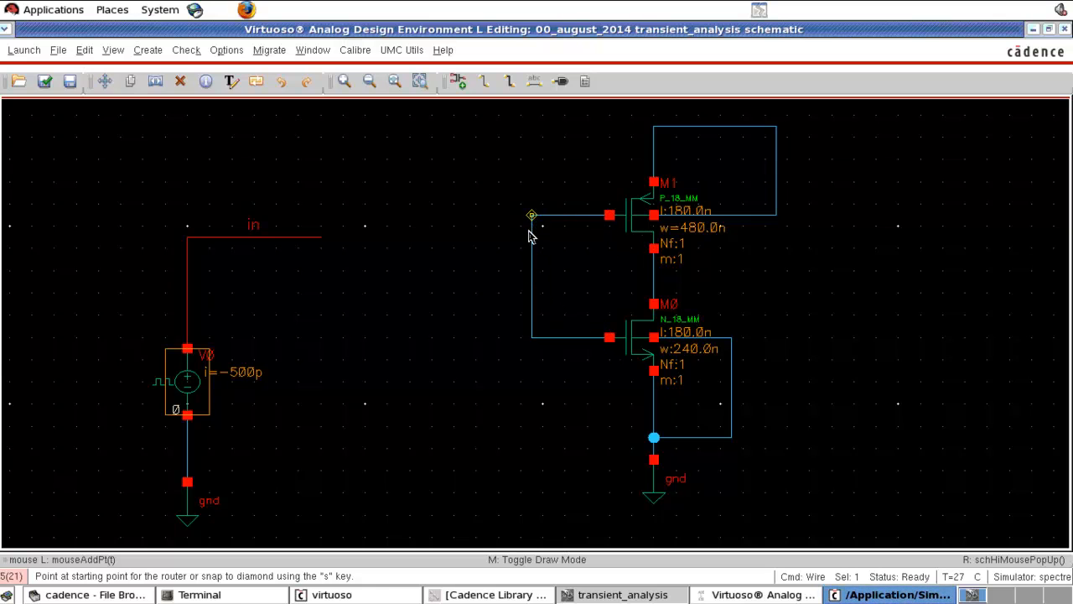
key(Escape)
Stretch the input source, its gnd and the in wire across so the in wire meets the common gate wire.
drag(120, 169, 386, 537)
key(s)
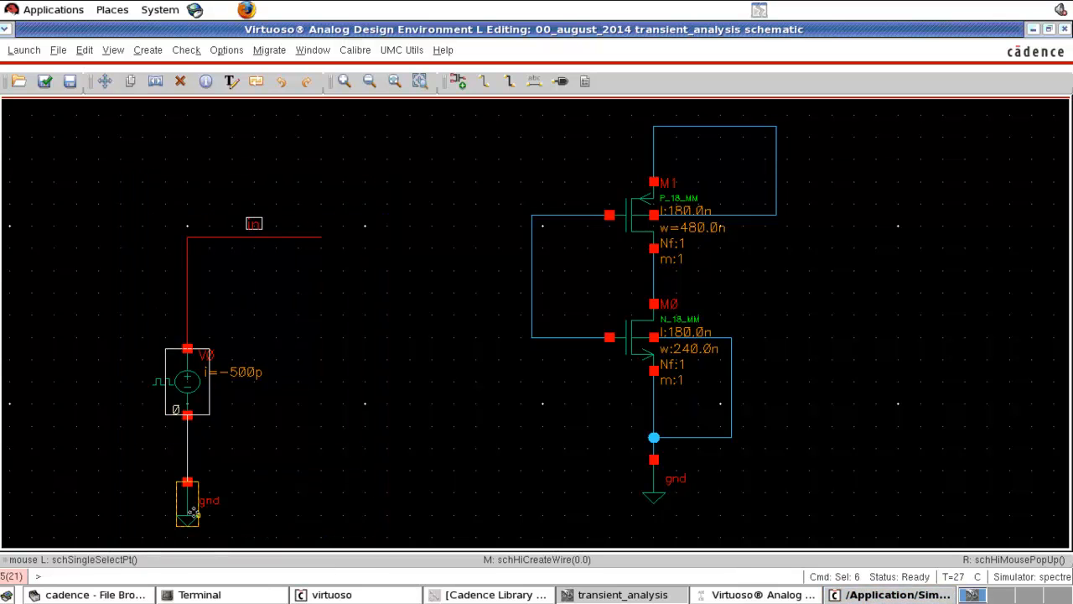
click(201, 516)
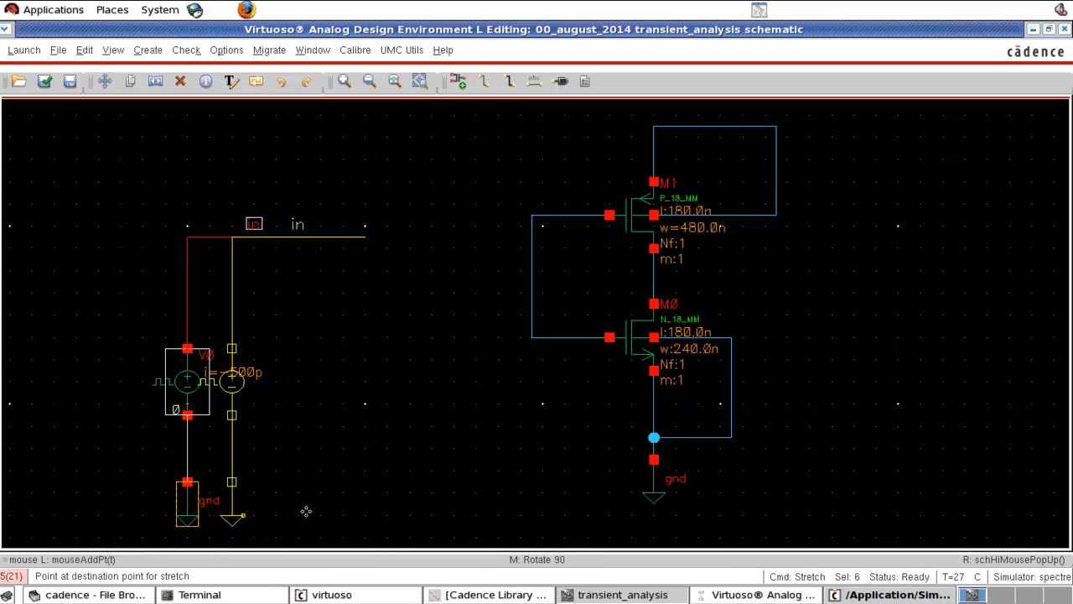
click(409, 567)
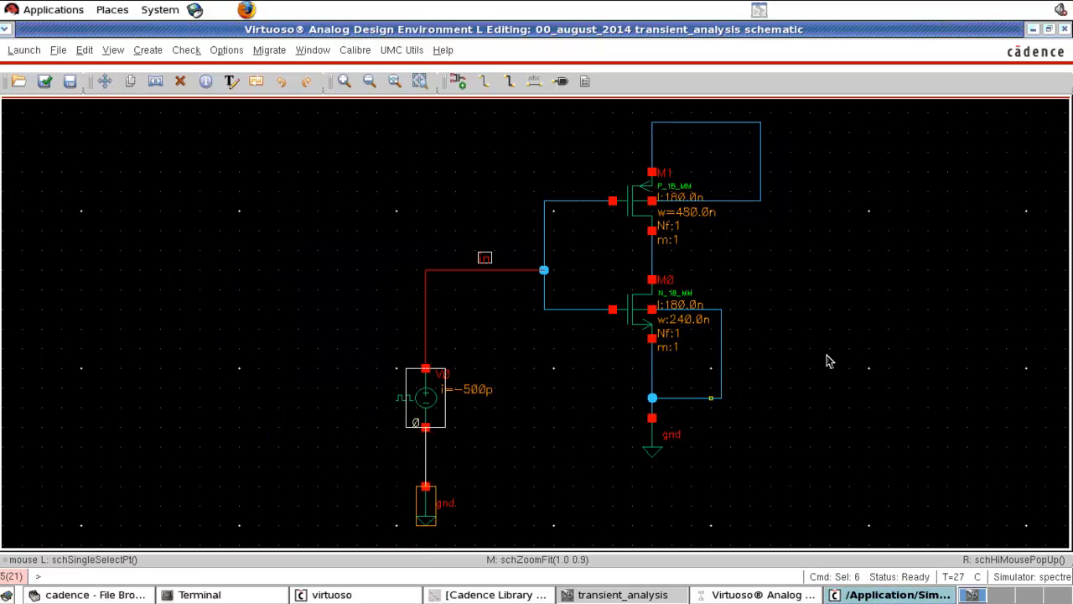
Copy the input pulse source with its gnd and connecting wire to the empty area beyond the transistors.
drag(320, 243, 485, 556)
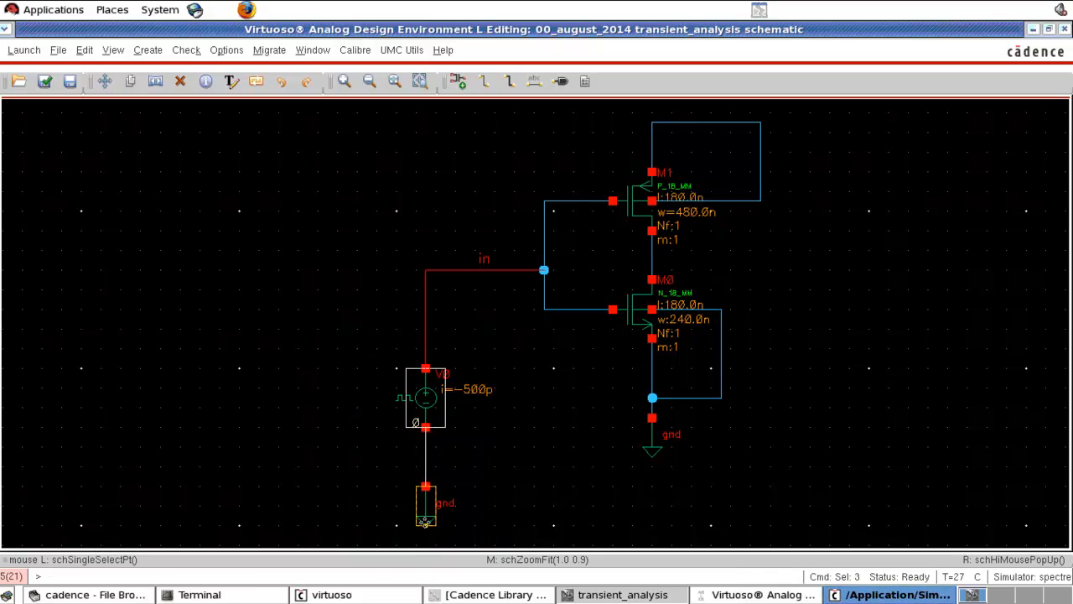
key(c)
click(426, 521)
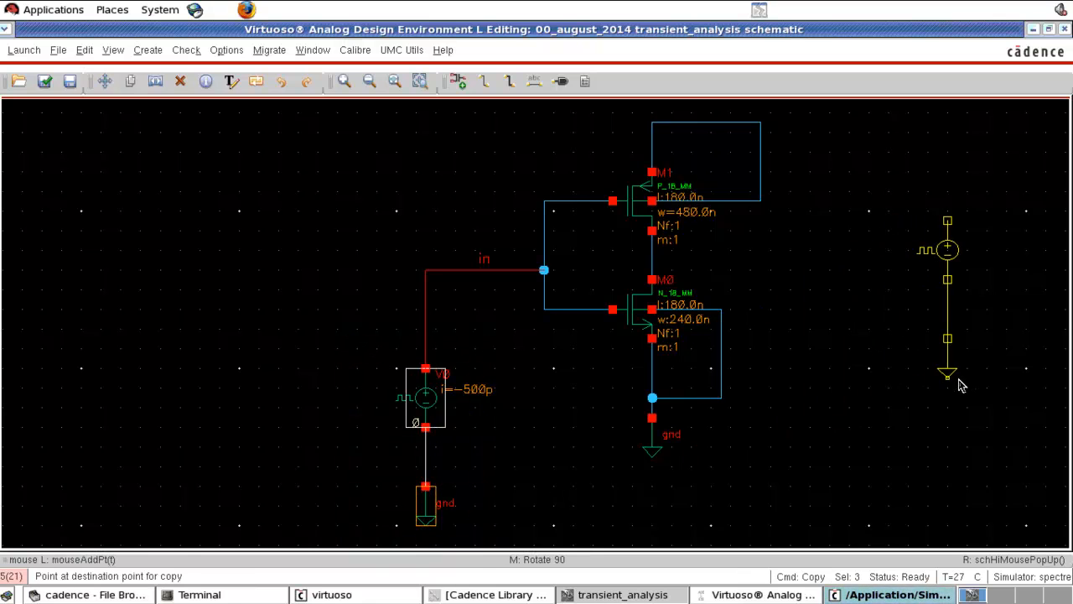
click(960, 384)
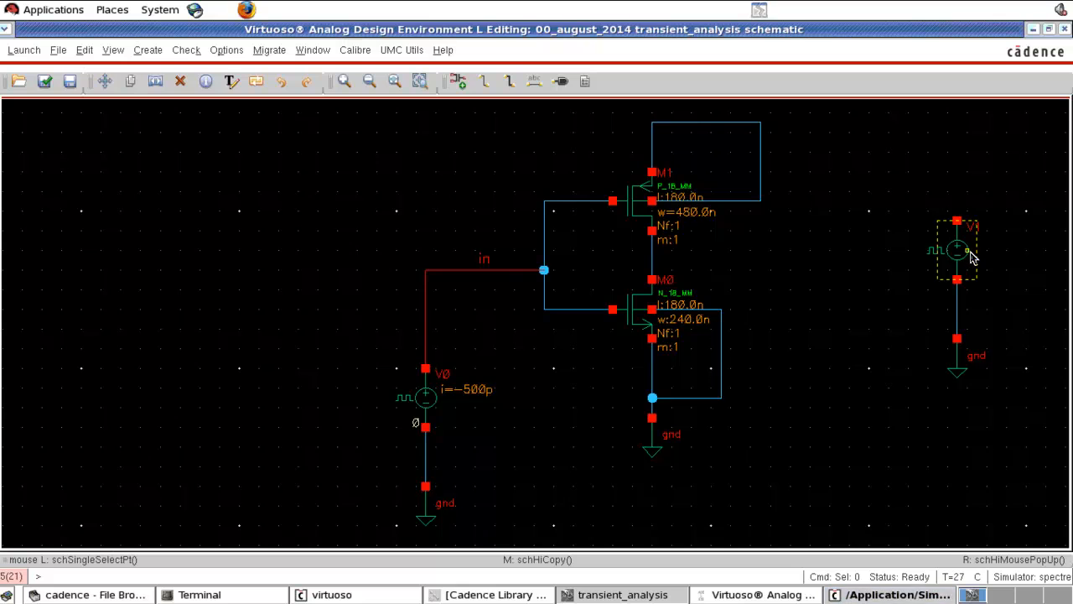
Change the copied pulse source's cell to vdc and set its DC voltage to 1.8.
key(q)
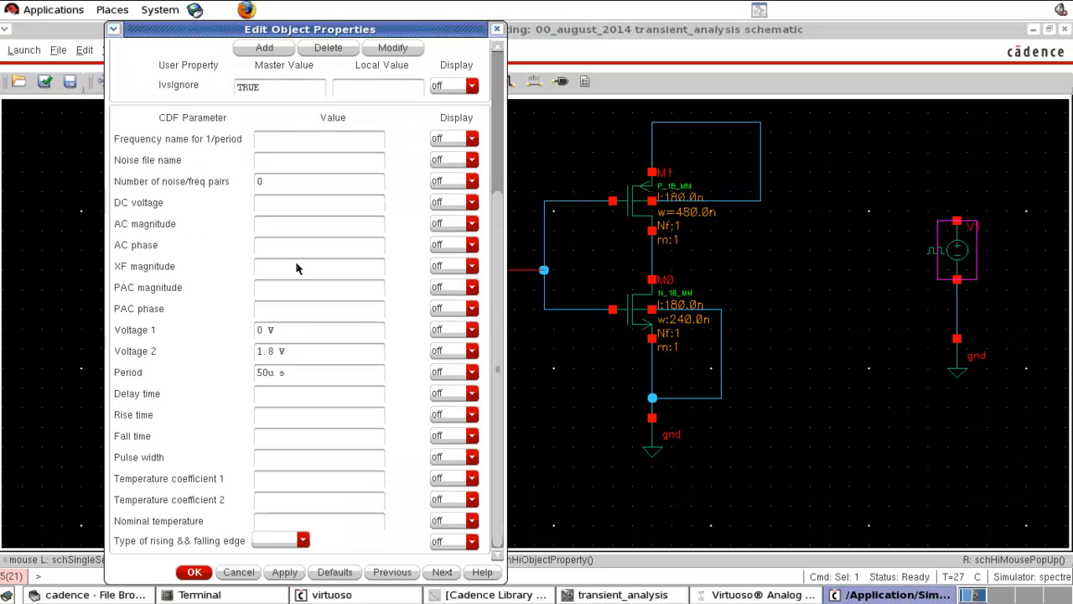
scroll(287, 180, up, 5)
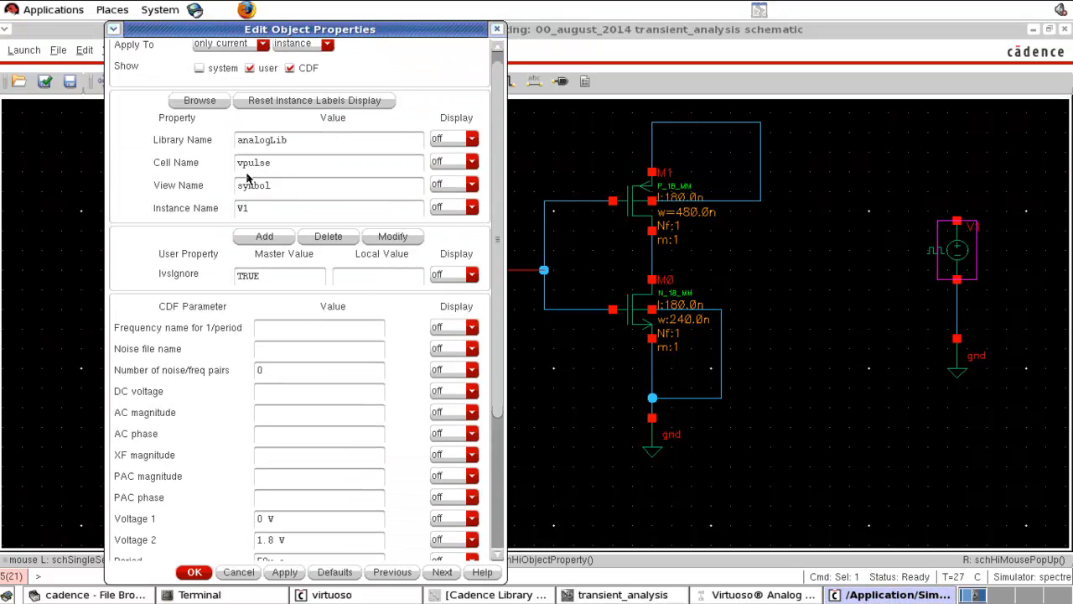
drag(242, 163, 314, 168)
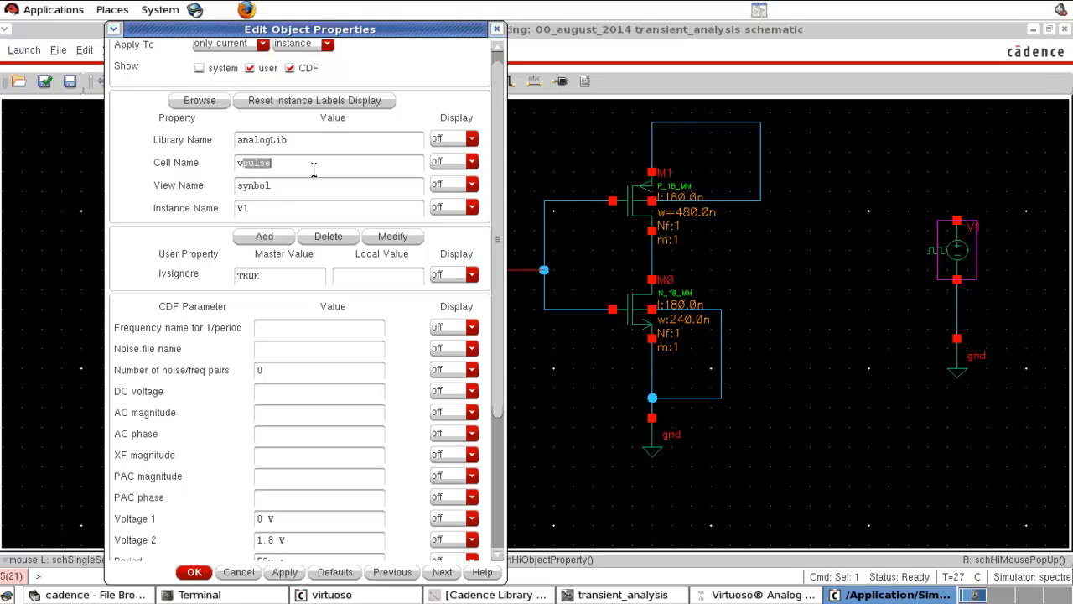
text(dc)
click(318, 202)
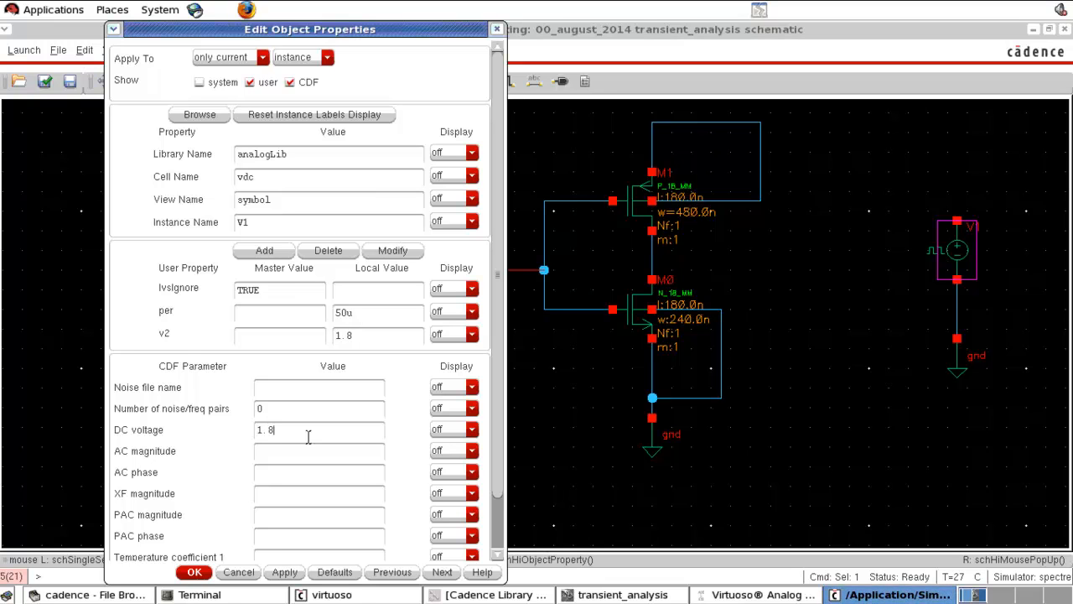
click(195, 572)
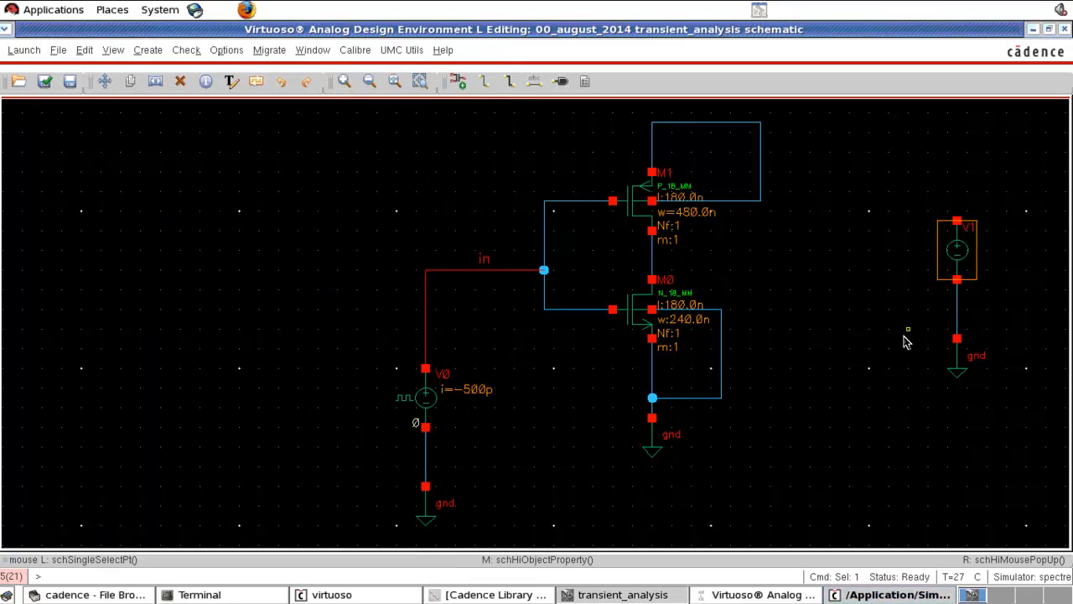
Wire the DC supply's positive terminal to the PMOS source and fit the schematic in view.
key(w)
click(958, 221)
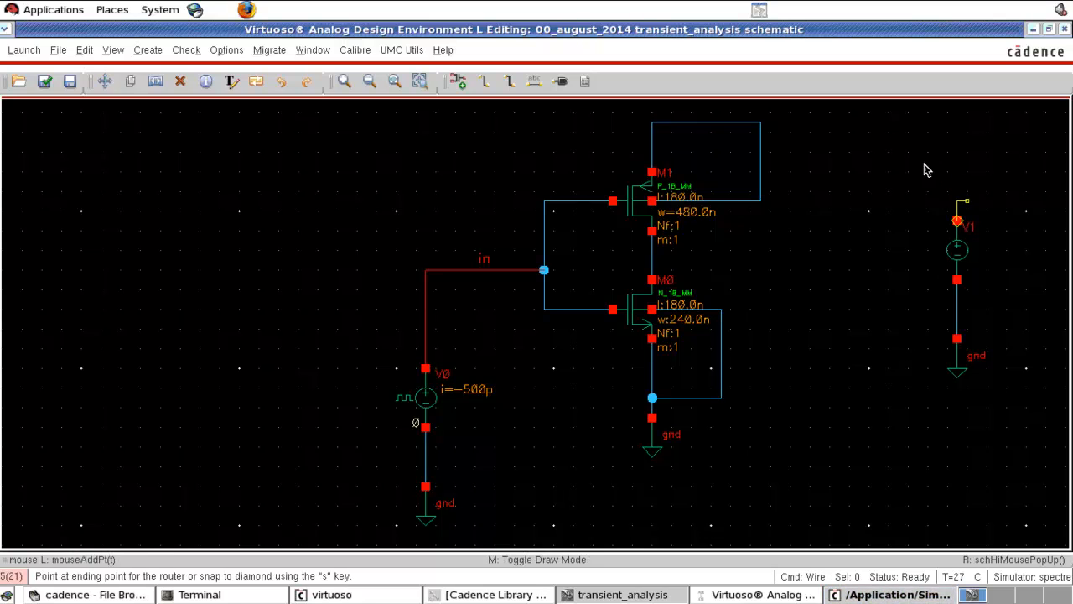
click(653, 123)
key(f)
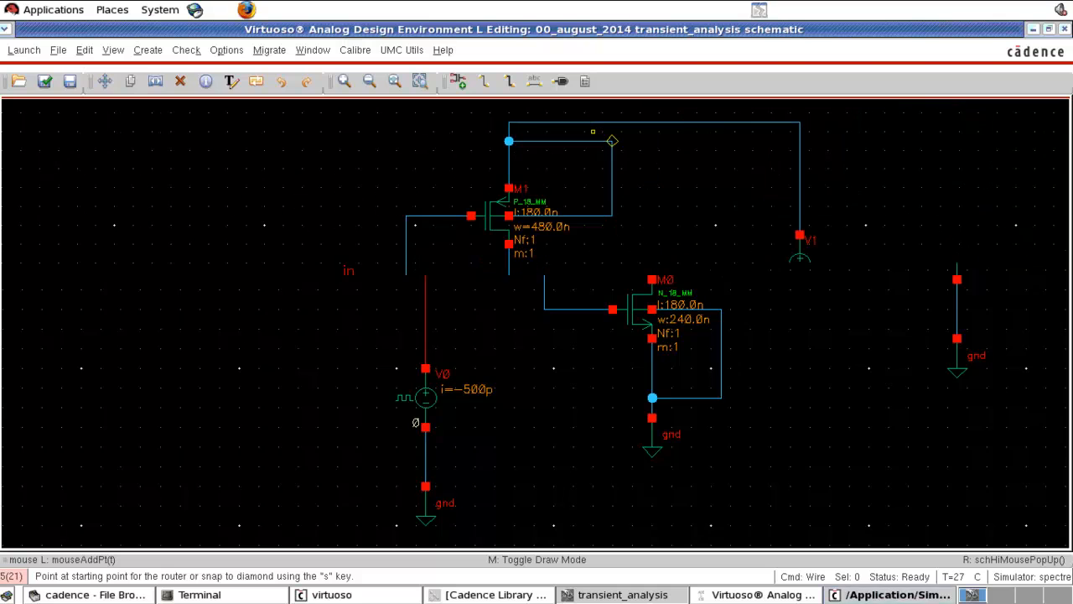
Draw an output wire from the common drain node of the PMOS and NMOS and label it out.
click(508, 274)
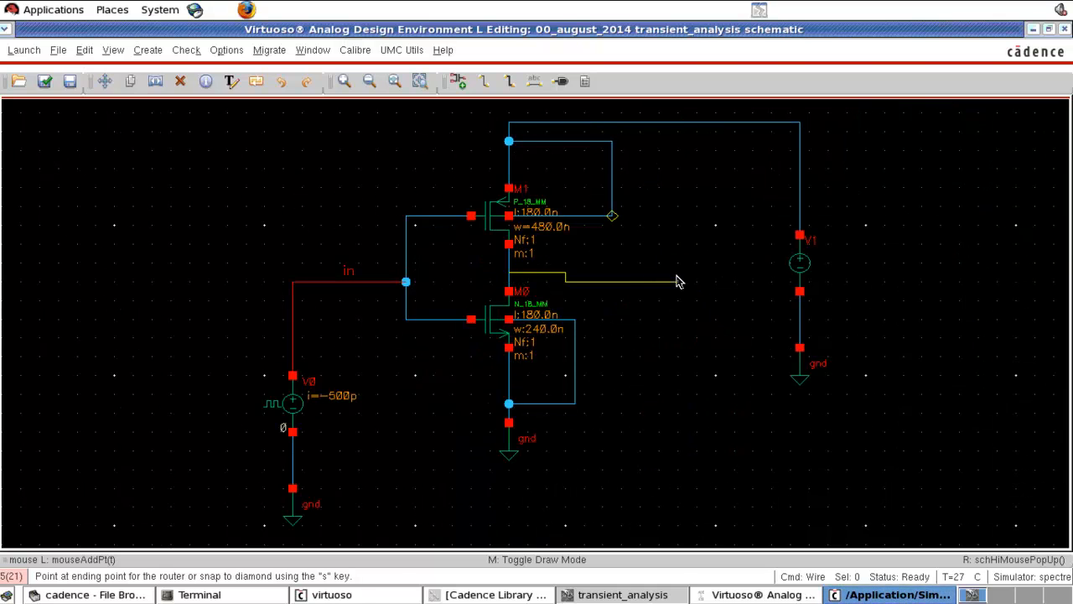
click(677, 272)
key(l)
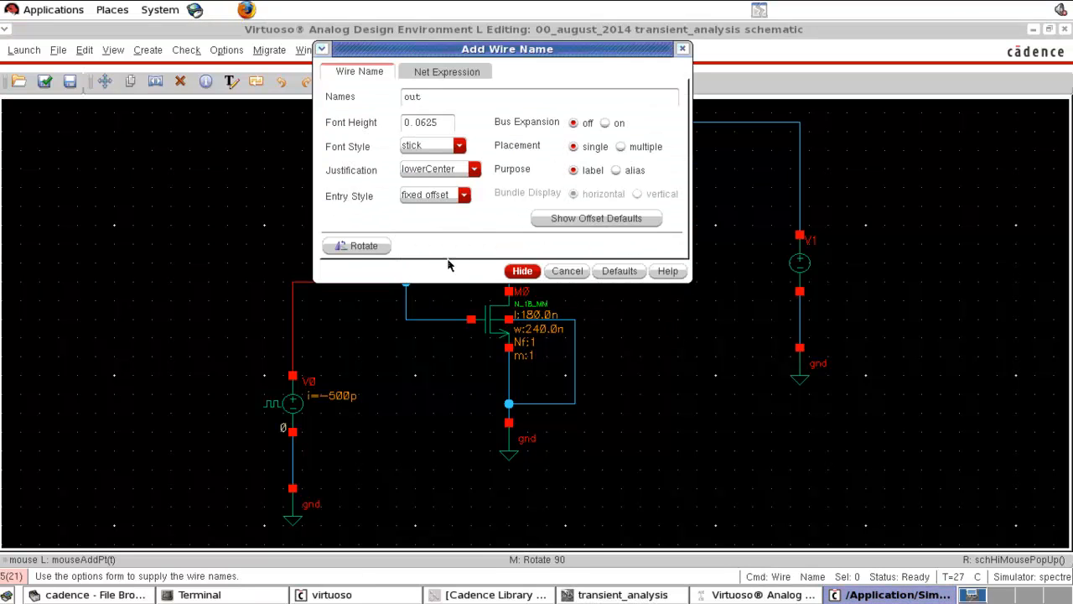
text(out)
click(518, 270)
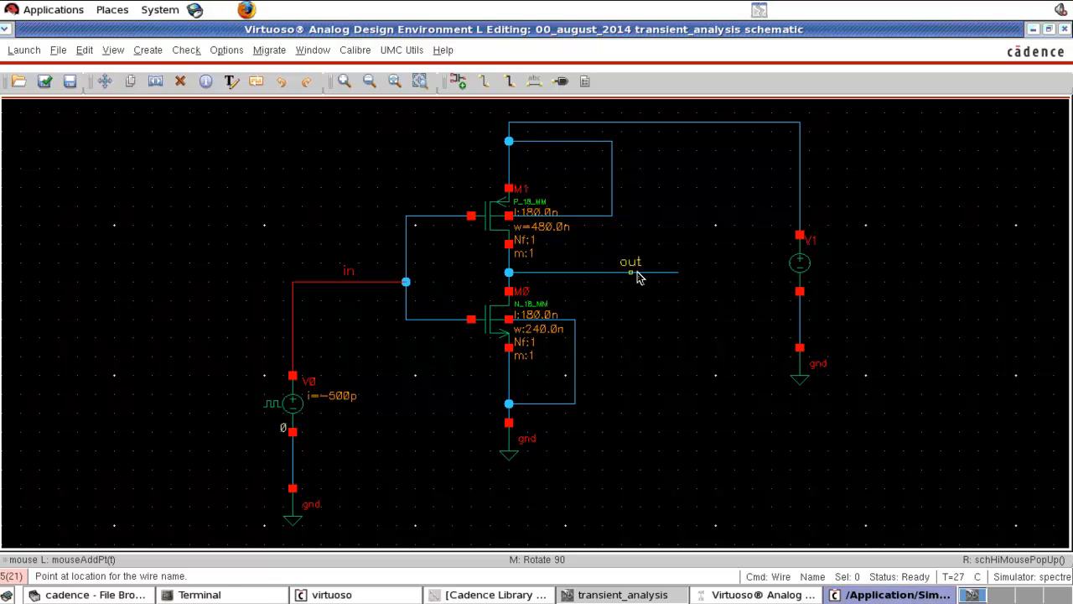
click(637, 277)
Check the inverter schematic, dismiss the check report and run the 200u transient simulation.
key(shift+x)
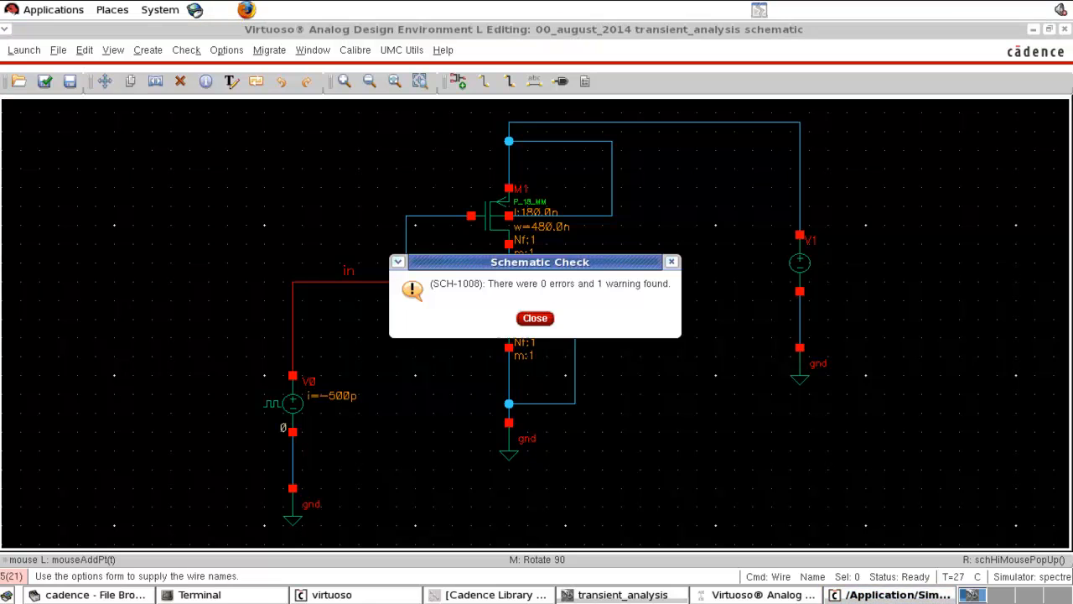
click(538, 323)
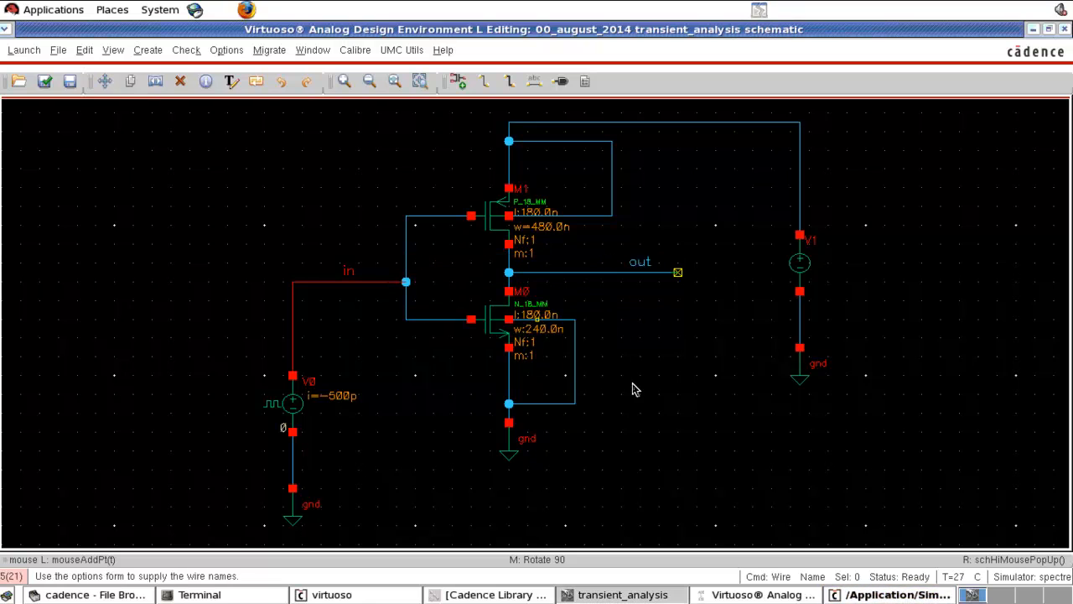
click(739, 596)
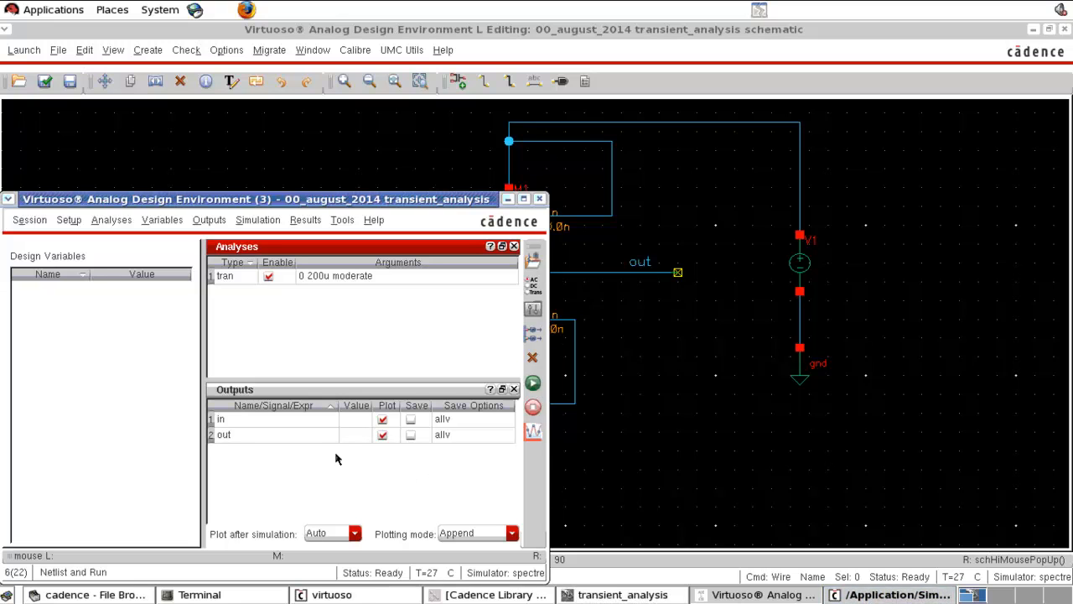
click(532, 383)
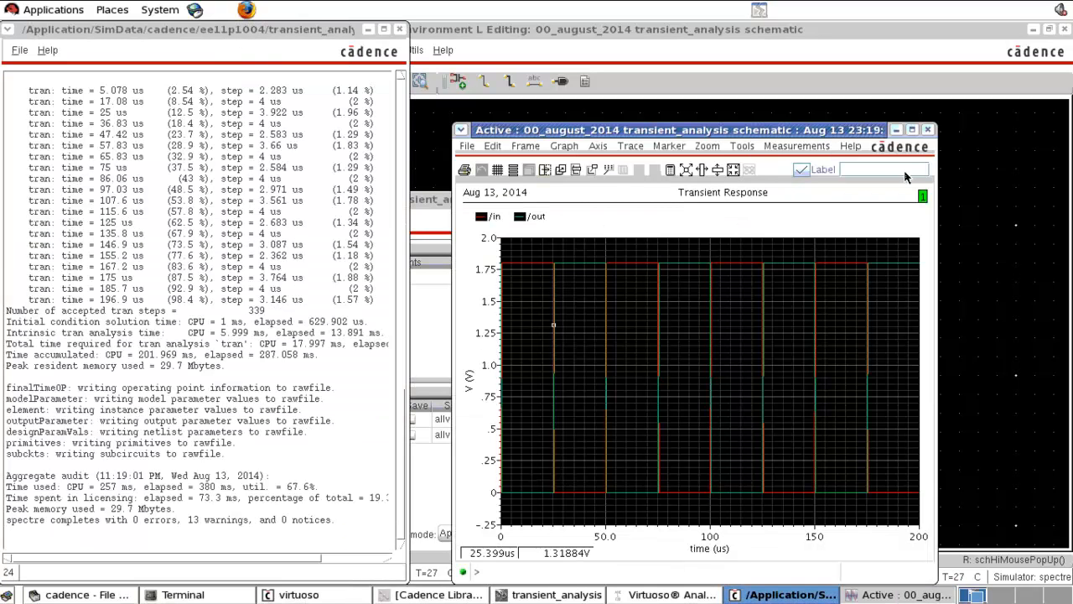
Examine the in and out waveforms in separate strips around the 50 us edge, and close the plot window.
click(513, 170)
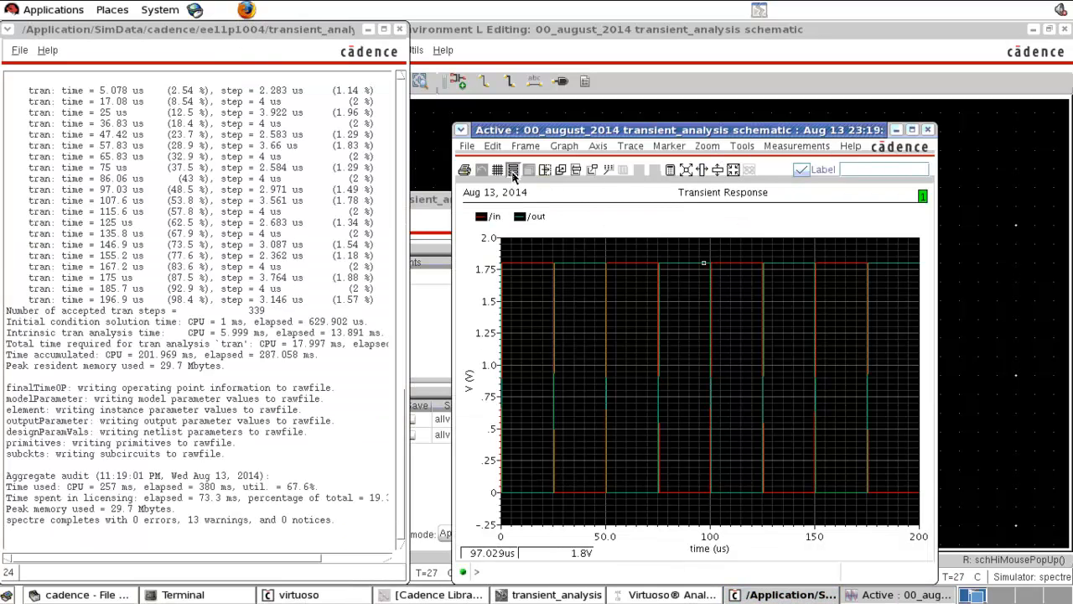
click(912, 129)
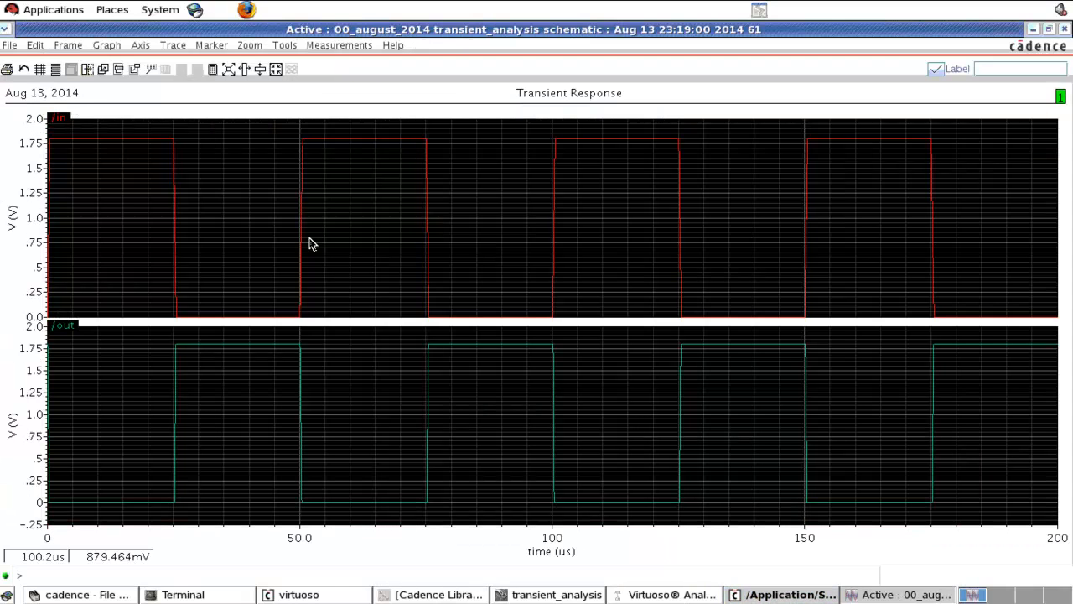
click(173, 211)
click(74, 156)
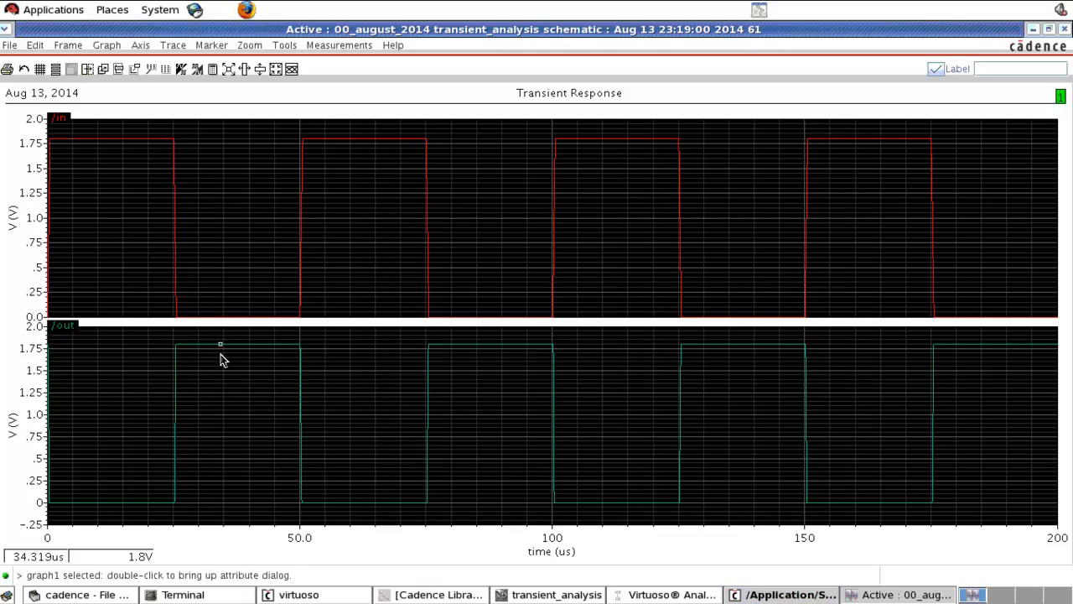
mouse_move(289, 136)
mouse_down()
mouse_move(318, 259)
mouse_move(338, 542)
mouse_move(362, 538)
mouse_up()
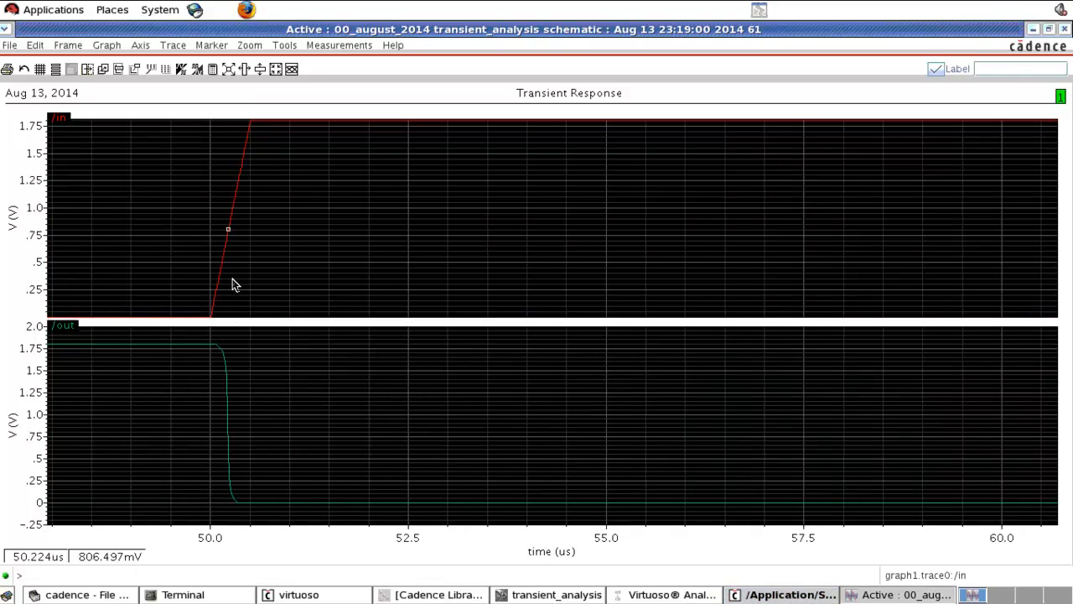
click(1064, 28)
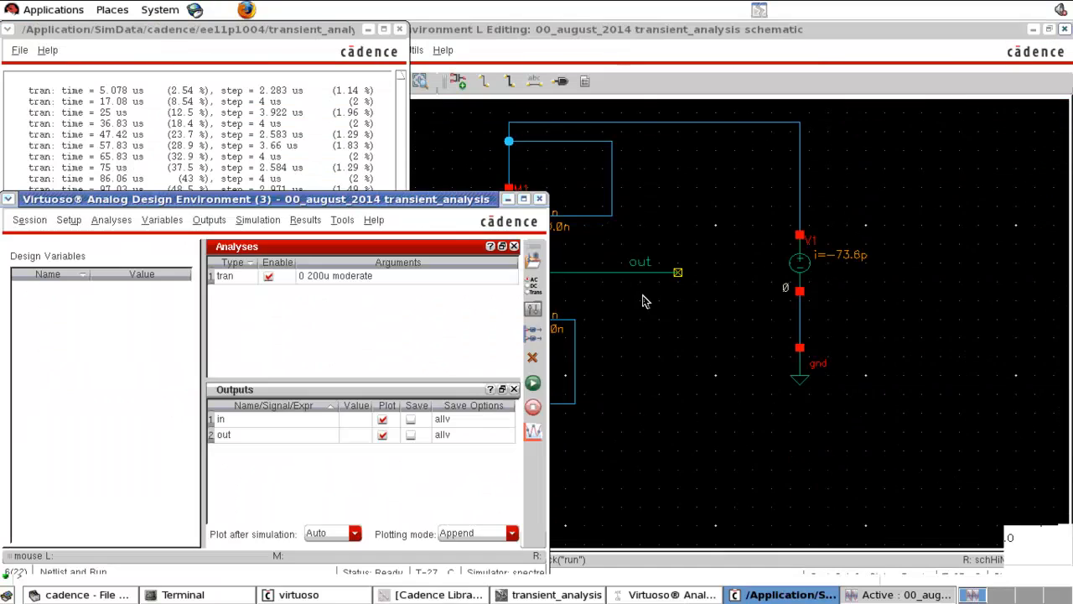
Set the input pulse source's rise time and fall time to 10n s.
click(664, 365)
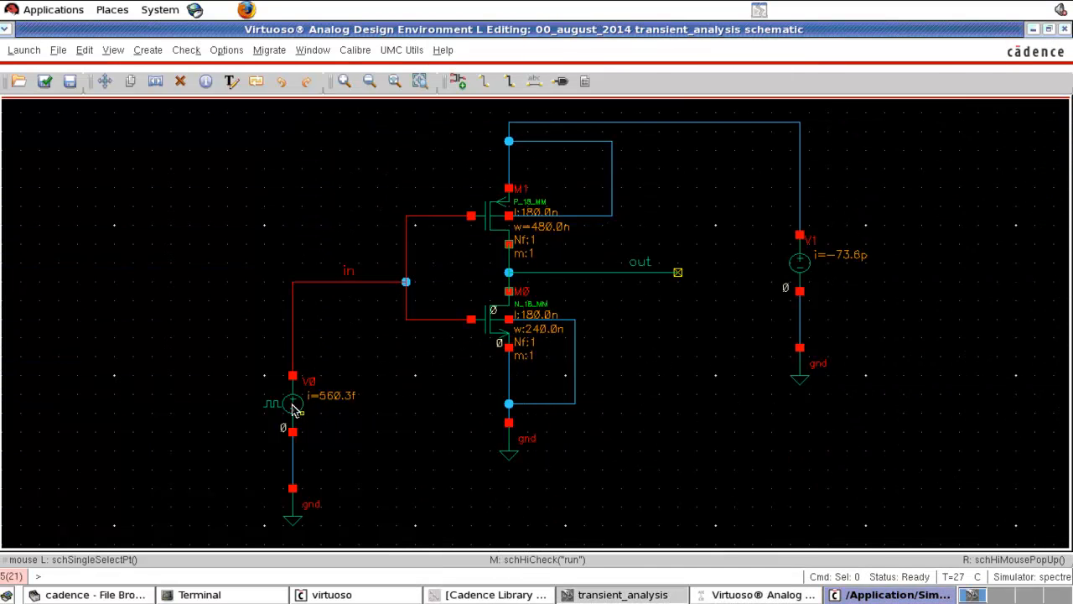
click(289, 404)
key(q)
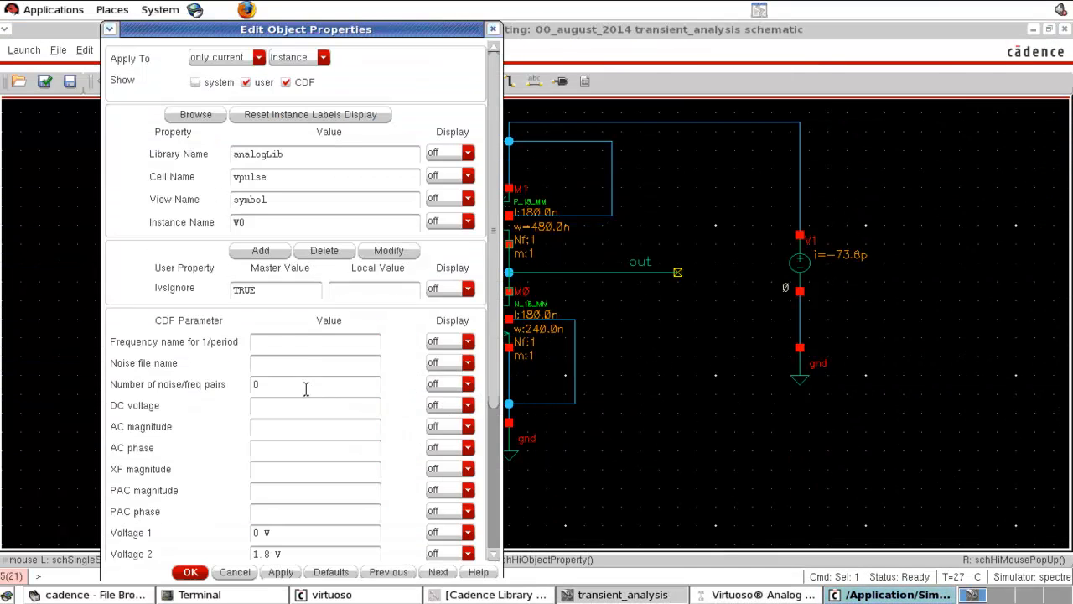
scroll(275, 408, down, 5)
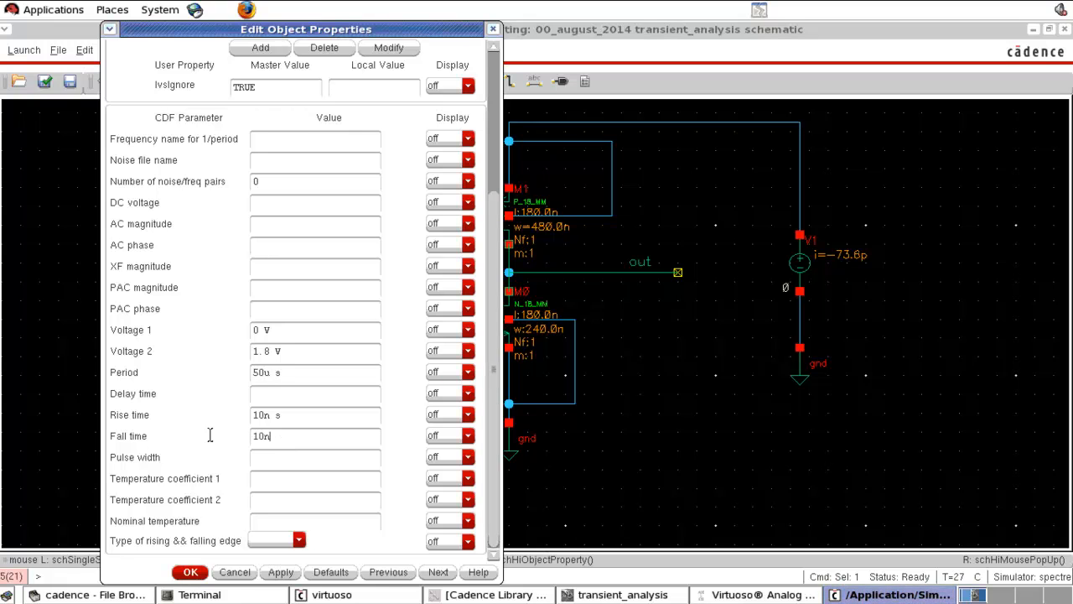
click(188, 568)
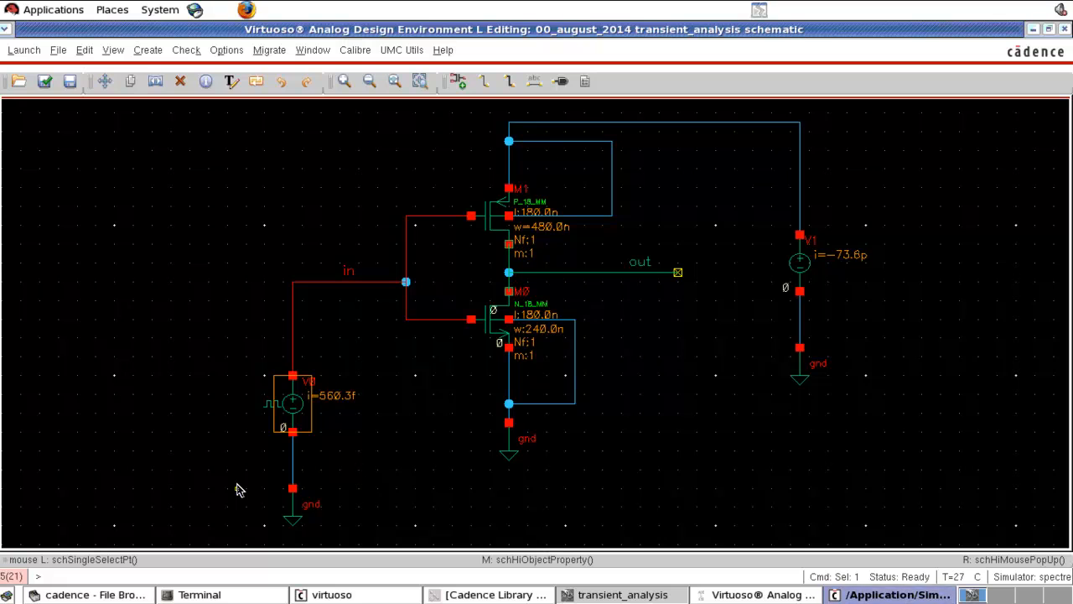
Check the schematic, rerun the transient simulation with the new edge times and close the resulting plot.
key(x)
click(532, 317)
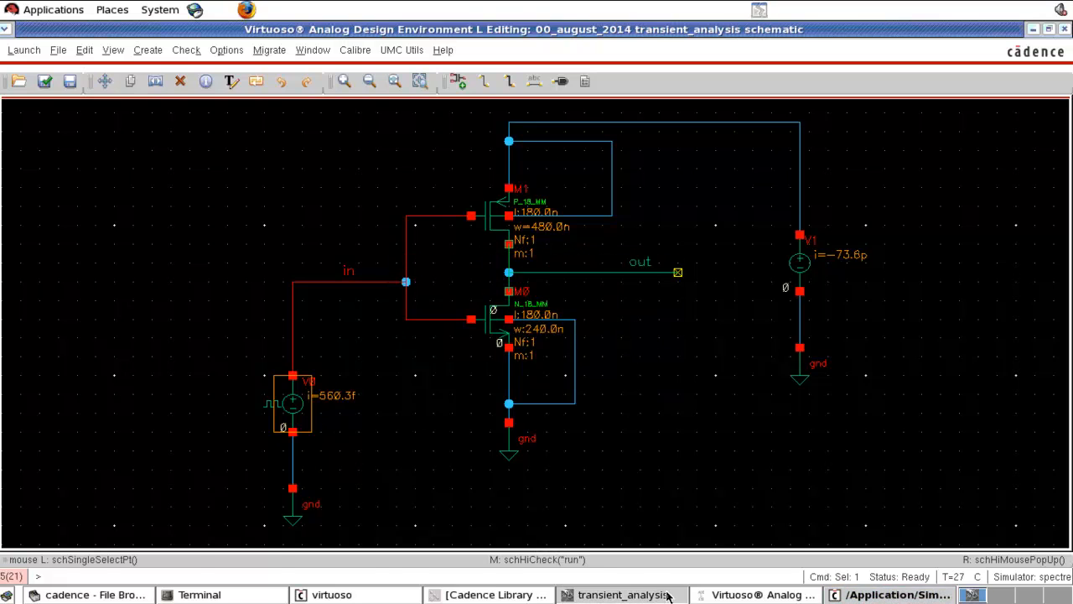
click(727, 597)
click(532, 383)
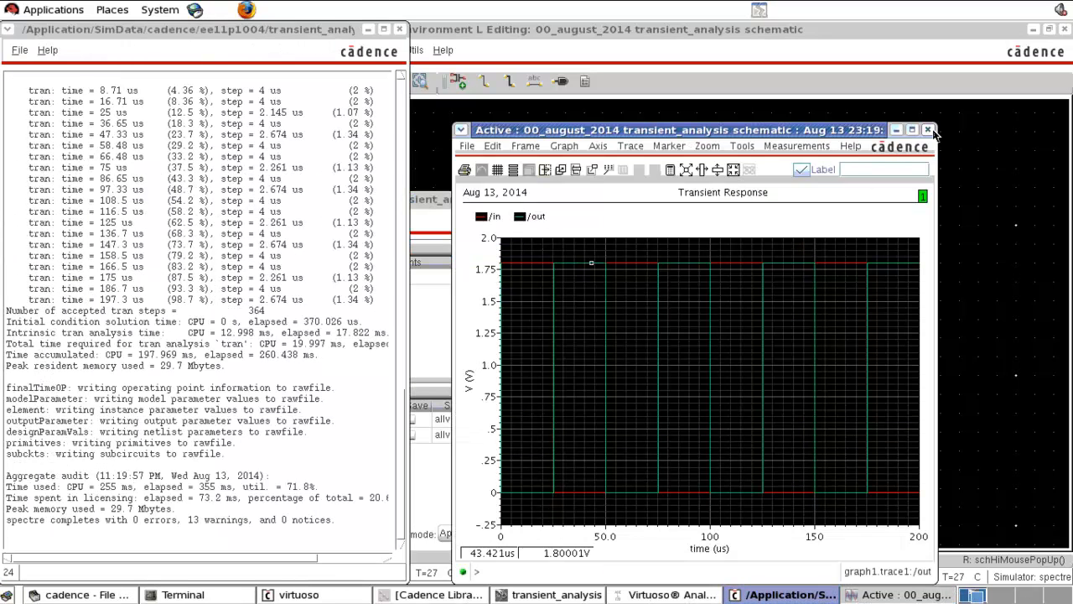
click(928, 130)
Set the input pulse source's period to 5u s.
click(649, 323)
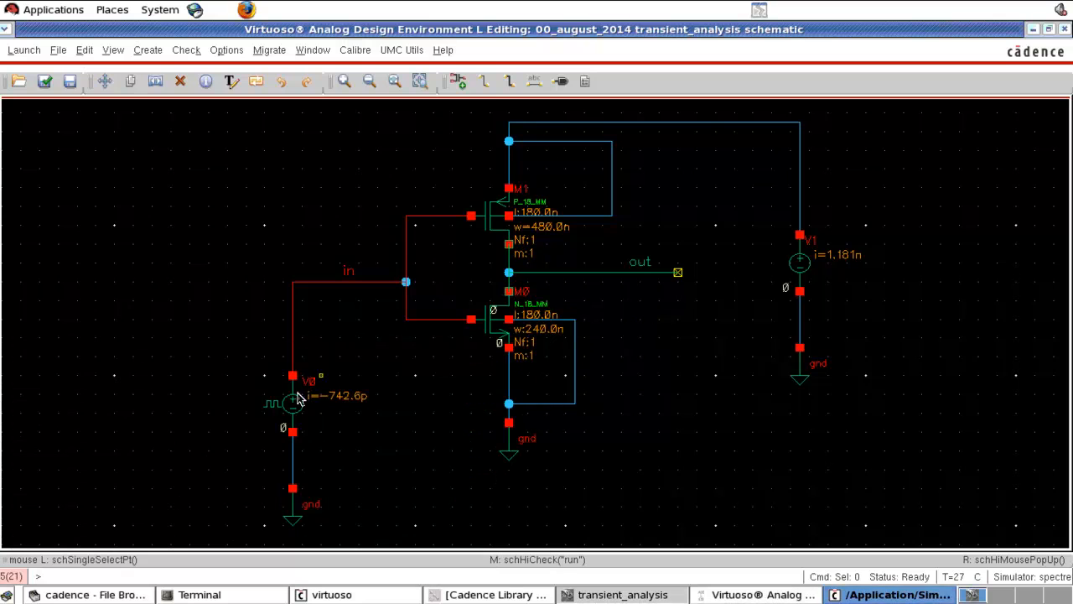
key(q)
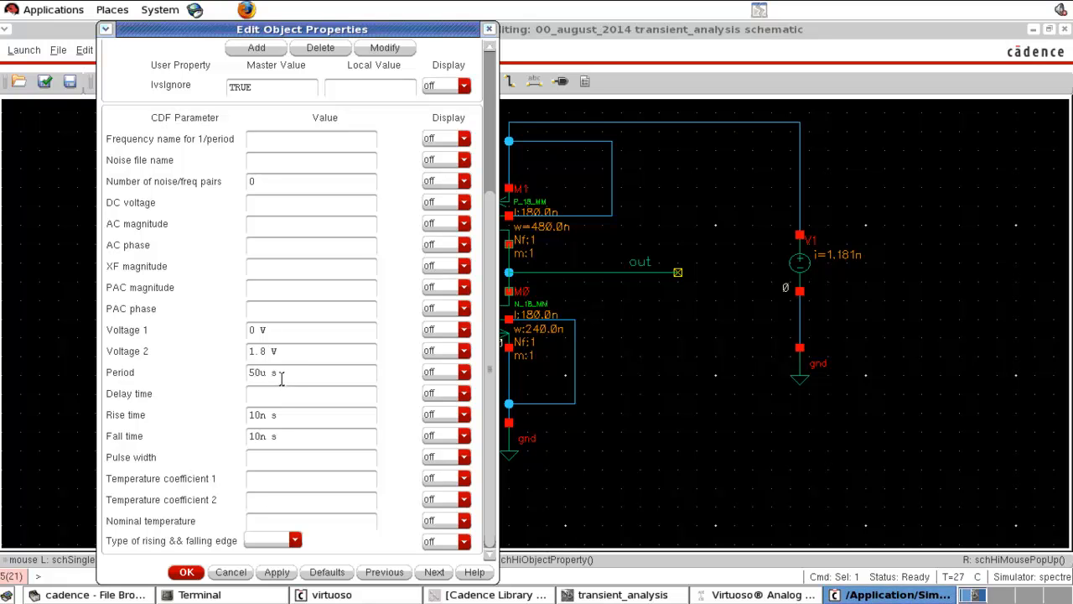
key(Delete)
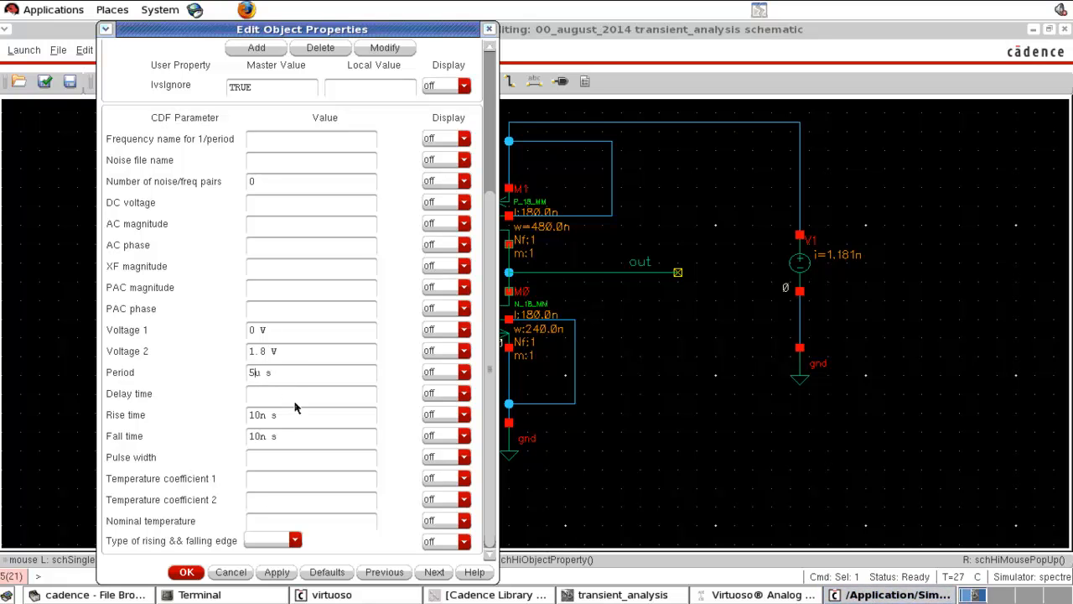
click(186, 573)
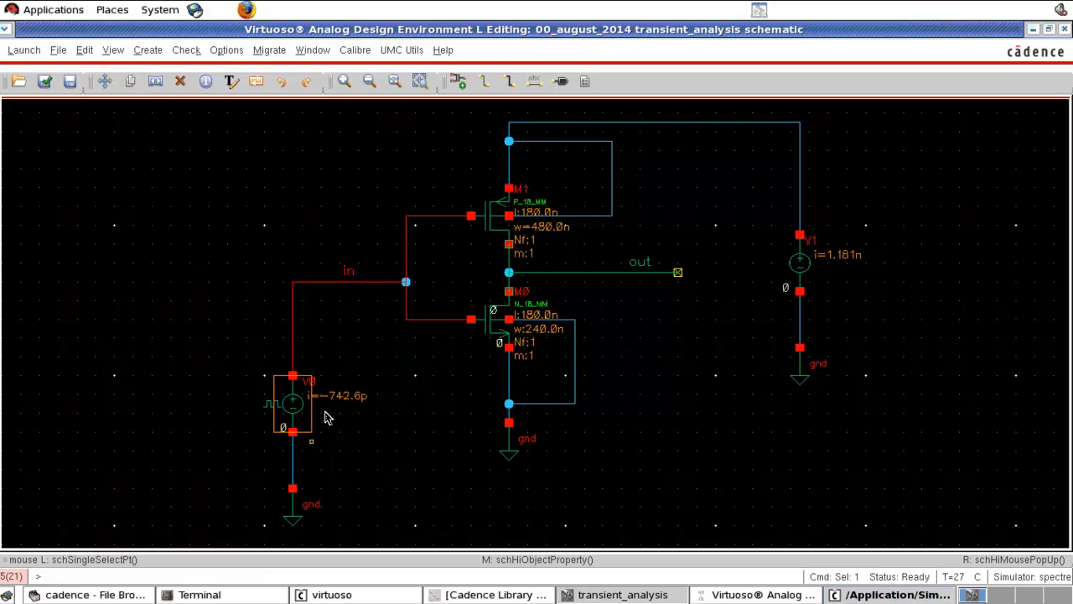
Check the schematic and rerun the transient simulation with the shortened input period.
key(shift+x)
click(535, 318)
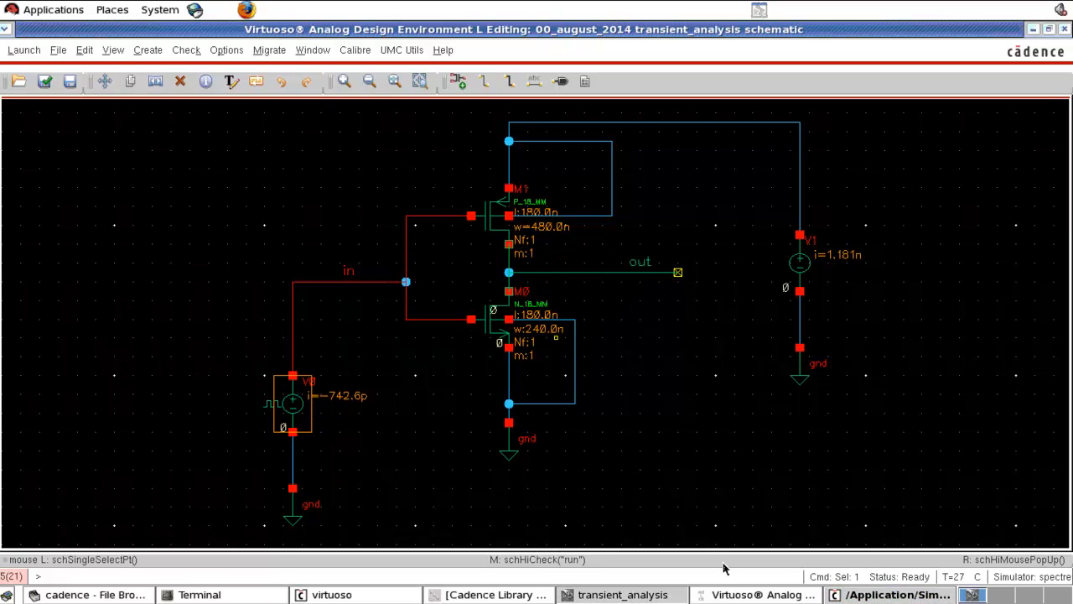
click(726, 597)
click(533, 383)
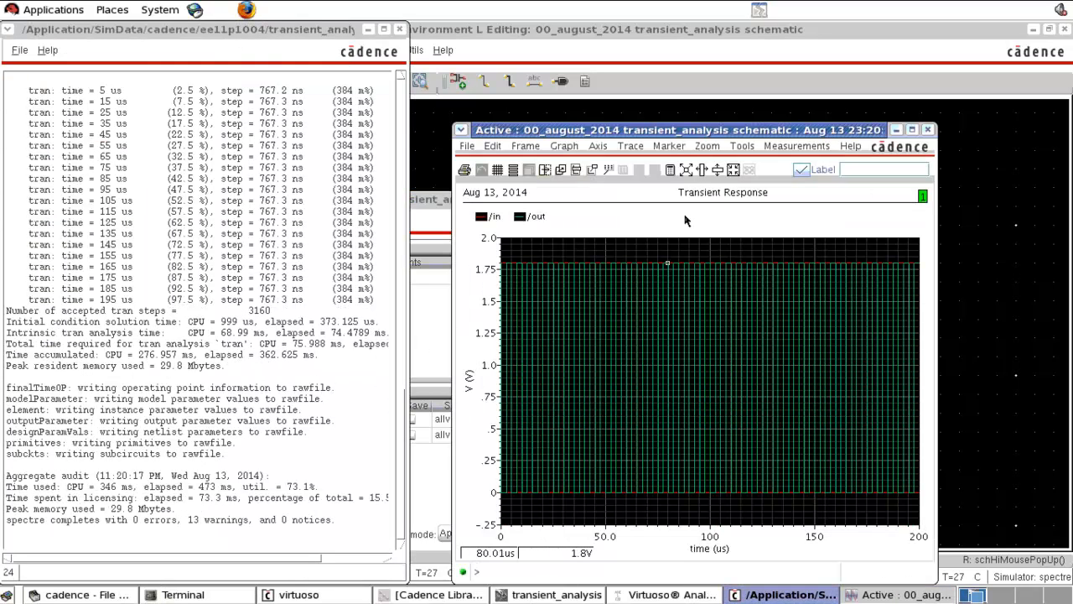
Examine the in and out waveforms in separate strips, zooming in on the inverter's switching edge at 95 us.
click(513, 169)
right_drag(646, 234, 676, 553)
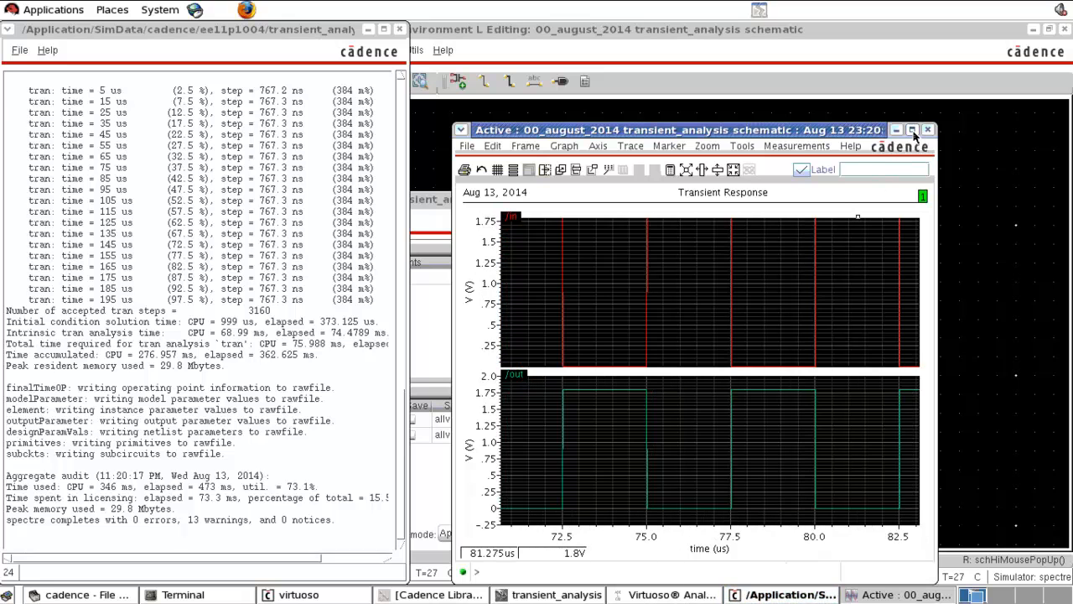
click(913, 130)
click(466, 244)
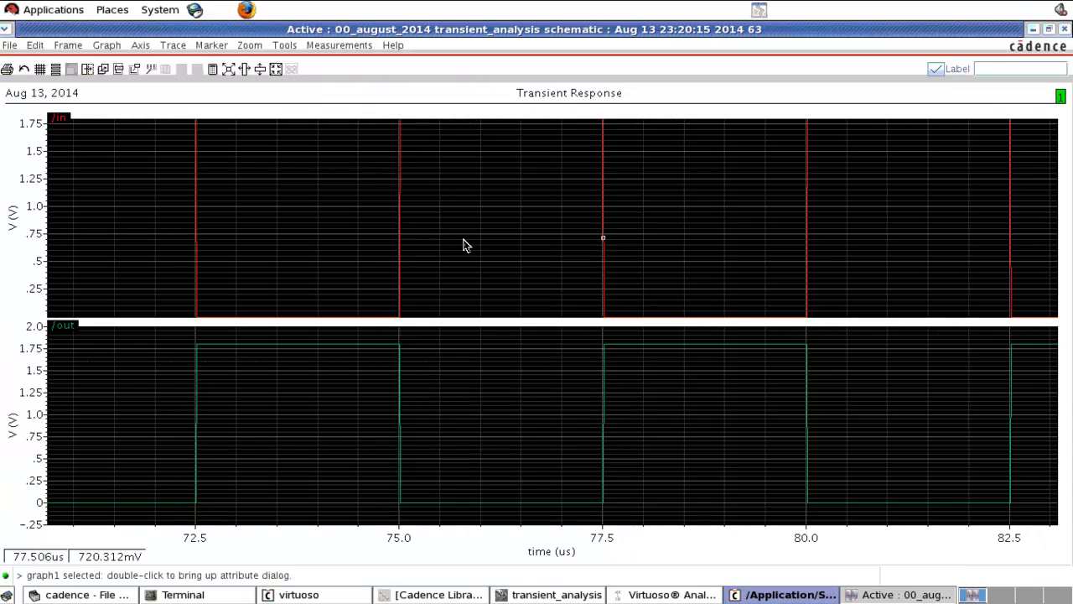
key(f)
mouse_move(449, 114)
right_down()
mouse_move(600, 521)
mouse_move(617, 524)
right_up()
right_drag(497, 128, 548, 560)
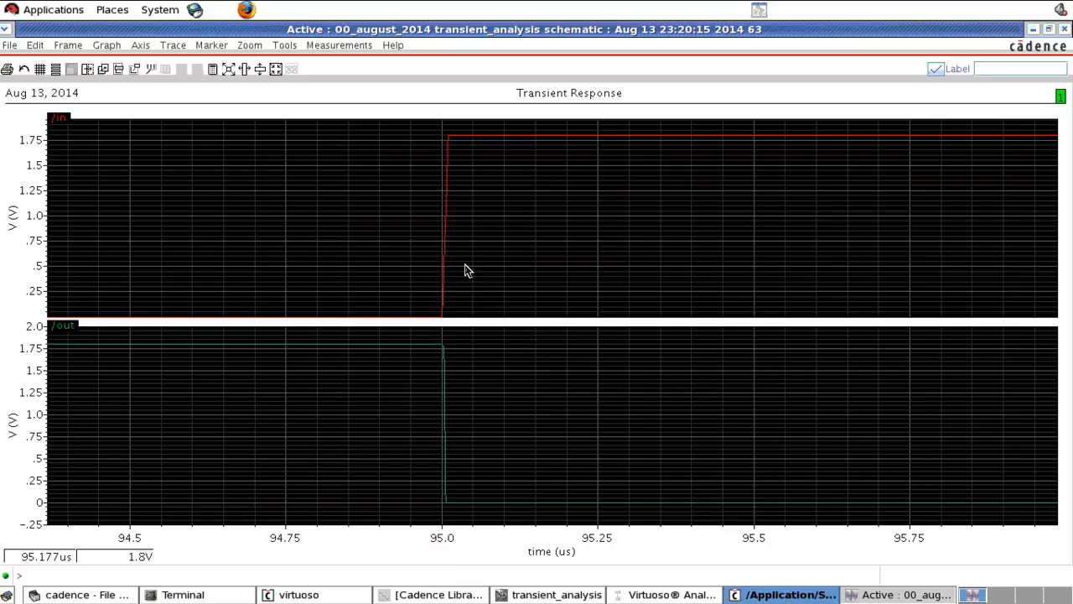
mouse_move(422, 134)
right_down()
mouse_move(472, 338)
mouse_move(496, 567)
right_up()
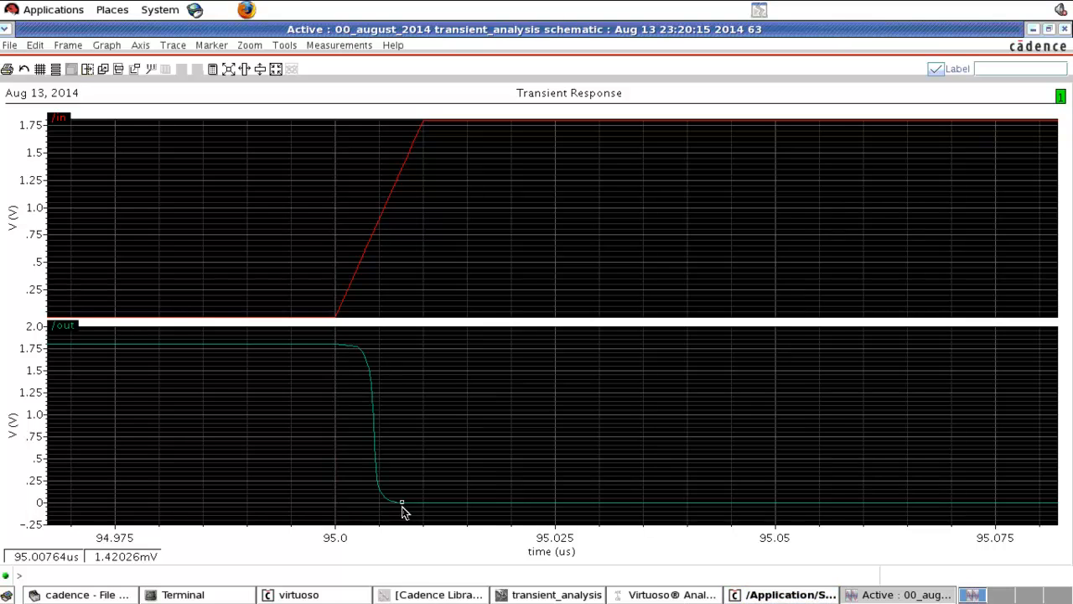
Examine the in and out waveforms around the rising input edge at 85 us.
key(f)
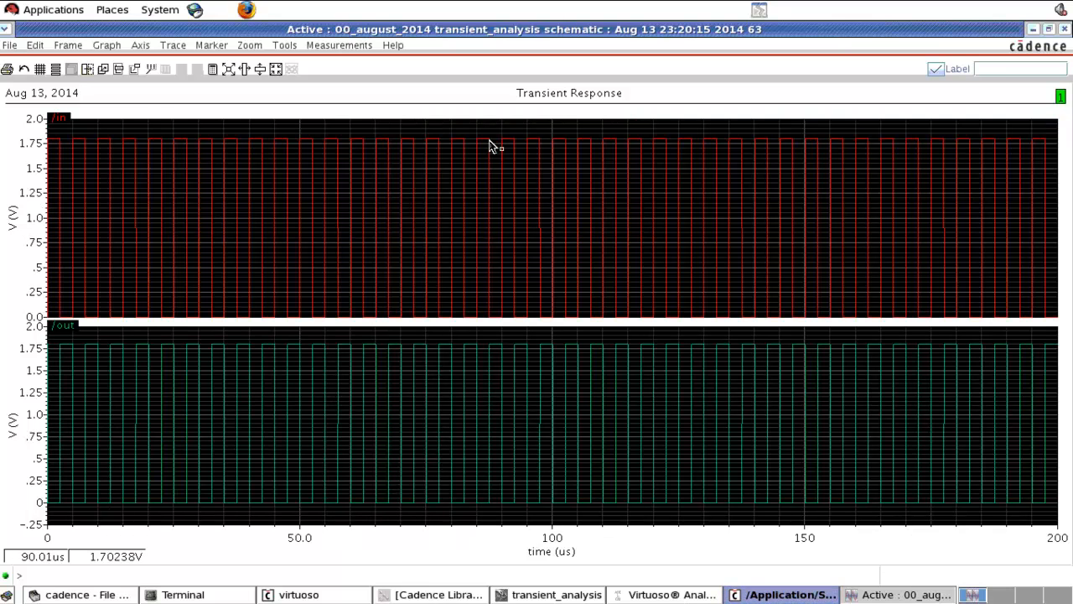
drag(467, 129, 494, 375)
drag(507, 592, 508, 590)
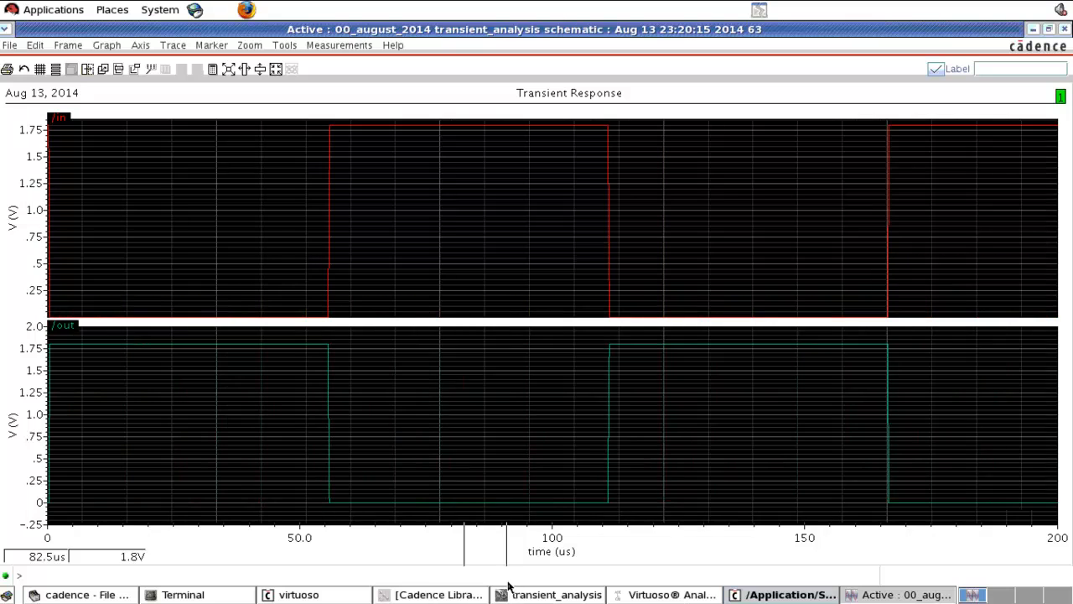
drag(340, 281, 361, 587)
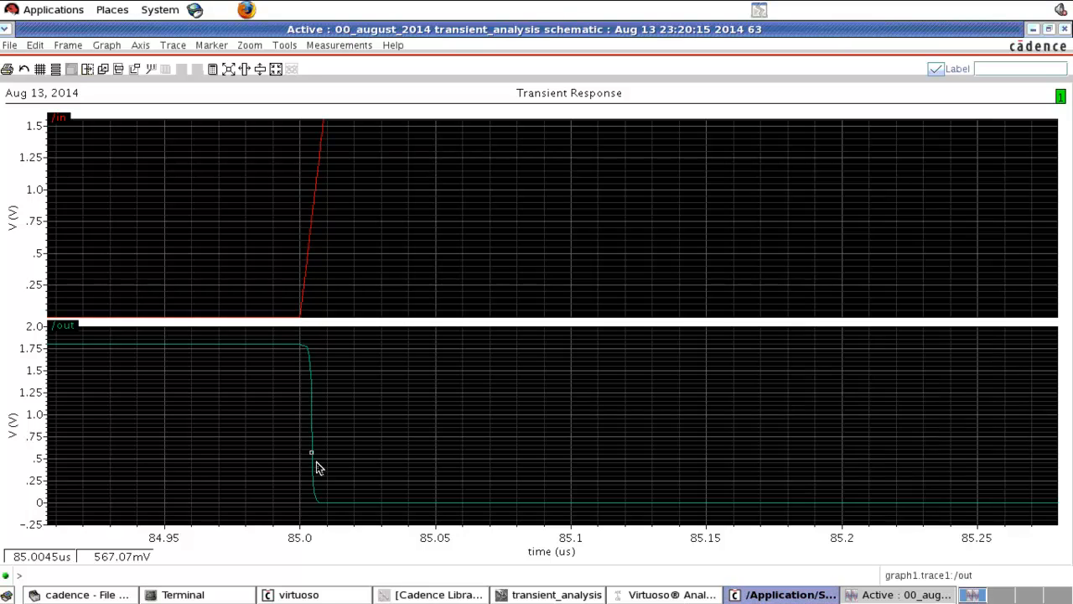
right_drag(294, 127, 334, 589)
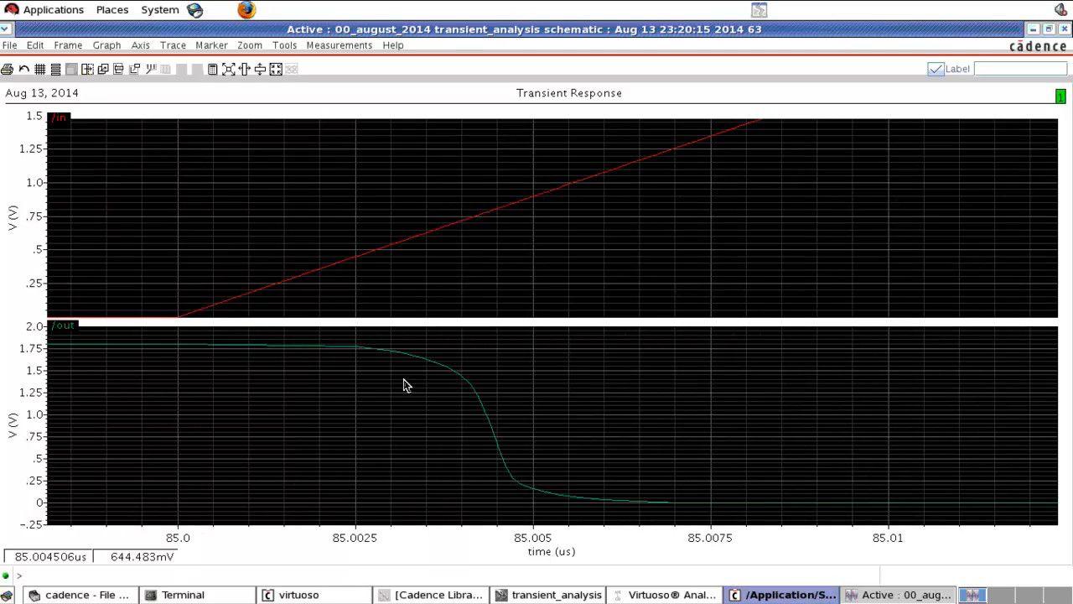
Examine the falling input edge and the inverter's output response at 77.5 us, and close the waveform plot.
key(f)
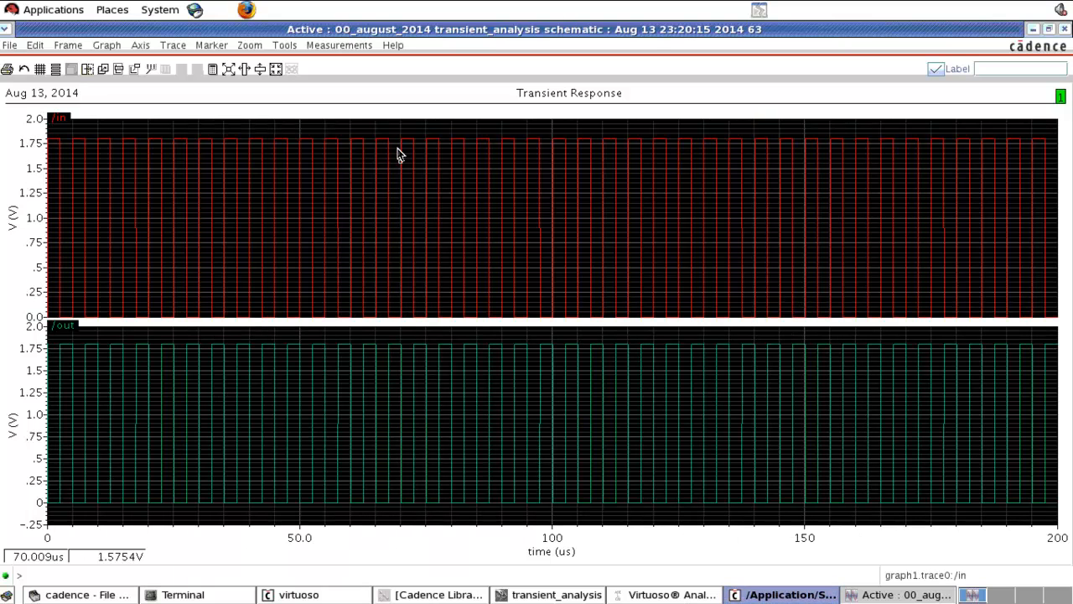
right_drag(394, 127, 471, 486)
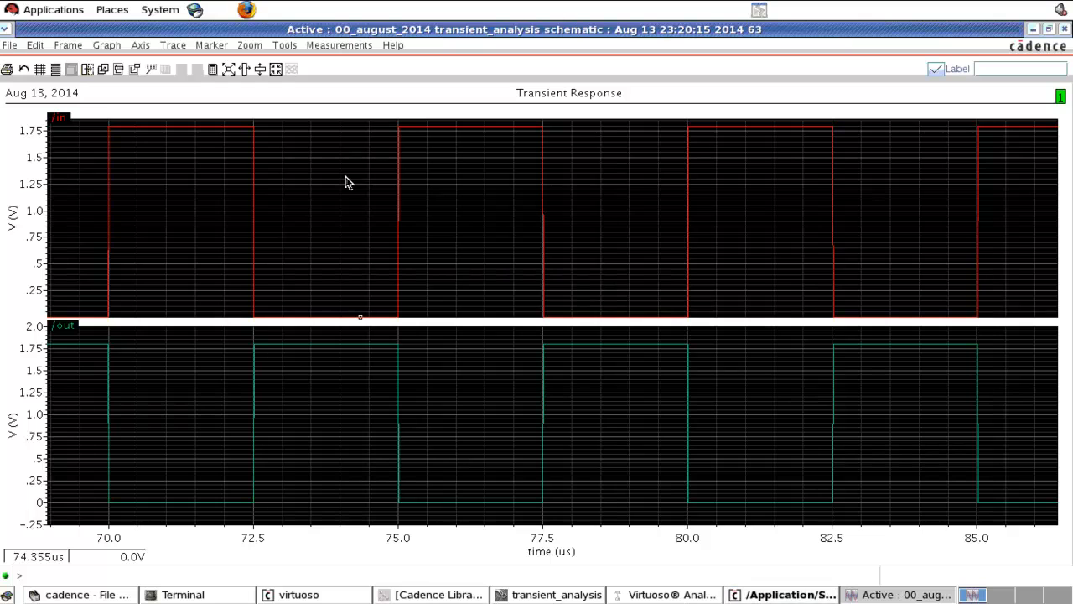
right_drag(520, 132, 624, 554)
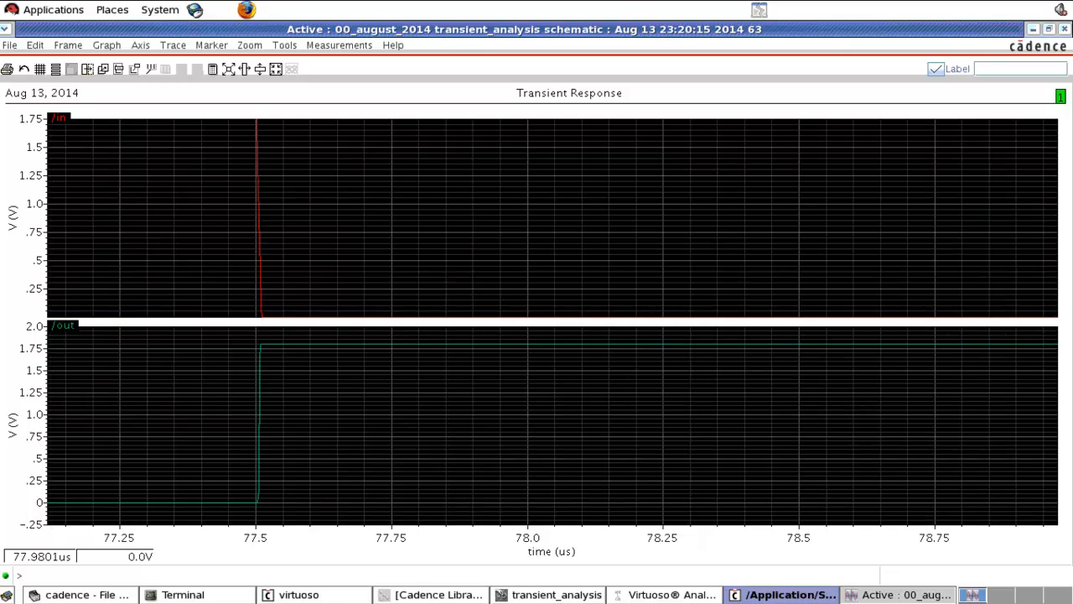
right_drag(246, 179, 308, 469)
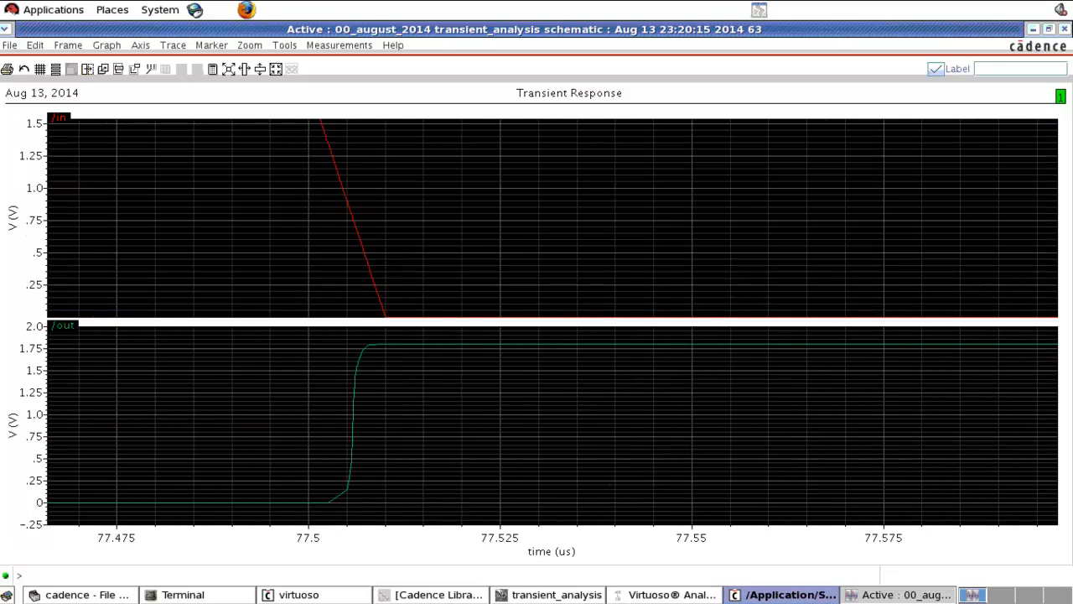
click(1064, 29)
click(695, 362)
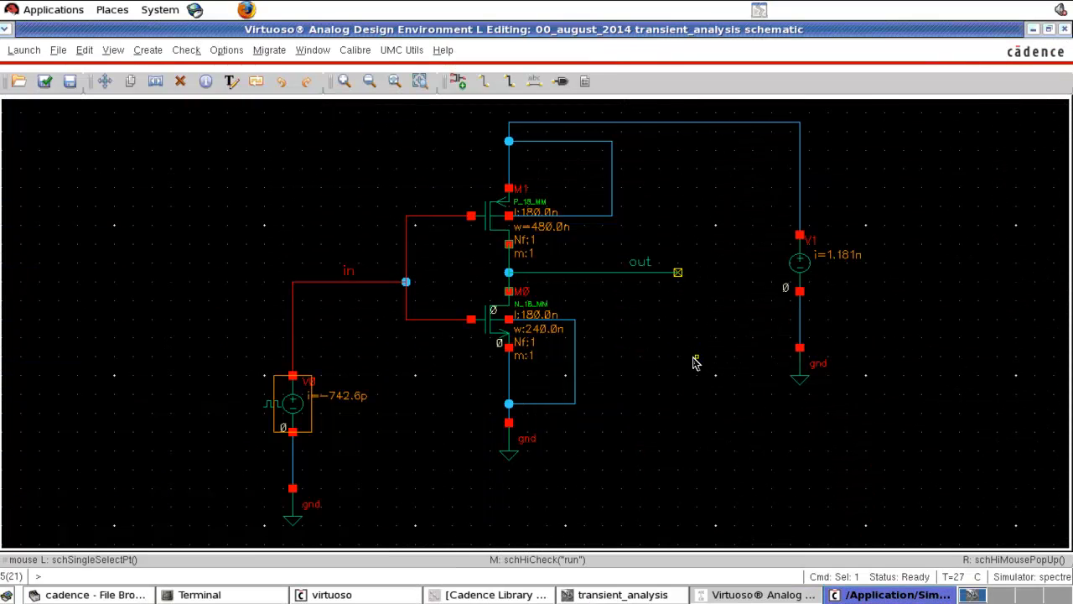